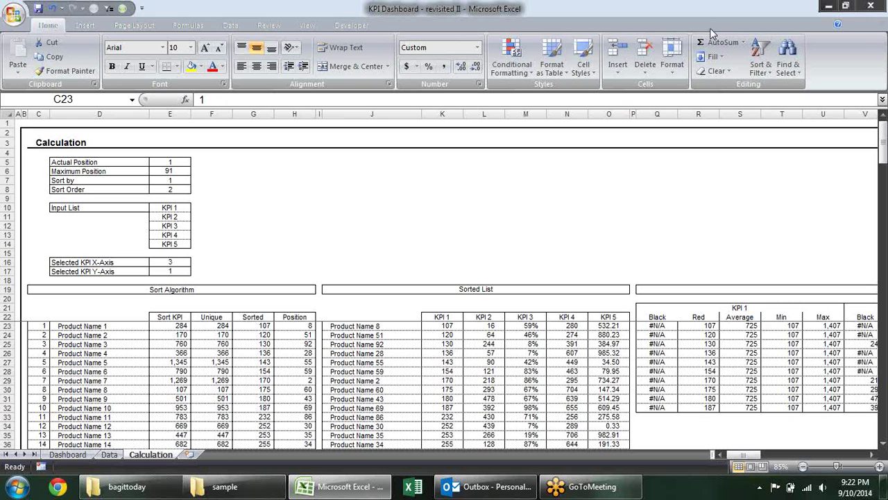
Step: Trace how Calculation cell D23 links to Product Name 1 in Data cell D12
{"action": "key", "text": "ctrl+c"}
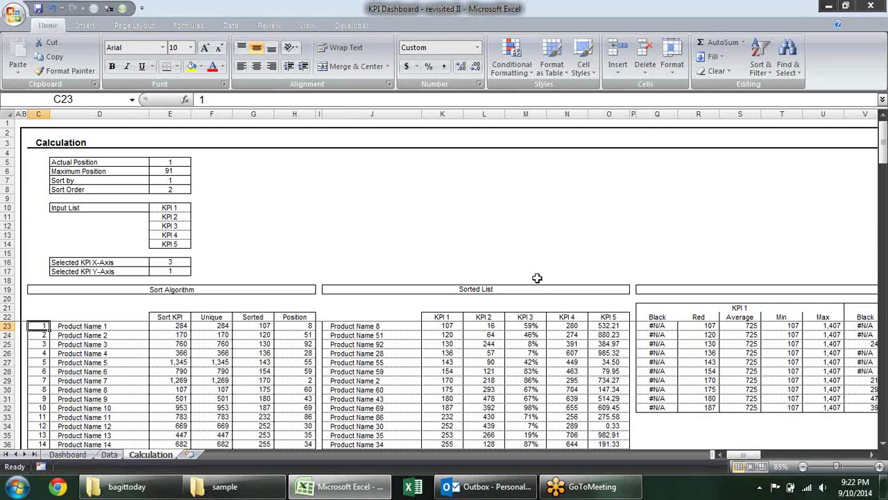
{"action": "left_click", "coordinate": [69, 454]}
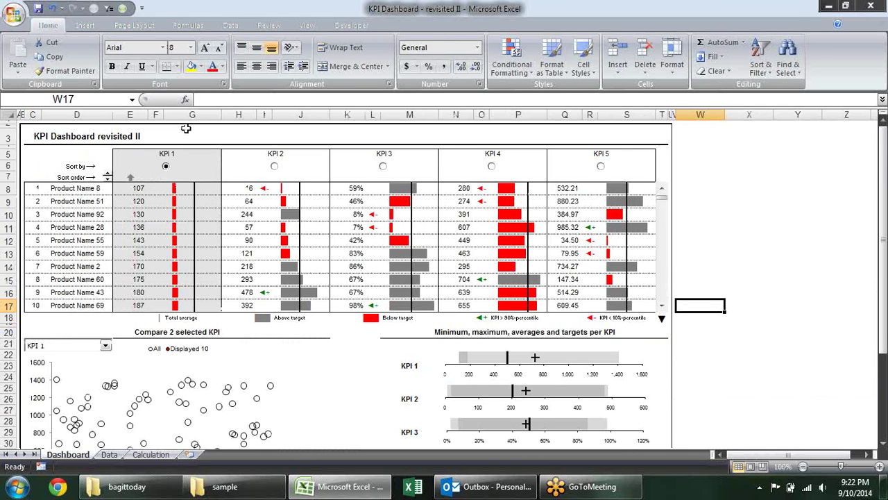
{"action": "left_click", "coordinate": [141, 455]}
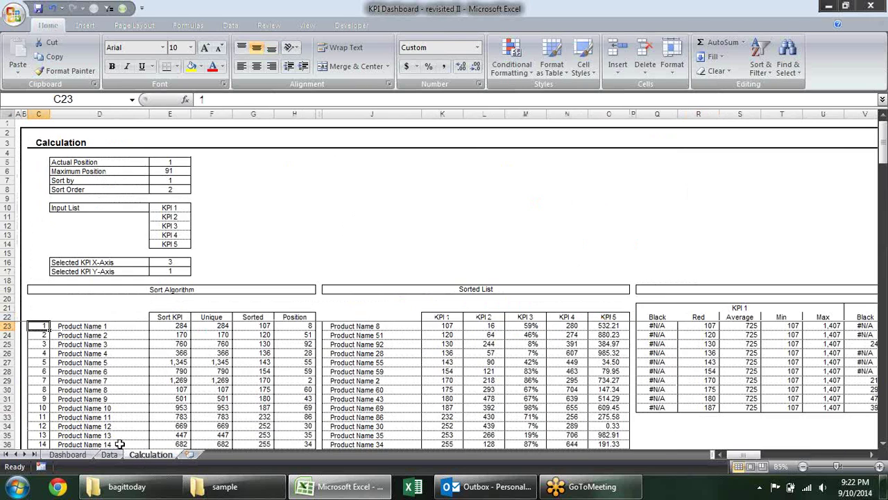
{"action": "left_click", "coordinate": [122, 326]}
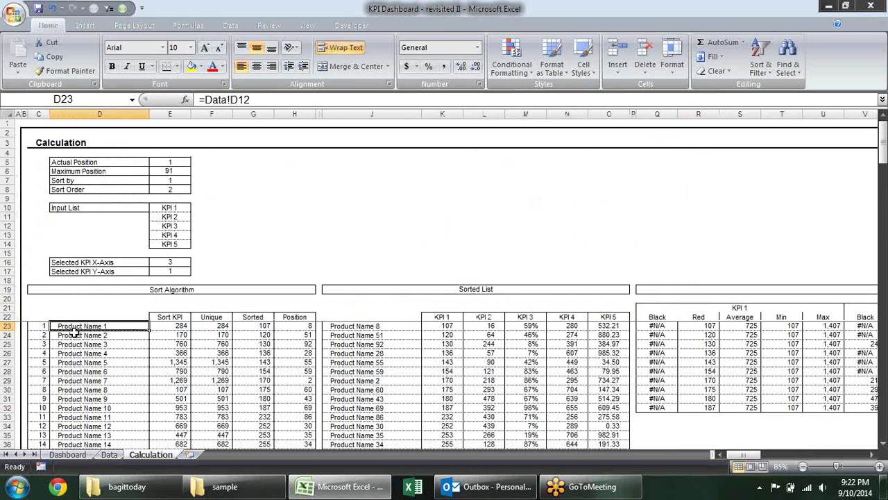
{"action": "left_click", "coordinate": [111, 455]}
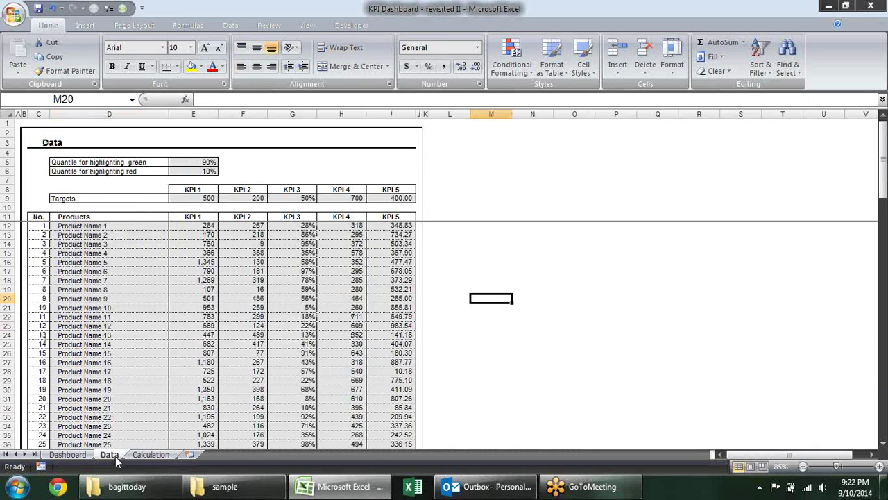
{"action": "left_click", "coordinate": [64, 225]}
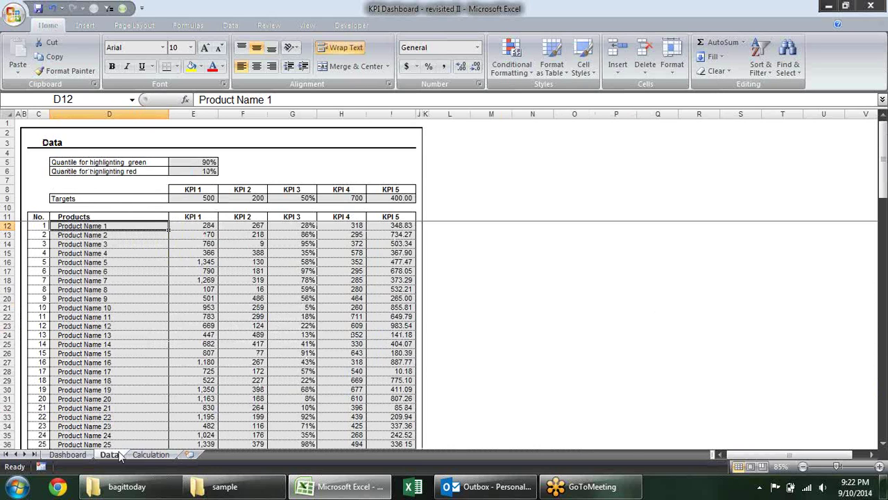
{"action": "left_click", "coordinate": [149, 455]}
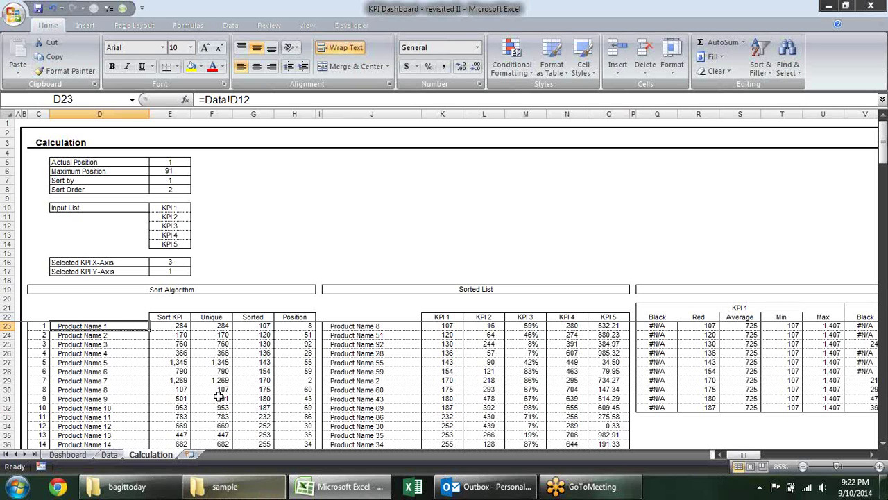
Step: Scroll the Calculation sheet and inspect the OFFSET formula in the Sort KPI column
{"action": "scroll", "coordinate": [163, 340], "scroll_direction": "down", "scroll_amount": 4}
{"action": "scroll", "coordinate": [168, 341], "scroll_direction": "down", "scroll_amount": 4}
{"action": "scroll", "coordinate": [168, 341], "scroll_direction": "down", "scroll_amount": 7}
{"action": "left_click", "coordinate": [170, 326]}
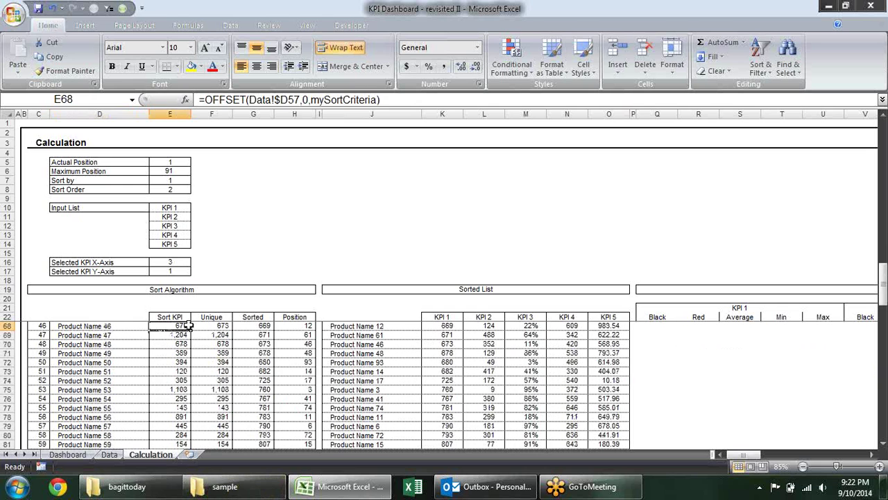
{"action": "scroll", "coordinate": [209, 333], "scroll_direction": "down", "scroll_amount": 2}
{"action": "scroll", "coordinate": [264, 375], "scroll_direction": "down", "scroll_amount": 3}
{"action": "scroll", "coordinate": [264, 375], "scroll_direction": "up", "scroll_amount": 8}
{"action": "scroll", "coordinate": [261, 375], "scroll_direction": "up", "scroll_amount": 8}
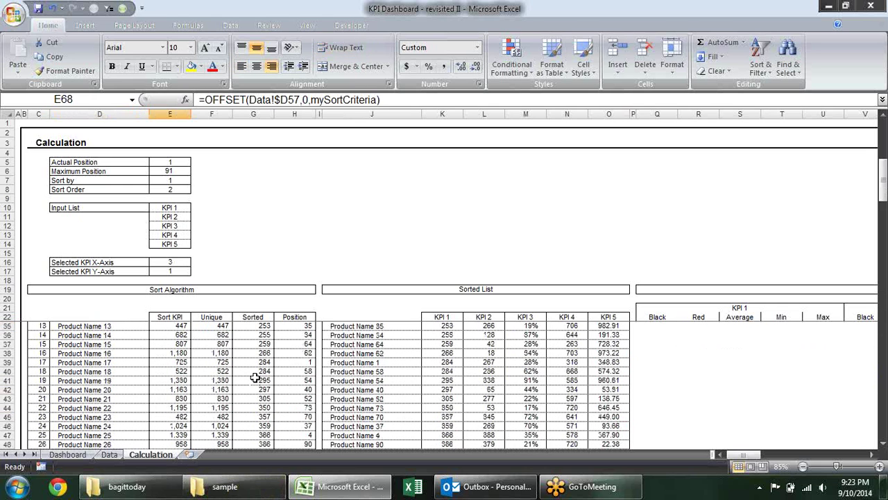
{"action": "scroll", "coordinate": [258, 377], "scroll_direction": "up", "scroll_amount": 4}
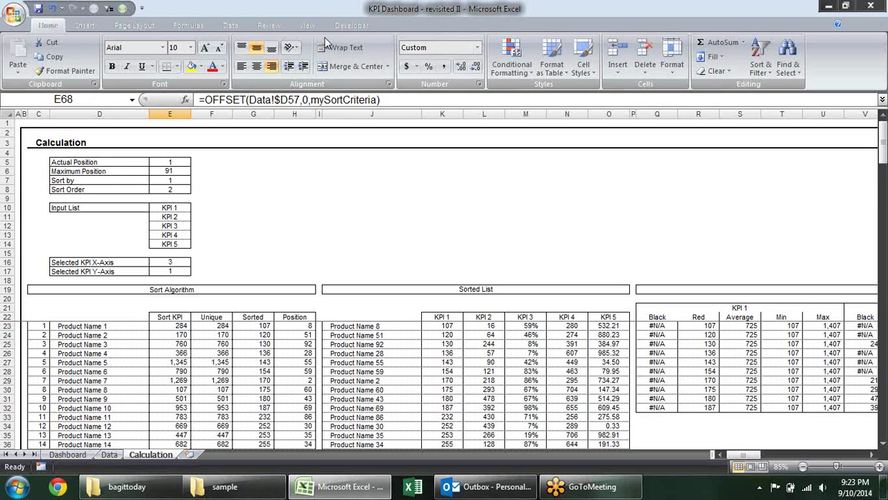
Step: Unfreeze the panes on the Calculation sheet via View > Freeze Panes
{"action": "left_click", "coordinate": [347, 25]}
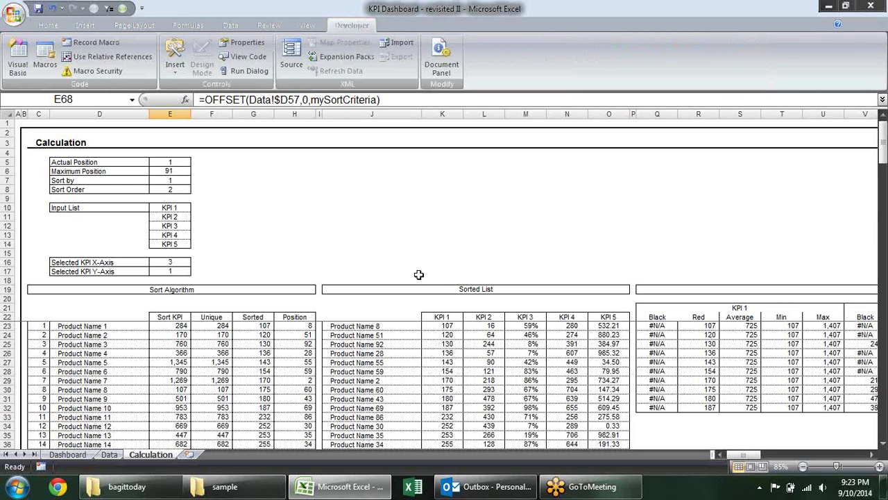
{"action": "left_click", "coordinate": [307, 25]}
{"action": "left_click", "coordinate": [464, 68]}
{"action": "left_click", "coordinate": [486, 89]}
Step: Inspect the Unique formula in F28 and select the product names in column D
{"action": "scroll", "coordinate": [337, 347], "scroll_direction": "down", "scroll_amount": 3}
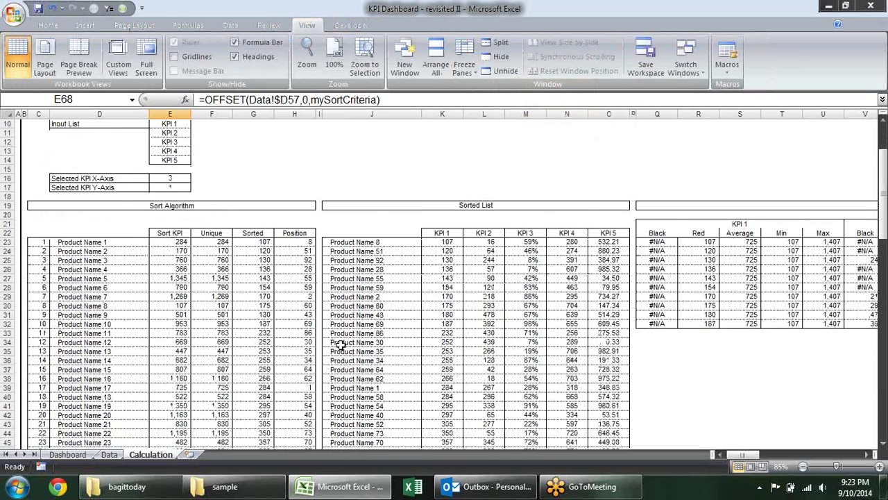
{"action": "scroll", "coordinate": [340, 344], "scroll_direction": "down", "scroll_amount": 5}
{"action": "scroll", "coordinate": [208, 258], "scroll_direction": "up", "scroll_amount": 4}
{"action": "left_click", "coordinate": [212, 260]}
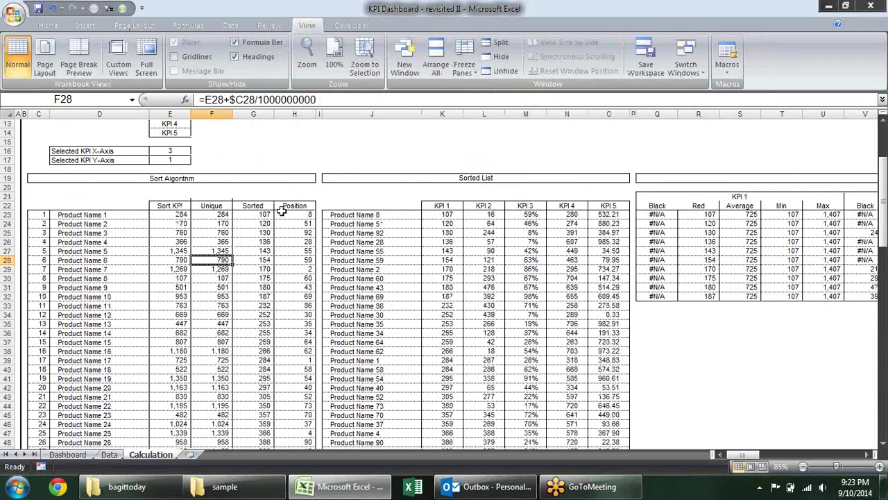
{"action": "left_click_drag", "start_coordinate": [104, 216], "coordinate": [111, 359]}
Step: Check the product name link in D122, then return to E23's OFFSET formula
{"action": "scroll", "coordinate": [115, 356], "scroll_direction": "down", "scroll_amount": 2}
{"action": "scroll", "coordinate": [118, 352], "scroll_direction": "down", "scroll_amount": 7}
{"action": "scroll", "coordinate": [121, 351], "scroll_direction": "down", "scroll_amount": 6}
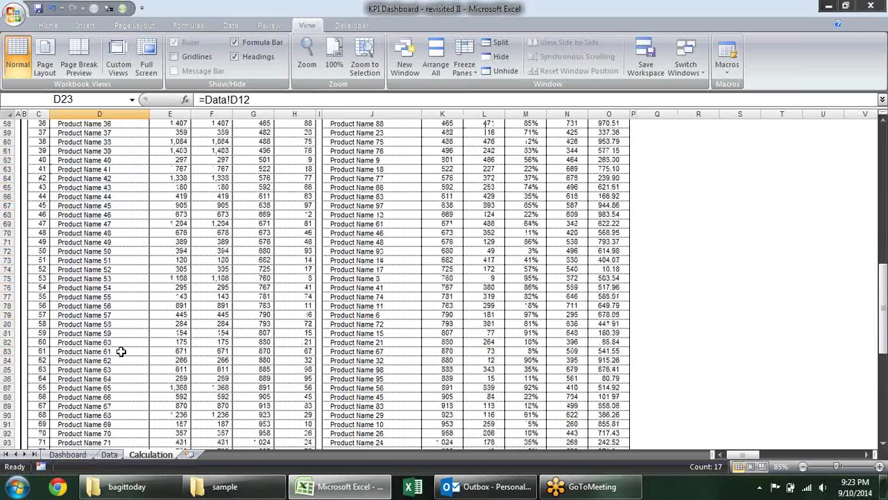
{"action": "scroll", "coordinate": [118, 349], "scroll_direction": "down", "scroll_amount": 10}
{"action": "left_click", "coordinate": [115, 404]}
{"action": "scroll", "coordinate": [190, 377], "scroll_direction": "up", "scroll_amount": 7}
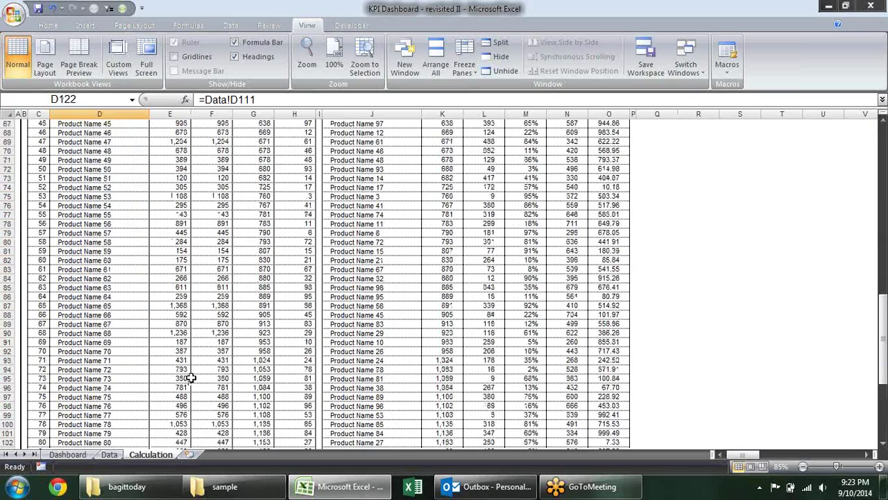
{"action": "scroll", "coordinate": [190, 377], "scroll_direction": "up", "scroll_amount": 8}
{"action": "scroll", "coordinate": [174, 375], "scroll_direction": "up", "scroll_amount": 10}
{"action": "scroll", "coordinate": [170, 347], "scroll_direction": "up", "scroll_amount": 3}
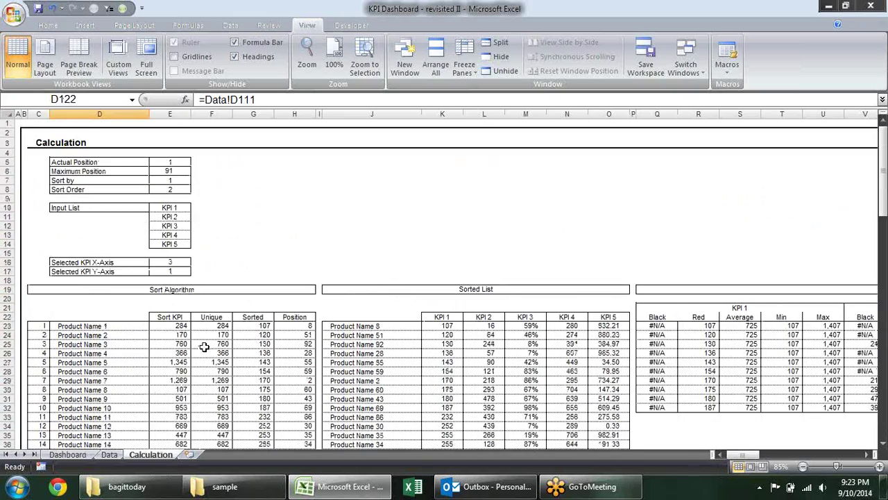
{"action": "left_click", "coordinate": [166, 327]}
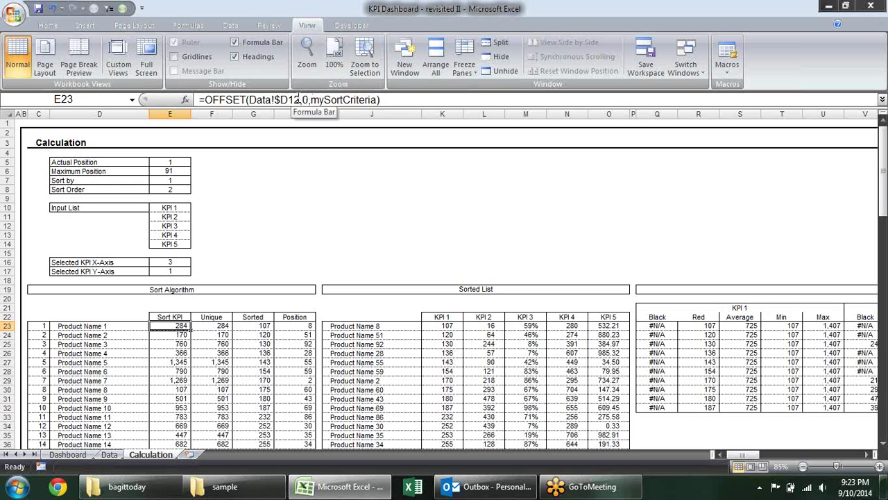
Step: Review E23's OFFSET formula and its mySortCriteria argument, comparing it with E24 and E26
{"action": "left_click", "coordinate": [308, 100]}
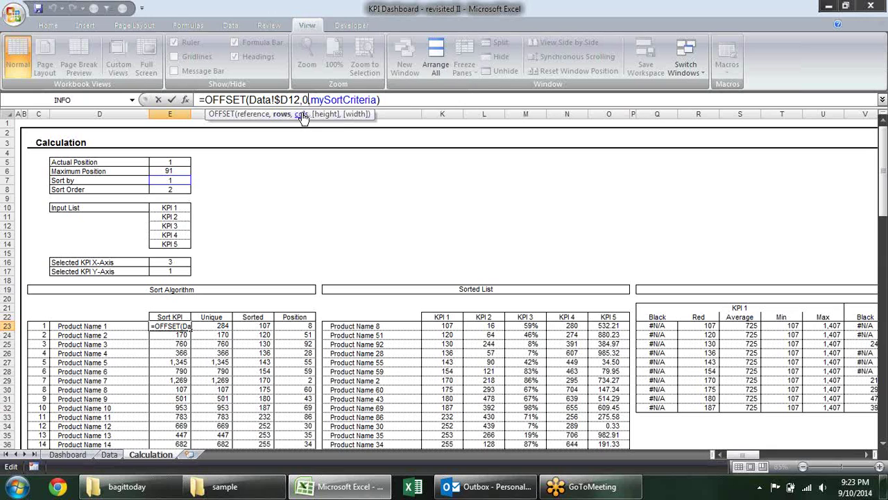
{"action": "left_click", "coordinate": [302, 117]}
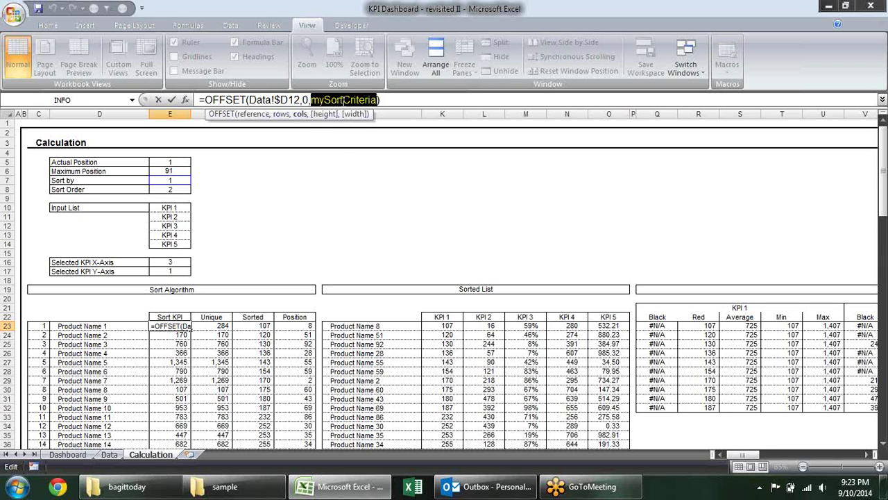
{"action": "key", "text": "Return"}
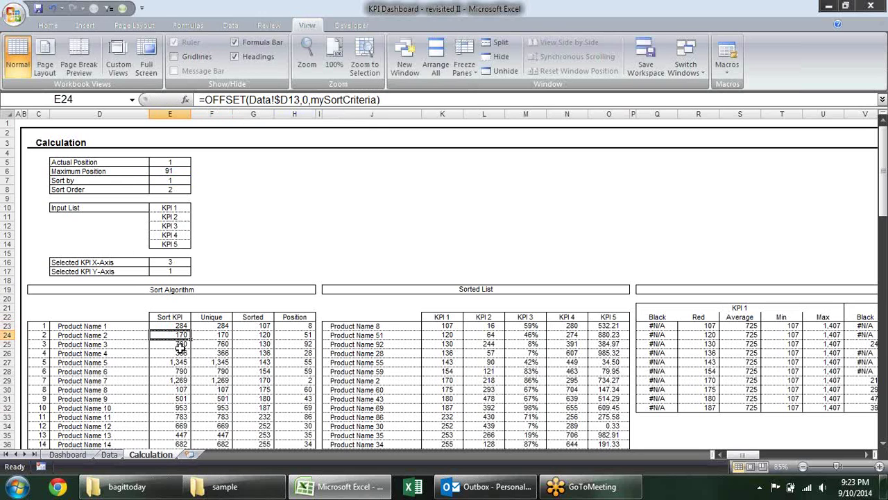
{"action": "left_click", "coordinate": [177, 324]}
{"action": "left_click", "coordinate": [164, 335]}
{"action": "left_click", "coordinate": [173, 352]}
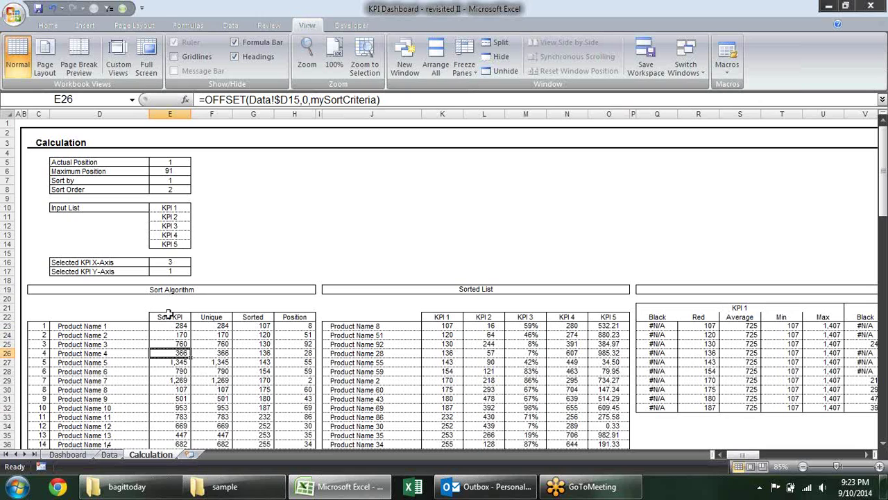
{"action": "left_click", "coordinate": [168, 326]}
{"action": "double_click", "coordinate": [168, 326]}
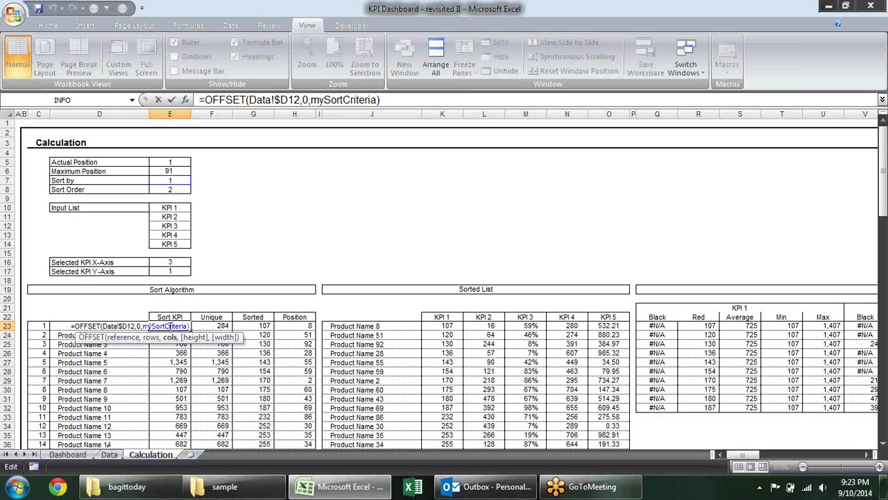
{"action": "key", "text": "Escape"}
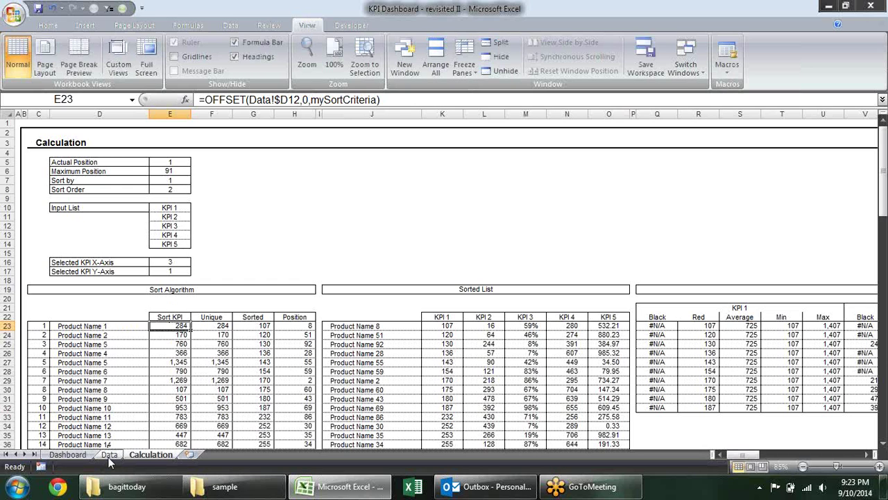
Step: Fill Product Name 1 in Data cell D12 yellow and return to the Calculation sheet
{"action": "left_click", "coordinate": [109, 455]}
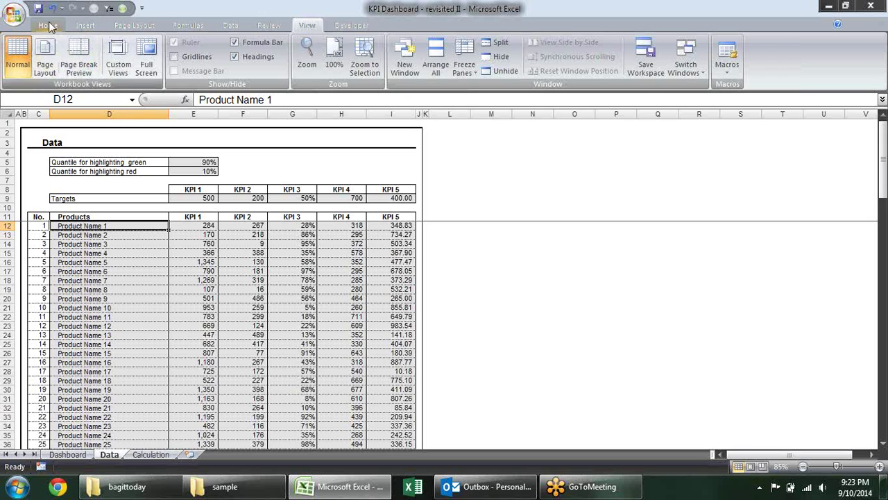
{"action": "left_click", "coordinate": [49, 25]}
{"action": "left_click", "coordinate": [191, 65]}
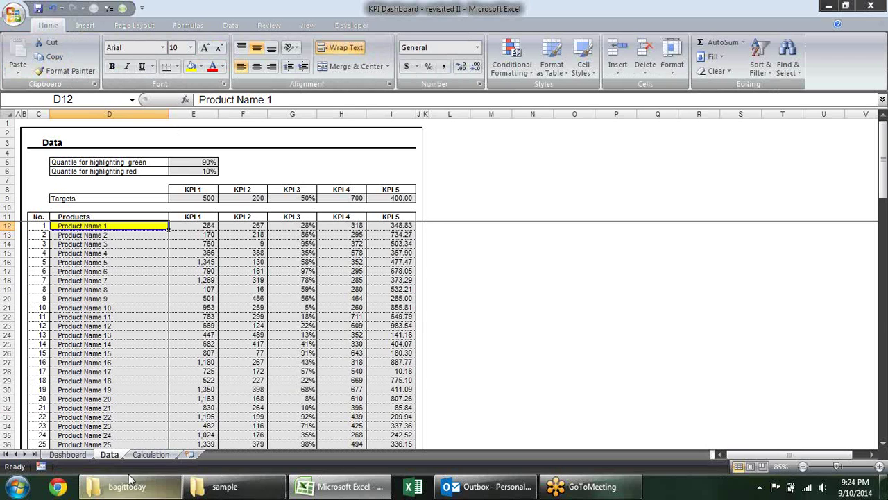
{"action": "left_click", "coordinate": [151, 453]}
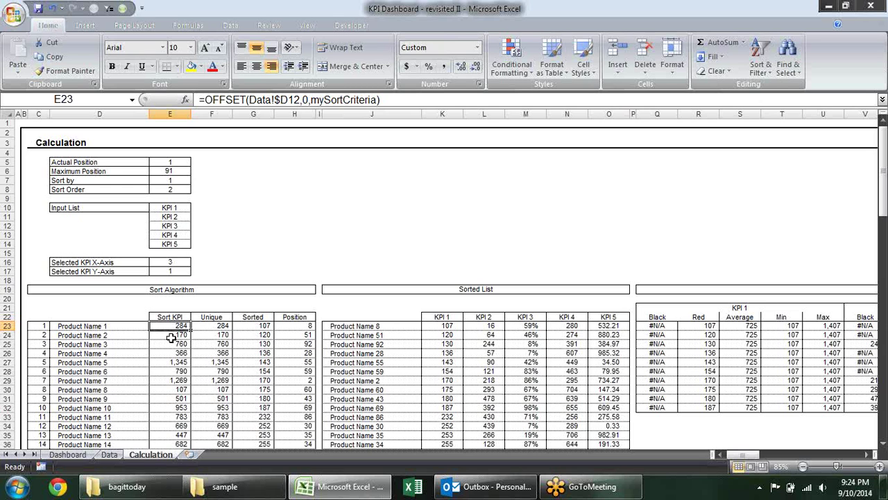
{"action": "left_click", "coordinate": [109, 454]}
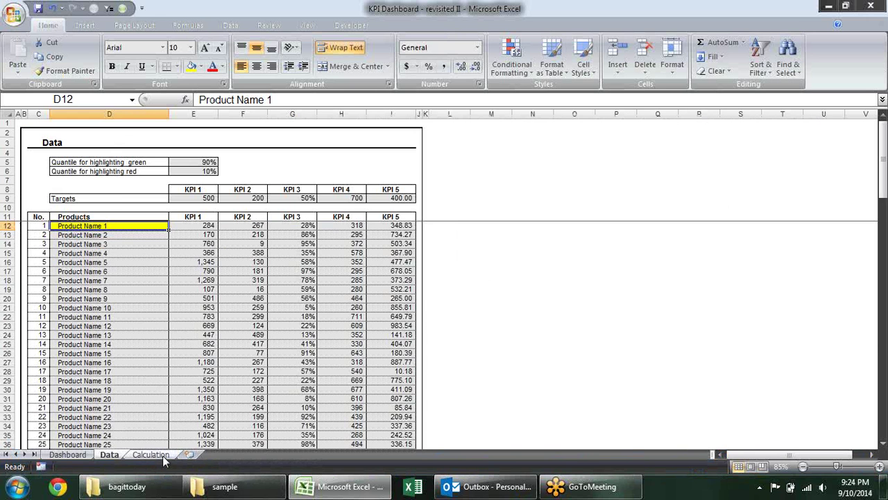
{"action": "left_click", "coordinate": [162, 456]}
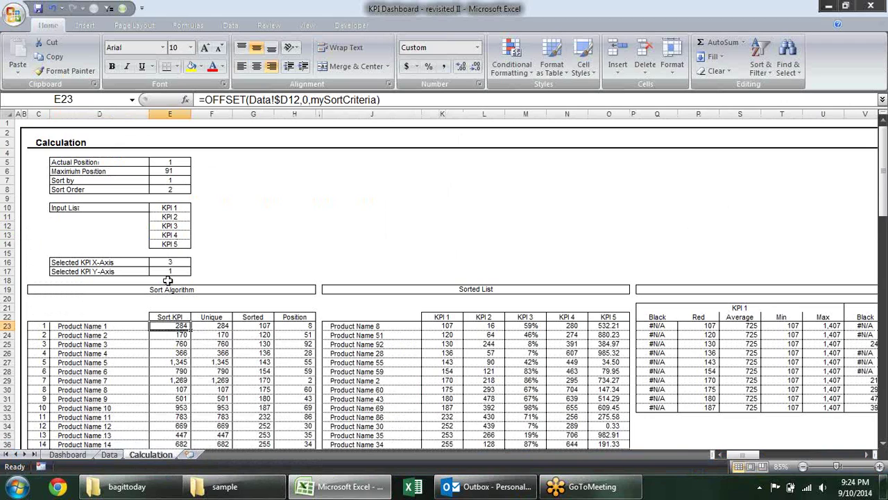
Step: Jump to the mySortCriteria named cell using the Name Box list
{"action": "left_click", "coordinate": [133, 100]}
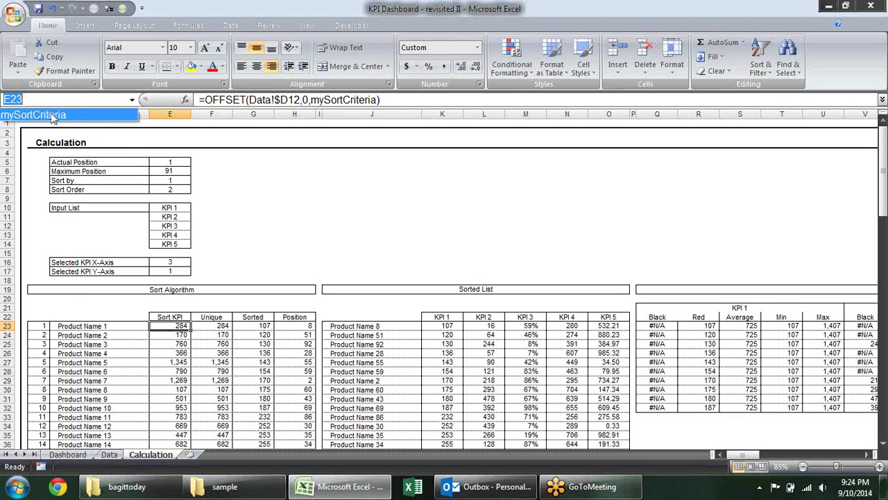
{"action": "left_click", "coordinate": [113, 115]}
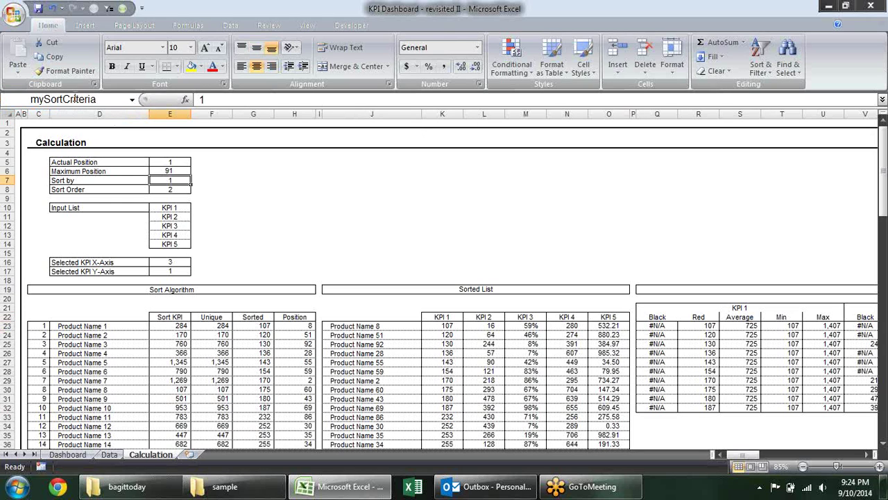
{"action": "left_click", "coordinate": [134, 100]}
{"action": "key", "text": "Escape"}
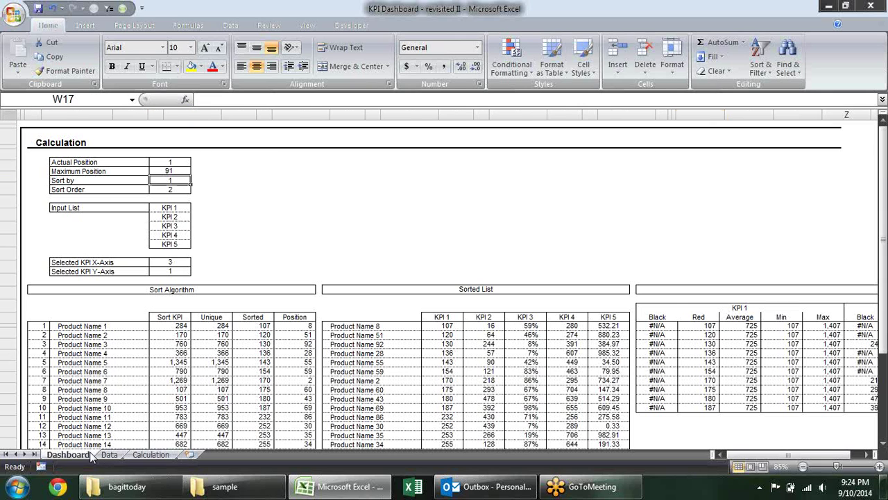
Step: Check the cell link in the KPI 1 option button's Format Control settings
{"action": "left_click", "coordinate": [83, 454]}
{"action": "right_click", "coordinate": [166, 169]}
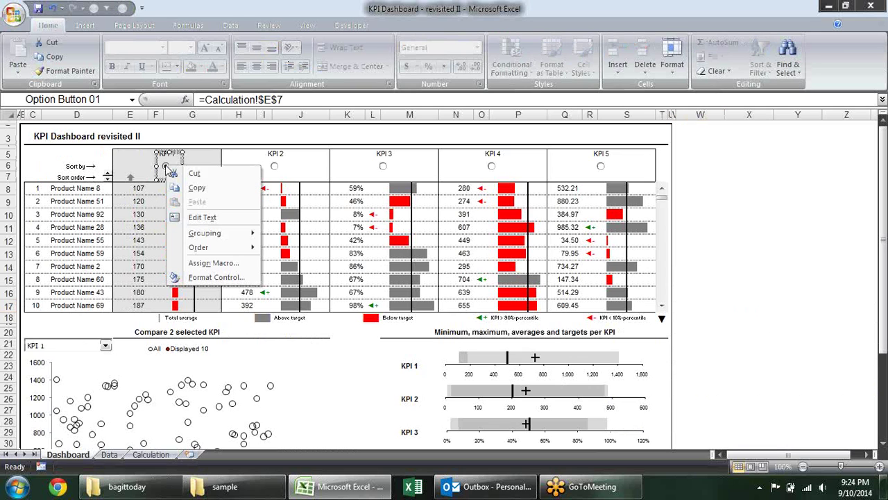
{"action": "left_click", "coordinate": [202, 278]}
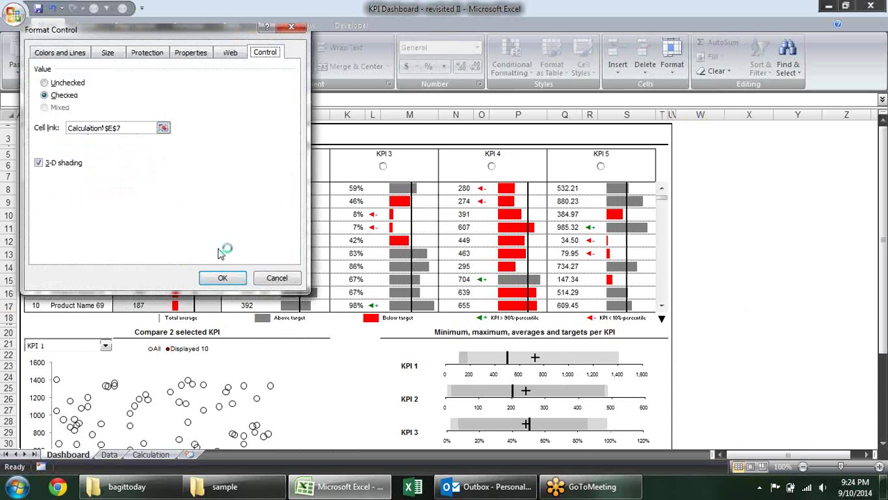
{"action": "left_click", "coordinate": [279, 277]}
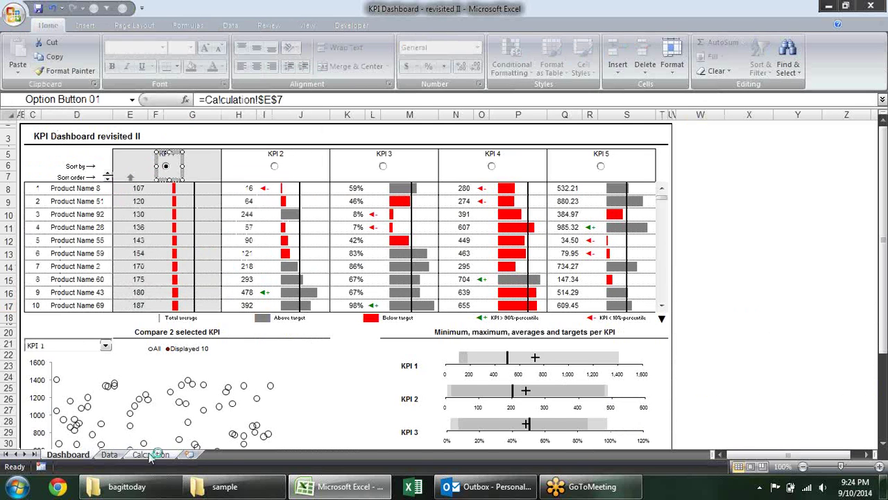
{"action": "left_click", "coordinate": [151, 455]}
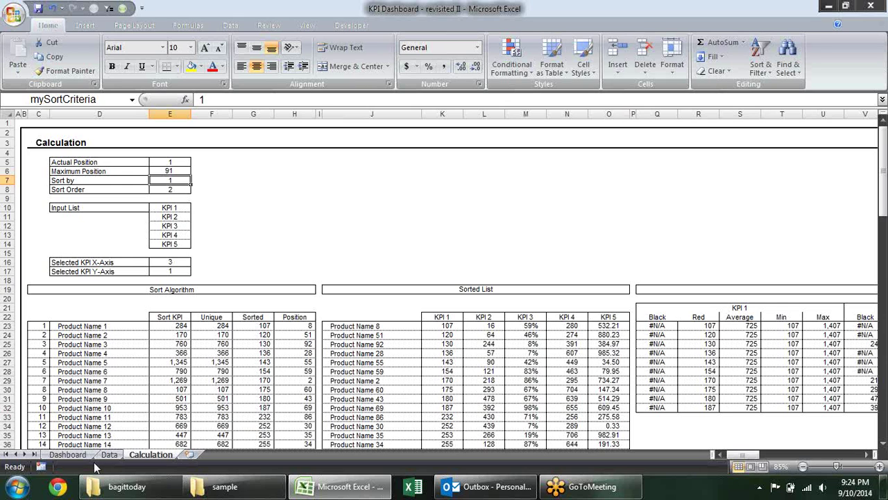
Step: Choose the KPI 2, then KPI 3 sort option on the Dashboard and view Calculation
{"action": "left_click", "coordinate": [75, 444]}
{"action": "left_click", "coordinate": [75, 455]}
{"action": "left_click", "coordinate": [275, 167]}
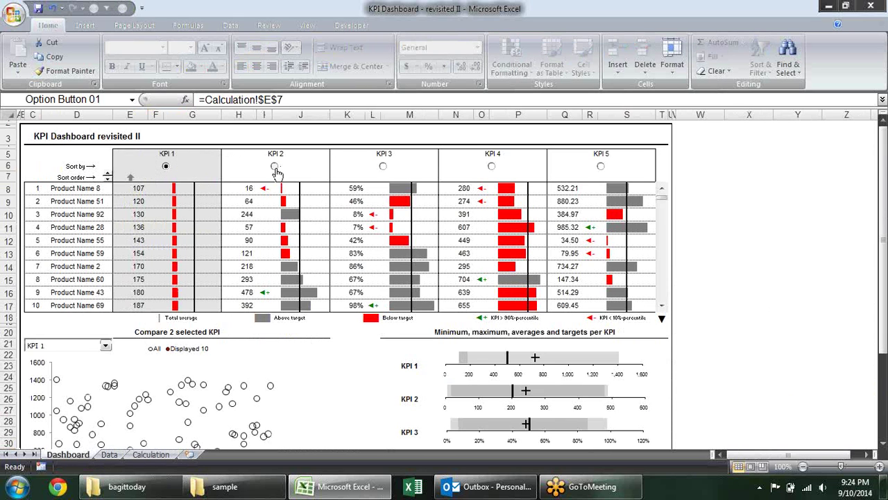
{"action": "left_click", "coordinate": [383, 167]}
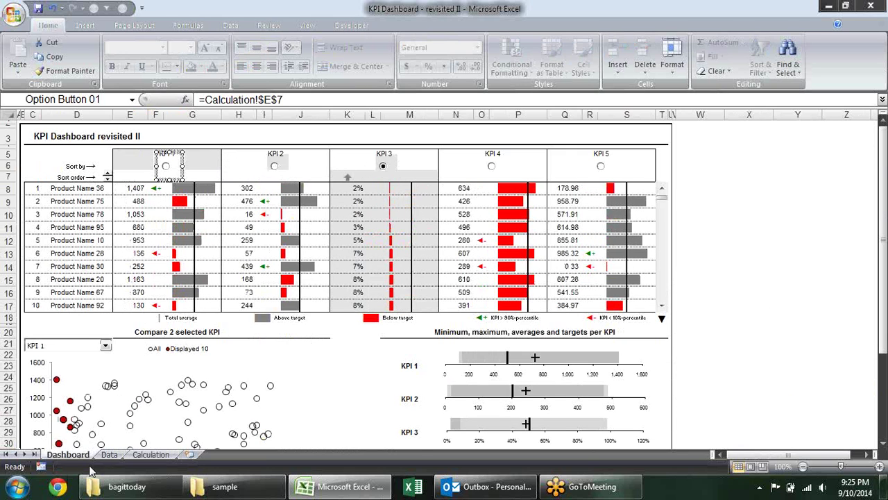
{"action": "left_click", "coordinate": [151, 455]}
Step: Confirm Sort by reads 3 and compare E23's formula with the KPI values in Data row 12
{"action": "left_click", "coordinate": [175, 181]}
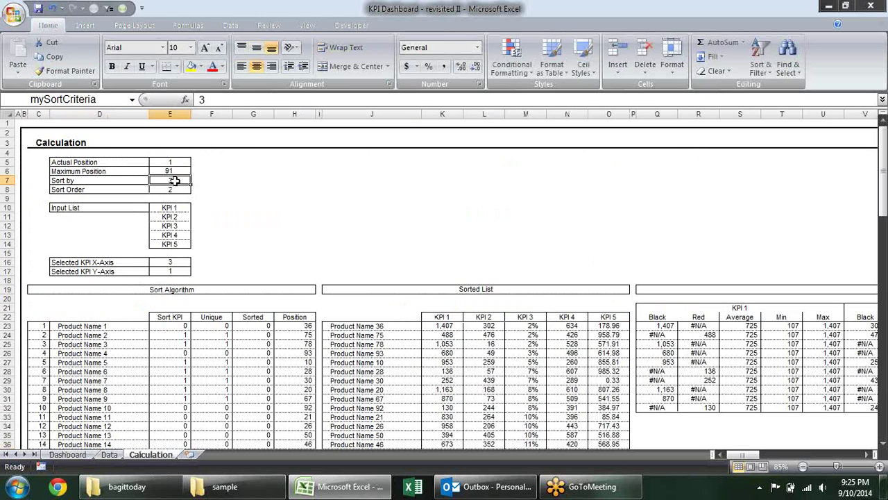
{"action": "double_click", "coordinate": [174, 328]}
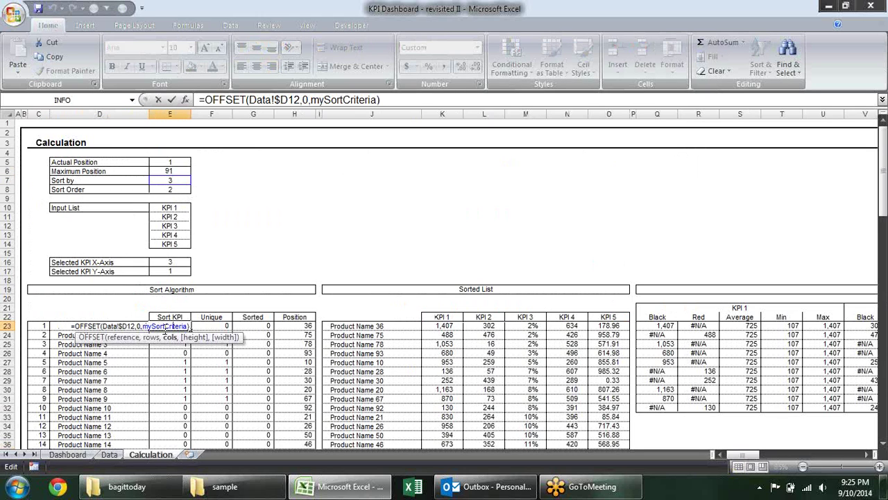
{"action": "key", "text": "Escape"}
{"action": "left_click", "coordinate": [106, 454]}
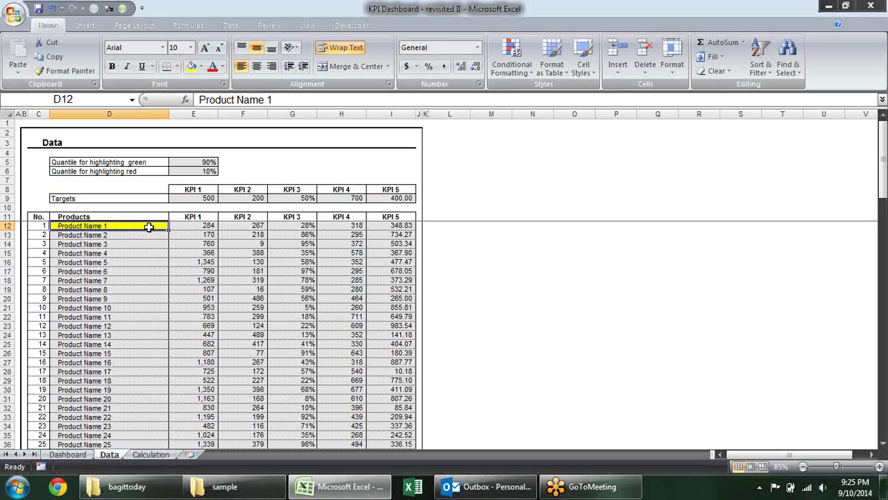
{"action": "key", "text": "Right"}
{"action": "key", "text": "Right"}
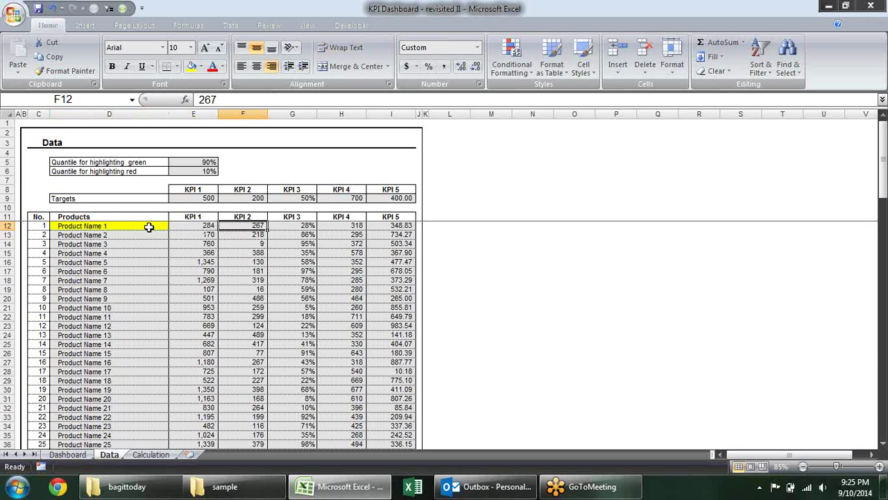
{"action": "key", "text": "Right"}
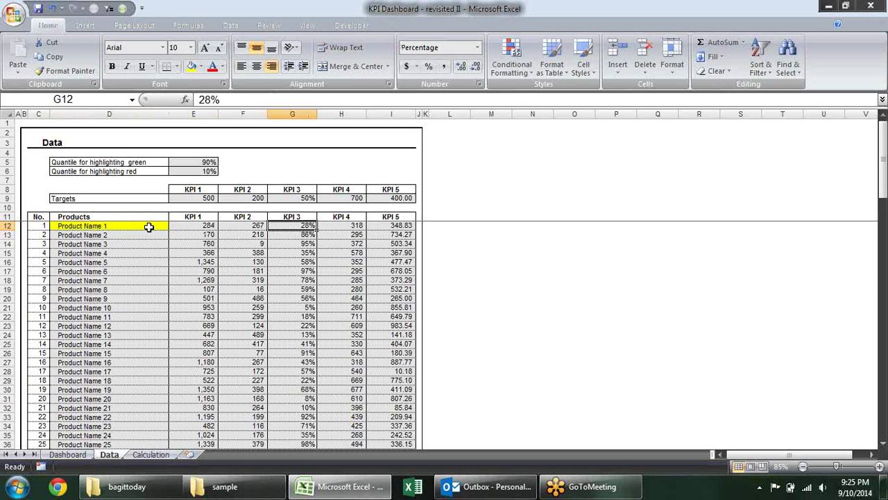
{"action": "left_click", "coordinate": [151, 453]}
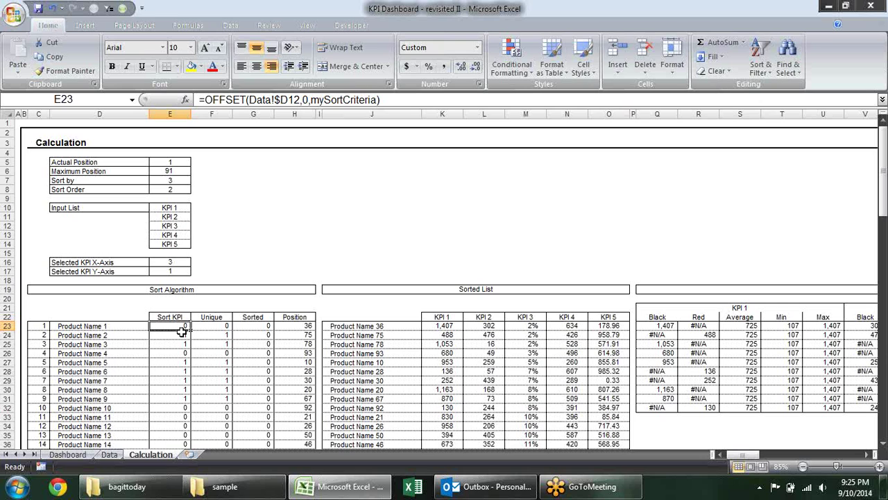
Step: Enter 1 in the Sort by cell E7 so sorting follows KPI 1
{"action": "left_click", "coordinate": [177, 182]}
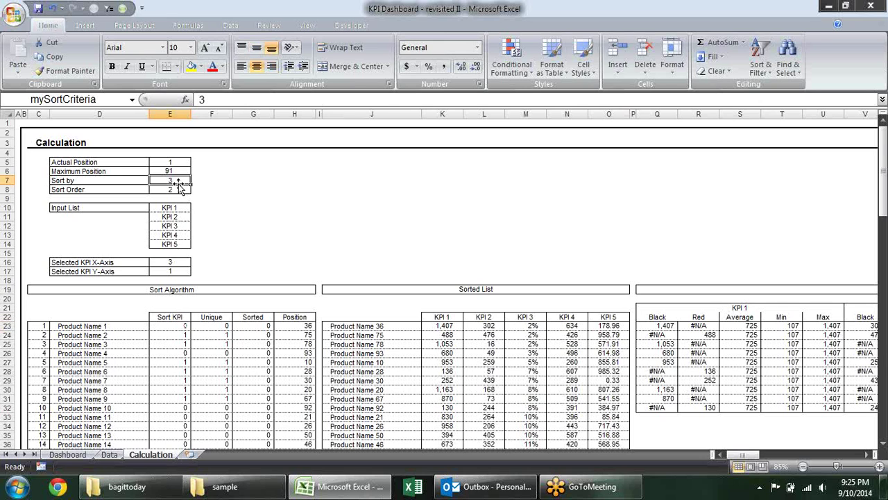
{"action": "type", "text": "1"}
{"action": "key", "text": "Return"}
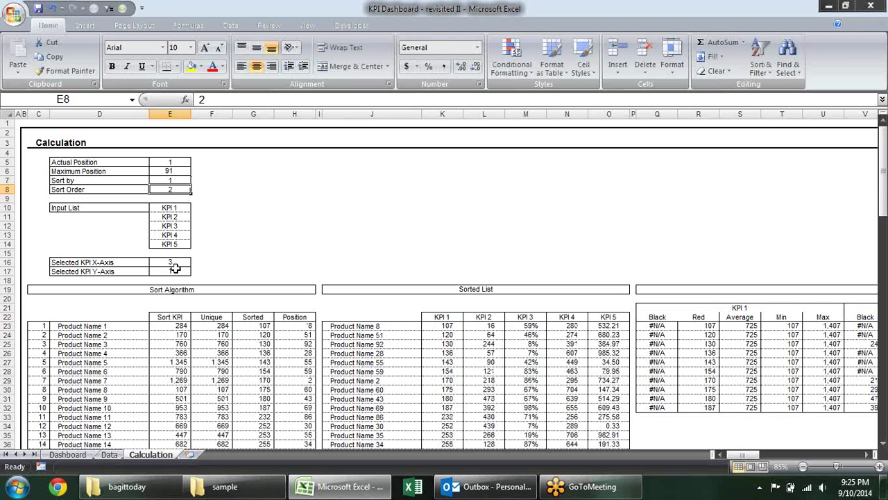
{"action": "left_click", "coordinate": [170, 325]}
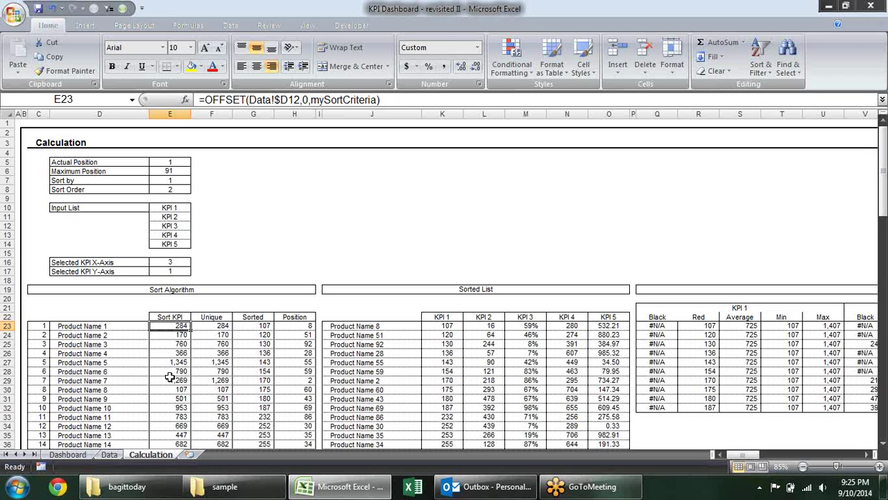
{"action": "left_click", "coordinate": [228, 326]}
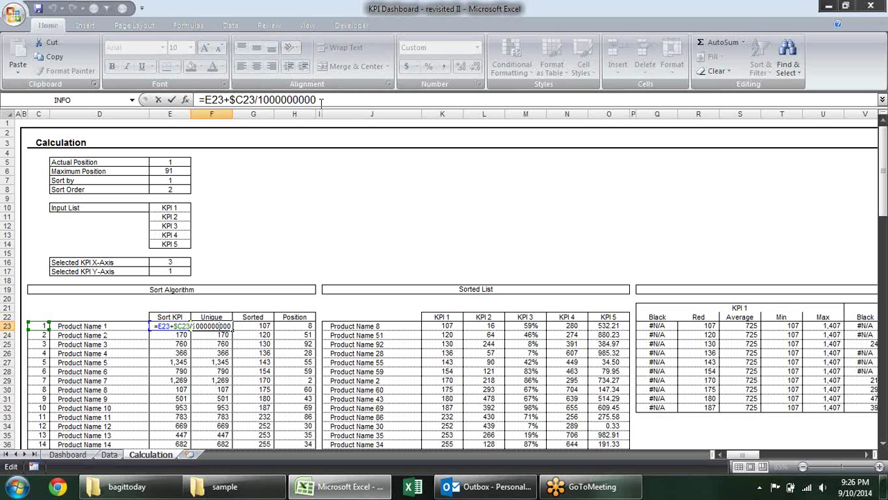
{"action": "key", "text": "Return"}
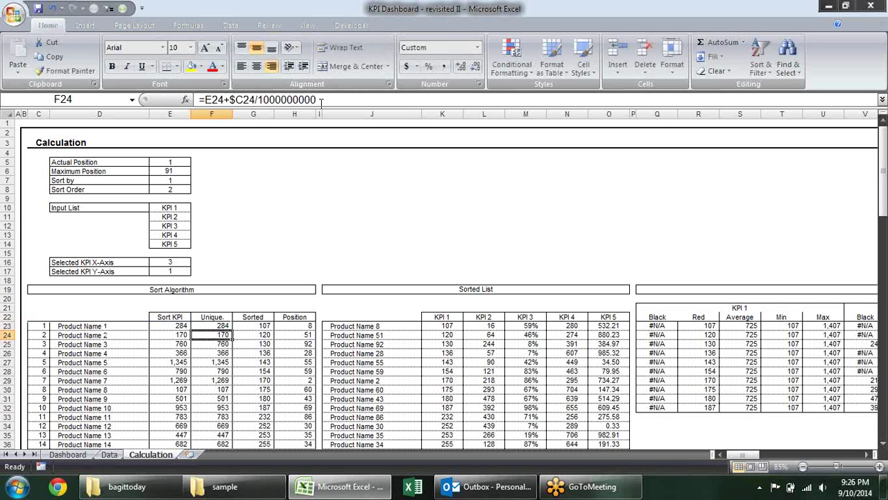
{"action": "left_click", "coordinate": [228, 318]}
{"action": "left_click", "coordinate": [227, 324]}
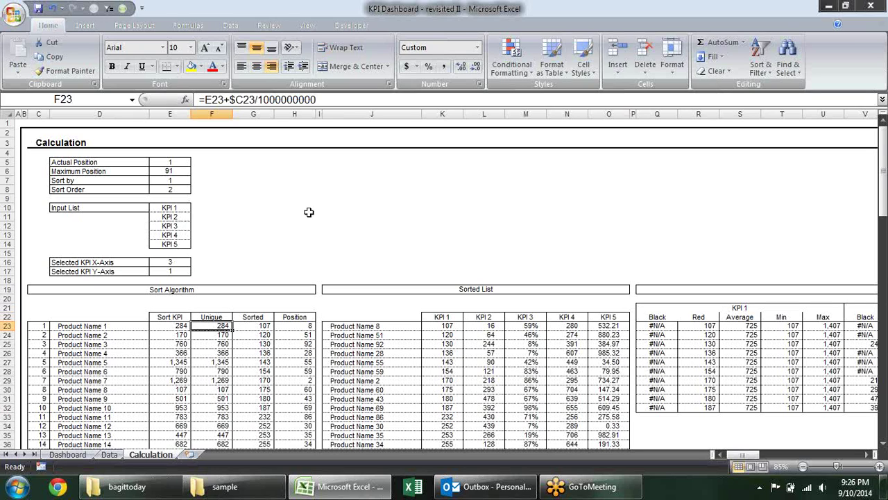
{"action": "left_click", "coordinate": [224, 352]}
{"action": "left_click", "coordinate": [220, 398]}
{"action": "left_click", "coordinate": [221, 353]}
{"action": "left_click", "coordinate": [222, 326]}
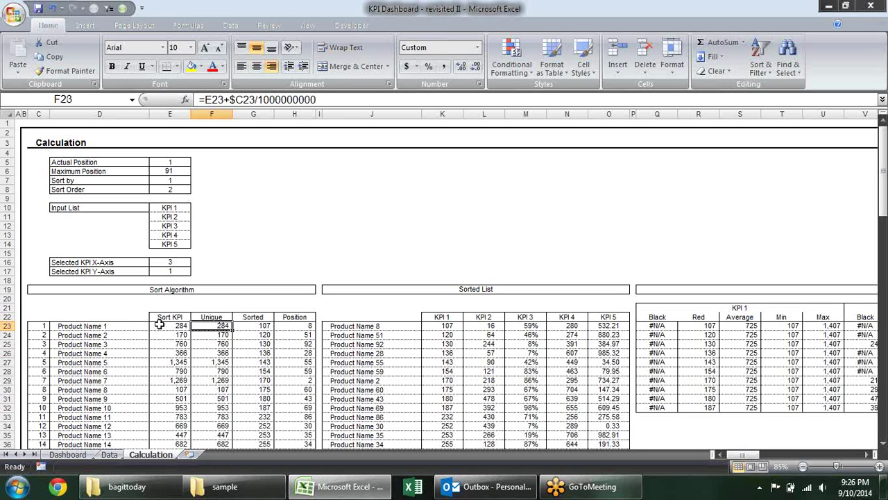
{"action": "left_click", "coordinate": [47, 326]}
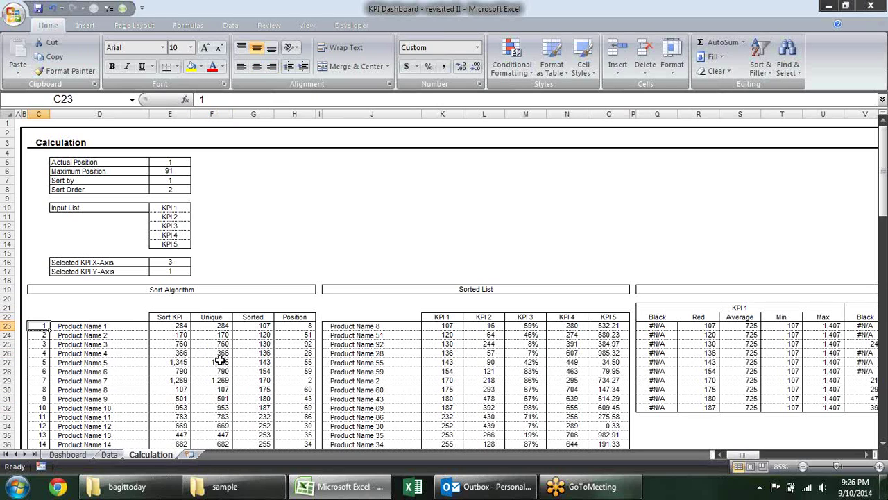
{"action": "left_click", "coordinate": [227, 326]}
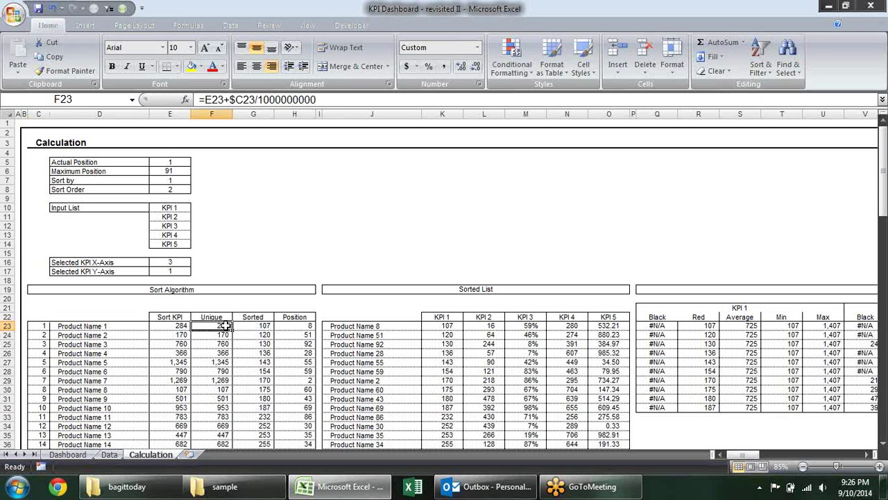
{"action": "left_click", "coordinate": [173, 326]}
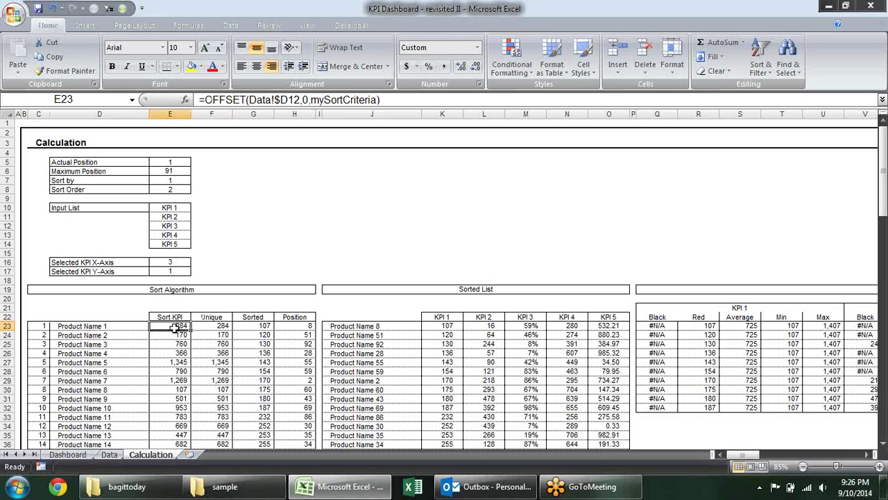
{"action": "left_click", "coordinate": [38, 326]}
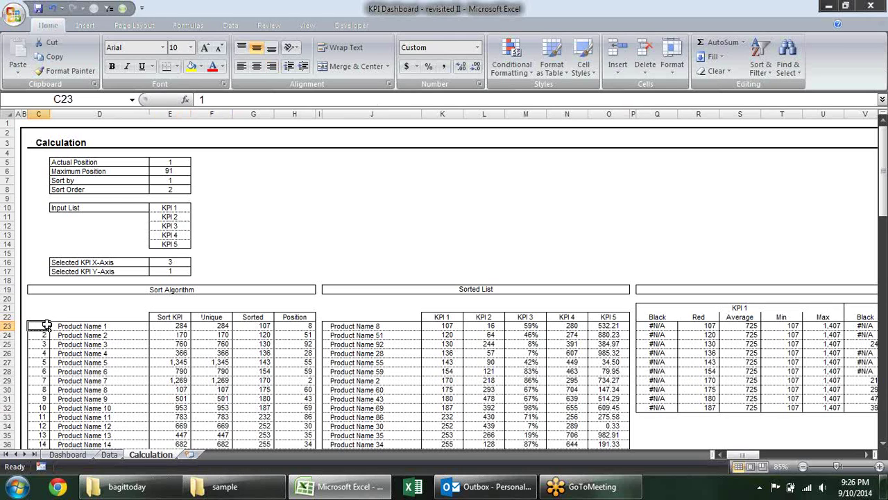
{"action": "left_click", "coordinate": [174, 328]}
{"action": "left_click", "coordinate": [223, 330]}
Step: Paste the F23 Unique value 284 into H9 as a plain value
{"action": "key", "text": "ctrl+c"}
{"action": "left_click", "coordinate": [287, 199]}
{"action": "key", "text": "alt+e"}
{"action": "key", "text": "s"}
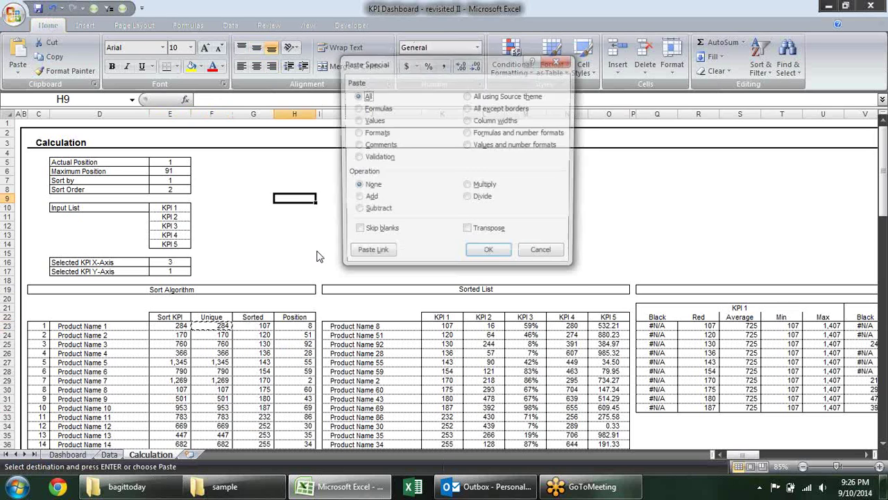
{"action": "key", "text": "v"}
{"action": "left_click", "coordinate": [504, 259]}
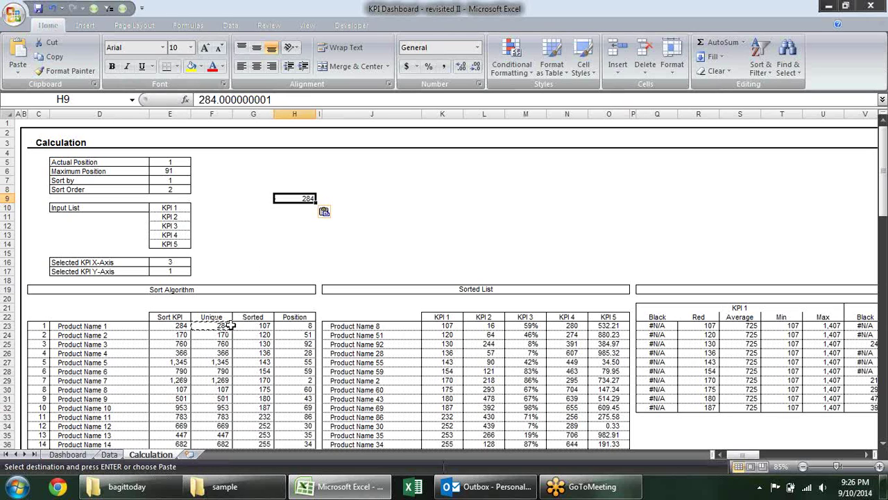
{"action": "key", "text": "Escape"}
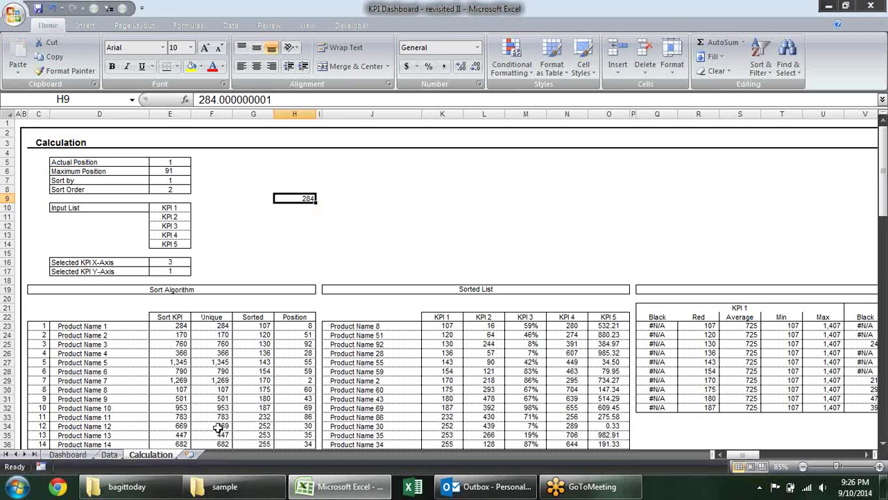
Step: Paste the F34 Unique value 669 into H9 as a plain value
{"action": "left_click", "coordinate": [216, 426]}
{"action": "key", "text": "ctrl+c"}
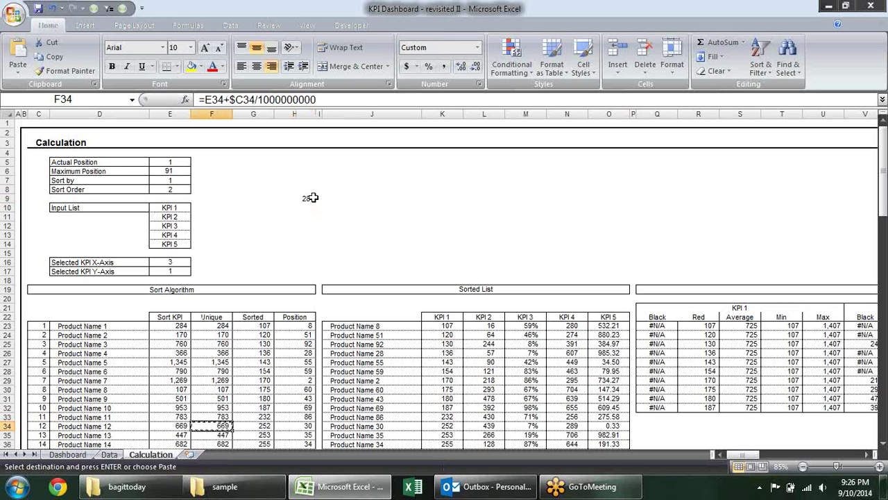
{"action": "left_click", "coordinate": [310, 199]}
{"action": "key", "text": "alt+e"}
{"action": "key", "text": "s"}
{"action": "key", "text": "v"}
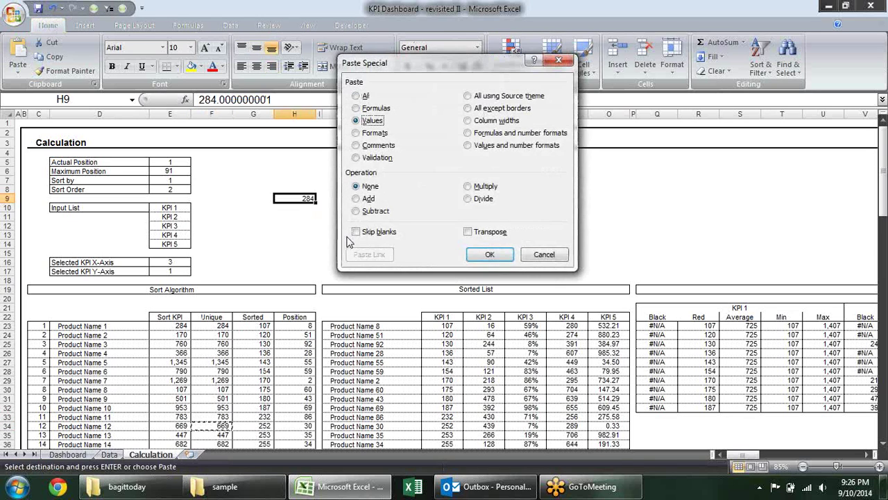
{"action": "key", "text": "Return"}
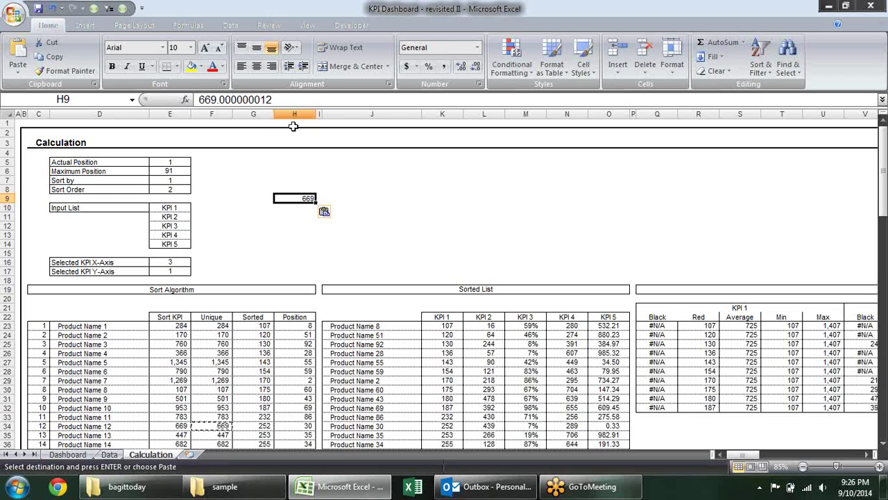
{"action": "key", "text": "Escape"}
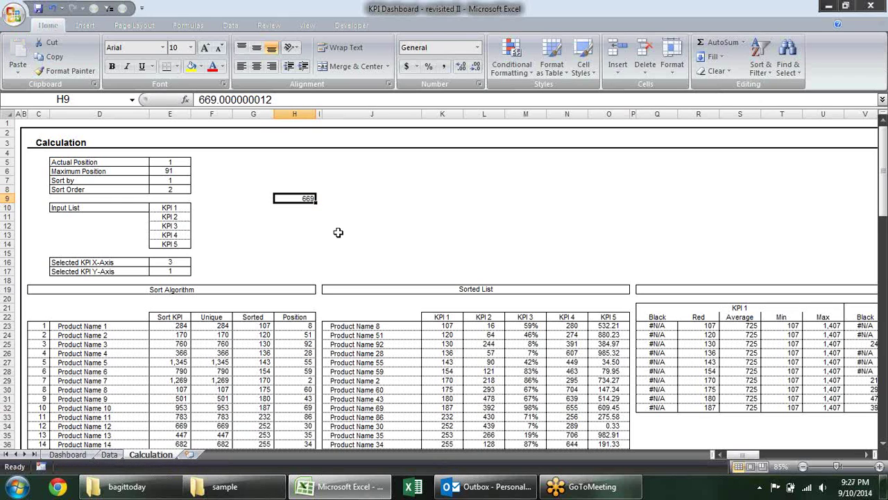
Step: Reveal H9's full value 669.000000012, then delete it
{"action": "left_click", "coordinate": [189, 326]}
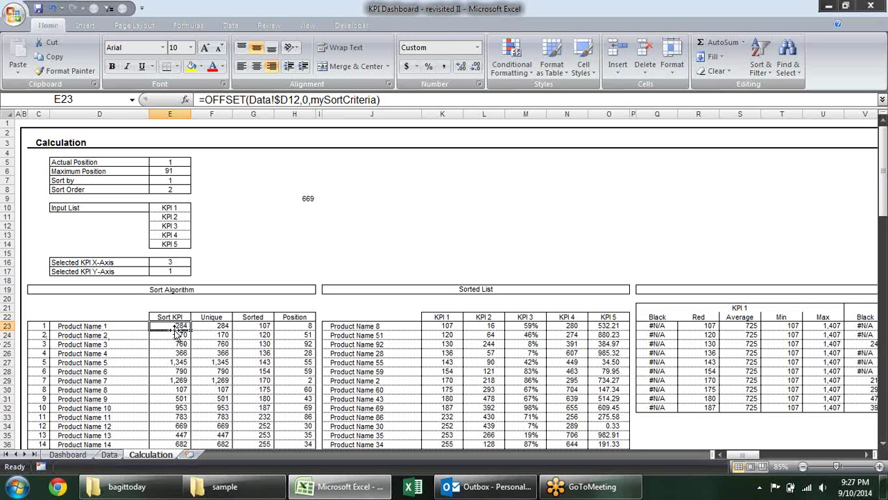
{"action": "double_click", "coordinate": [302, 197]}
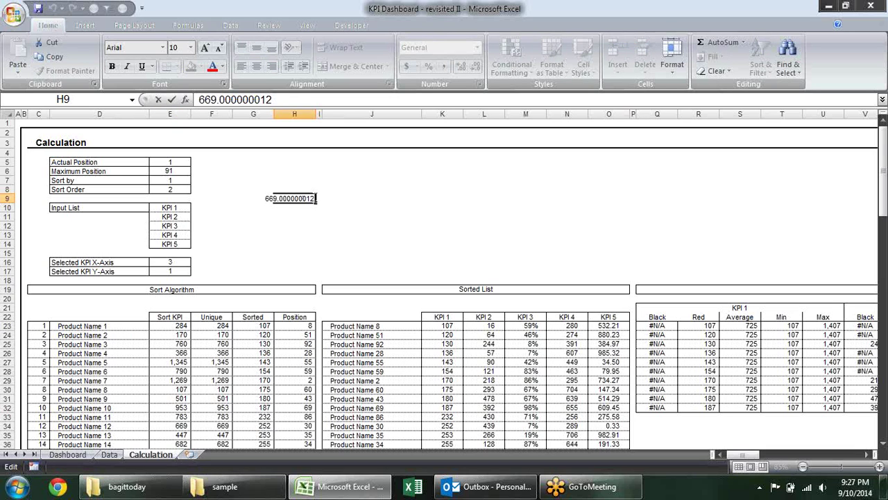
{"action": "key", "text": "Escape"}
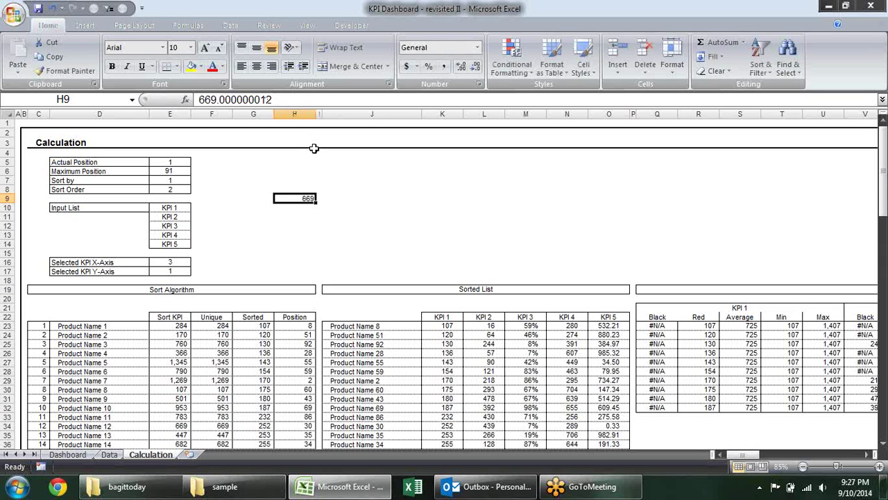
{"action": "key", "text": "Delete"}
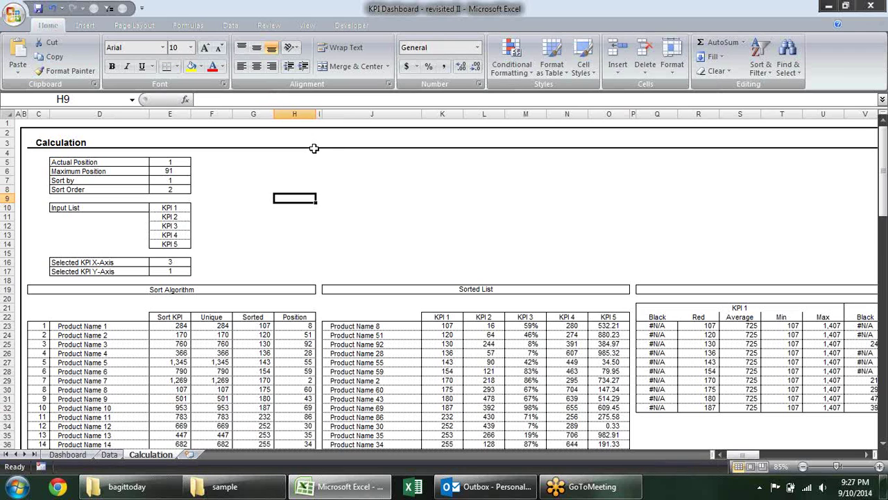
{"action": "double_click", "coordinate": [212, 329]}
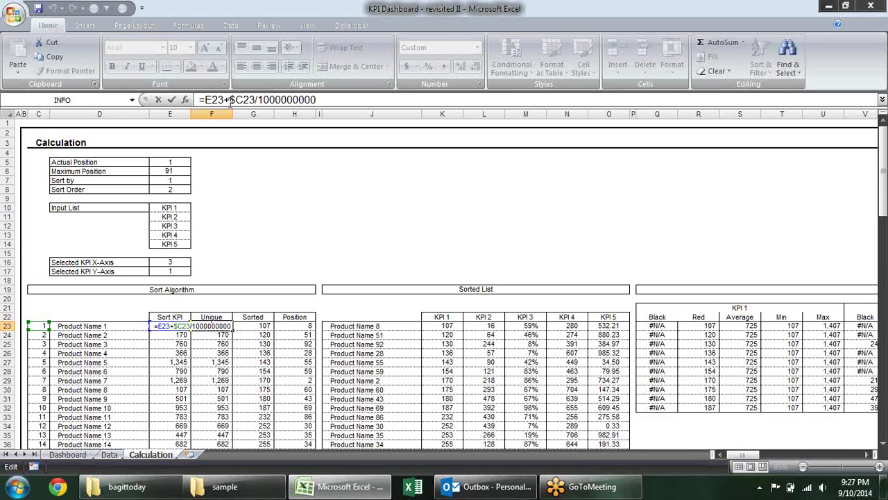
{"action": "left_click", "coordinate": [230, 100]}
{"action": "type", "text": "("}
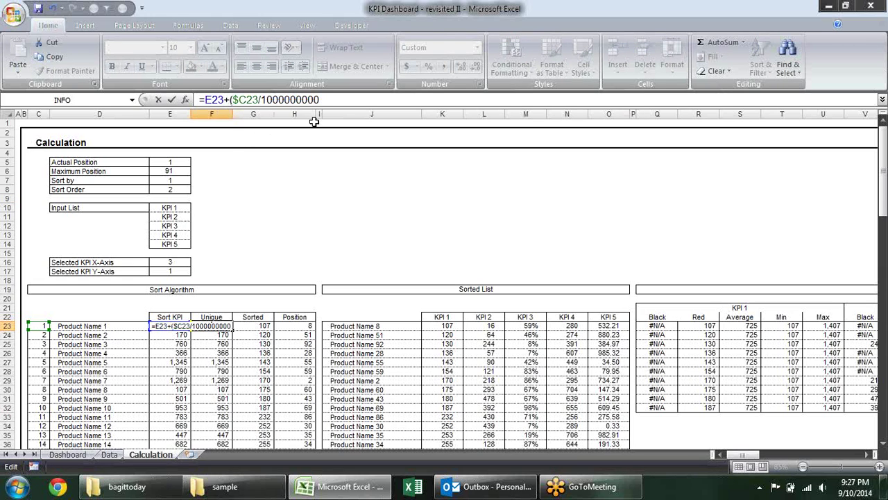
{"action": "type", "text": ")"}
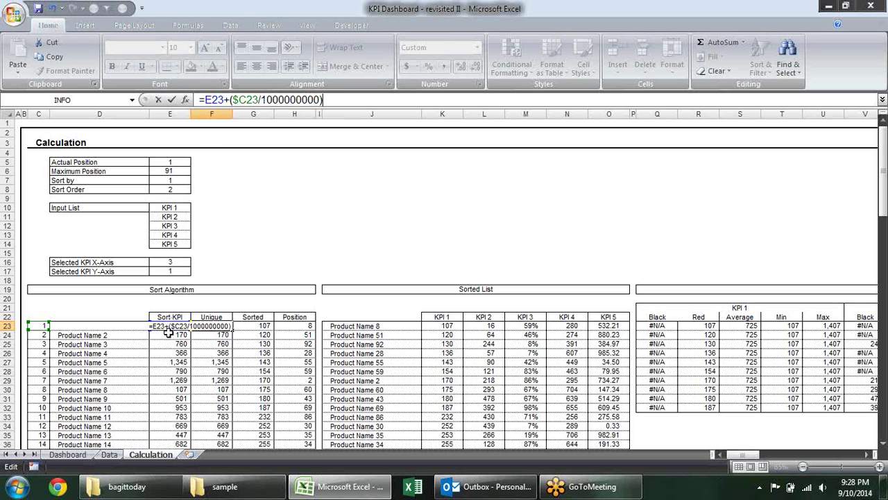
{"action": "key", "text": "Return"}
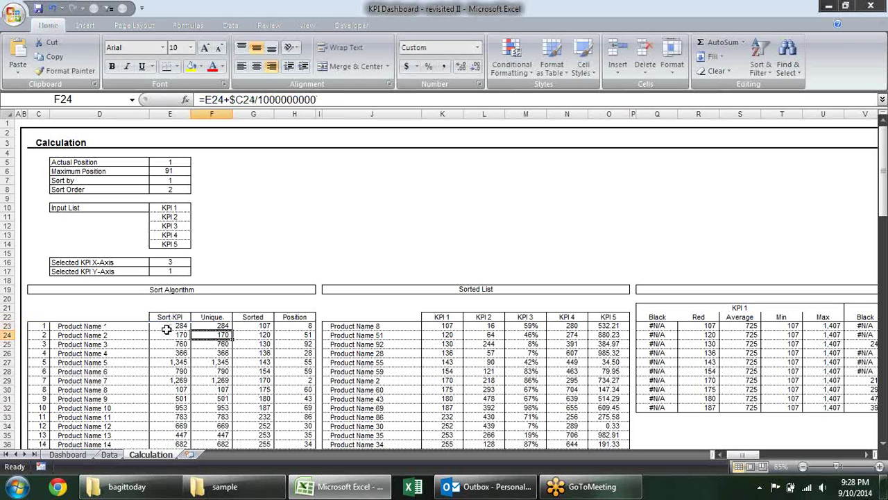
Step: Recheck F23's edited formula, jump to column F's last entry, and view G23's Sorted formula
{"action": "left_click", "coordinate": [219, 326]}
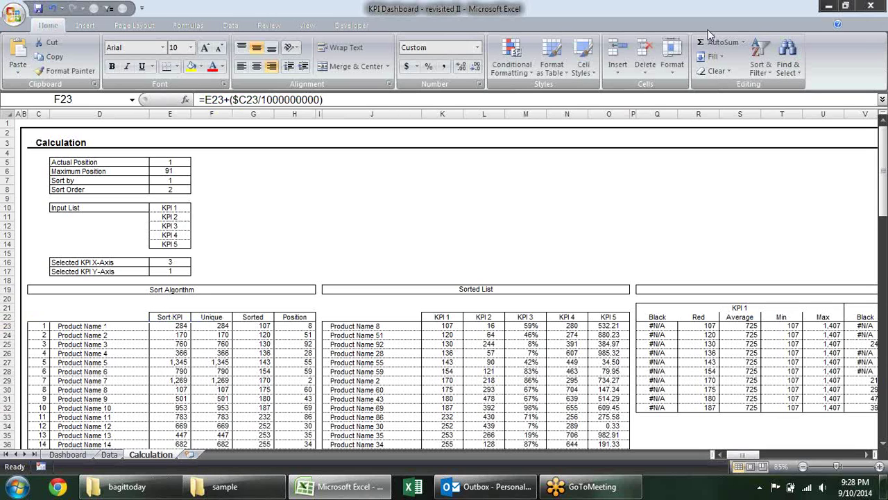
{"action": "left_click", "coordinate": [212, 326]}
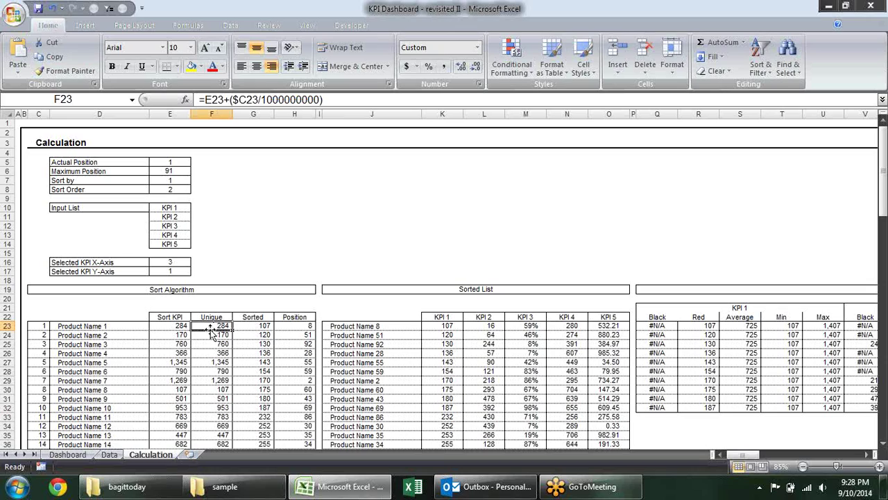
{"action": "double_click", "coordinate": [218, 331]}
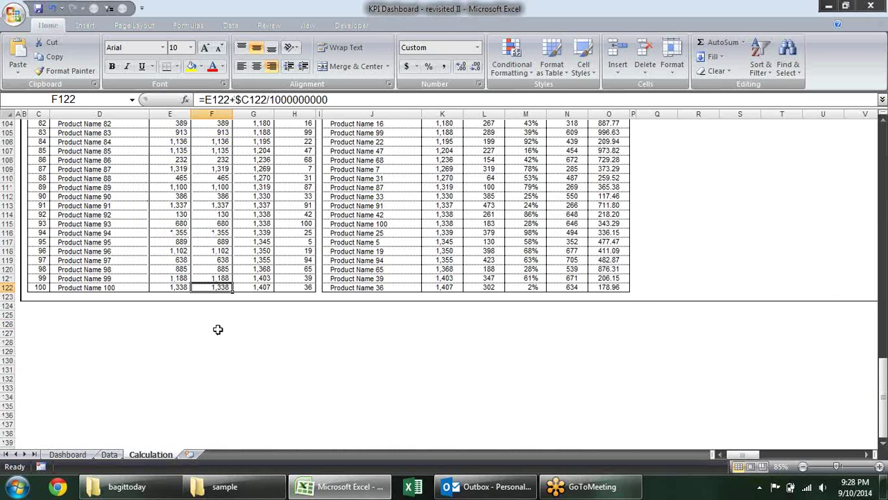
{"action": "scroll", "coordinate": [217, 329], "scroll_direction": "up", "scroll_amount": 15}
{"action": "scroll", "coordinate": [217, 329], "scroll_direction": "up", "scroll_amount": 13}
{"action": "scroll", "coordinate": [218, 329], "scroll_direction": "up", "scroll_amount": 5}
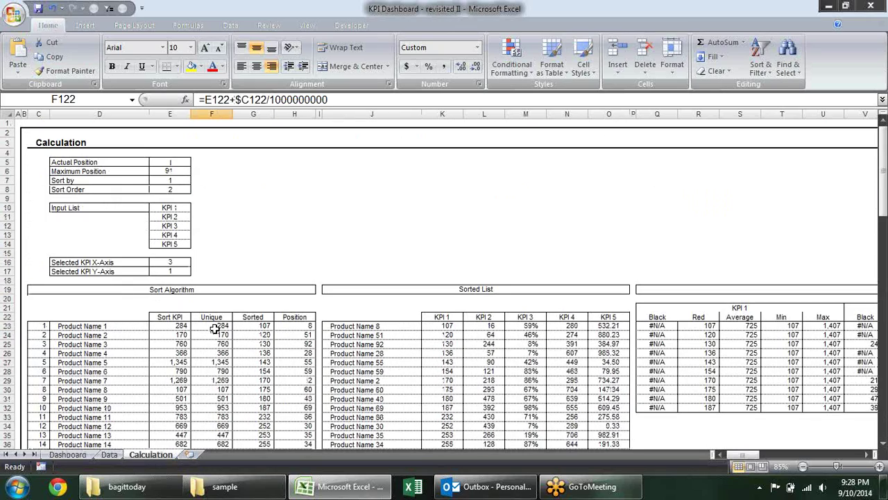
{"action": "double_click", "coordinate": [219, 328]}
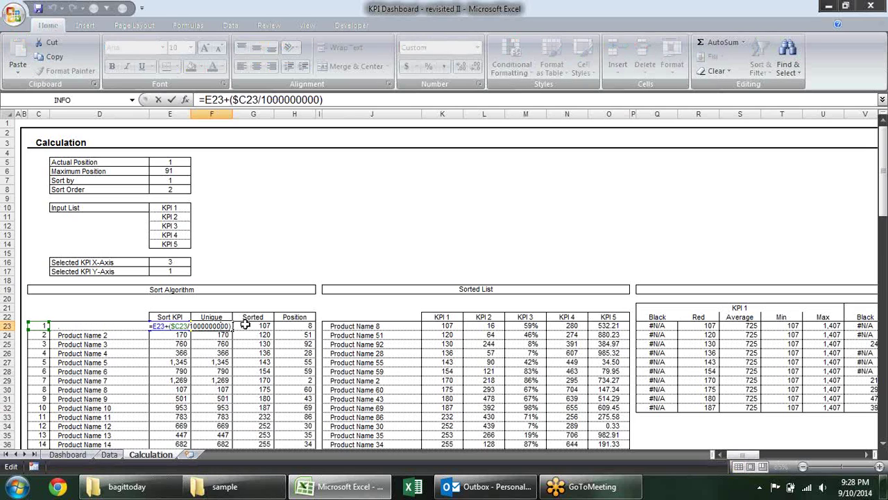
{"action": "key", "text": "Escape"}
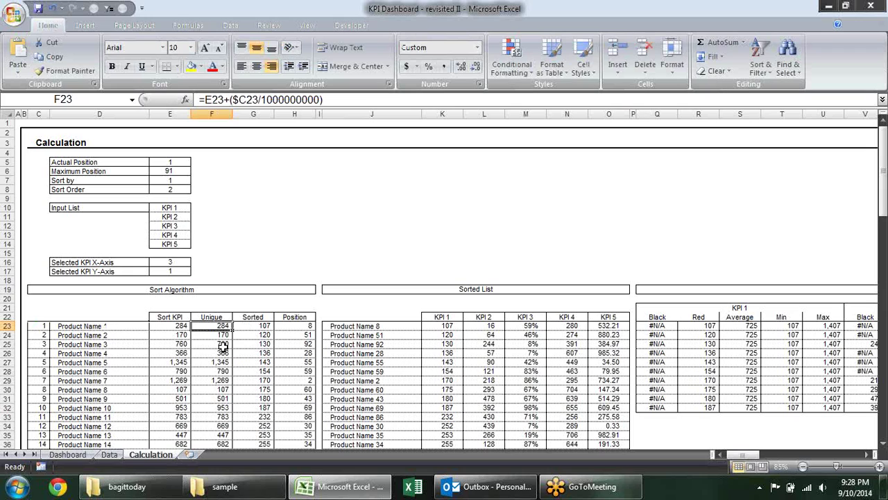
{"action": "left_click", "coordinate": [249, 327]}
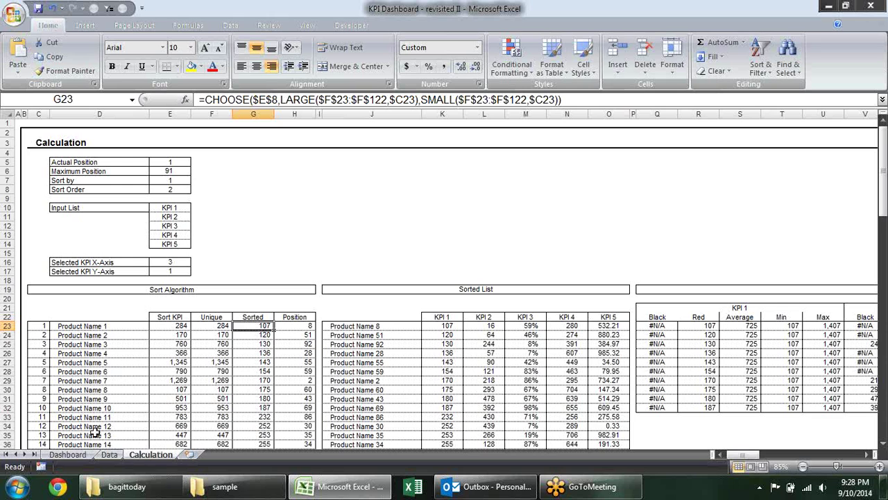
{"action": "left_click", "coordinate": [72, 457]}
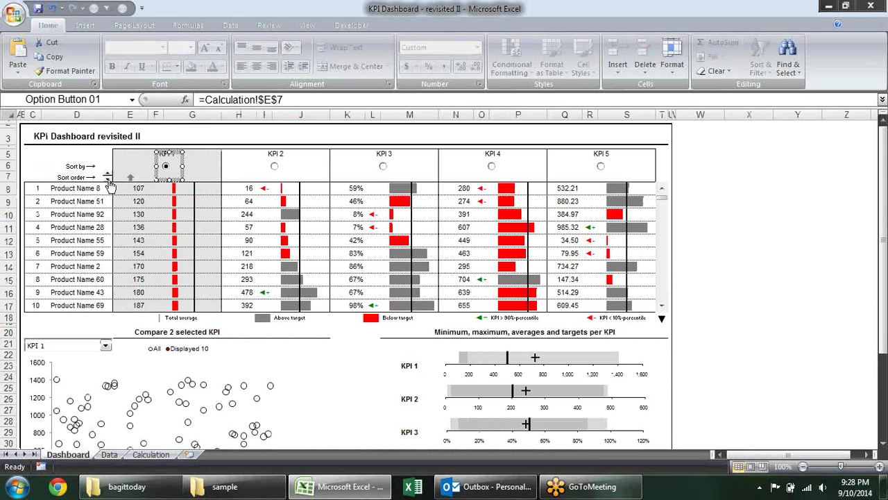
{"action": "left_click", "coordinate": [108, 180]}
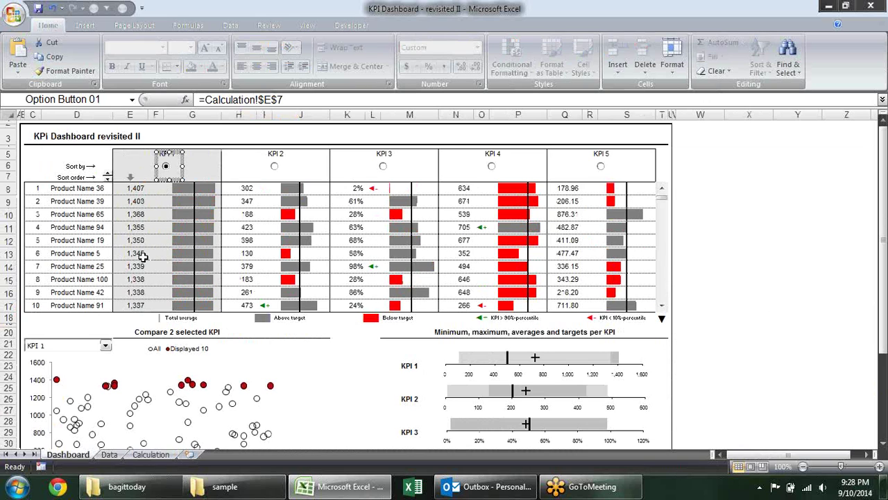
{"action": "left_click", "coordinate": [107, 174]}
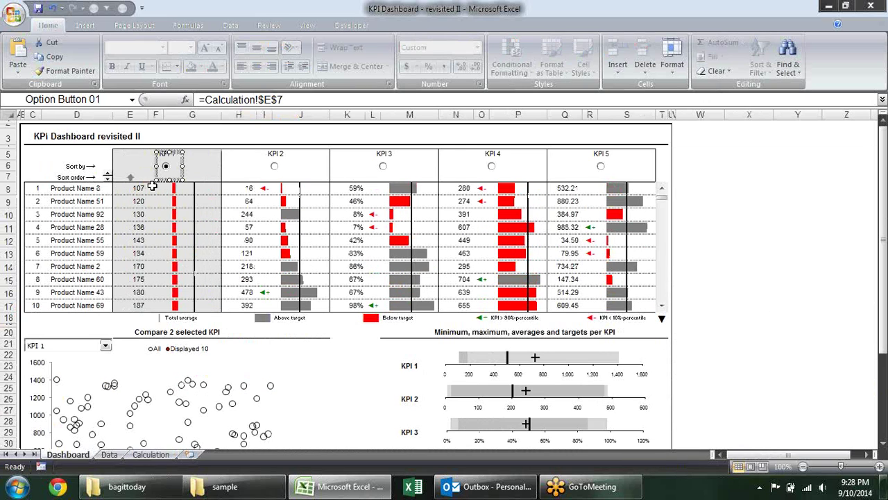
{"action": "left_click", "coordinate": [107, 176]}
{"action": "right_click", "coordinate": [107, 176]}
{"action": "left_click", "coordinate": [142, 274]}
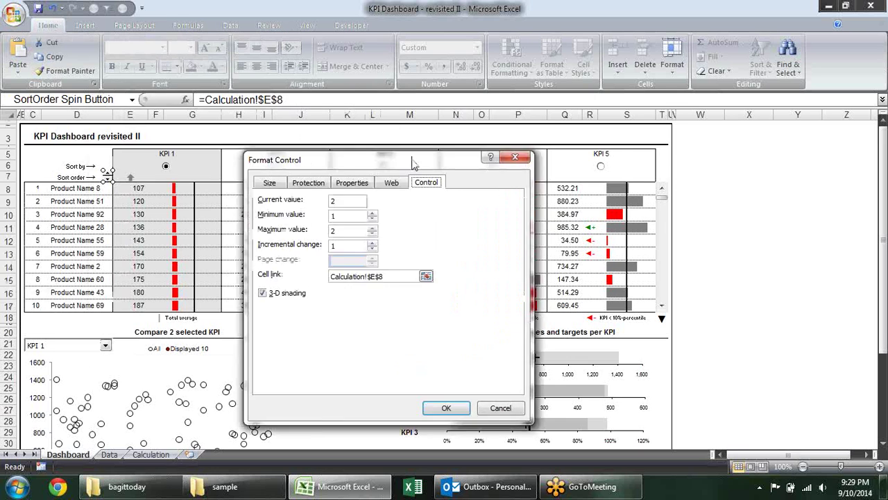
{"action": "left_click_drag", "start_coordinate": [126, 48], "coordinate": [451, 137]}
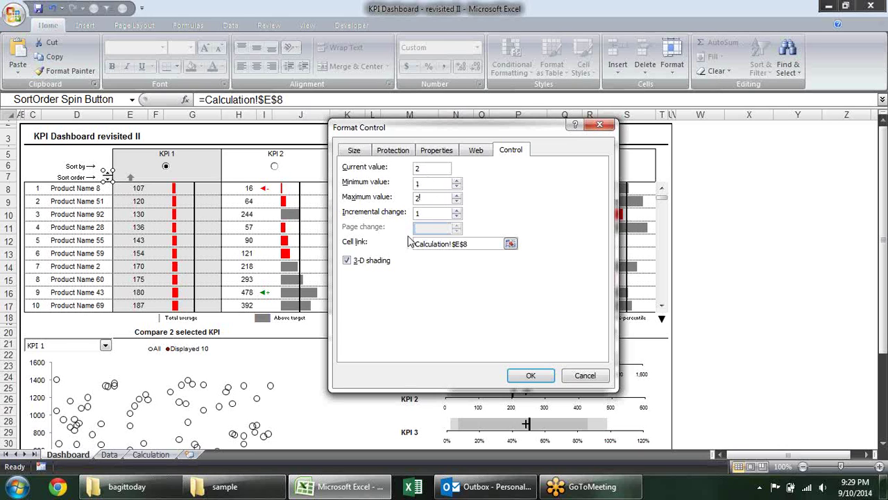
{"action": "left_click", "coordinate": [430, 214]}
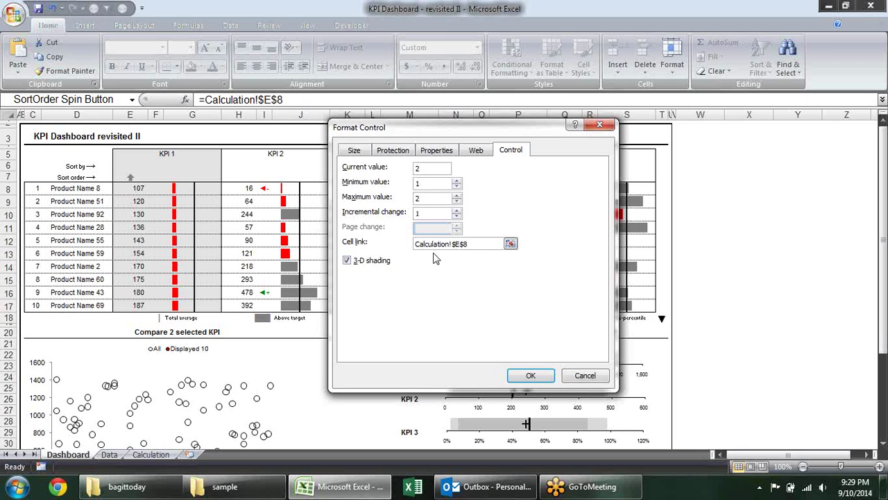
{"action": "left_click", "coordinate": [531, 376]}
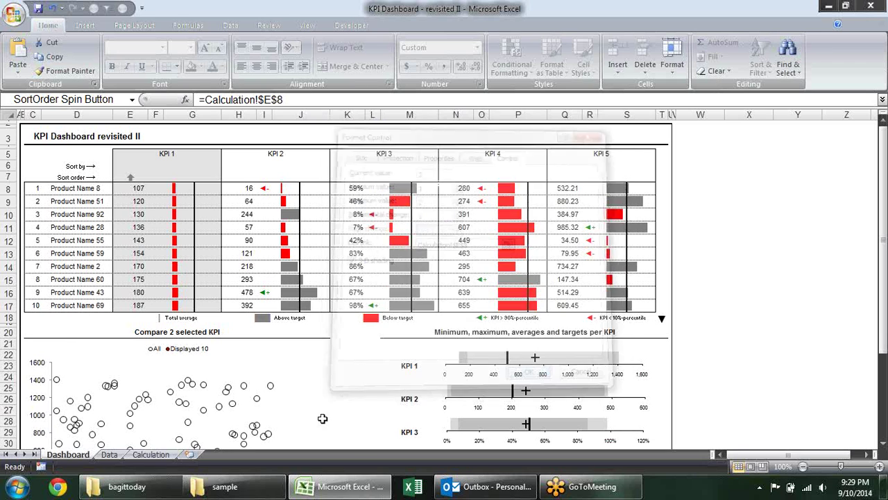
{"action": "left_click", "coordinate": [150, 455]}
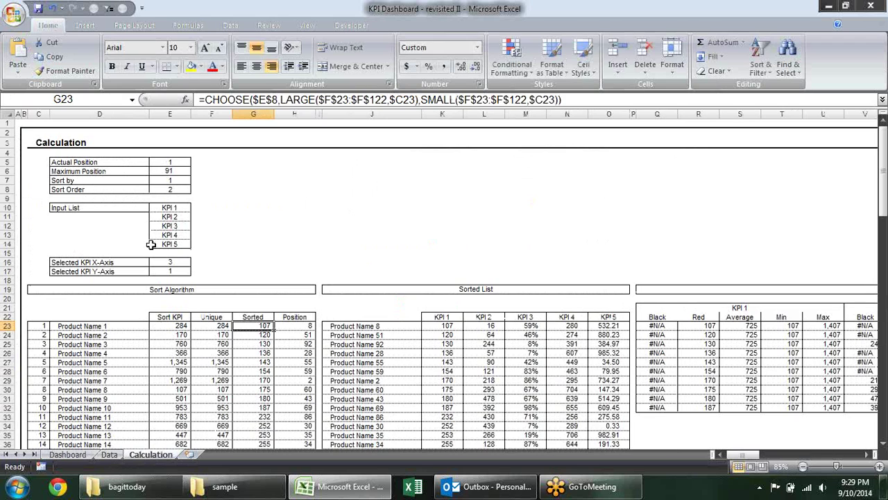
{"action": "left_click", "coordinate": [178, 191]}
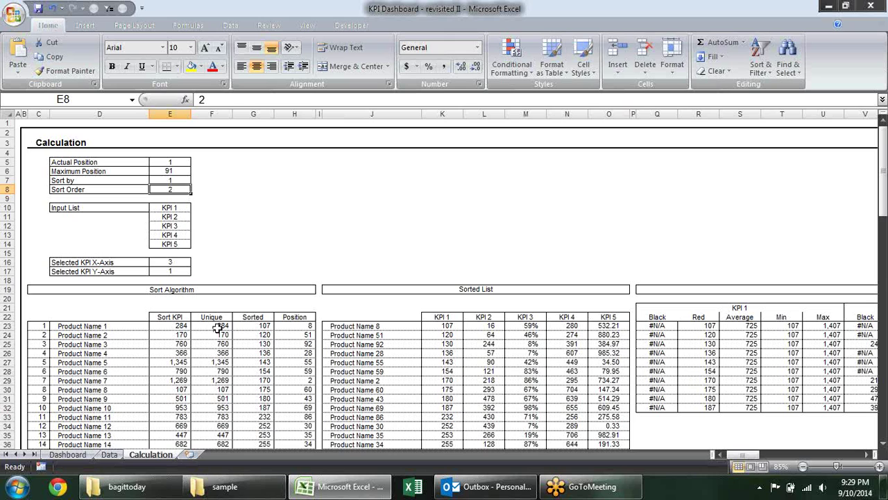
{"action": "left_click", "coordinate": [250, 325]}
{"action": "left_click", "coordinate": [249, 317]}
{"action": "left_click", "coordinate": [249, 326]}
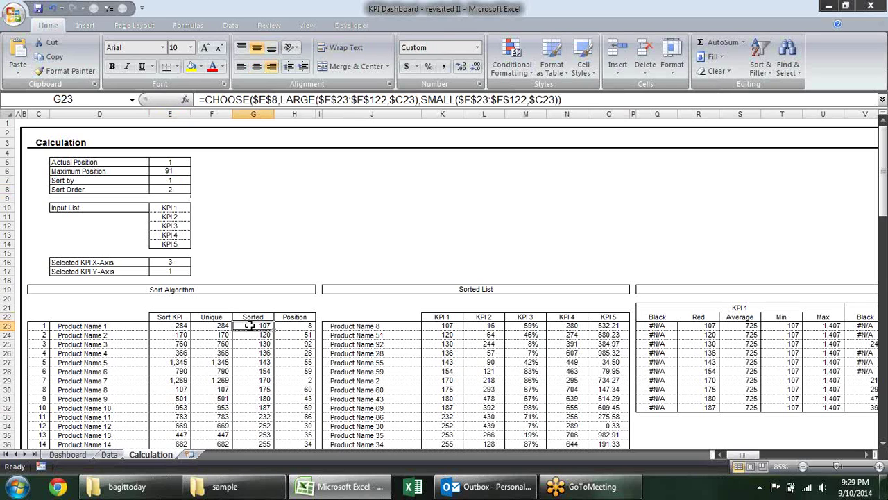
{"action": "double_click", "coordinate": [250, 325]}
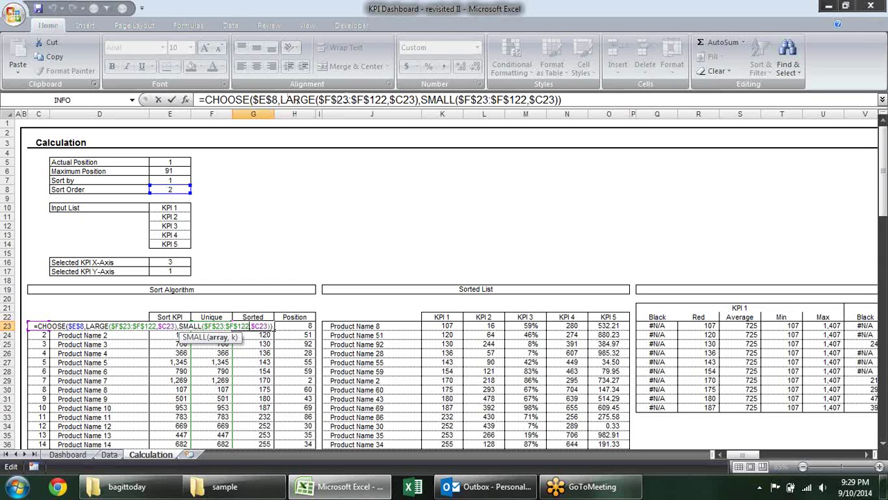
{"action": "left_click", "coordinate": [345, 99]}
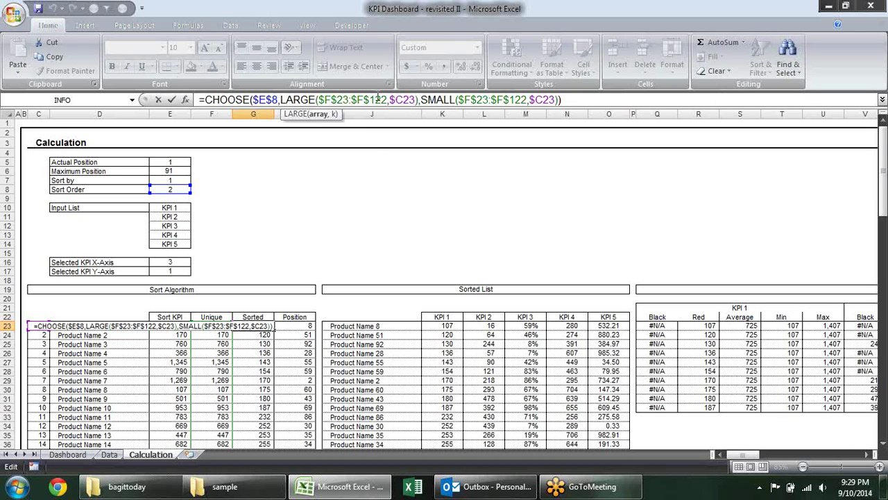
{"action": "key", "text": "Escape"}
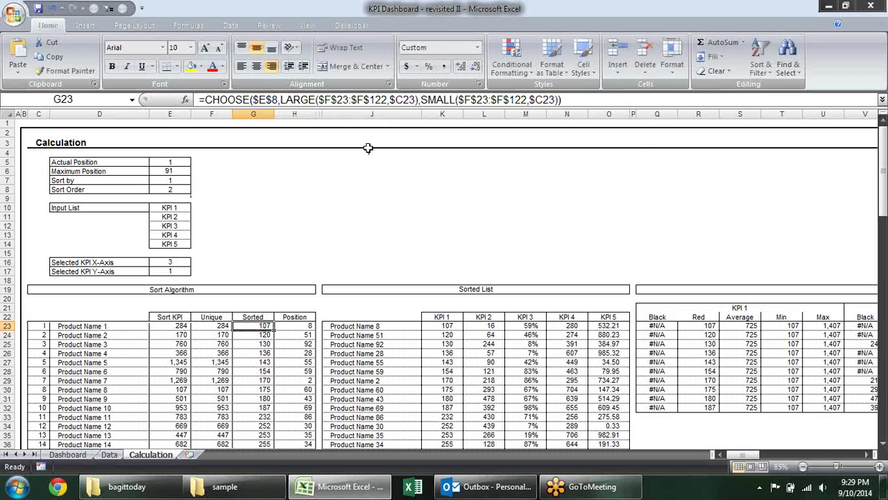
{"action": "left_click", "coordinate": [221, 327]}
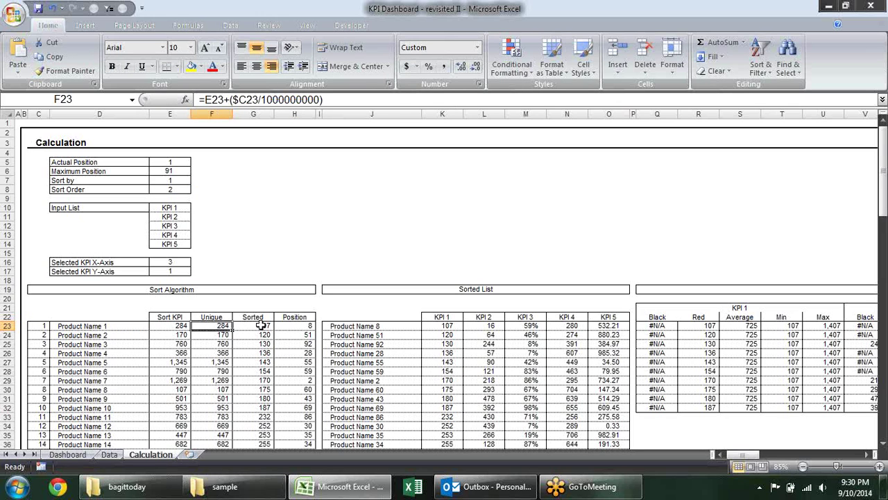
{"action": "left_click", "coordinate": [261, 325]}
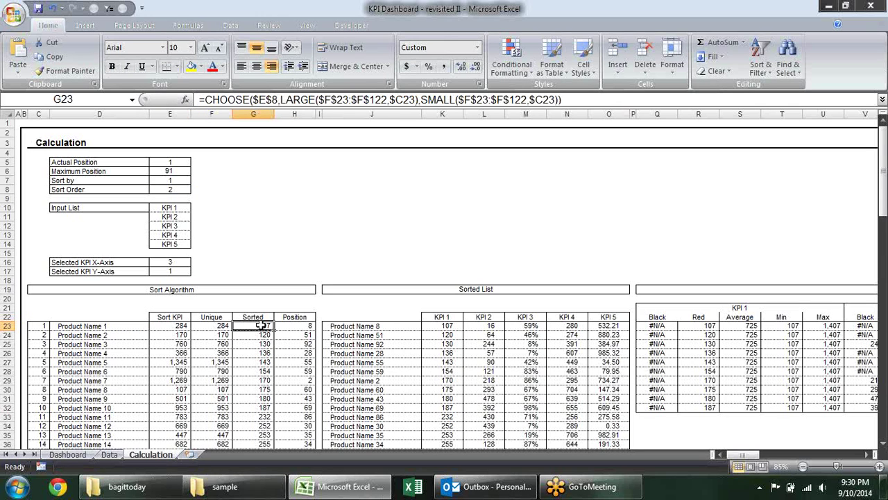
{"action": "double_click", "coordinate": [261, 325]}
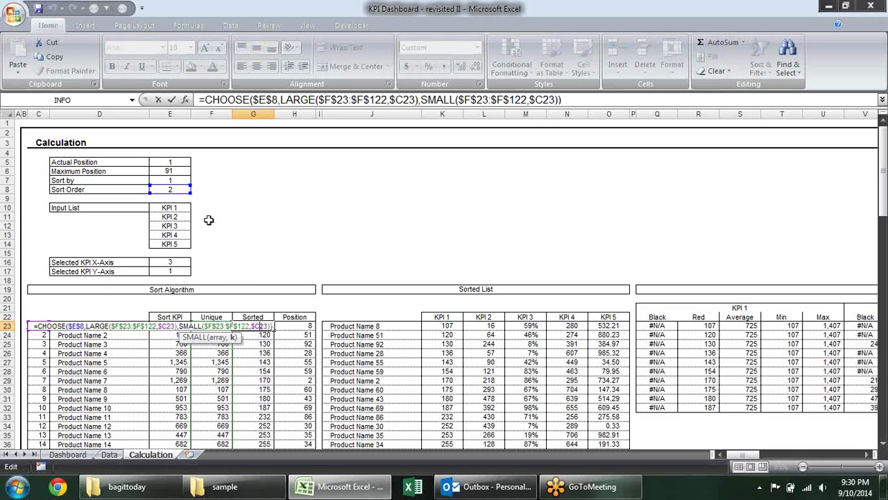
{"action": "key", "text": "Escape"}
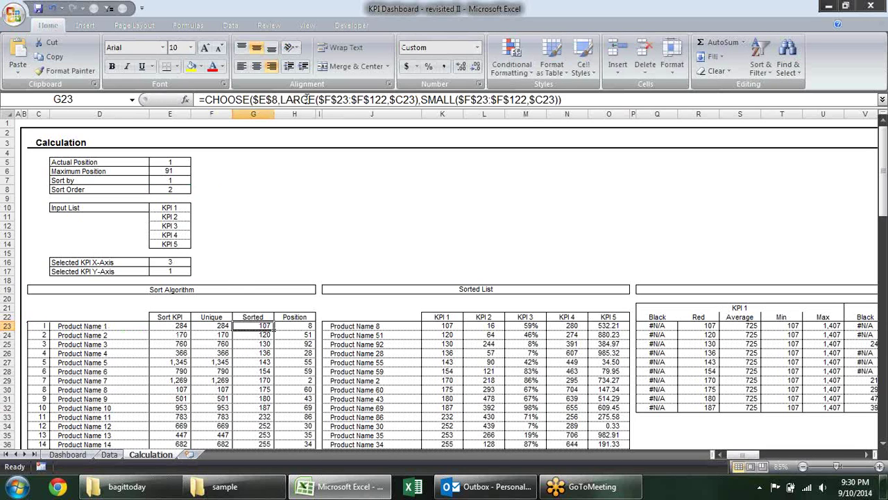
{"action": "left_click", "coordinate": [262, 99]}
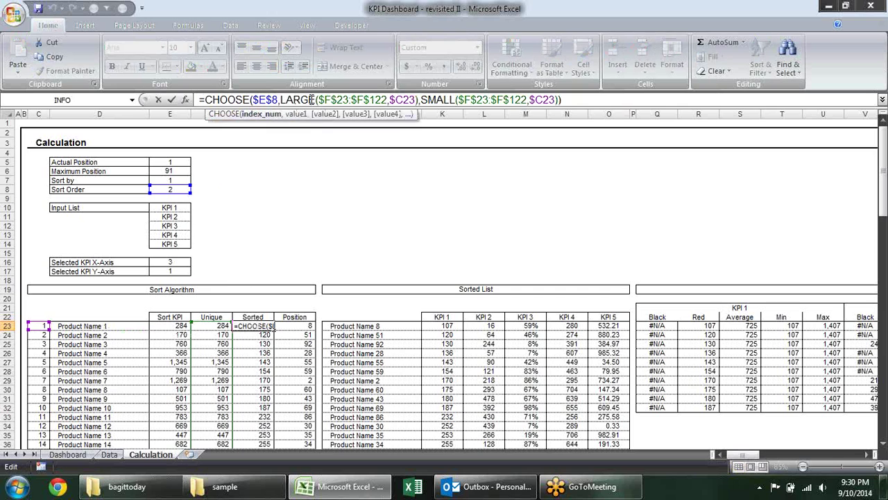
{"action": "left_click", "coordinate": [266, 99]}
{"action": "left_click", "coordinate": [430, 99]}
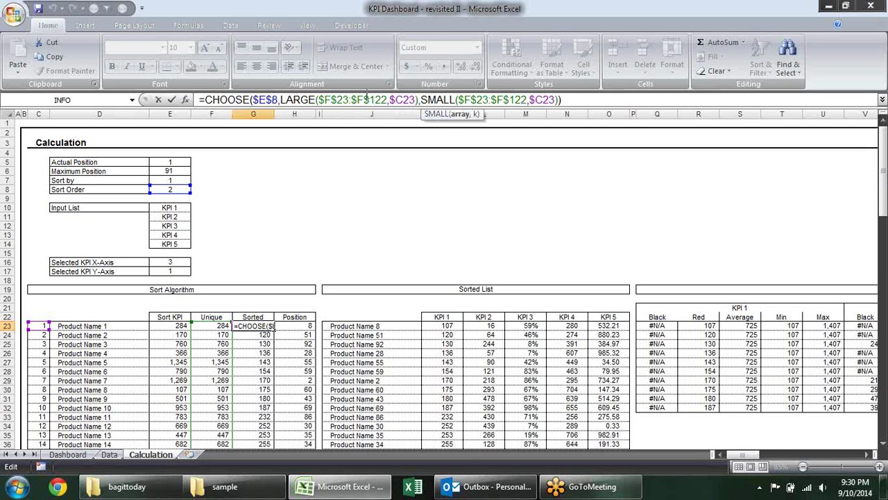
{"action": "left_click", "coordinate": [365, 99]}
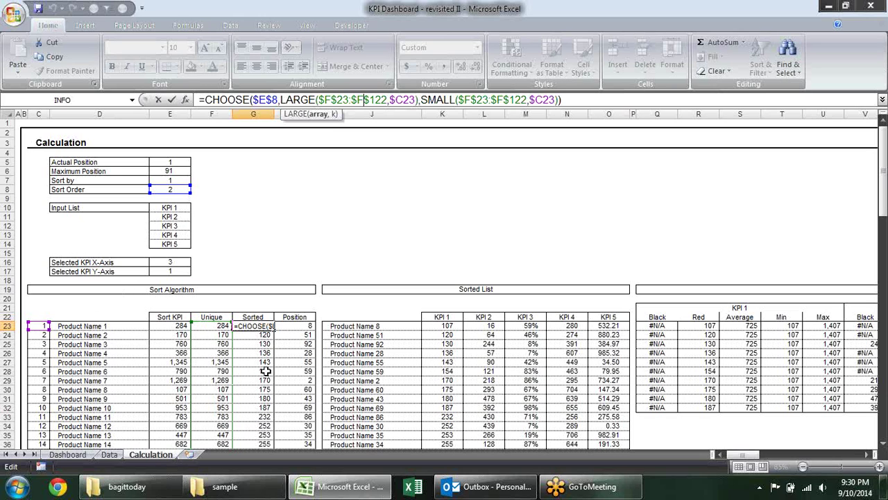
{"action": "key", "text": "Return"}
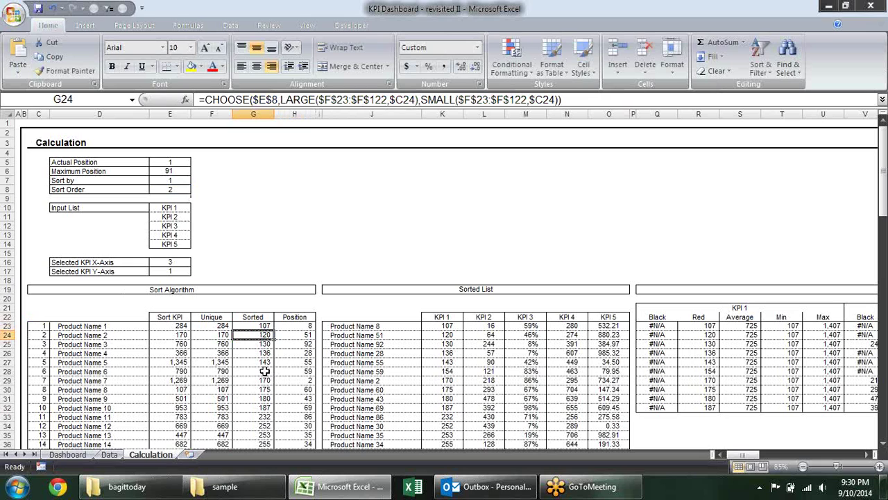
Step: Change Sort Order in E8 to 1 and back to 2, watching G23's result
{"action": "left_click", "coordinate": [182, 188]}
{"action": "type", "text": "1"}
{"action": "key", "text": "Return"}
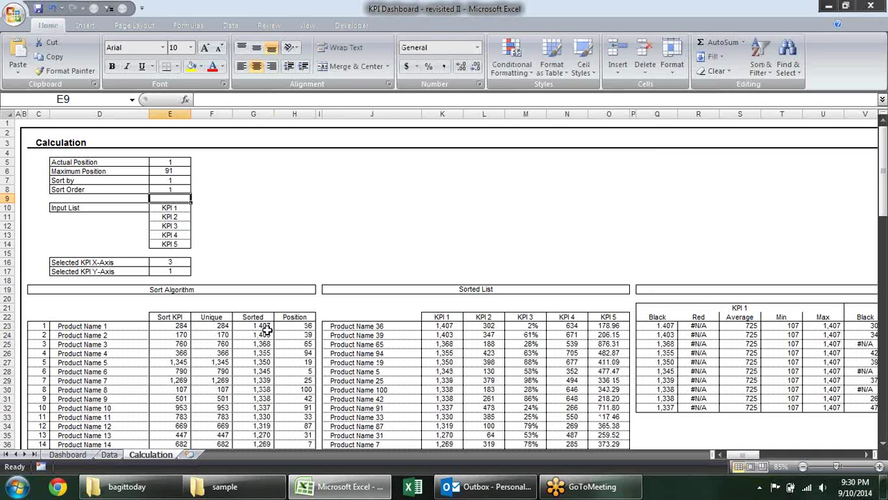
{"action": "left_click", "coordinate": [266, 330]}
{"action": "left_click", "coordinate": [180, 190]}
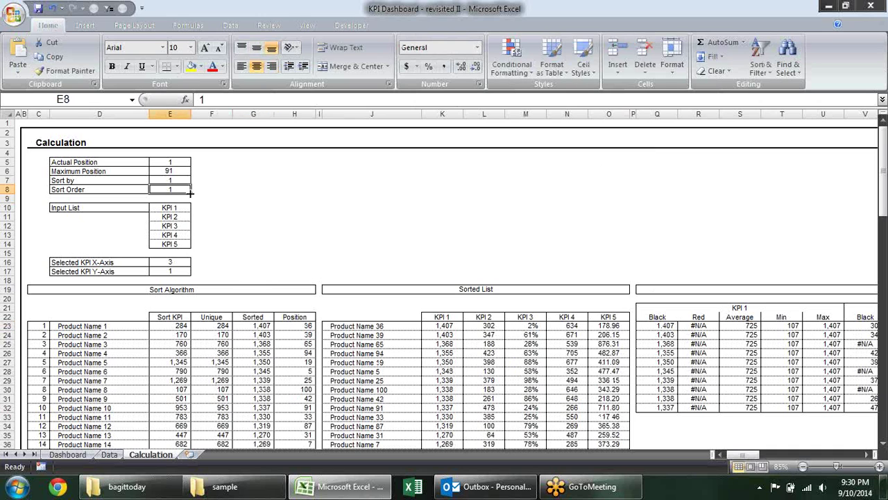
{"action": "type", "text": "2"}
{"action": "key", "text": "Return"}
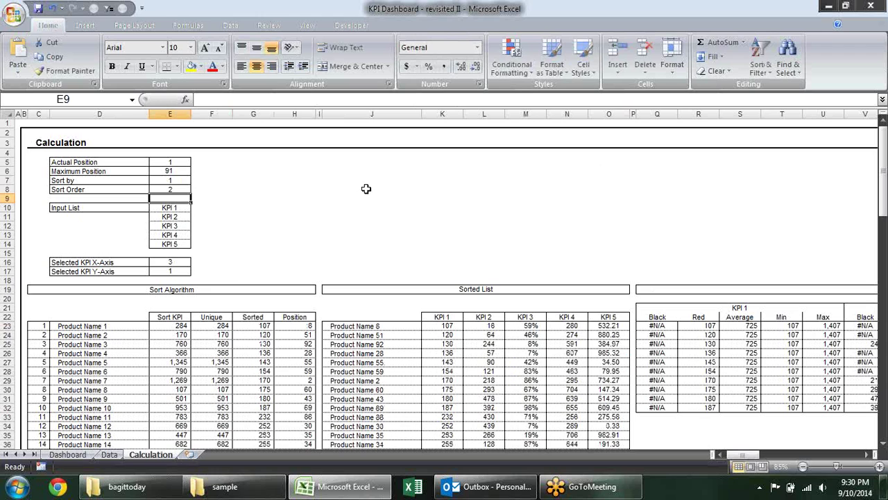
{"action": "left_click", "coordinate": [256, 325]}
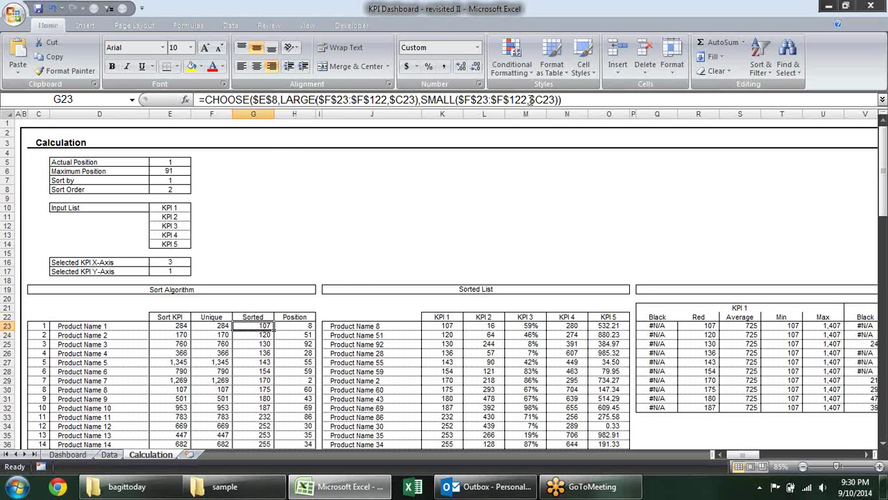
Step: Compare the sorting formulas in G23 and G25 with the F23 Unique formula
{"action": "left_click", "coordinate": [173, 189]}
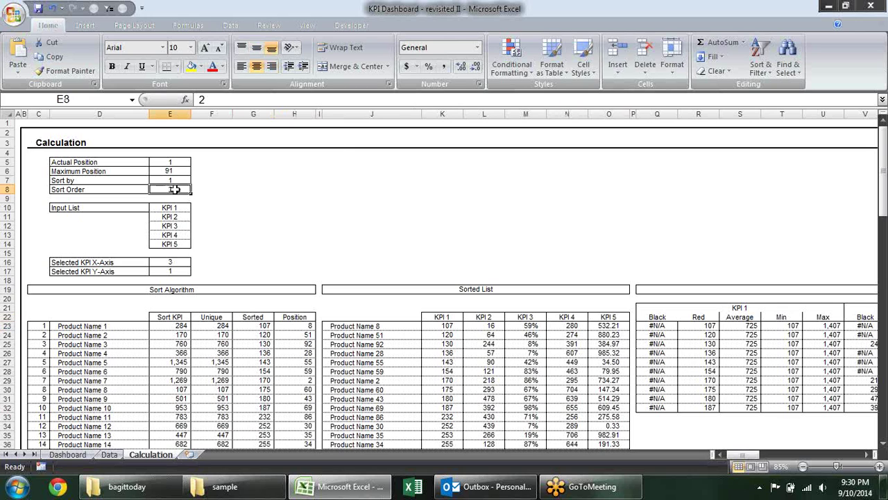
{"action": "left_click", "coordinate": [254, 327]}
{"action": "left_click", "coordinate": [250, 343]}
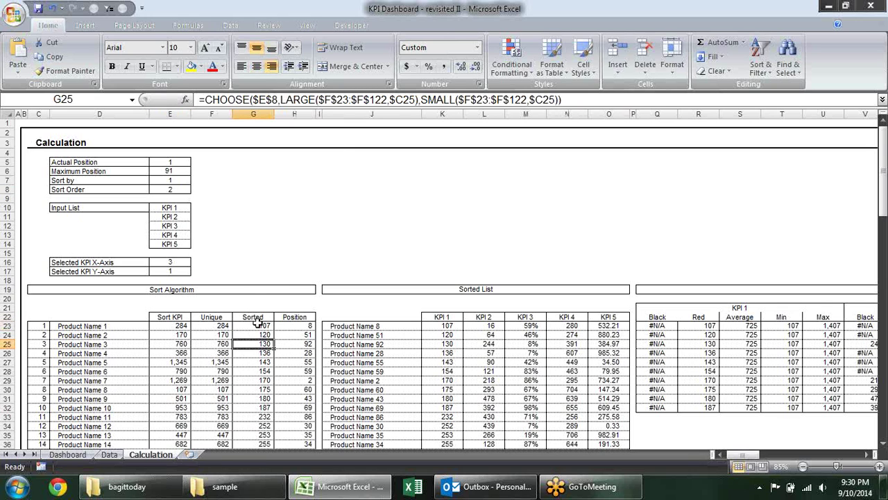
{"action": "left_click", "coordinate": [225, 326]}
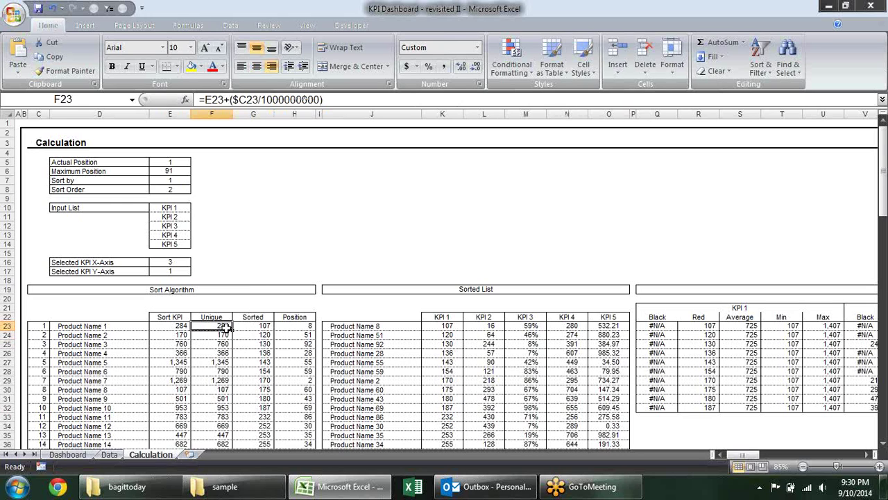
{"action": "left_click", "coordinate": [270, 326]}
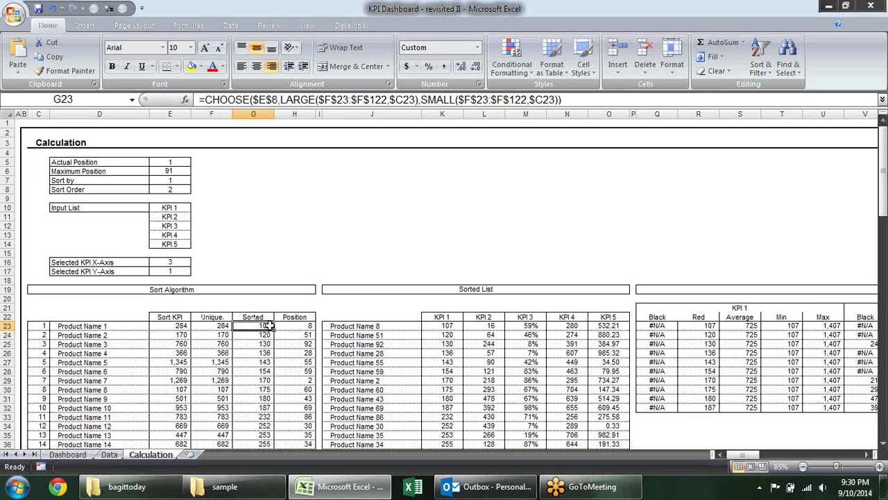
{"action": "key", "text": "ctrl+c"}
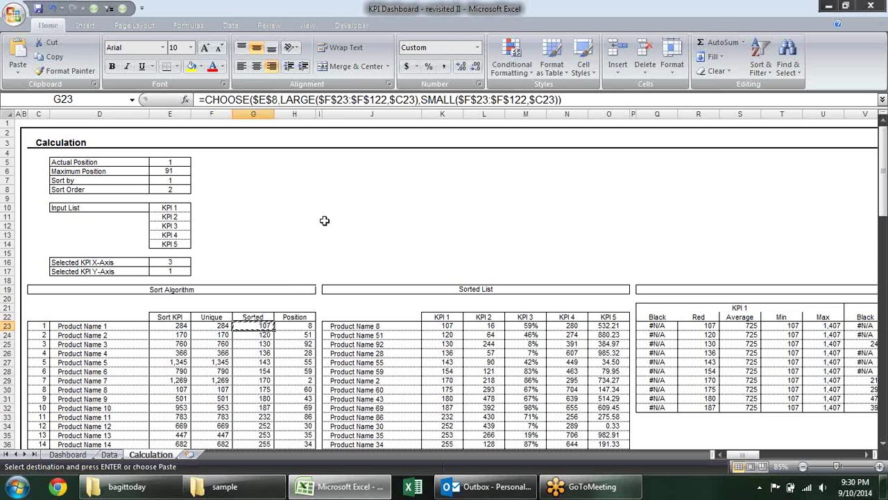
{"action": "left_click", "coordinate": [325, 218]}
{"action": "key", "text": "ctrl+alt+v"}
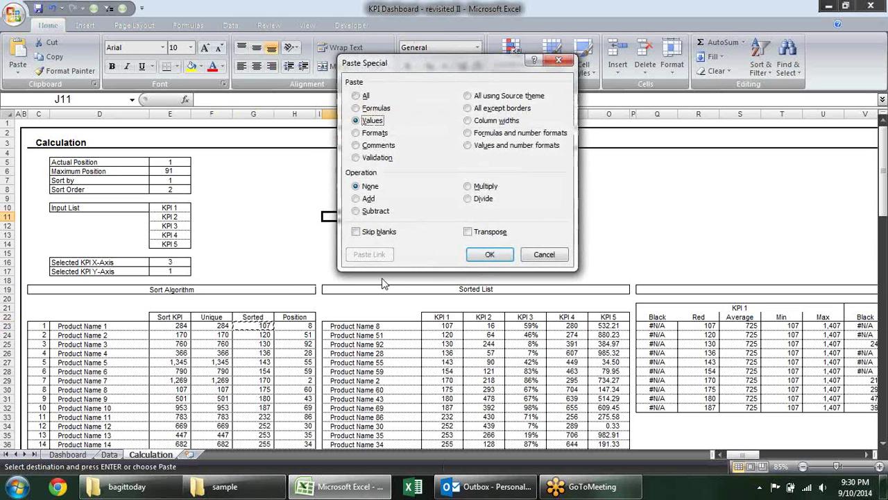
{"action": "key", "text": "Return"}
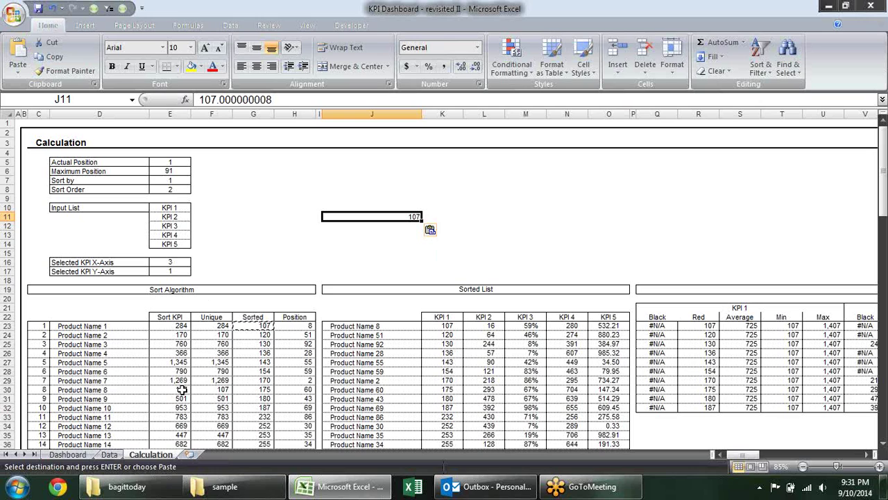
{"action": "key", "text": "Escape"}
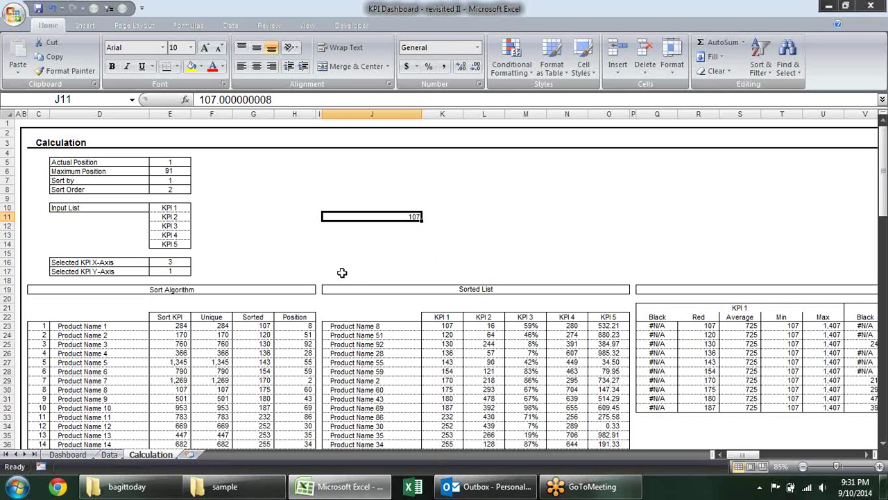
{"action": "key", "text": "Delete"}
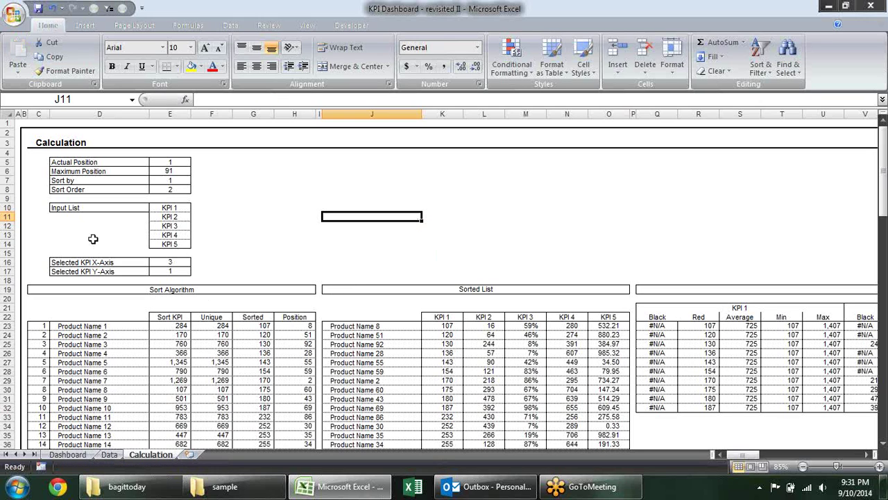
{"action": "left_click", "coordinate": [268, 326]}
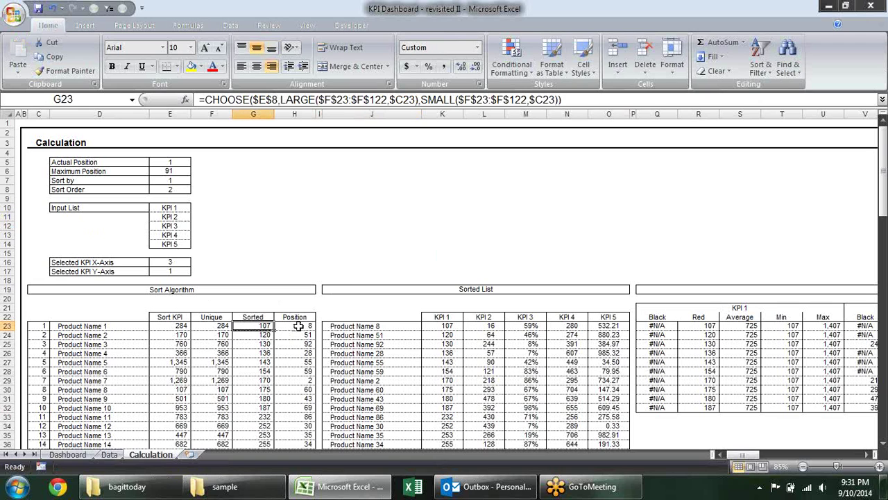
{"action": "left_click", "coordinate": [298, 326]}
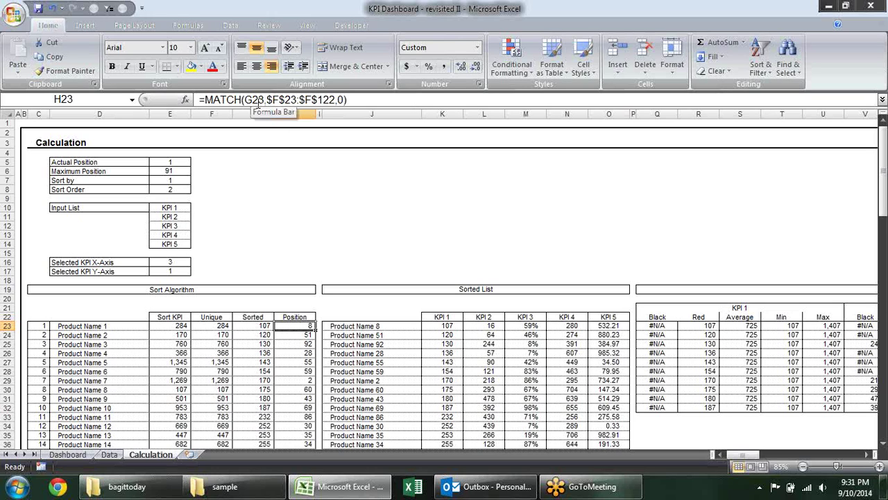
{"action": "left_click", "coordinate": [264, 326]}
{"action": "left_click_drag", "start_coordinate": [219, 329], "coordinate": [210, 390]}
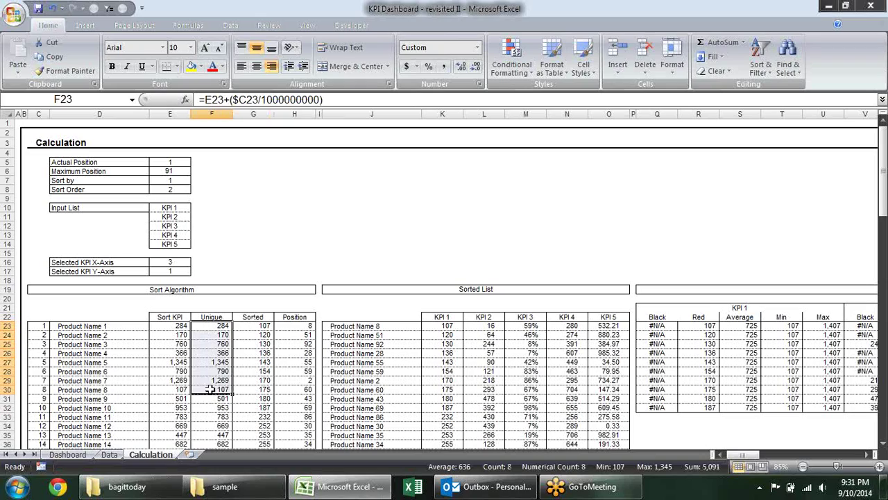
{"action": "left_click", "coordinate": [295, 326]}
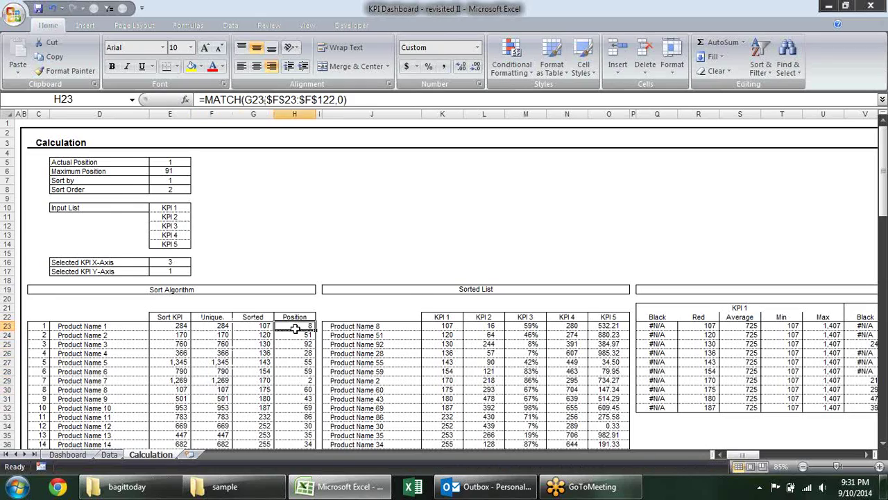
{"action": "key", "text": "ctrl+Down"}
{"action": "scroll", "coordinate": [295, 328], "scroll_direction": "up", "scroll_amount": 8}
{"action": "scroll", "coordinate": [295, 328], "scroll_direction": "up", "scroll_amount": 8}
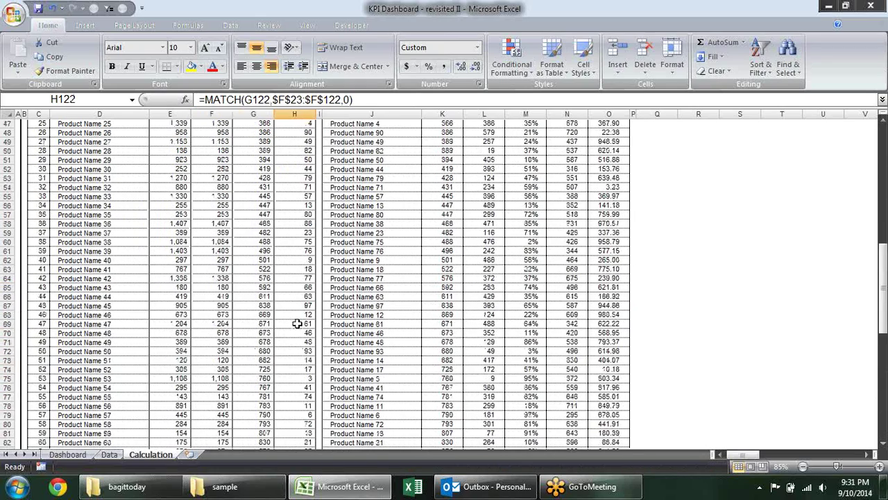
{"action": "scroll", "coordinate": [295, 328], "scroll_direction": "up", "scroll_amount": 12}
{"action": "scroll", "coordinate": [289, 334], "scroll_direction": "up", "scroll_amount": 6}
{"action": "double_click", "coordinate": [298, 317]}
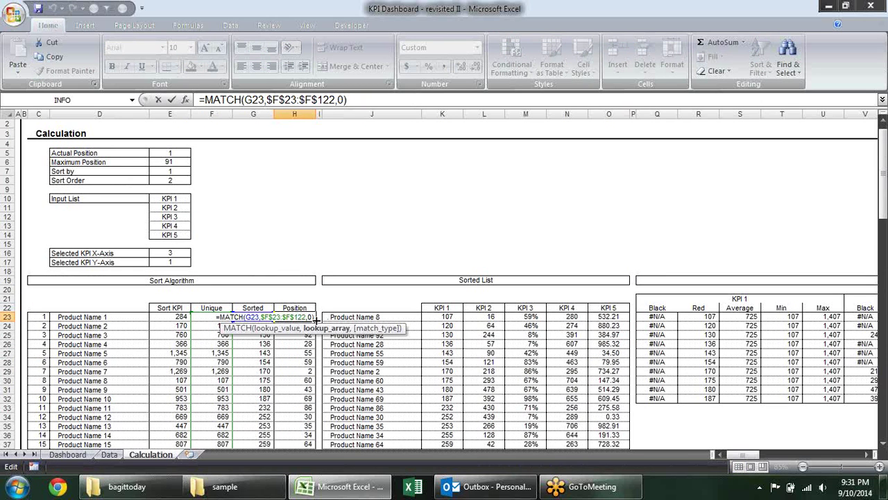
{"action": "key", "text": "Return"}
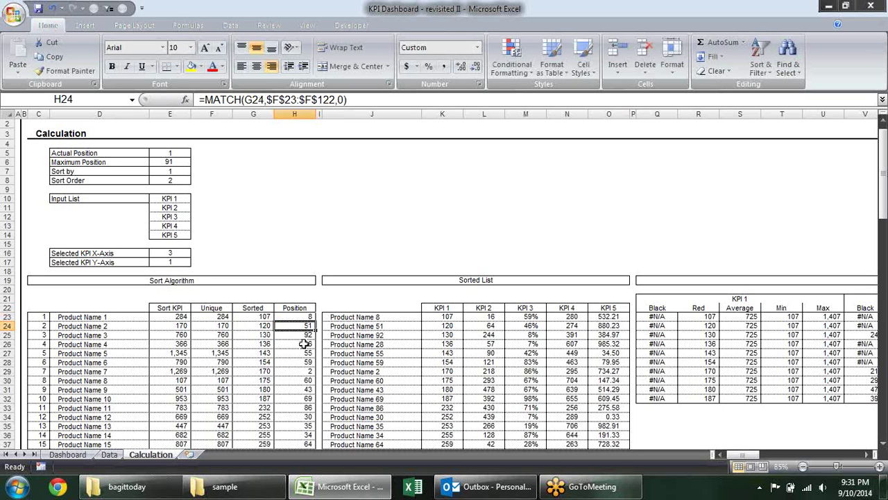
{"action": "left_click", "coordinate": [305, 315]}
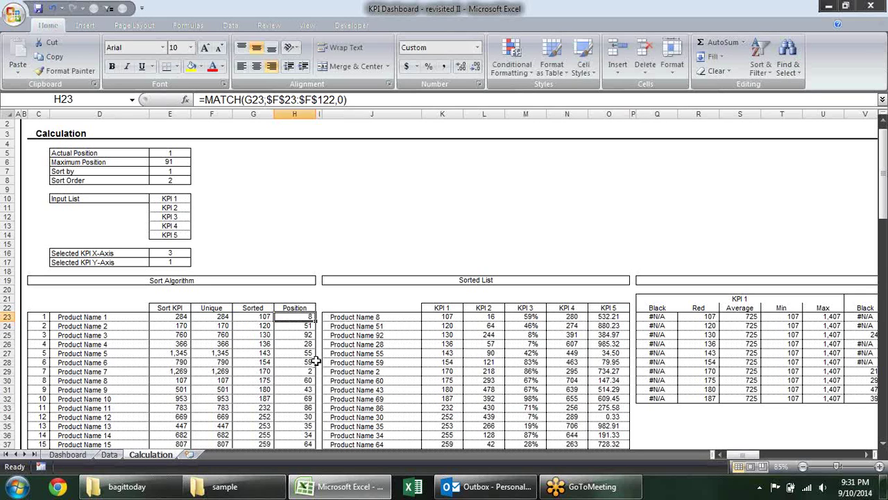
Step: Enter 1 in the Sort Order cell E8
{"action": "left_click", "coordinate": [179, 178]}
{"action": "type", "text": "1"}
{"action": "key", "text": "Return"}
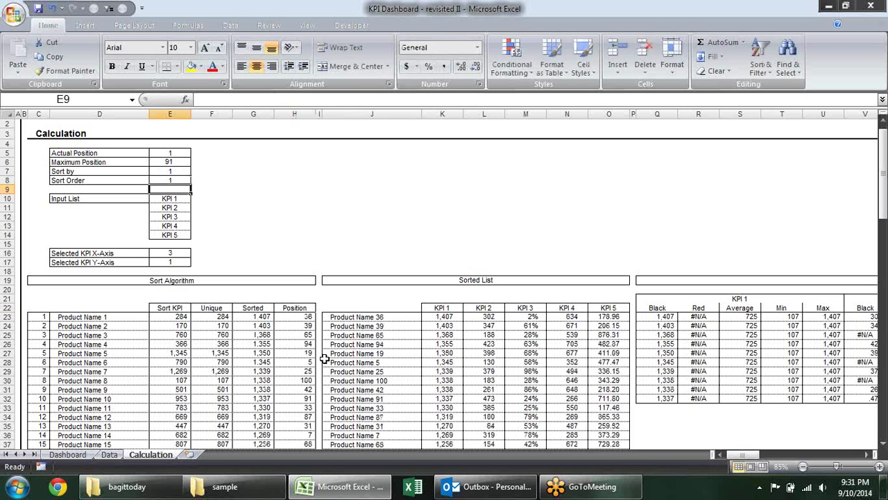
Step: Review the Position formula in H23 and the OFFSET lookups in J23 and J24
{"action": "left_click", "coordinate": [304, 318]}
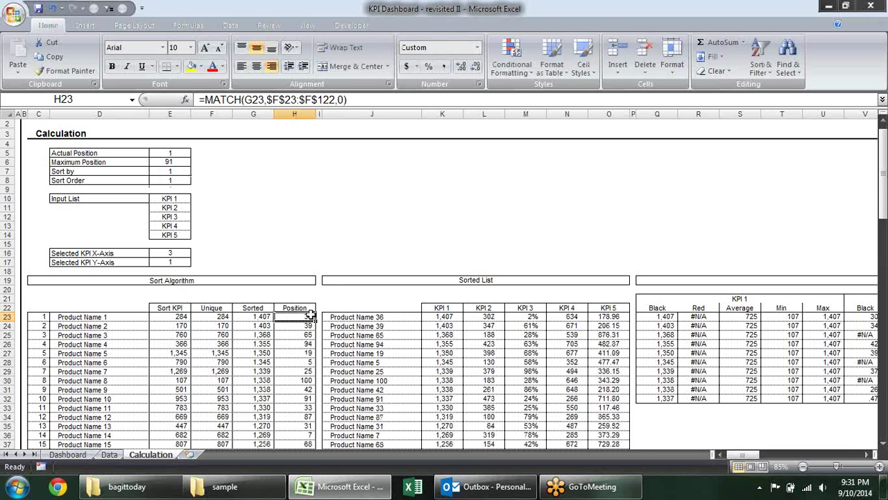
{"action": "left_click", "coordinate": [306, 317]}
{"action": "left_click", "coordinate": [384, 325]}
{"action": "left_click", "coordinate": [383, 317]}
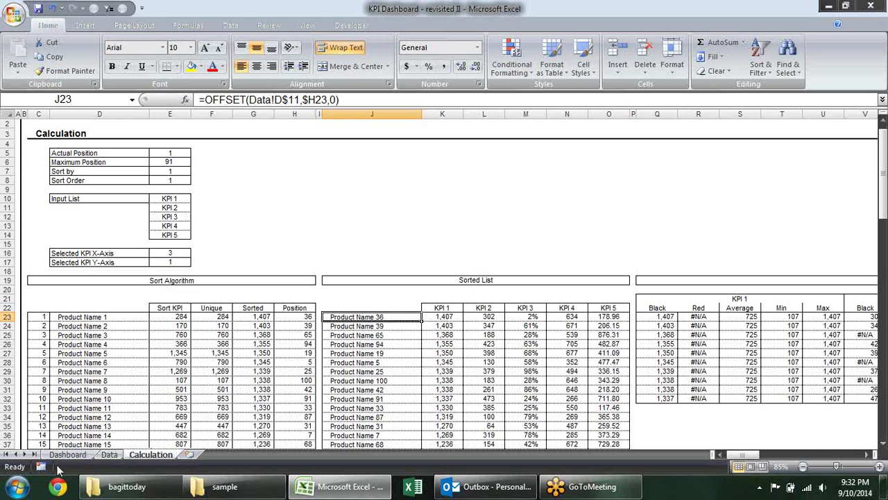
Step: Set the fill of Product Name 1 in Data cell D12 to No Fill
{"action": "left_click", "coordinate": [108, 454]}
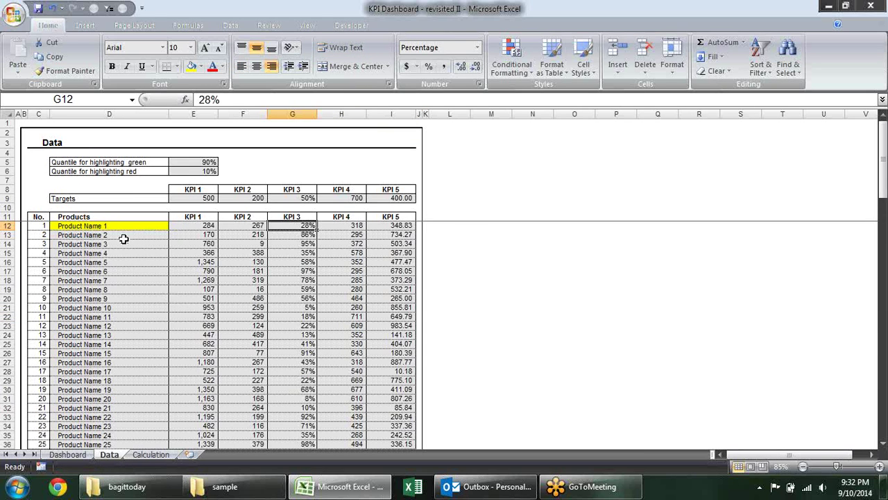
{"action": "left_click", "coordinate": [81, 226]}
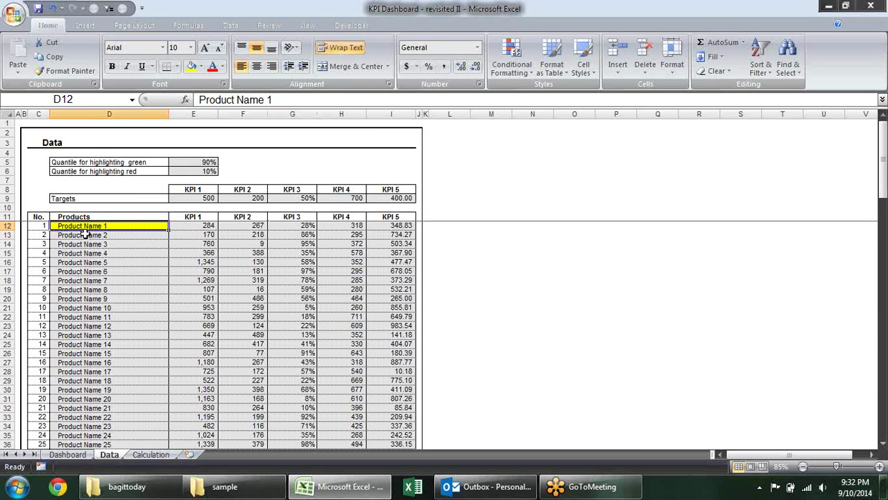
{"action": "left_click", "coordinate": [200, 66]}
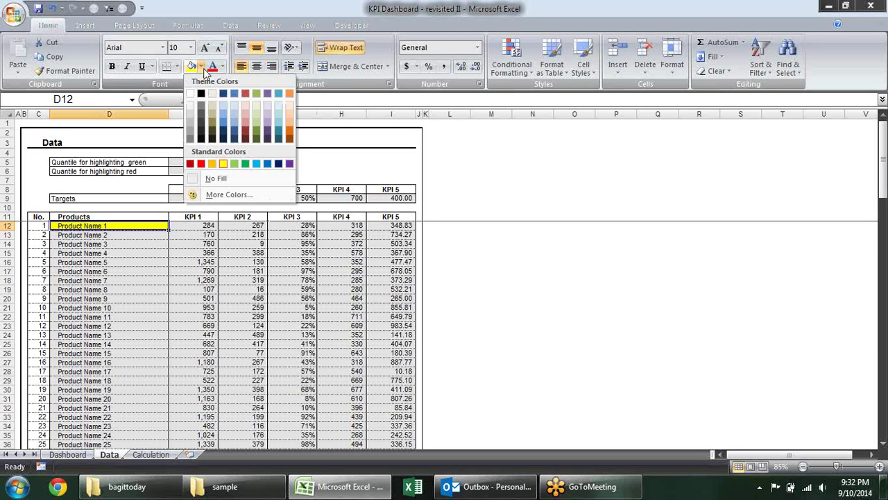
{"action": "left_click", "coordinate": [215, 177]}
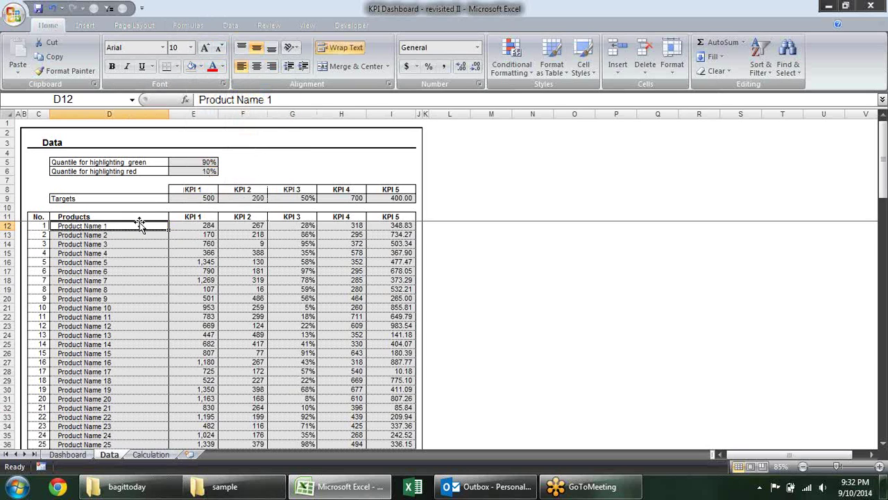
Step: Fill the Products header cell D11 yellow
{"action": "left_click", "coordinate": [139, 217]}
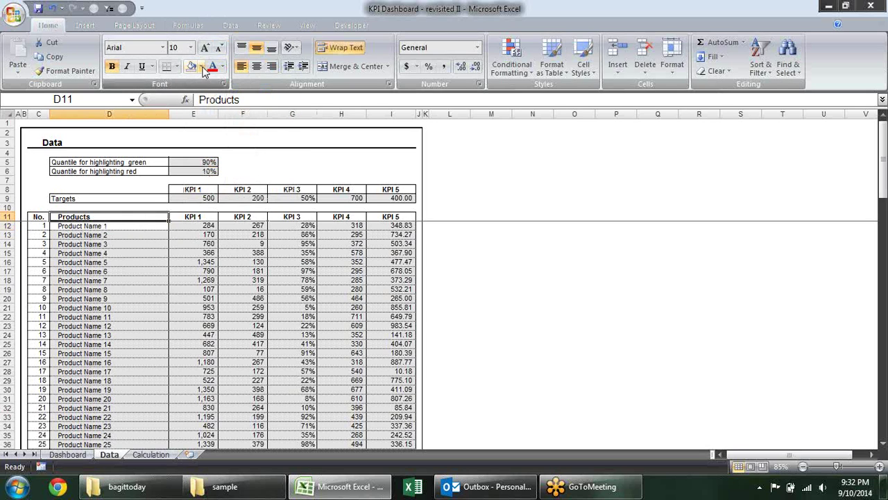
{"action": "left_click", "coordinate": [200, 66]}
{"action": "left_click", "coordinate": [224, 163]}
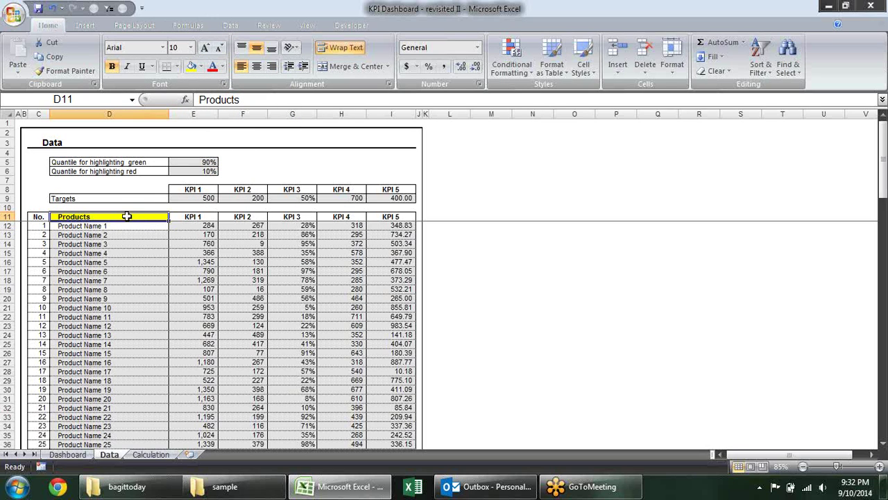
{"action": "left_click", "coordinate": [116, 225]}
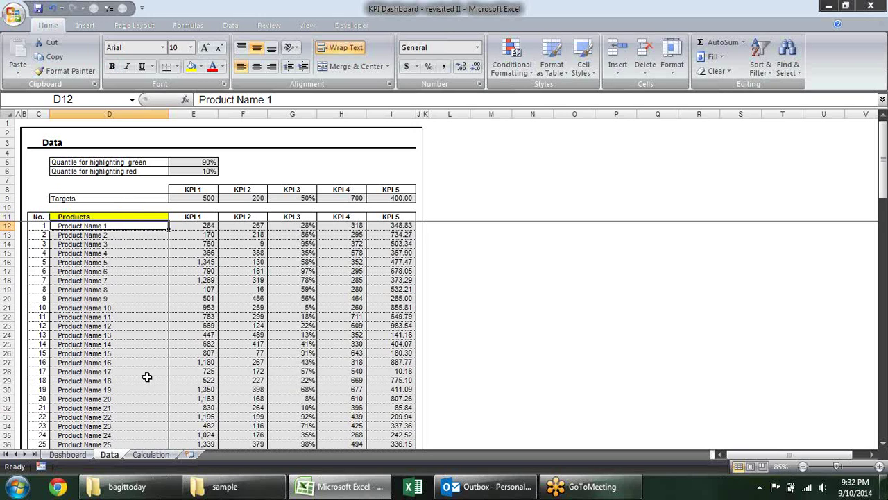
{"action": "left_click", "coordinate": [152, 454]}
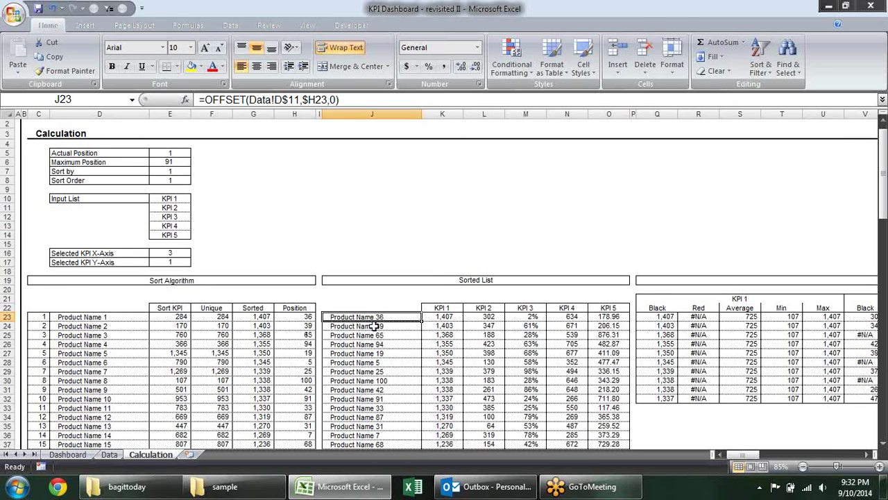
{"action": "left_click", "coordinate": [308, 315]}
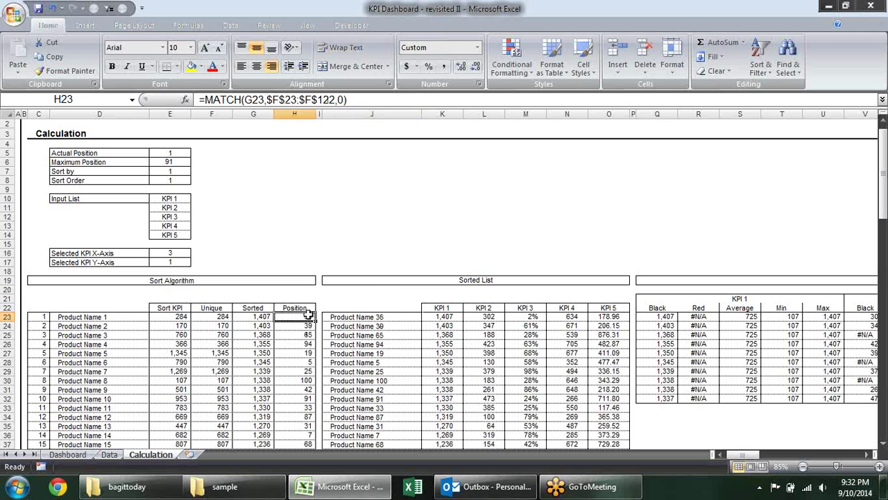
{"action": "double_click", "coordinate": [354, 316]}
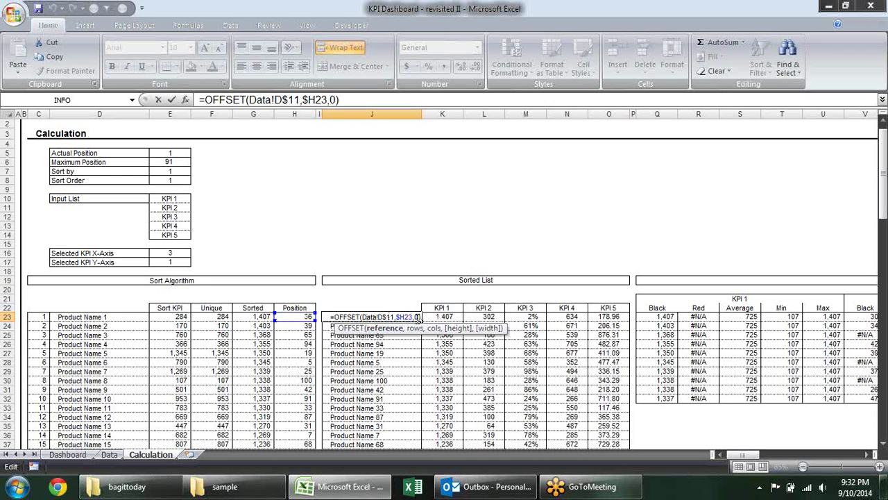
{"action": "key", "text": "Return"}
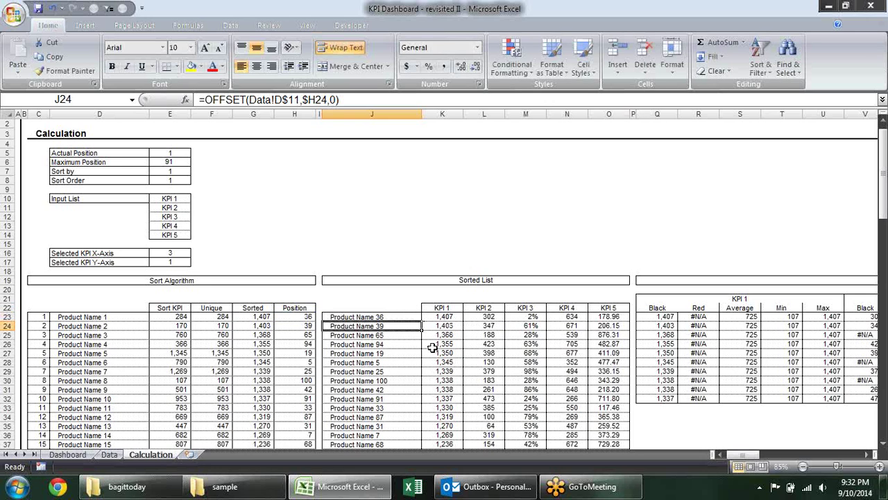
{"action": "double_click", "coordinate": [446, 316]}
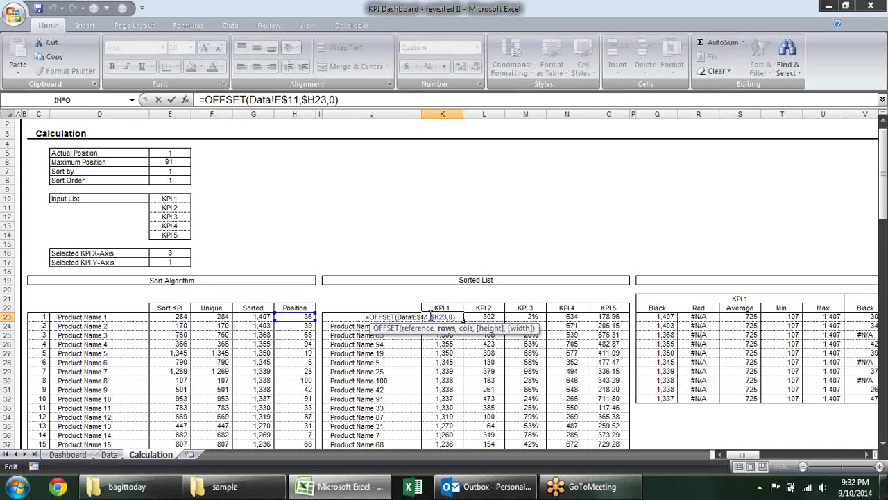
{"action": "left_click", "coordinate": [445, 329]}
{"action": "key", "text": "Escape"}
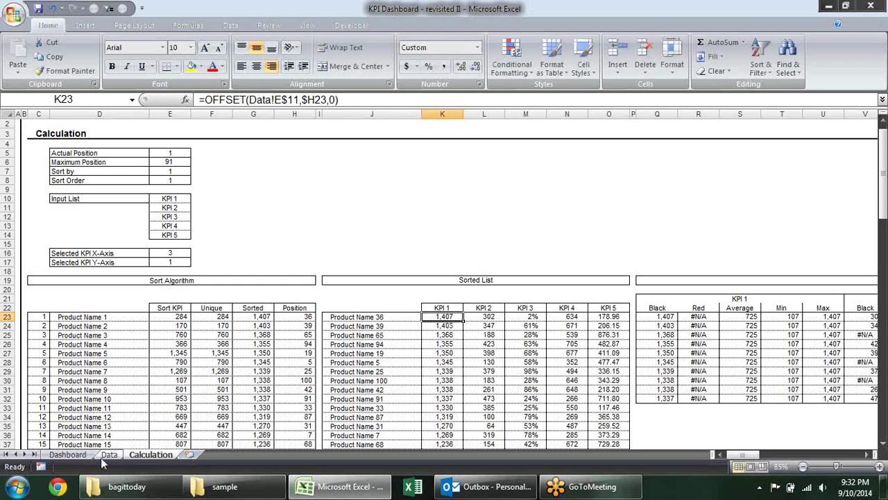
{"action": "left_click", "coordinate": [109, 454]}
{"action": "left_click", "coordinate": [200, 216]}
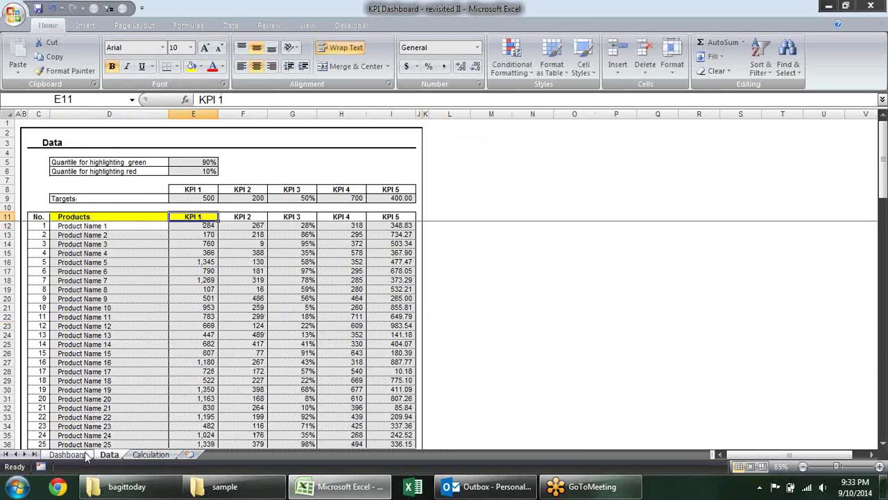
{"action": "left_click", "coordinate": [198, 299]}
{"action": "left_click", "coordinate": [201, 344]}
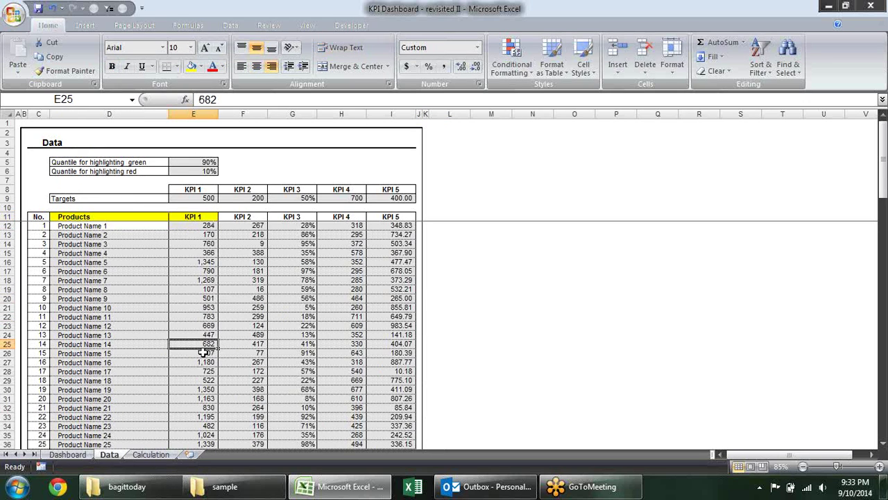
{"action": "left_click", "coordinate": [154, 454]}
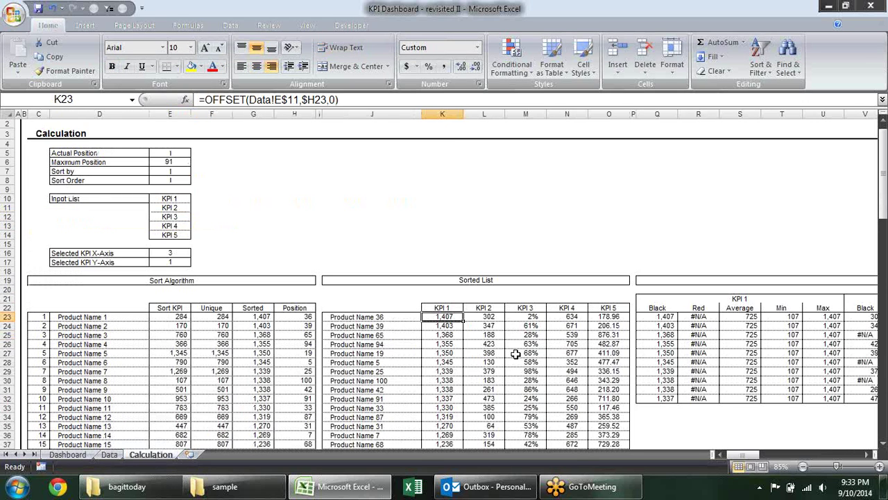
{"action": "left_click", "coordinate": [401, 319]}
{"action": "left_click_drag", "start_coordinate": [439, 319], "coordinate": [608, 317]}
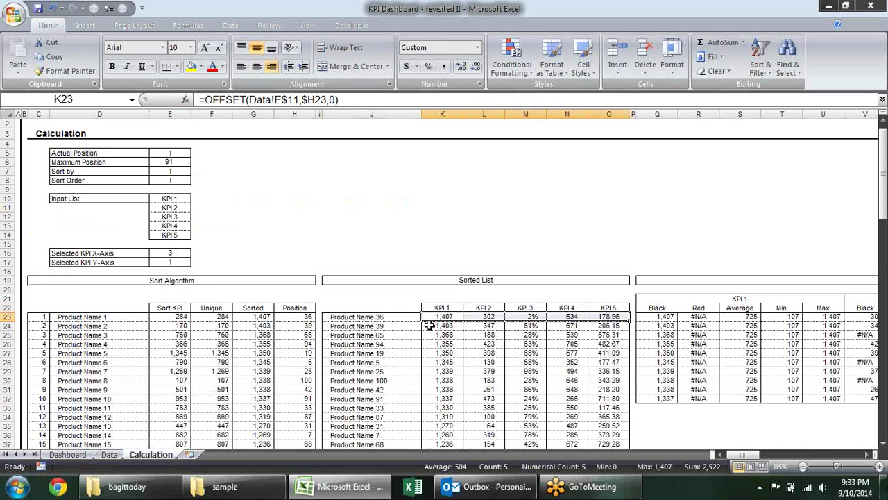
{"action": "mouse_move", "coordinate": [430, 325]}
{"action": "left_mouse_down"}
{"action": "mouse_move", "coordinate": [577, 334]}
{"action": "mouse_move", "coordinate": [607, 325]}
{"action": "left_mouse_up"}
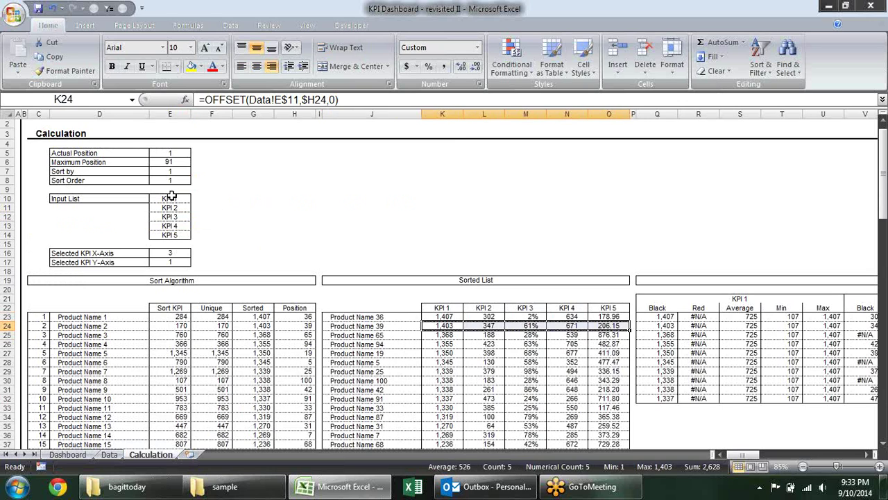
Step: Set the Sort Order value on the Calculation sheet to 2
{"action": "left_click", "coordinate": [180, 171]}
{"action": "left_click", "coordinate": [184, 180]}
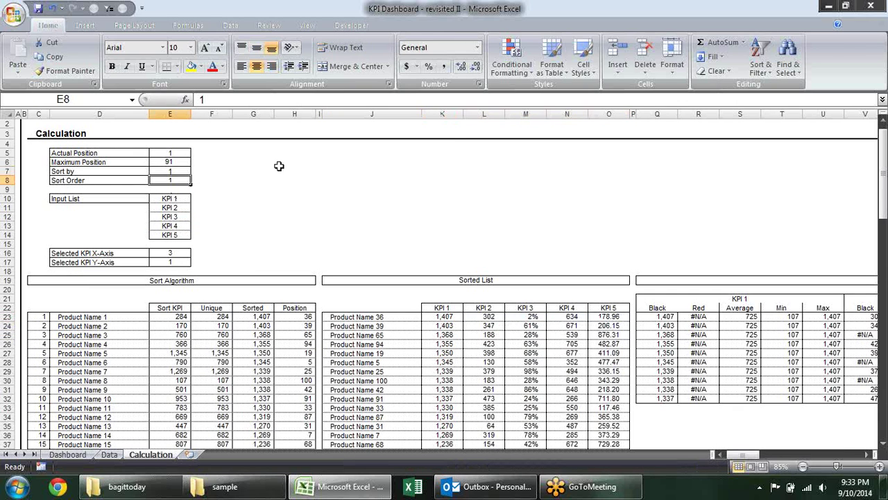
{"action": "type", "text": "2"}
{"action": "key", "text": "Return"}
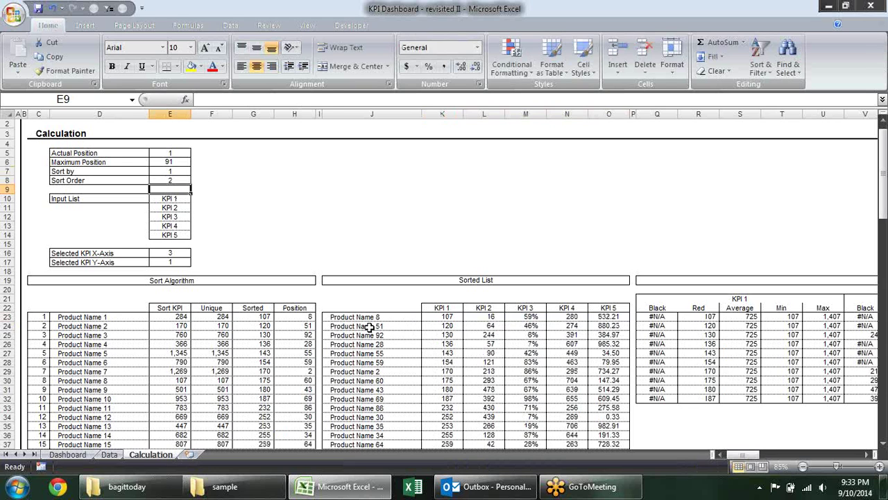
Step: After checking the top 15 Sorted List rows, set the Sort by value to 2
{"action": "left_click_drag", "start_coordinate": [361, 317], "coordinate": [597, 447]}
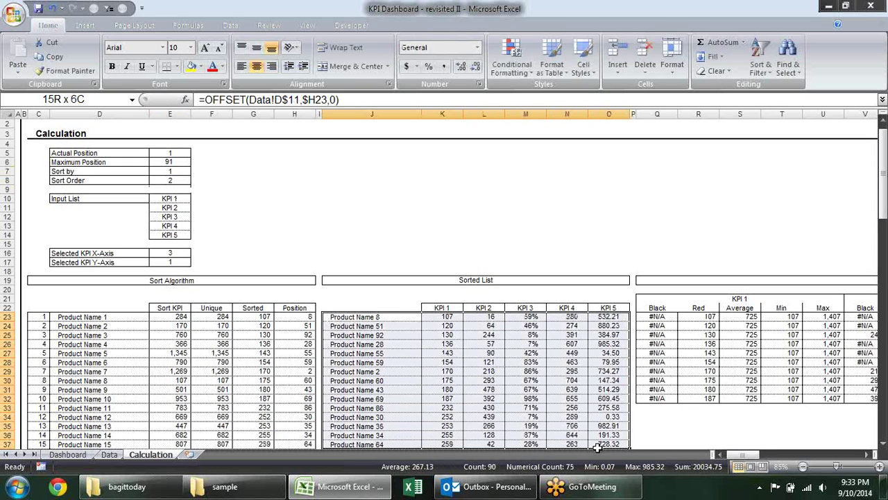
{"action": "scroll", "coordinate": [497, 264], "scroll_direction": "down", "scroll_amount": 4}
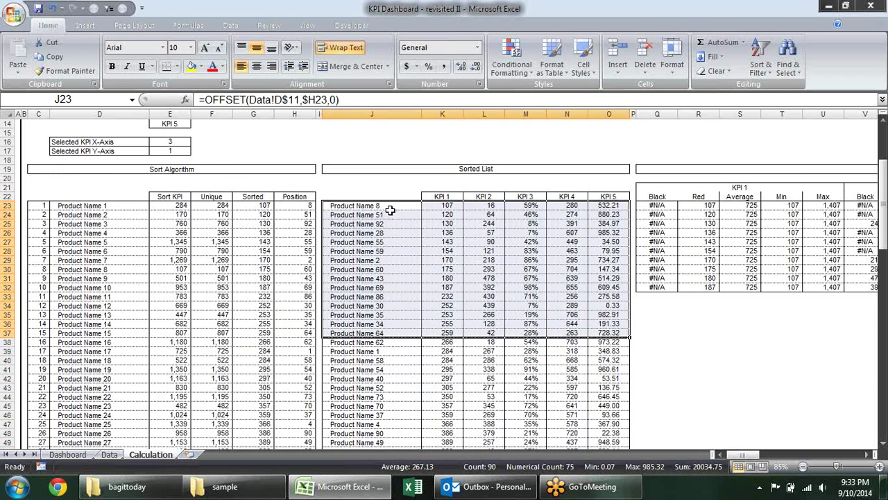
{"action": "scroll", "coordinate": [485, 316], "scroll_direction": "up", "scroll_amount": 1}
{"action": "scroll", "coordinate": [485, 315], "scroll_direction": "up", "scroll_amount": 3}
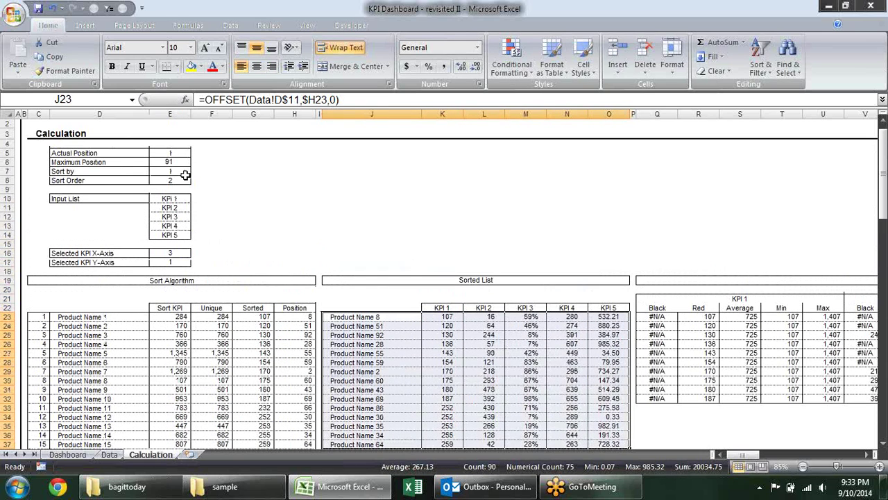
{"action": "left_click", "coordinate": [183, 172]}
{"action": "type", "text": "2"}
{"action": "key", "text": "Return"}
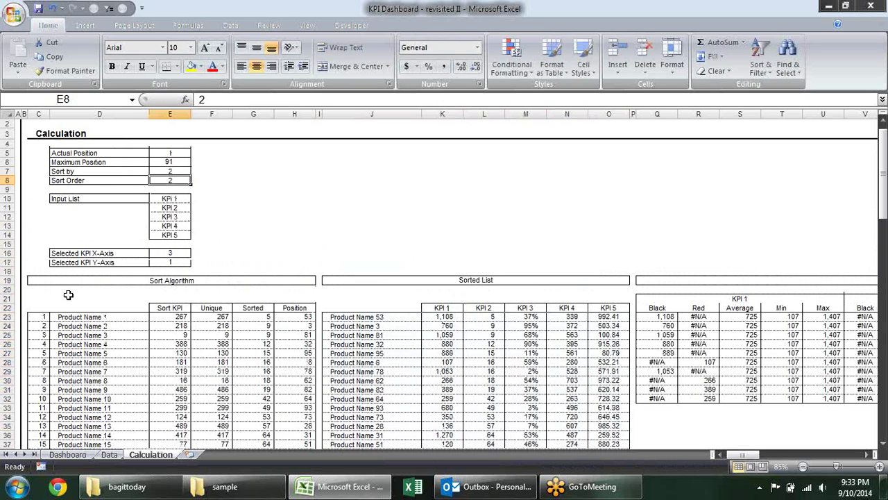
Step: Inspect the Sort KPI, Unique, Sorted and Position formulas in E23:H23, then return to the Dashboard
{"action": "left_click_drag", "start_coordinate": [179, 318], "coordinate": [178, 396]}
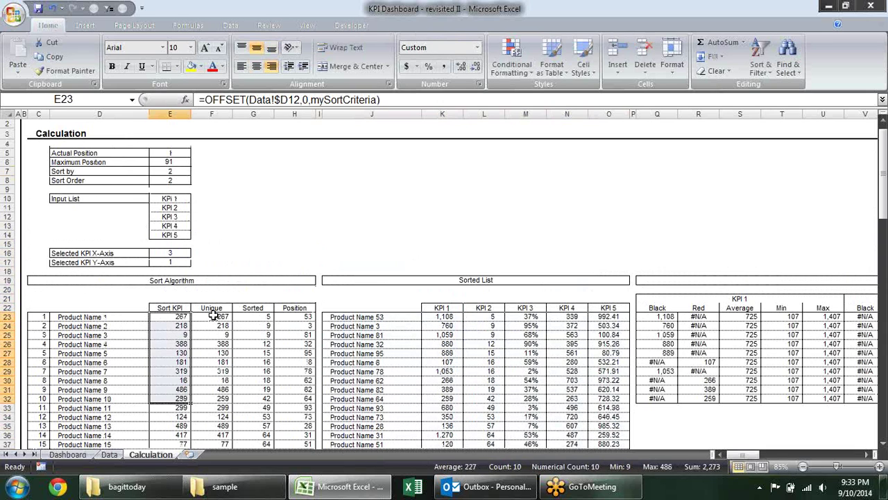
{"action": "left_click_drag", "start_coordinate": [212, 318], "coordinate": [223, 372]}
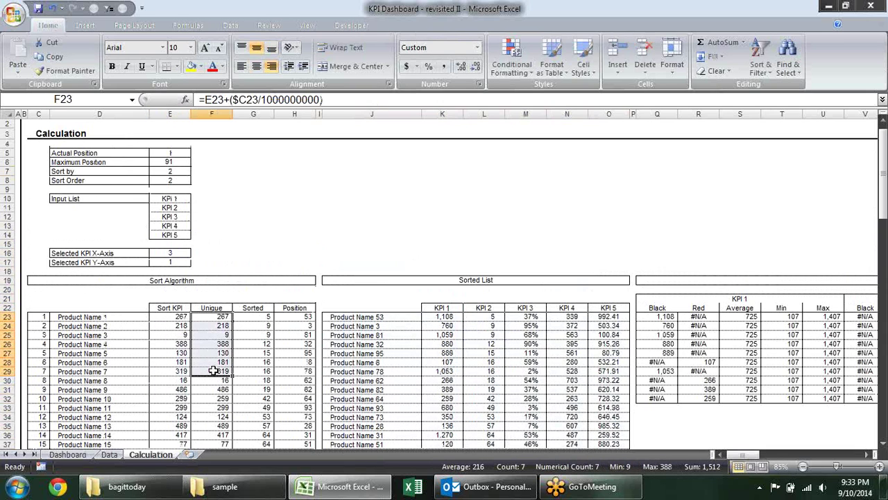
{"action": "left_click", "coordinate": [261, 318]}
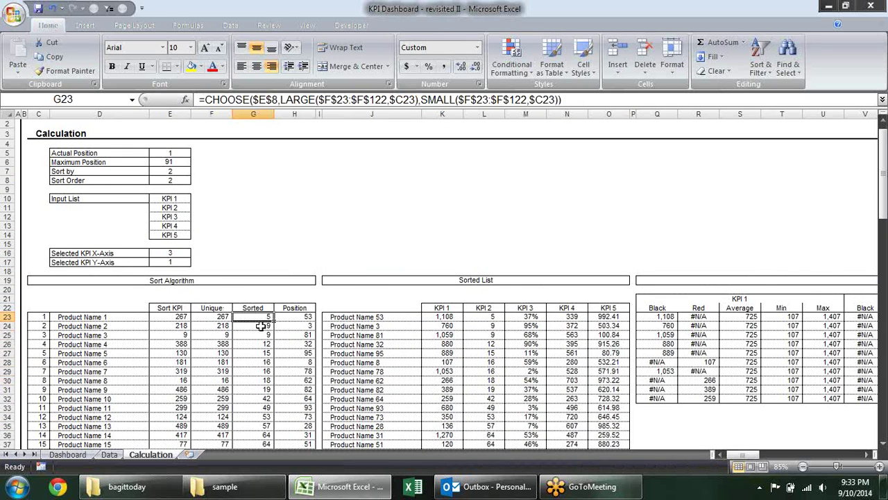
{"action": "left_click", "coordinate": [295, 319]}
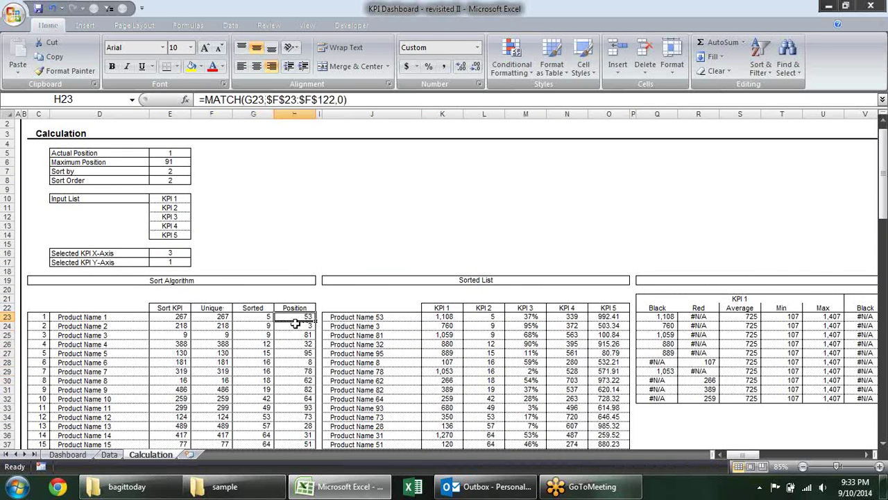
{"action": "left_click_drag", "start_coordinate": [295, 323], "coordinate": [297, 380]}
{"action": "mouse_move", "coordinate": [356, 318]}
{"action": "left_mouse_down"}
{"action": "mouse_move", "coordinate": [607, 384]}
{"action": "mouse_move", "coordinate": [606, 417]}
{"action": "left_mouse_up"}
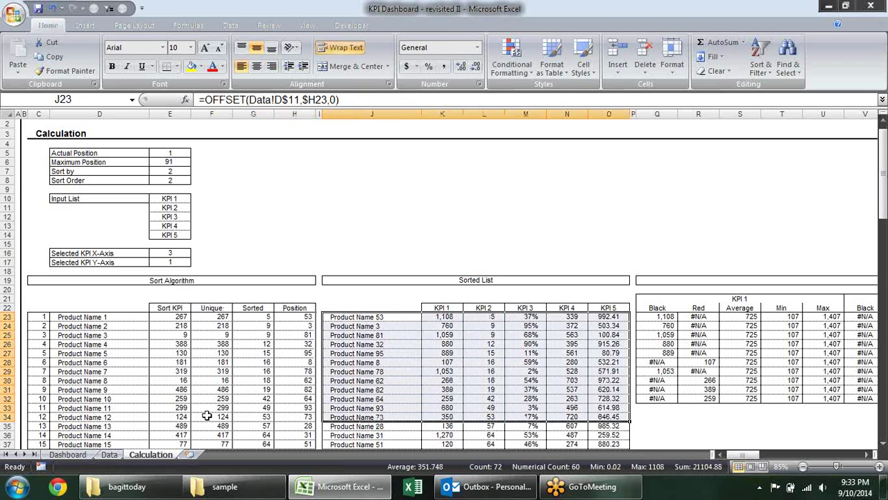
{"action": "left_click", "coordinate": [67, 453]}
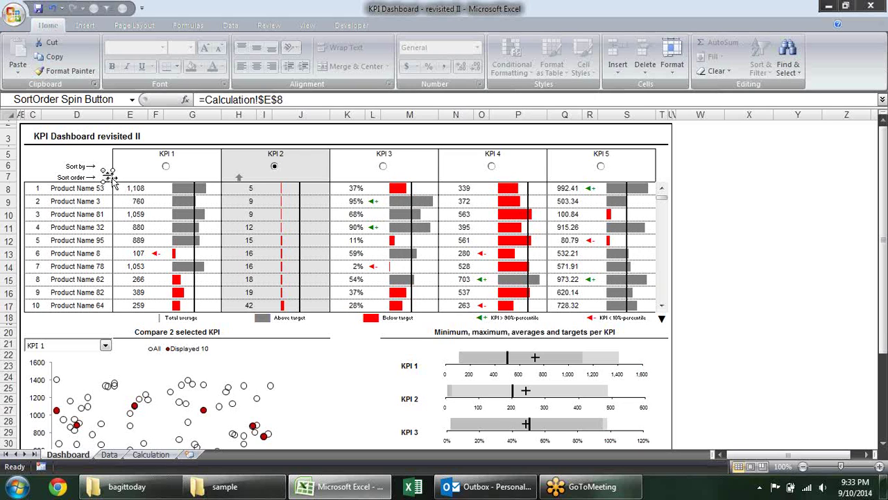
Step: Sort the dashboard table by KPI 1, 2, 3, 4 and finally KPI 5
{"action": "left_click", "coordinate": [166, 168]}
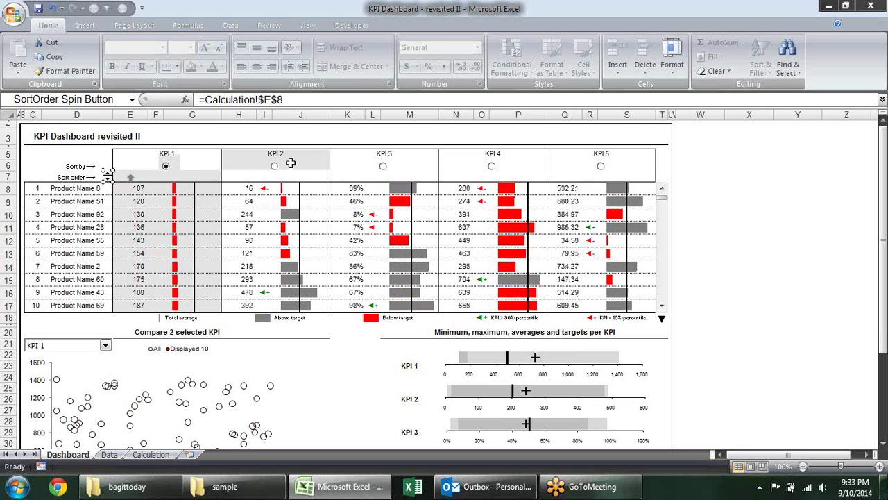
{"action": "left_click", "coordinate": [274, 166]}
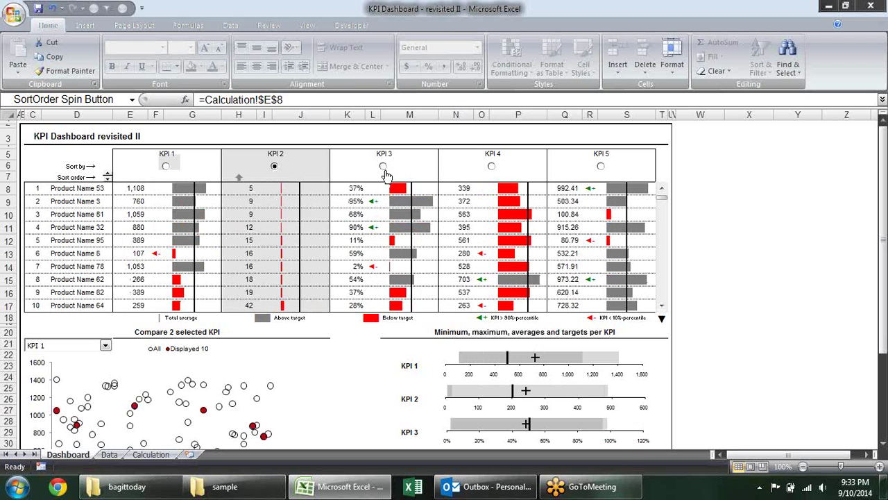
{"action": "left_click", "coordinate": [383, 168]}
{"action": "left_click", "coordinate": [492, 167]}
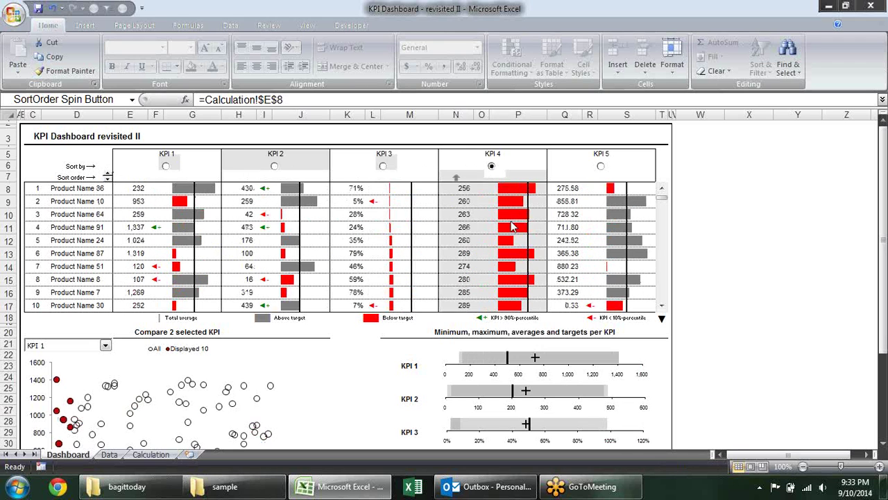
{"action": "left_click", "coordinate": [601, 168]}
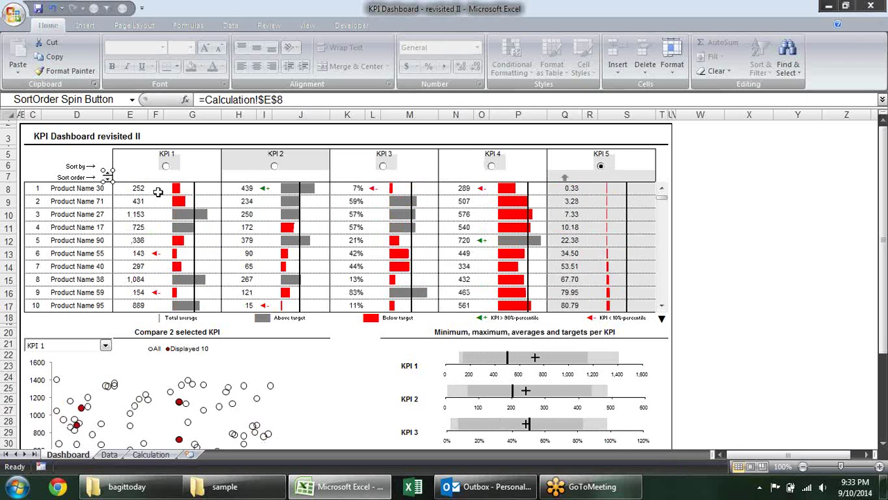
Step: Compare the dashboard's D8:R18 table with the Calculation Sheet's Sorted List, ending on the Dashboard
{"action": "left_click", "coordinate": [151, 454]}
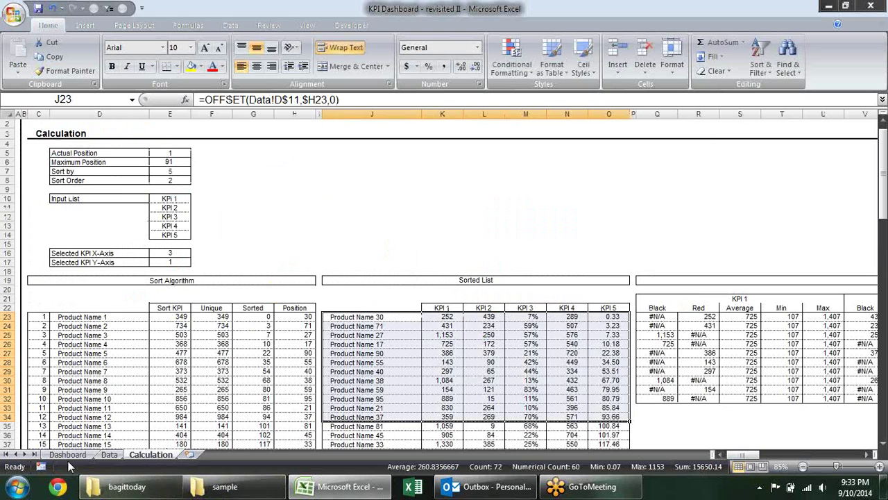
{"action": "left_click", "coordinate": [68, 455]}
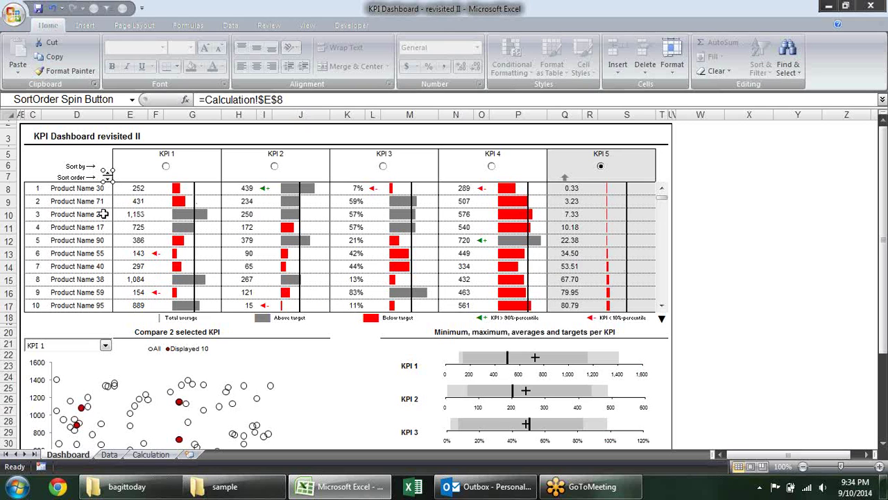
{"action": "left_click_drag", "start_coordinate": [70, 194], "coordinate": [583, 312]}
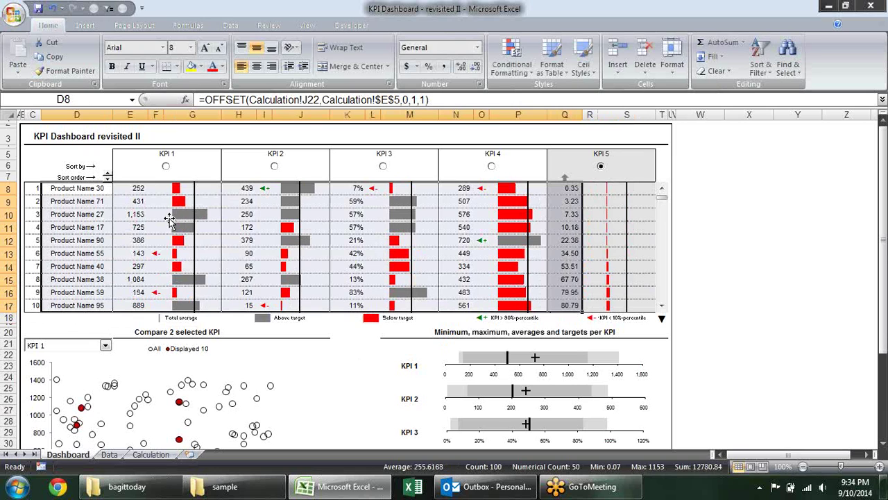
{"action": "left_click", "coordinate": [150, 455]}
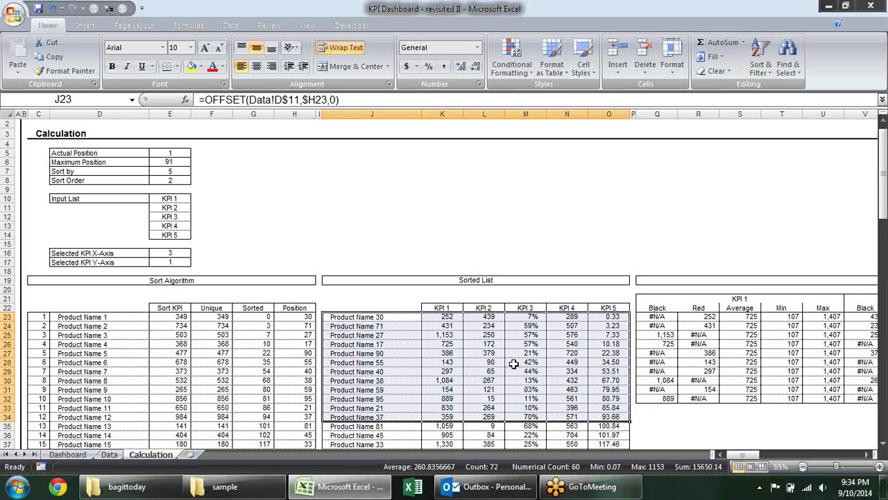
{"action": "left_click", "coordinate": [414, 380]}
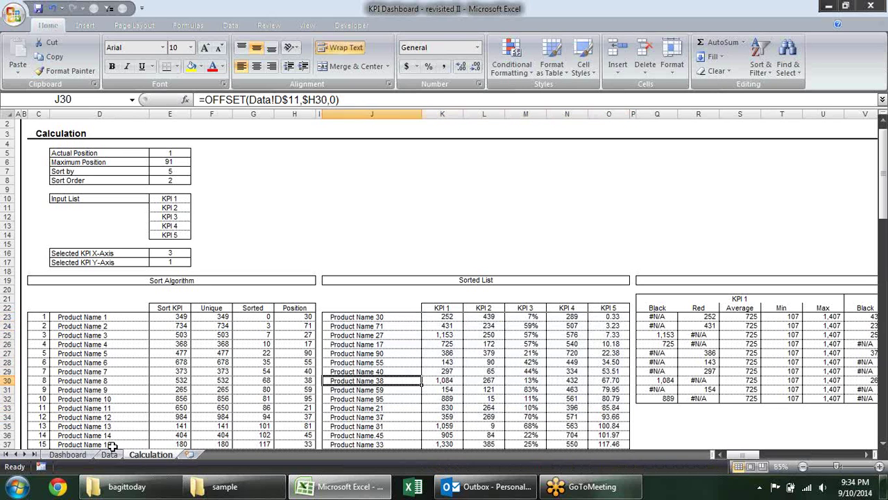
{"action": "left_click", "coordinate": [67, 454]}
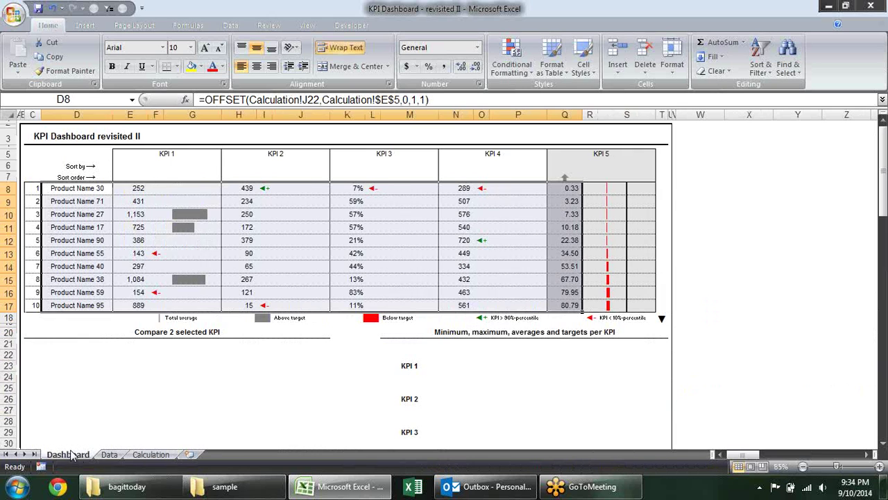
{"action": "left_click", "coordinate": [715, 240]}
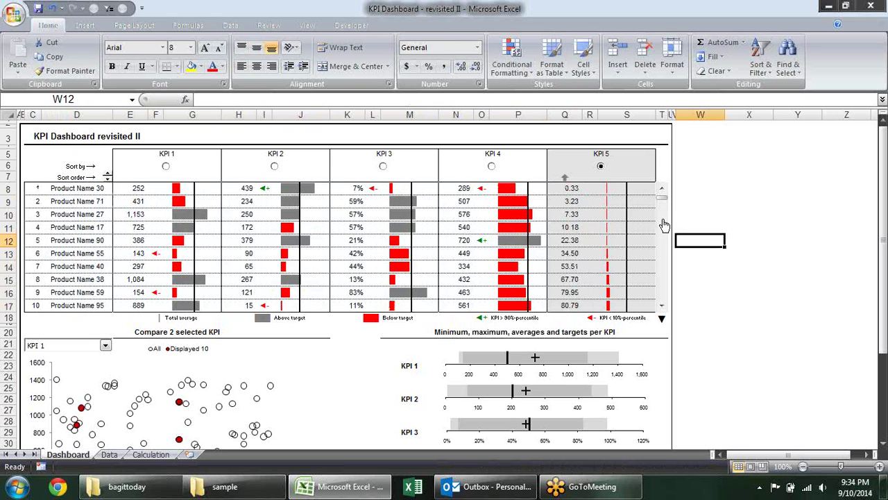
{"action": "right_click", "coordinate": [662, 223]}
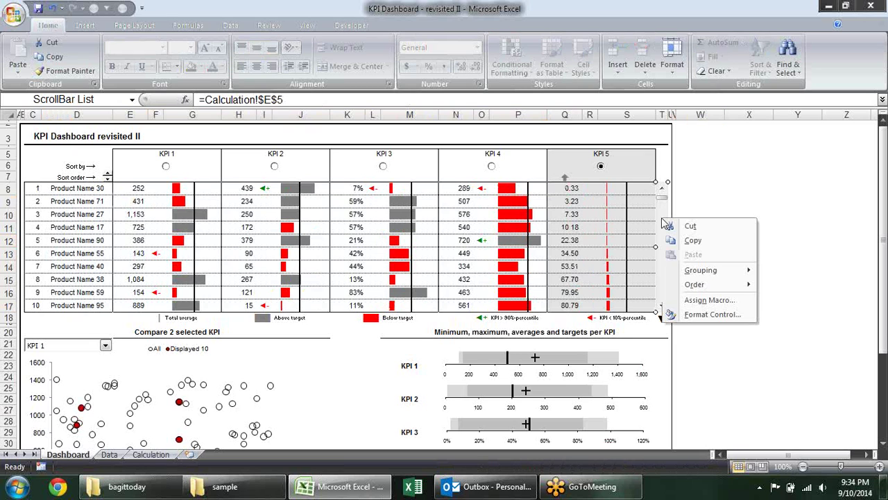
{"action": "left_click", "coordinate": [711, 314]}
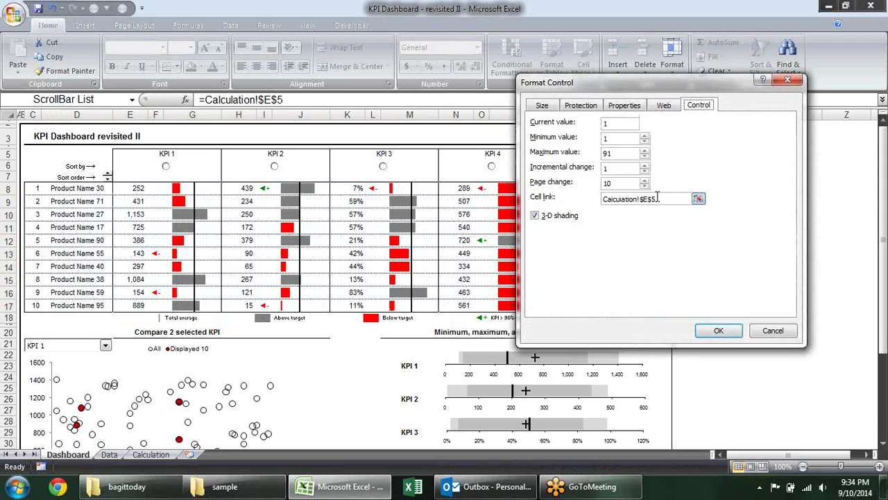
{"action": "left_click", "coordinate": [628, 125]}
{"action": "left_click_drag", "start_coordinate": [642, 87], "coordinate": [234, 81]}
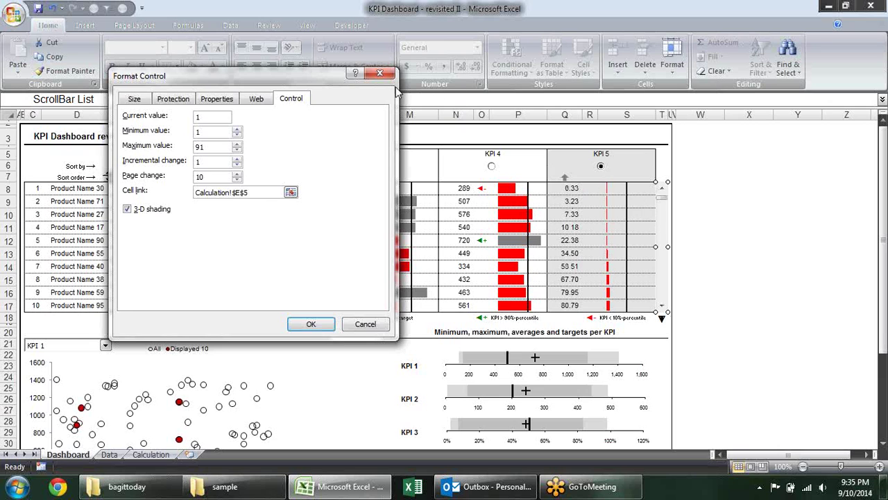
{"action": "left_click", "coordinate": [312, 324]}
{"action": "left_click", "coordinate": [312, 324]}
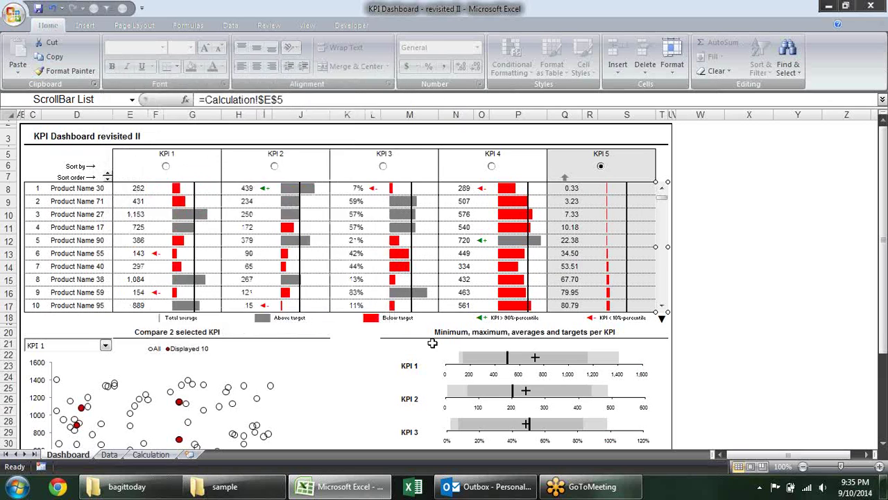
Step: Read the formulas behind dashboard cells D8, F8, E8 and C8
{"action": "left_click", "coordinate": [763, 252]}
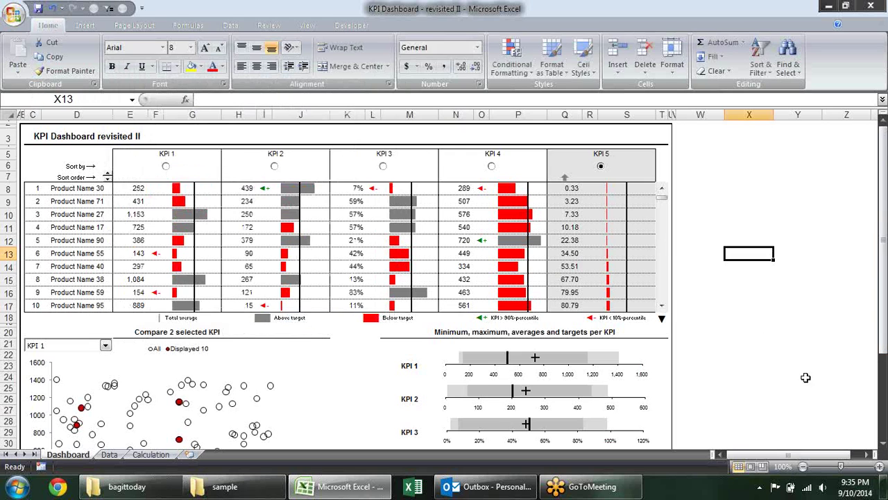
{"action": "left_click", "coordinate": [156, 455]}
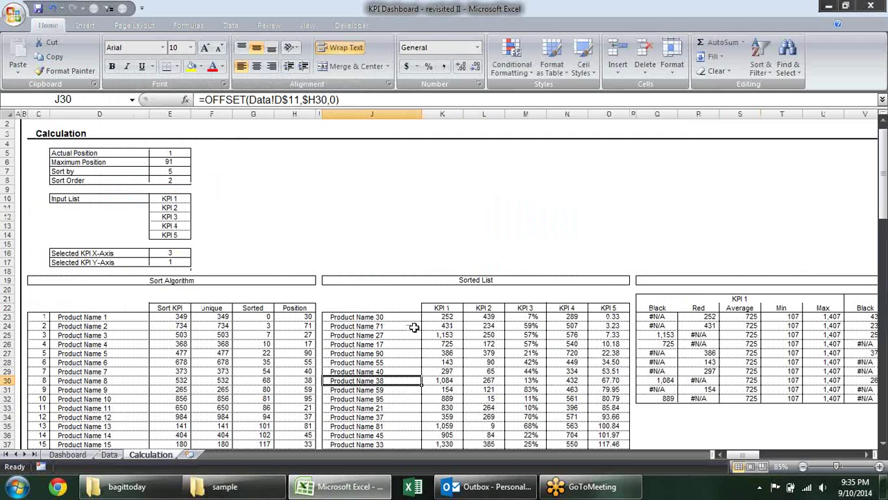
{"action": "left_click", "coordinate": [66, 455]}
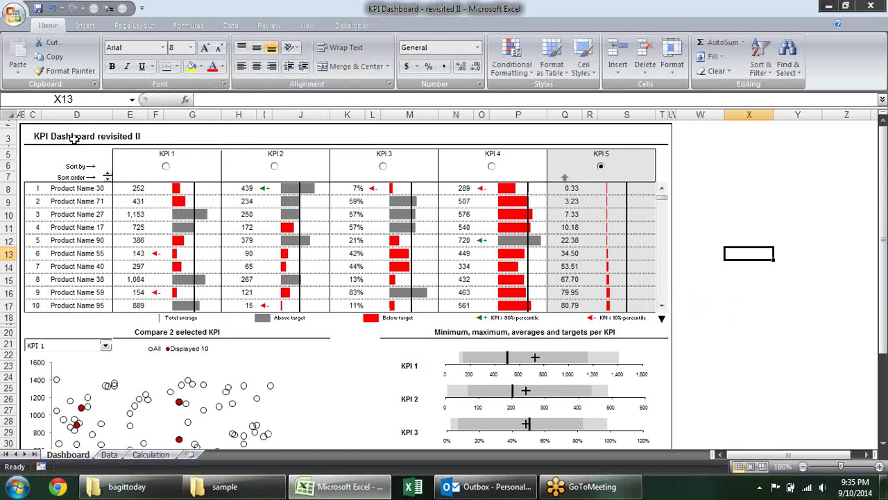
{"action": "left_click", "coordinate": [80, 189]}
{"action": "left_click", "coordinate": [158, 182]}
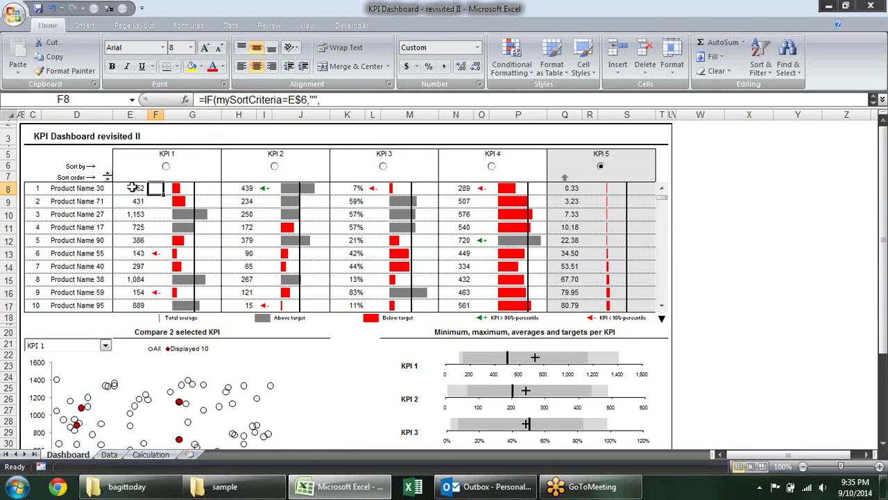
{"action": "left_click", "coordinate": [135, 187]}
{"action": "left_click", "coordinate": [44, 188]}
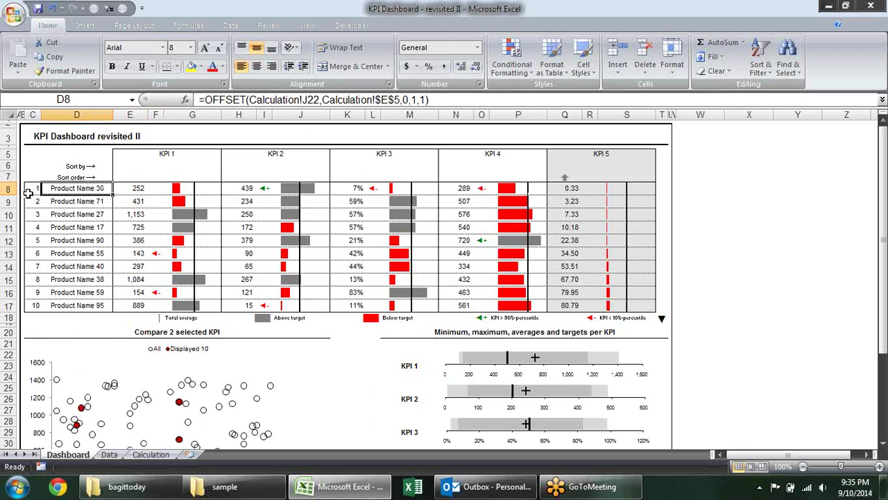
{"action": "left_click", "coordinate": [29, 190]}
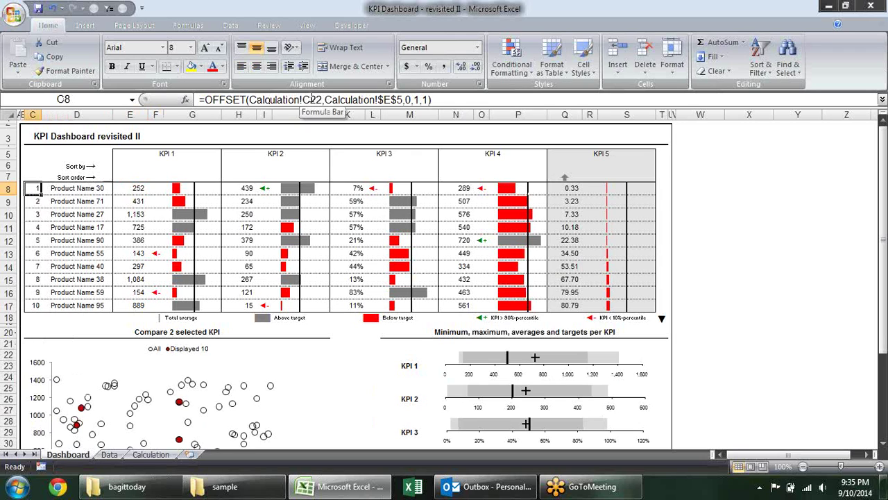
Step: Show the arguments of C8's OFFSET rank formula without changing it, then go to Calculation
{"action": "left_click", "coordinate": [370, 101]}
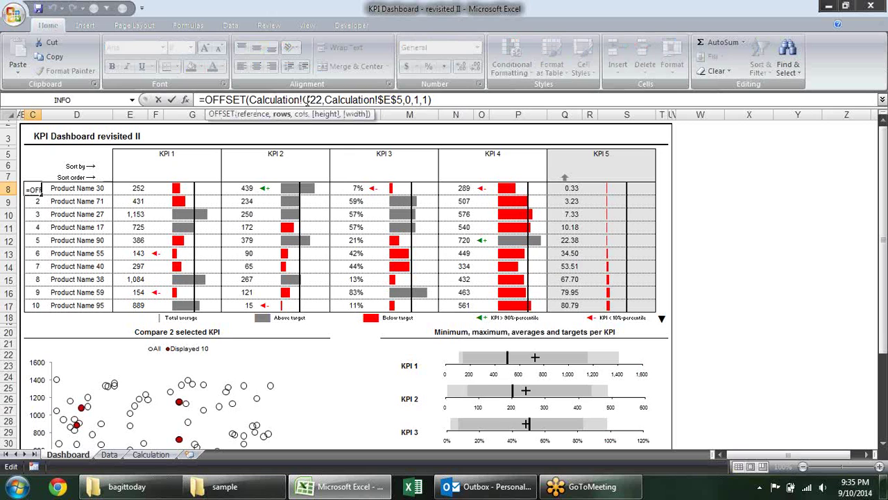
{"action": "key", "text": "Escape"}
{"action": "left_click", "coordinate": [150, 455]}
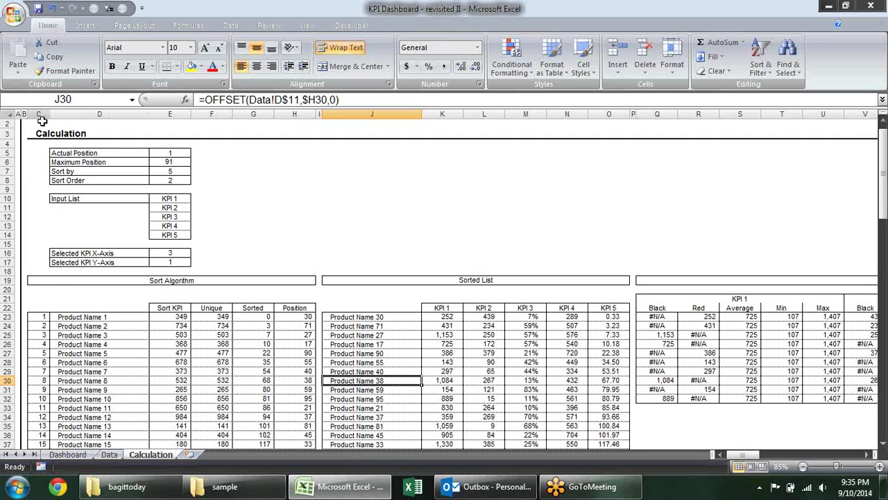
Step: Check cell D22 and the Actual Position value 1 in E5, ending on the Dashboard
{"action": "left_click", "coordinate": [54, 307]}
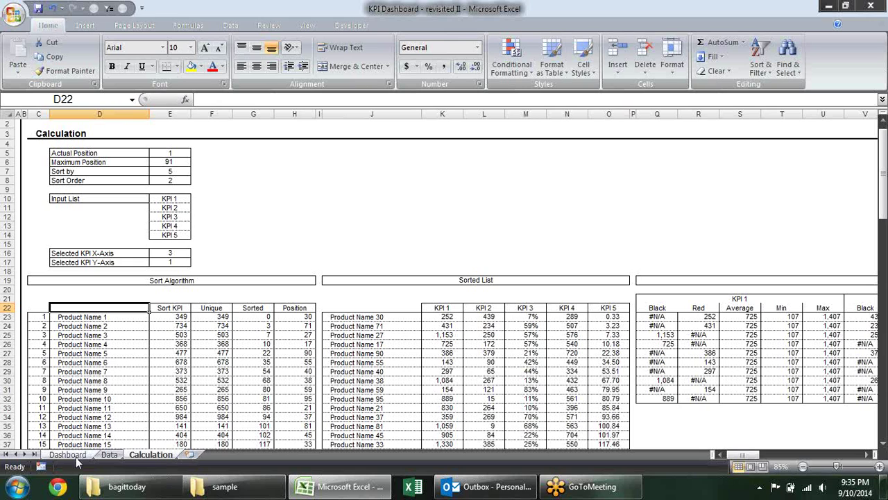
{"action": "left_click", "coordinate": [75, 457]}
{"action": "left_click", "coordinate": [189, 153]}
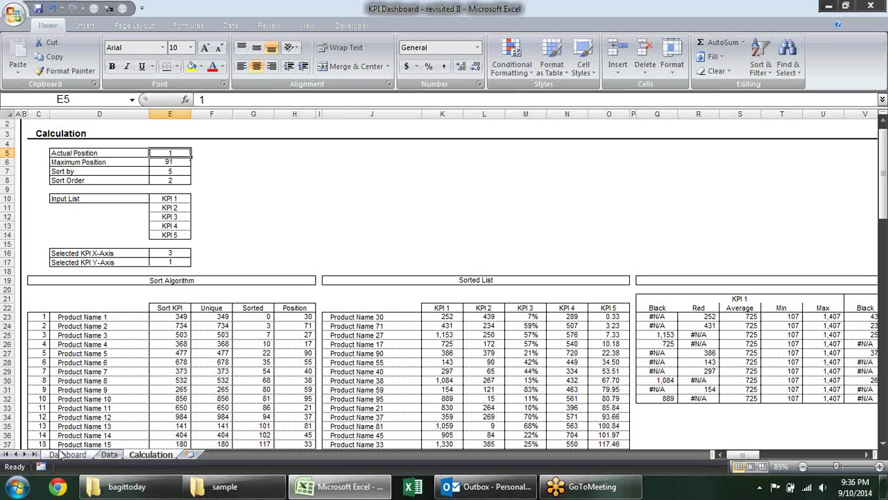
{"action": "left_click", "coordinate": [66, 454]}
{"action": "left_click", "coordinate": [349, 99]}
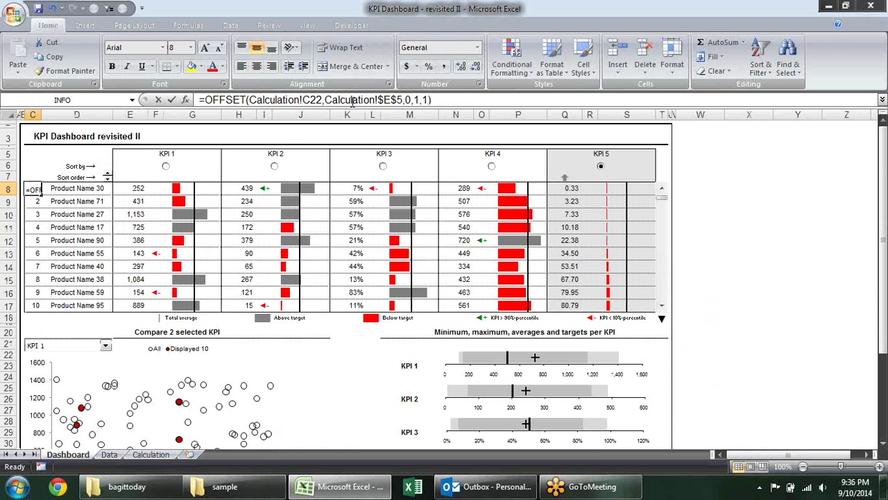
{"action": "left_click", "coordinate": [284, 114]}
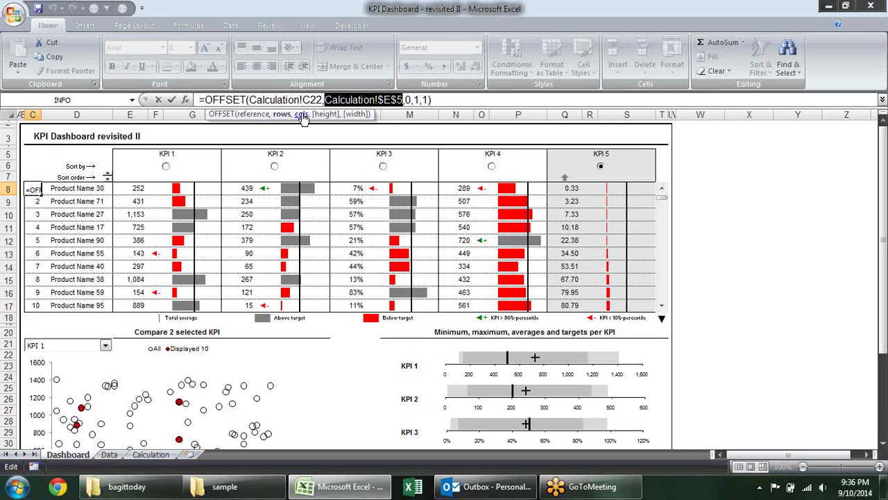
{"action": "left_click", "coordinate": [300, 115]}
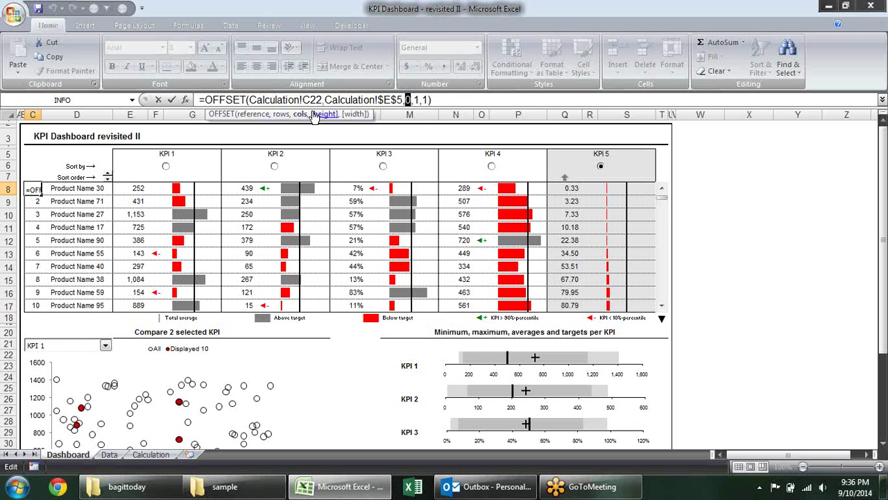
{"action": "left_click", "coordinate": [313, 116]}
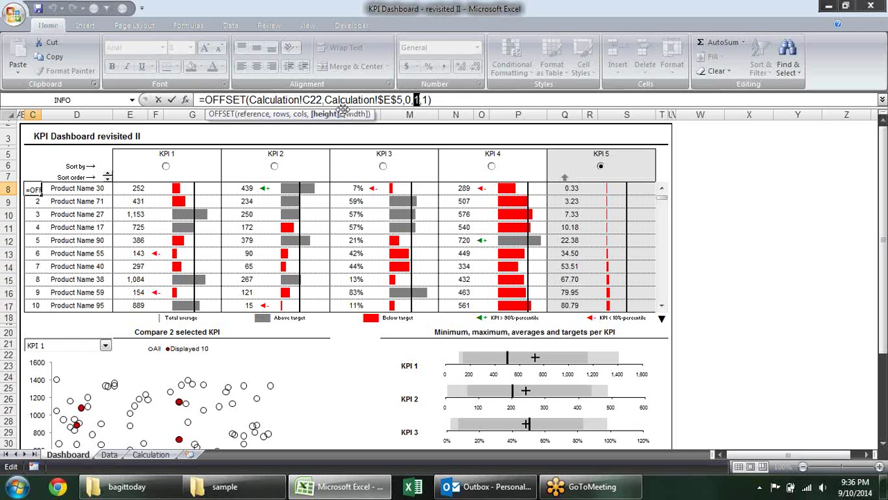
{"action": "left_click", "coordinate": [357, 115]}
{"action": "left_click", "coordinate": [281, 114]}
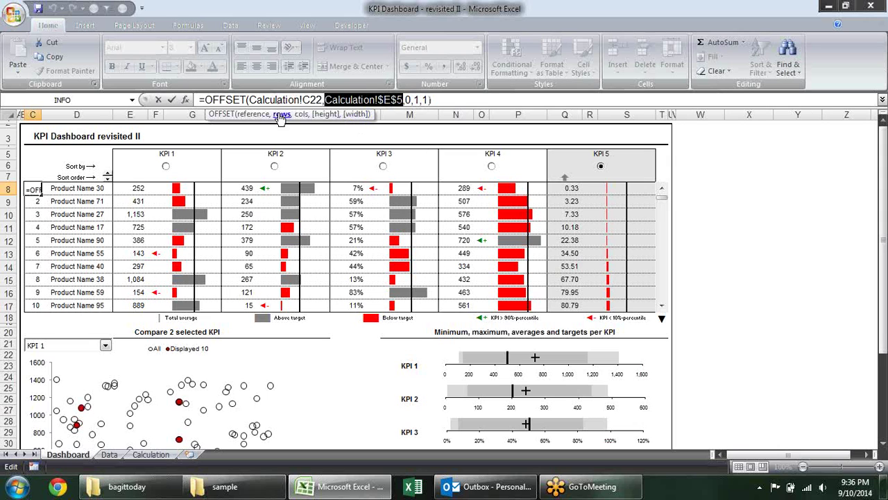
{"action": "key", "text": "Escape"}
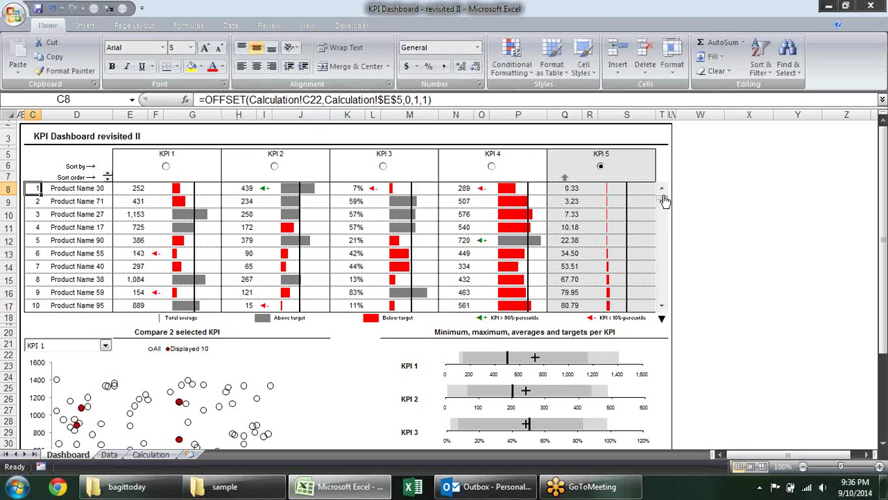
{"action": "left_click", "coordinate": [661, 231]}
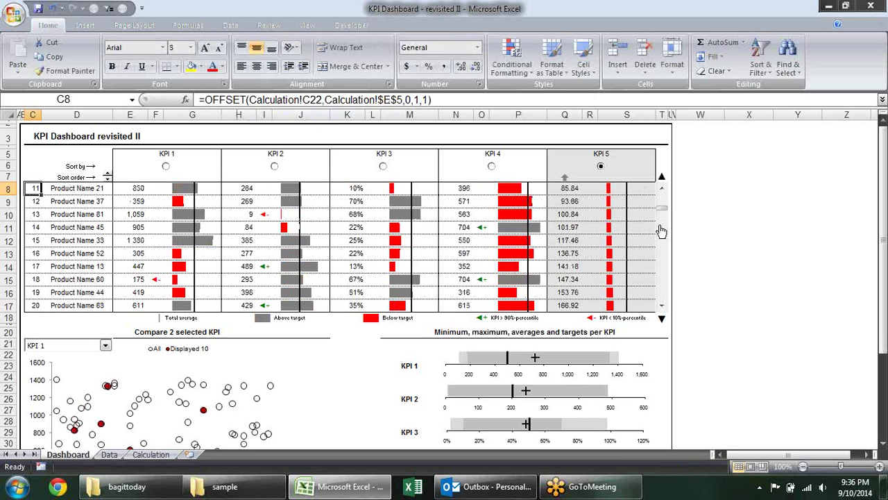
{"action": "right_click", "coordinate": [663, 218]}
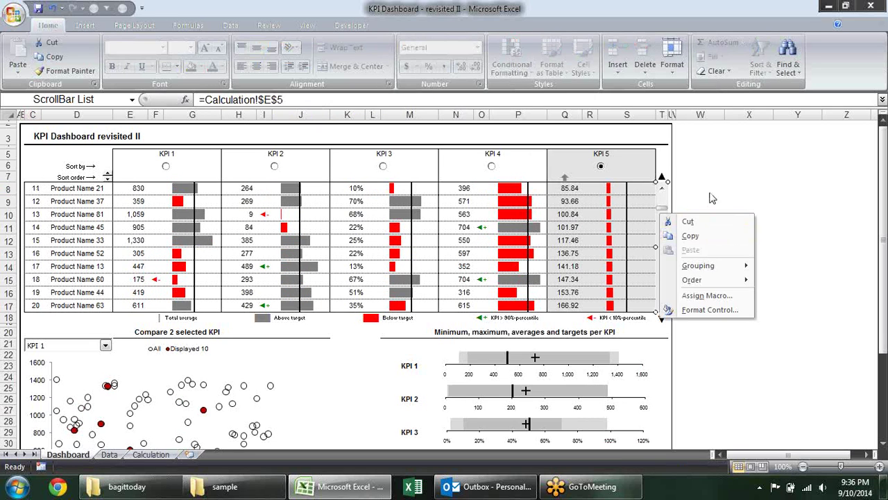
{"action": "left_click", "coordinate": [151, 454]}
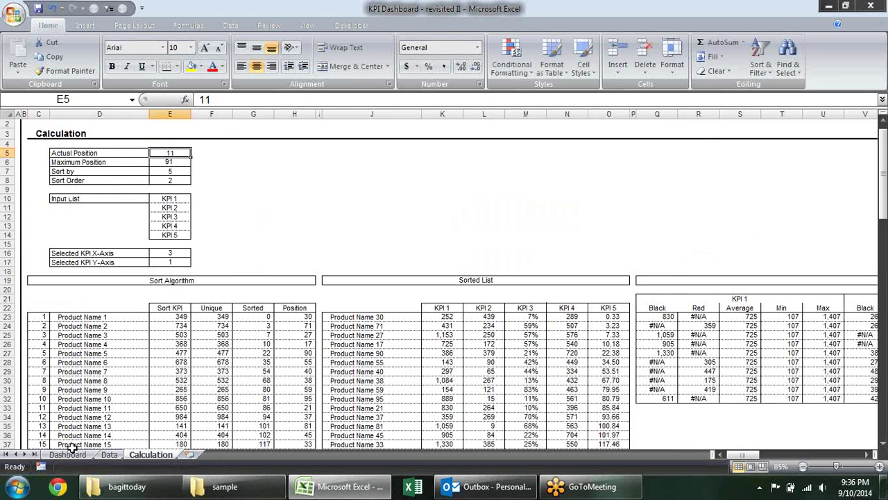
{"action": "left_click", "coordinate": [68, 454]}
{"action": "left_click", "coordinate": [67, 188]}
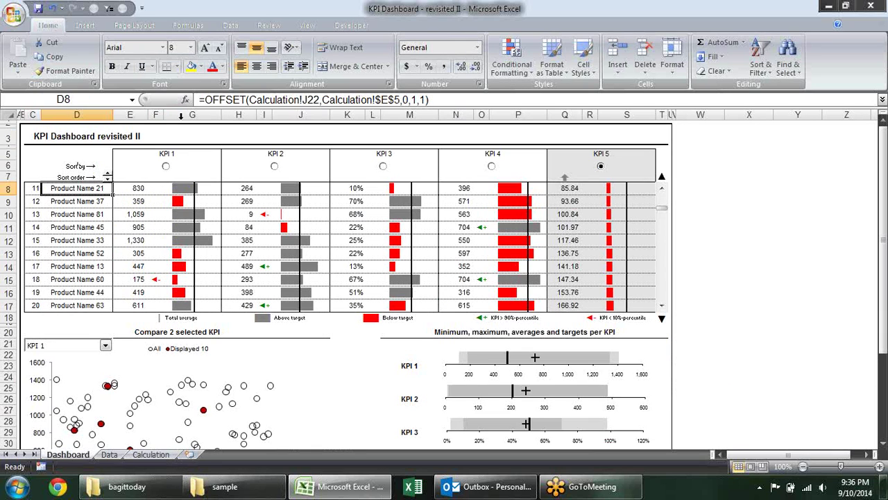
{"action": "left_click", "coordinate": [345, 100]}
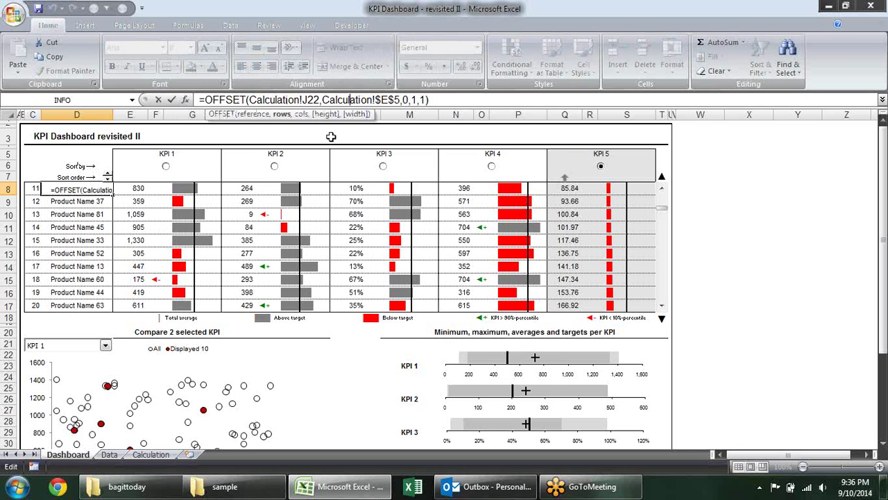
{"action": "key", "text": "Escape"}
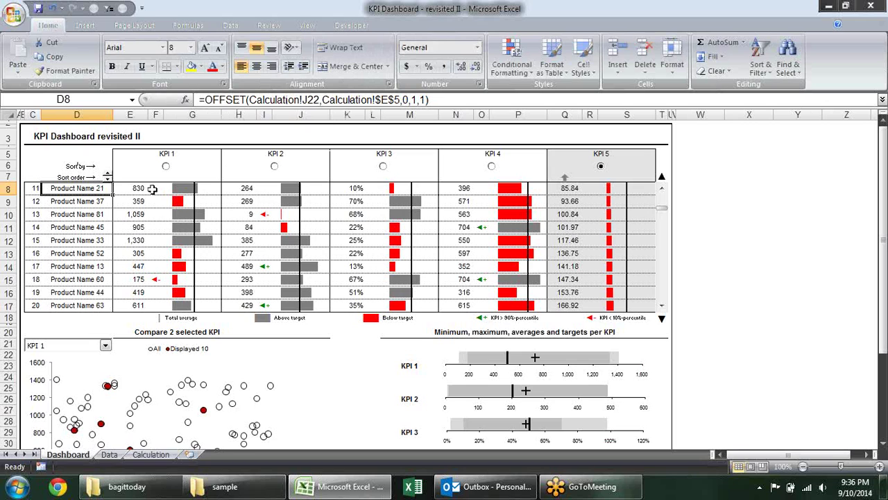
{"action": "left_click", "coordinate": [153, 189]}
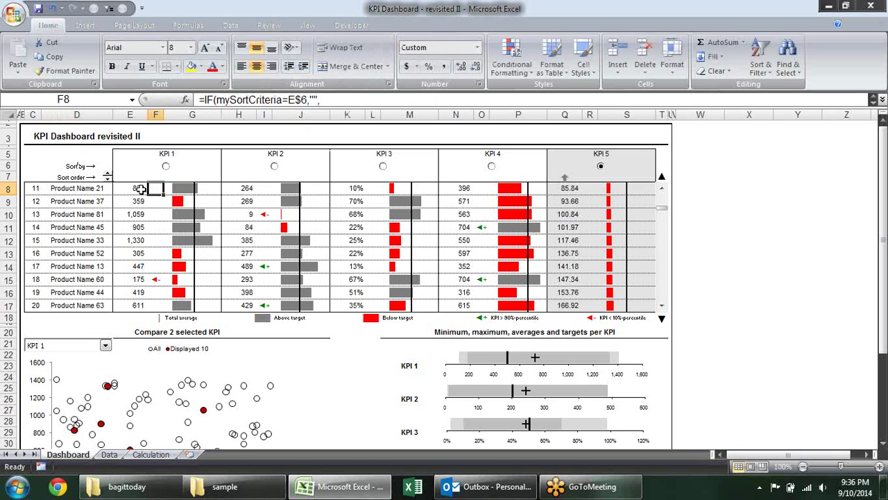
{"action": "left_click", "coordinate": [139, 189]}
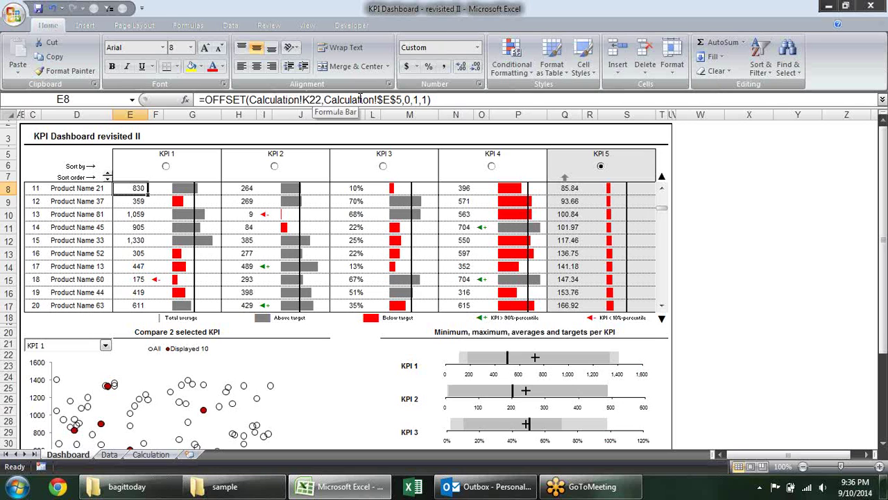
{"action": "left_click", "coordinate": [151, 455]}
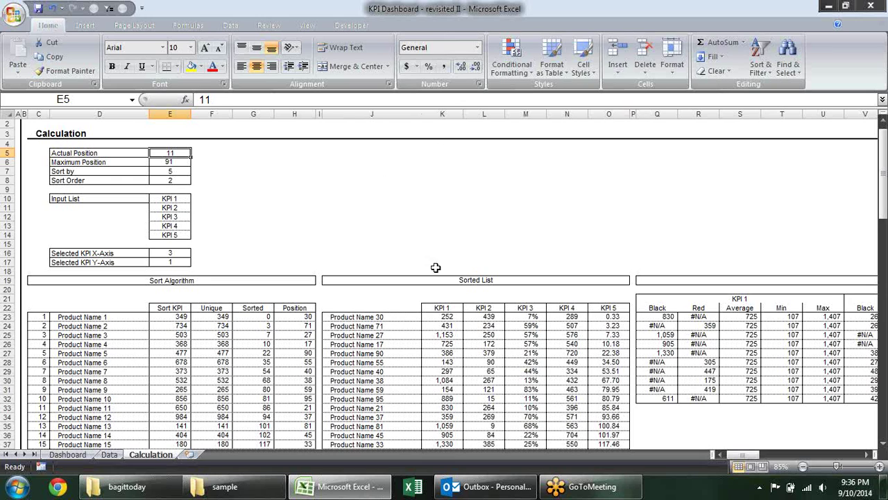
{"action": "left_click", "coordinate": [444, 317]}
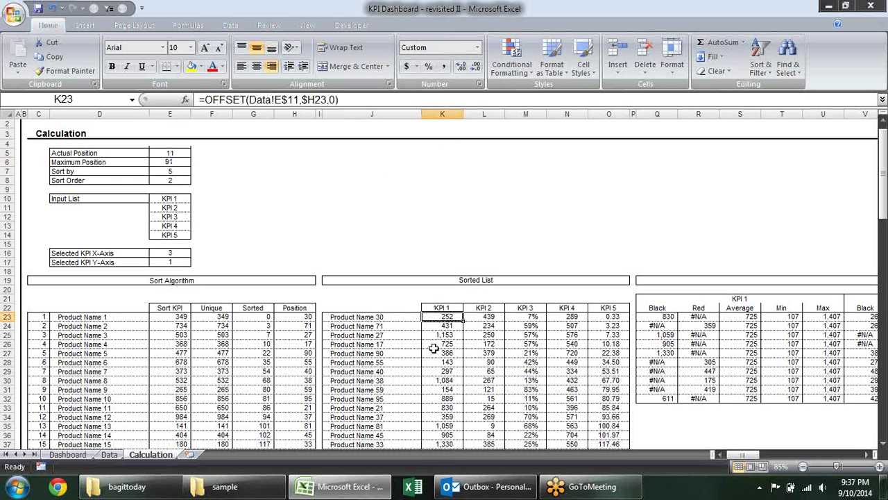
{"action": "left_click", "coordinate": [451, 307]}
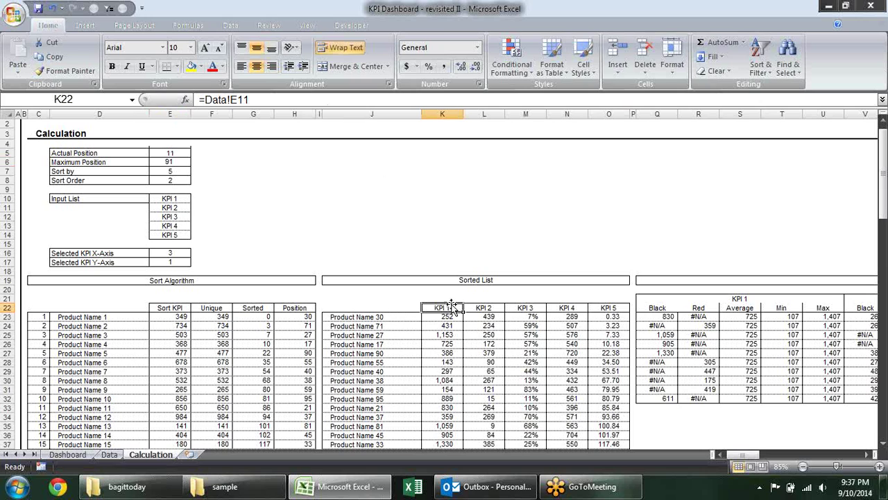
{"action": "left_click", "coordinate": [446, 317]}
{"action": "left_click", "coordinate": [444, 371]}
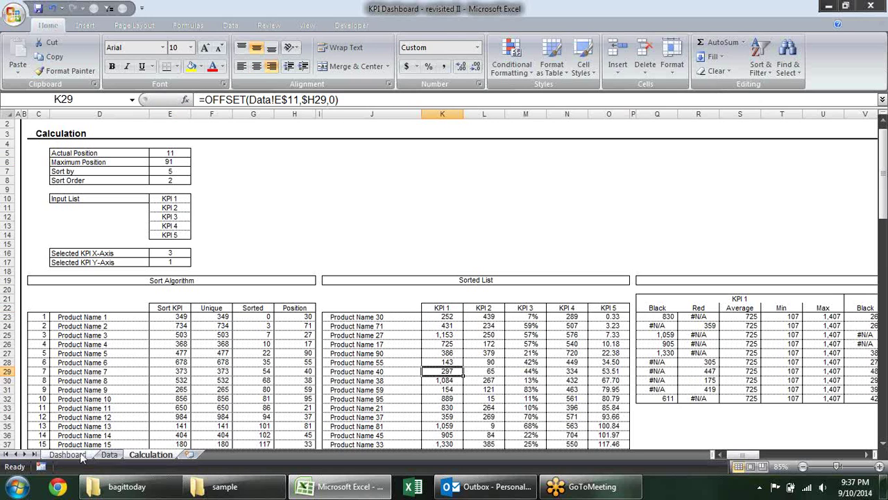
{"action": "left_click", "coordinate": [82, 443]}
{"action": "left_click", "coordinate": [68, 454]}
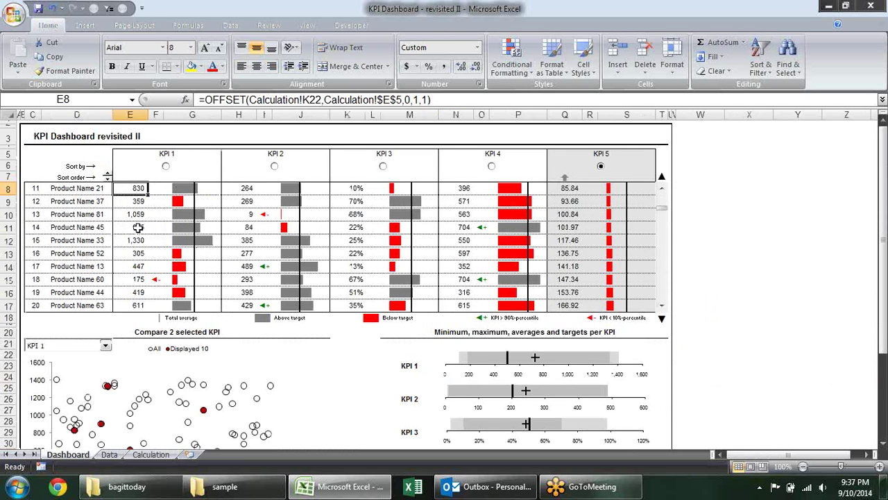
{"action": "left_click", "coordinate": [142, 201]}
{"action": "left_click", "coordinate": [134, 217]}
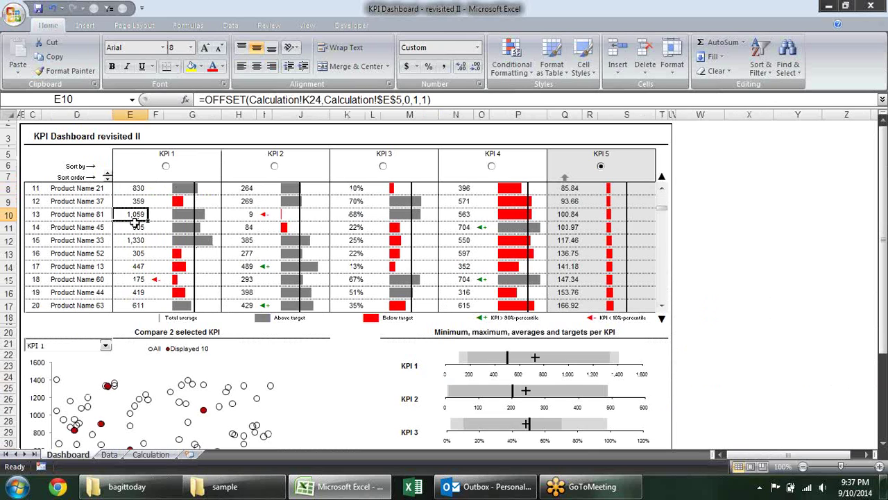
{"action": "left_click", "coordinate": [138, 240]}
{"action": "left_click", "coordinate": [137, 265]}
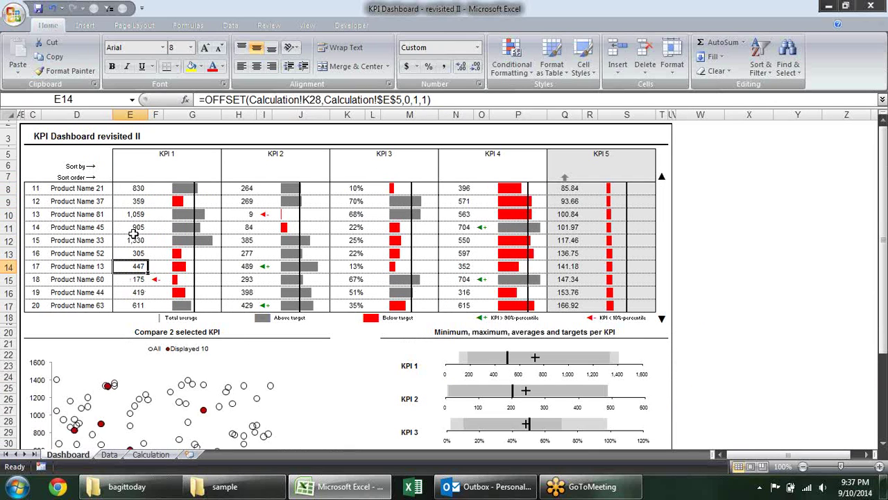
{"action": "left_click", "coordinate": [91, 193]}
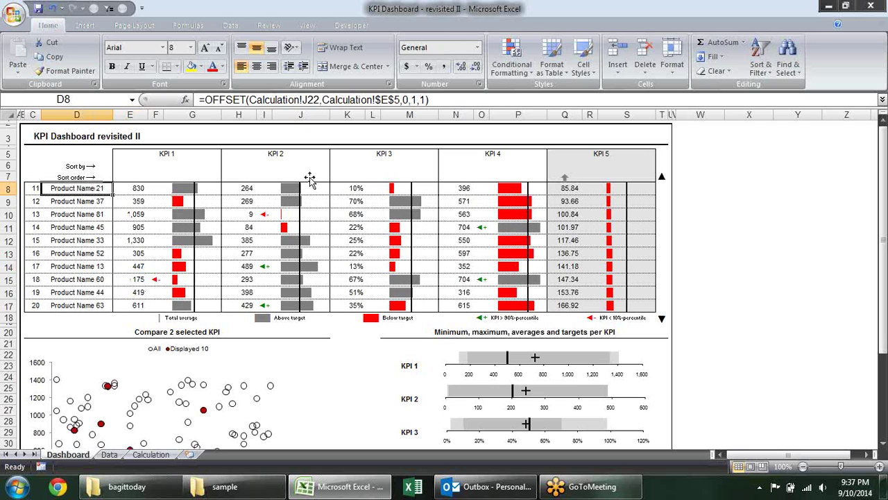
{"action": "key", "text": "Down"}
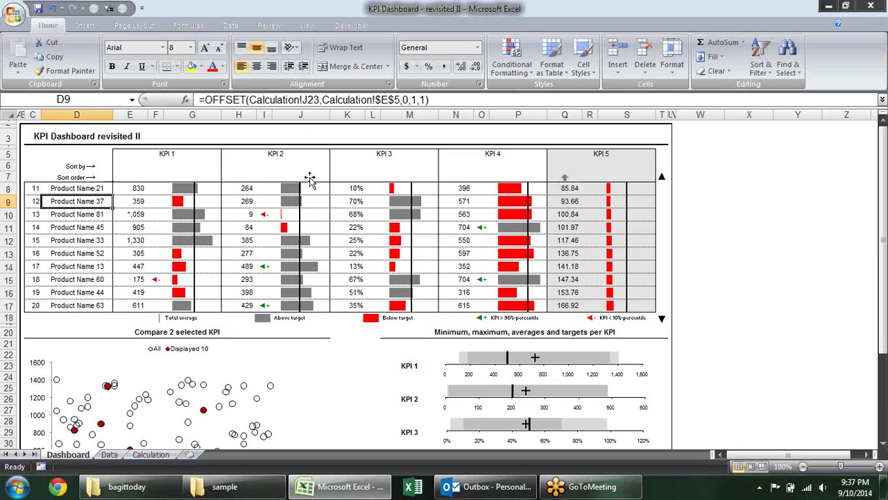
{"action": "key", "text": "Down"}
{"action": "key", "text": "Down"}
{"action": "key", "text": "Down"}
{"action": "key", "text": "Up"}
{"action": "key", "text": "Up"}
{"action": "key", "text": "Up"}
{"action": "key", "text": "Up"}
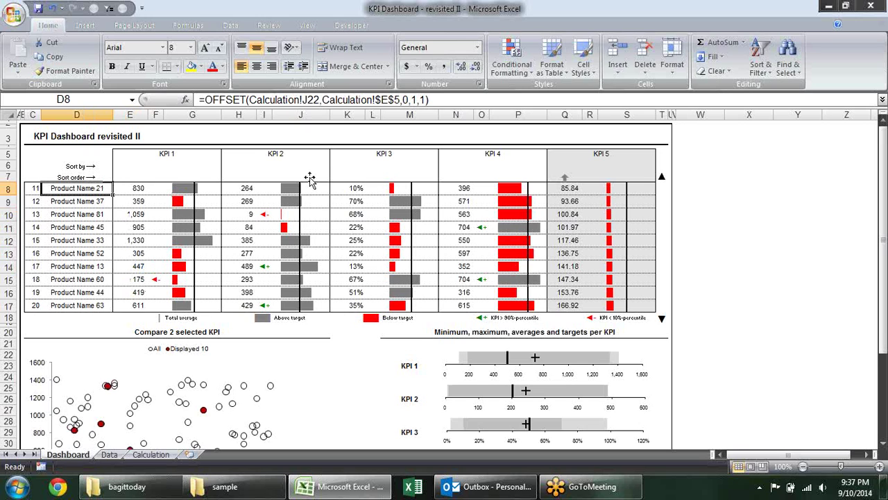
{"action": "key", "text": "Down"}
{"action": "key", "text": "Up"}
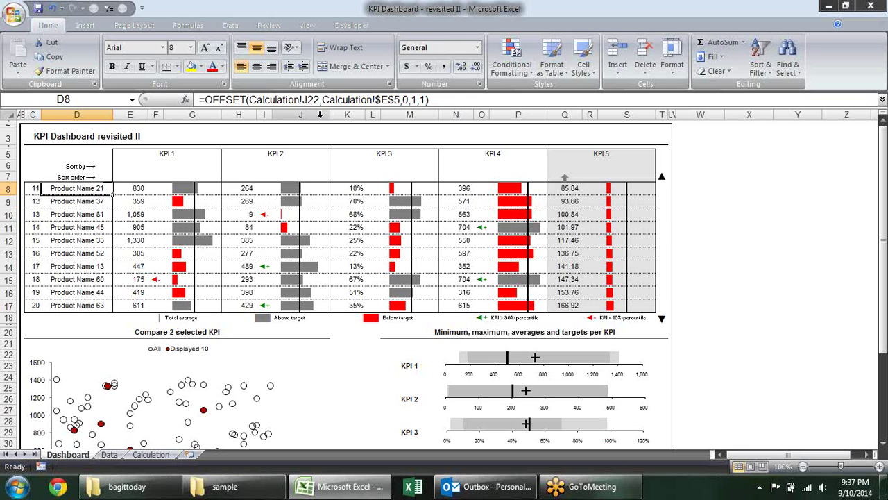
{"action": "key", "text": "Down"}
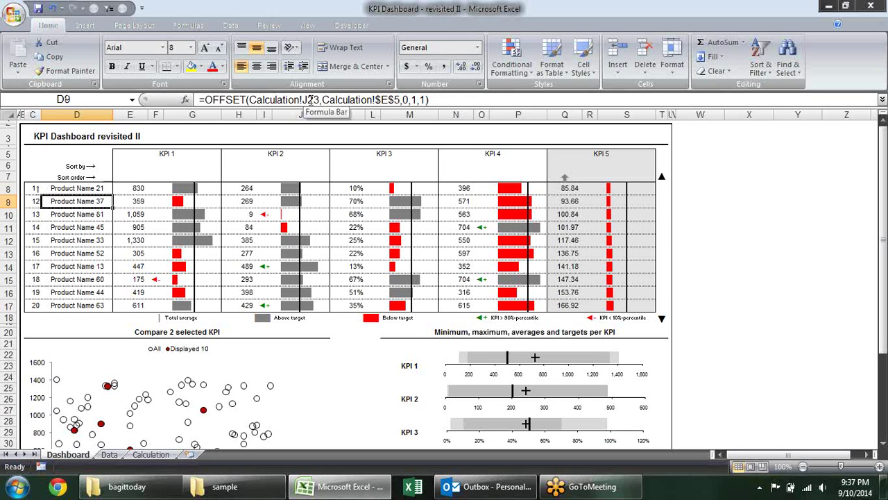
{"action": "left_click", "coordinate": [158, 458]}
{"action": "left_click", "coordinate": [376, 309]}
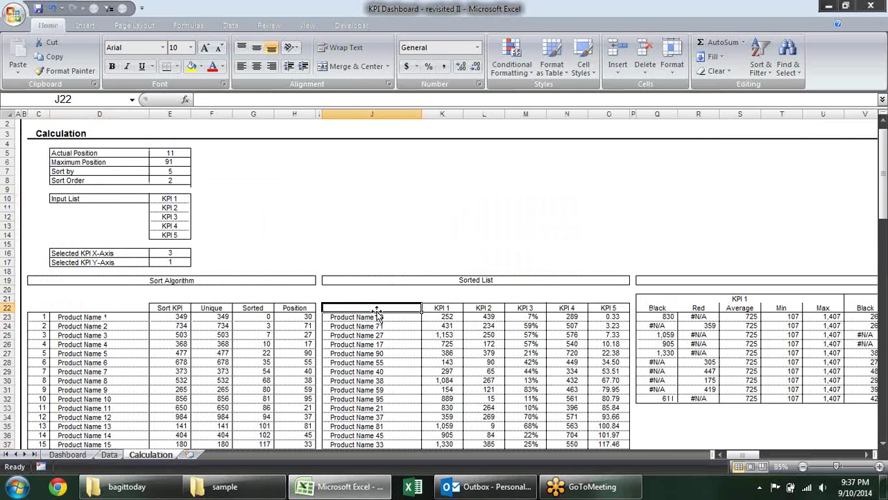
{"action": "left_click", "coordinate": [376, 315]}
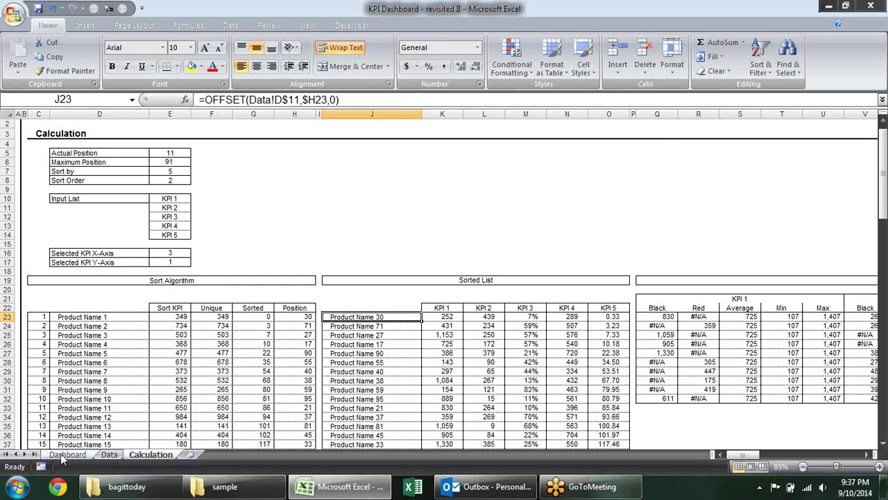
{"action": "left_click", "coordinate": [68, 454]}
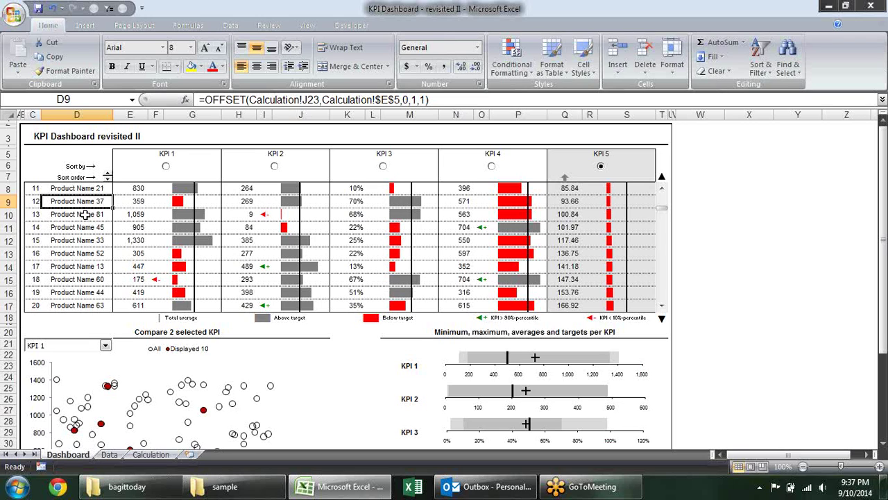
{"action": "left_click", "coordinate": [85, 215]}
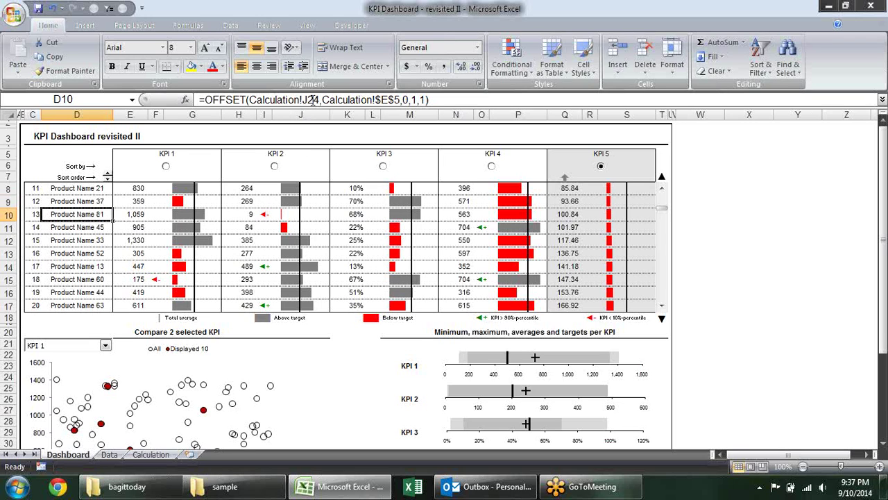
{"action": "left_click", "coordinate": [85, 232]}
{"action": "left_click", "coordinate": [85, 243]}
{"action": "left_click", "coordinate": [85, 255]}
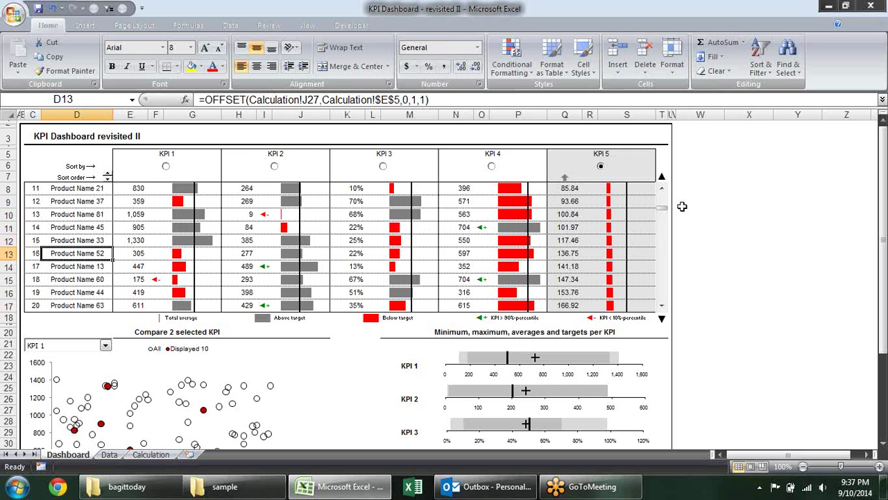
Step: View the references in D8's product-name formula without changing it
{"action": "left_click_drag", "start_coordinate": [662, 214], "coordinate": [649, 312]}
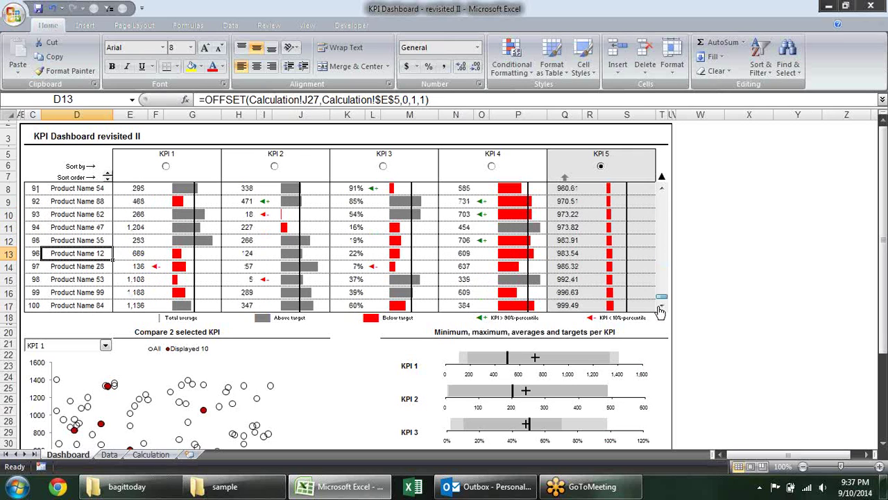
{"action": "left_click", "coordinate": [89, 189]}
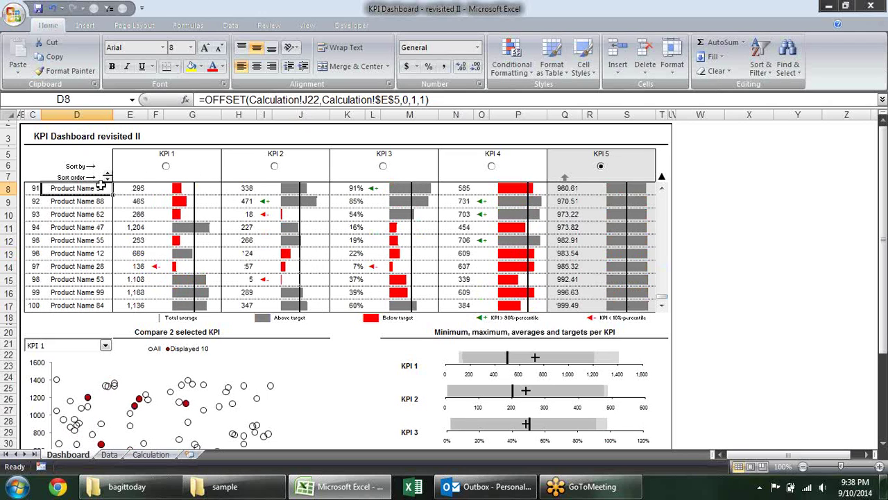
{"action": "left_click", "coordinate": [313, 100]}
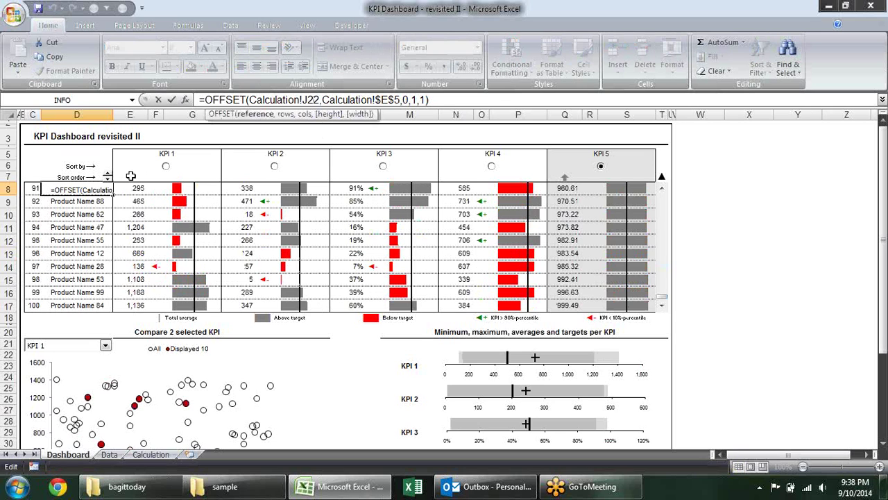
{"action": "key", "text": "Escape"}
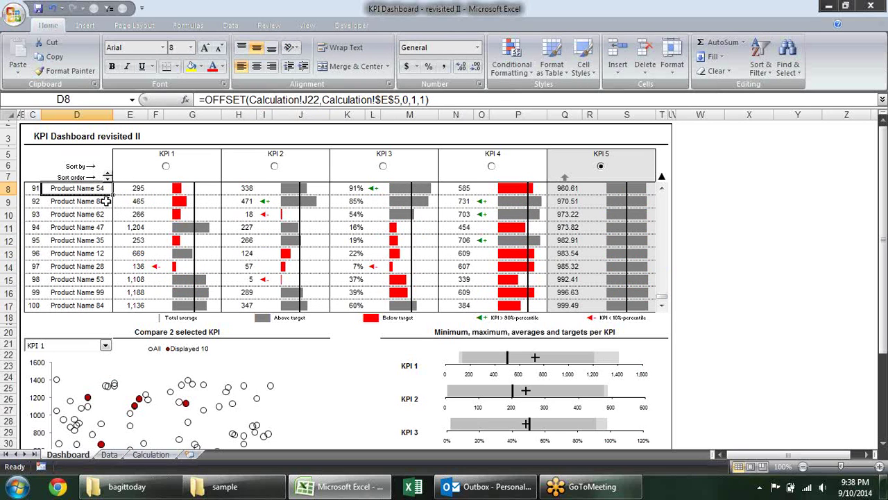
Step: Step through the product names down to Product Name 84, then back to Product Name 54
{"action": "left_click", "coordinate": [104, 201]}
{"action": "left_click", "coordinate": [103, 214]}
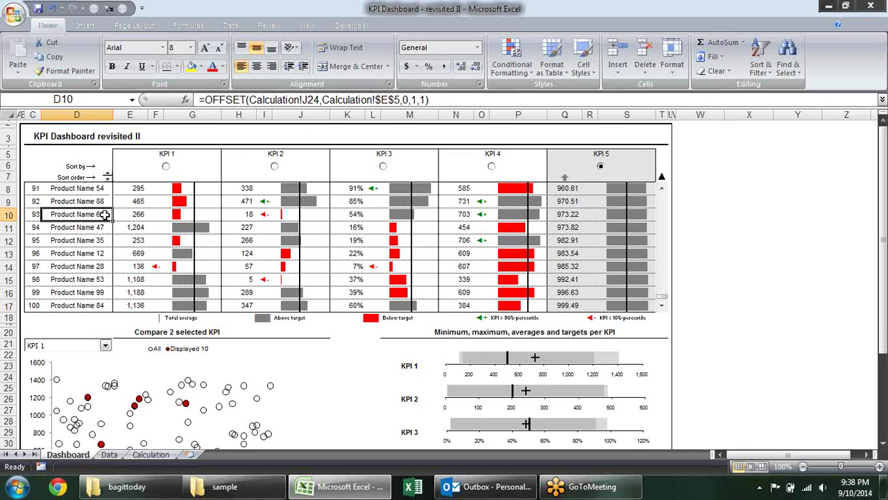
{"action": "left_click", "coordinate": [103, 228]}
{"action": "left_click", "coordinate": [103, 240]}
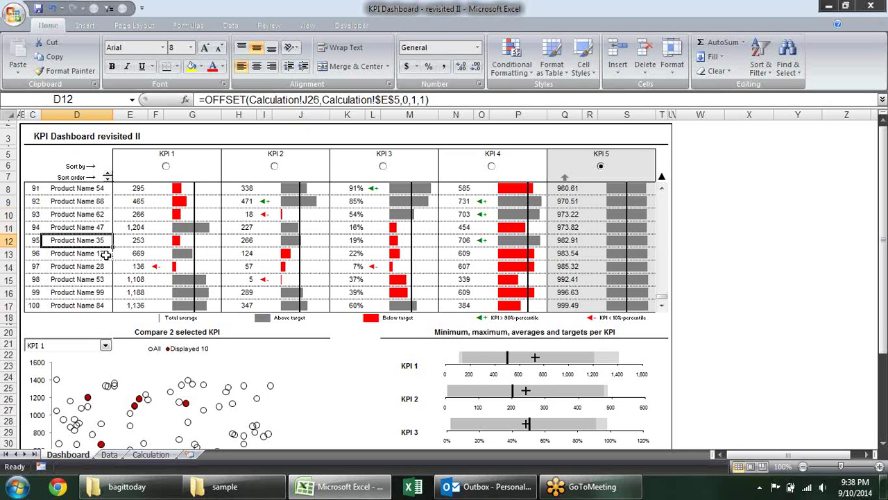
{"action": "left_click", "coordinate": [99, 306]}
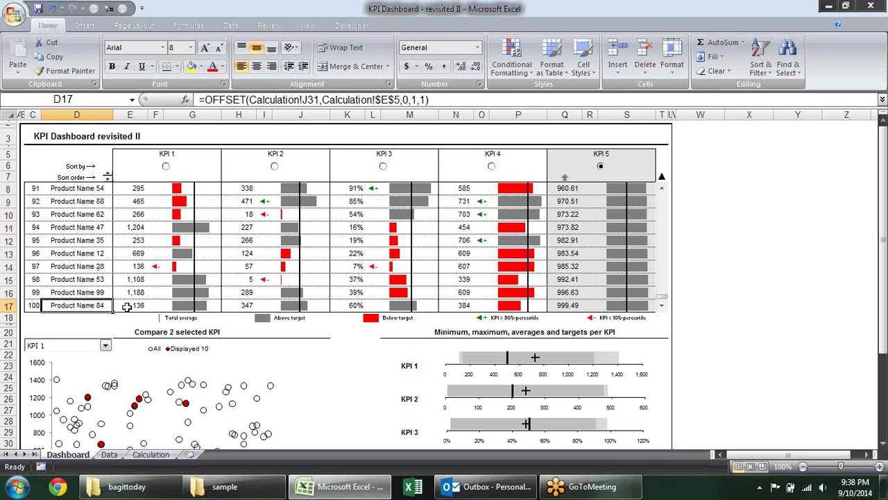
{"action": "left_click", "coordinate": [102, 190]}
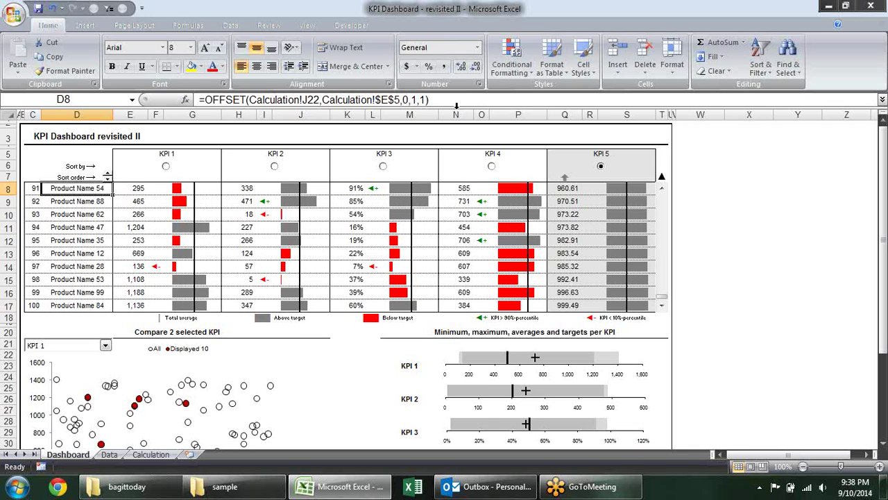
Step: Glance at the Calculation sheet, check D10, and scroll the table to ranks 63–72
{"action": "left_click", "coordinate": [151, 454]}
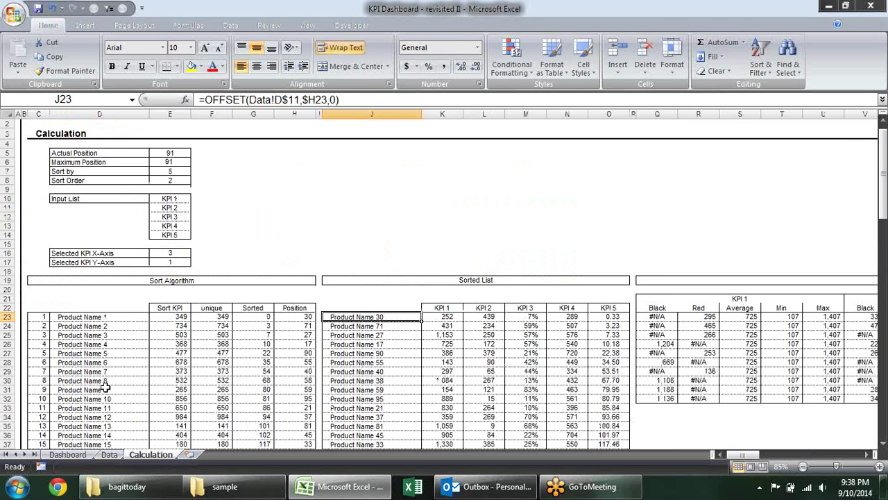
{"action": "left_click", "coordinate": [64, 455]}
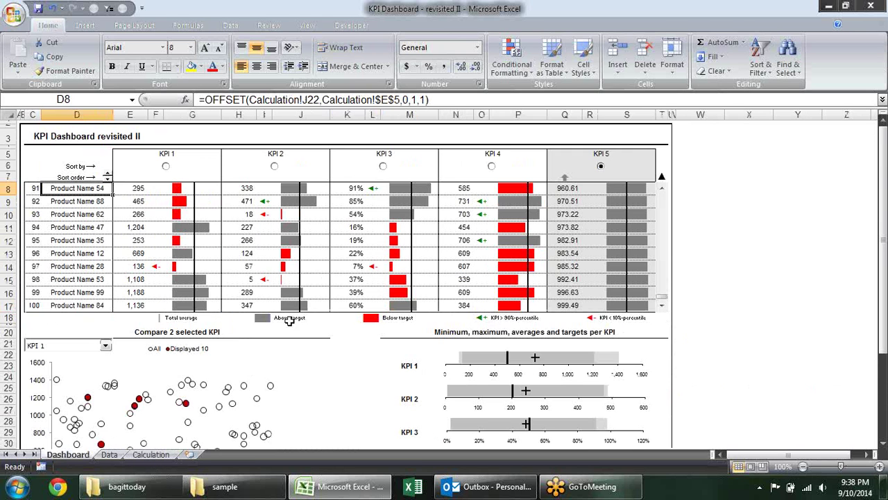
{"action": "left_click", "coordinate": [92, 216]}
{"action": "mouse_move", "coordinate": [663, 297]}
{"action": "left_mouse_down"}
{"action": "mouse_move", "coordinate": [664, 256]}
{"action": "mouse_move", "coordinate": [665, 270]}
{"action": "left_mouse_up"}
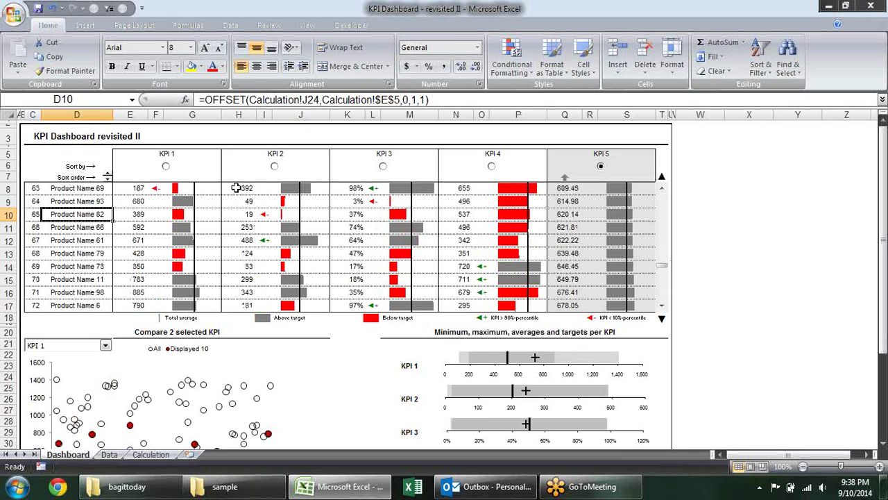
Step: Turn on sheet gridlines while sorting the table by KPI 1 and then KPI 2
{"action": "left_click", "coordinate": [166, 167]}
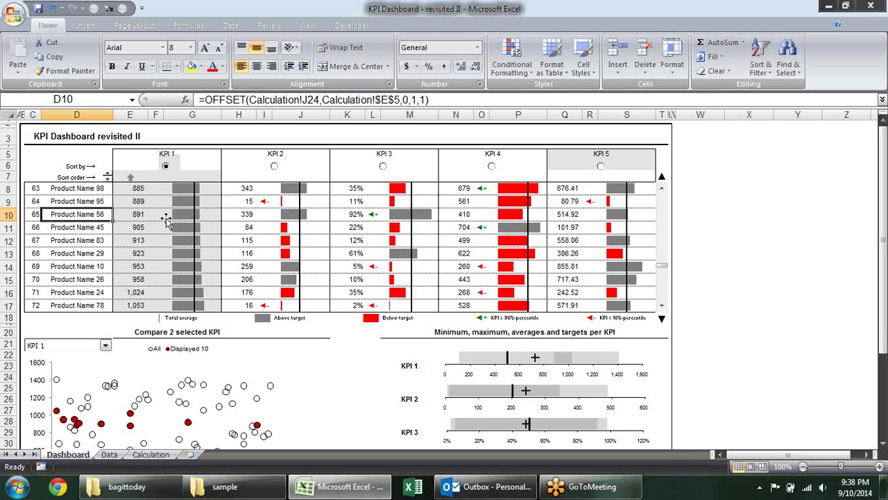
{"action": "left_click", "coordinate": [305, 26]}
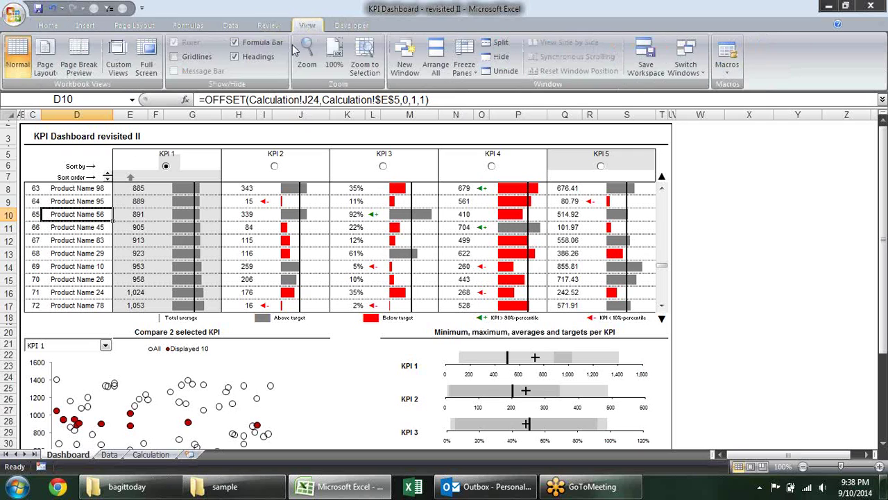
{"action": "left_click", "coordinate": [192, 59]}
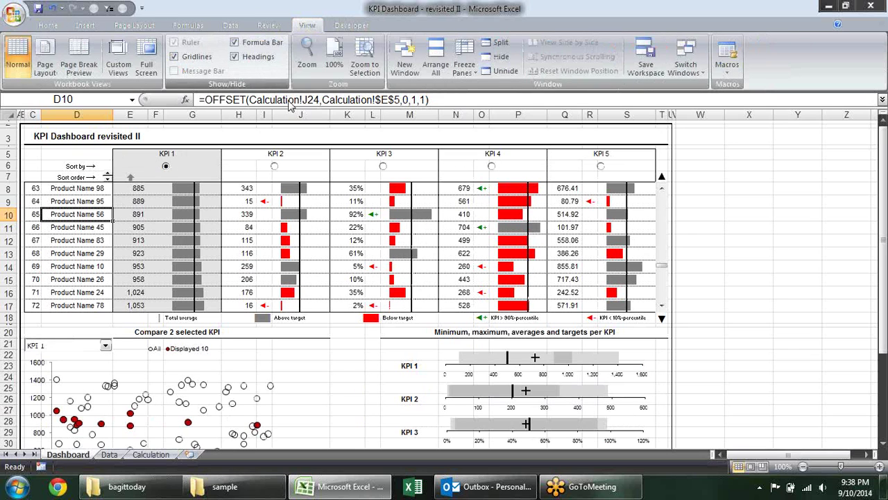
{"action": "left_click", "coordinate": [699, 229]}
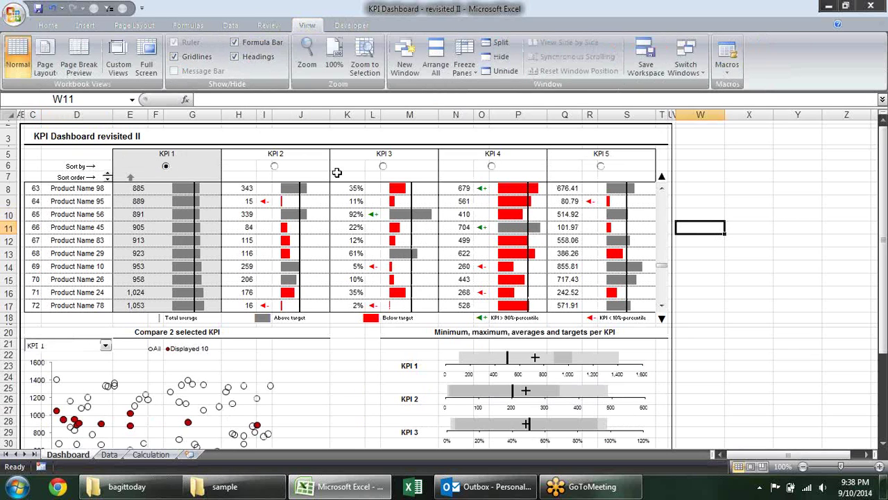
{"action": "left_click", "coordinate": [274, 167]}
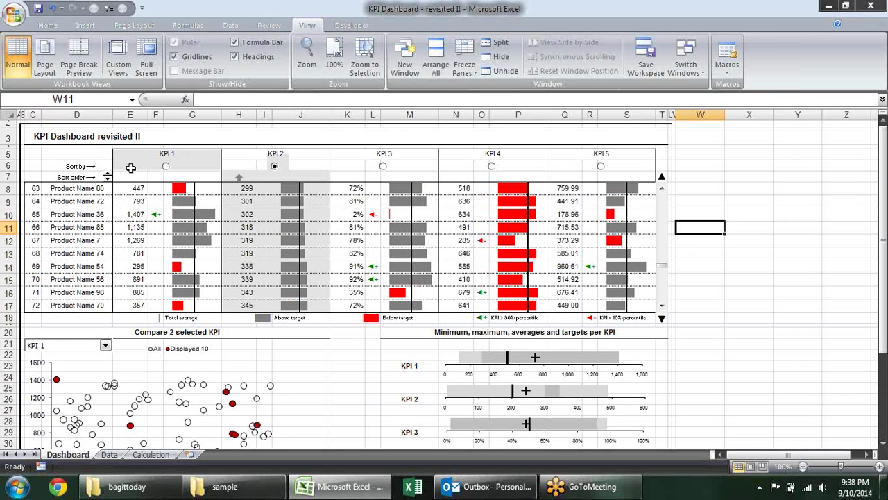
Step: Check the hidden 1–5 values in E6, H6, K6, N6 and Q6, then sort by KPI 3 and back to KPI 1
{"action": "left_click", "coordinate": [127, 166]}
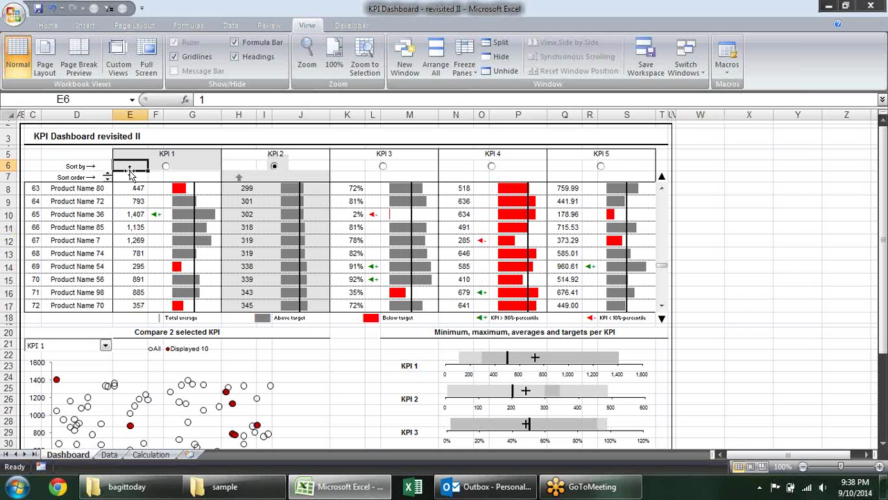
{"action": "left_click", "coordinate": [236, 165]}
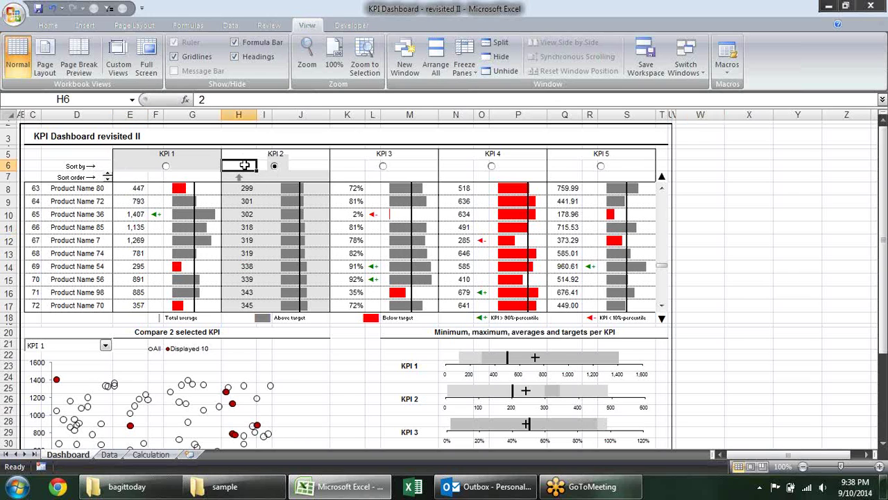
{"action": "left_click", "coordinate": [341, 164]}
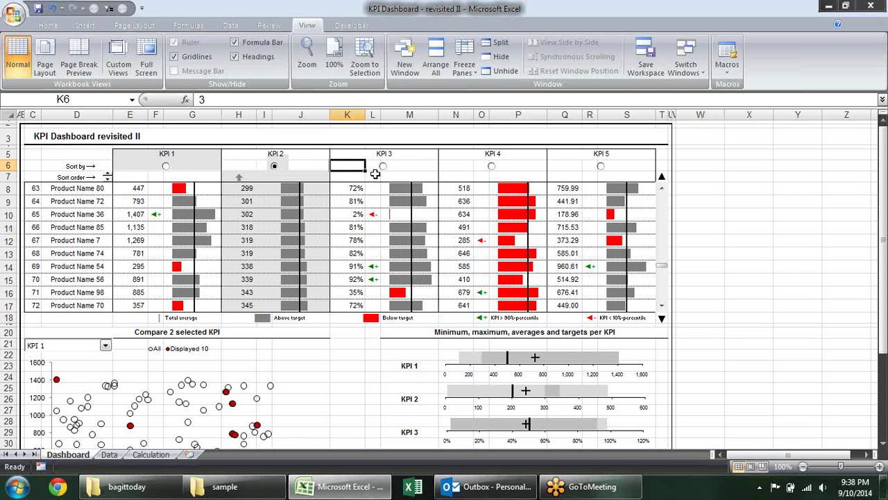
{"action": "left_click", "coordinate": [466, 166]}
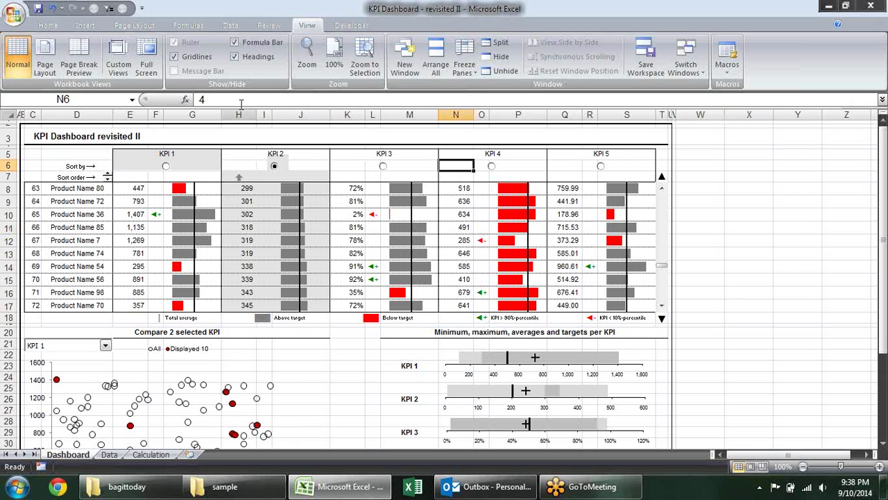
{"action": "left_click", "coordinate": [557, 164]}
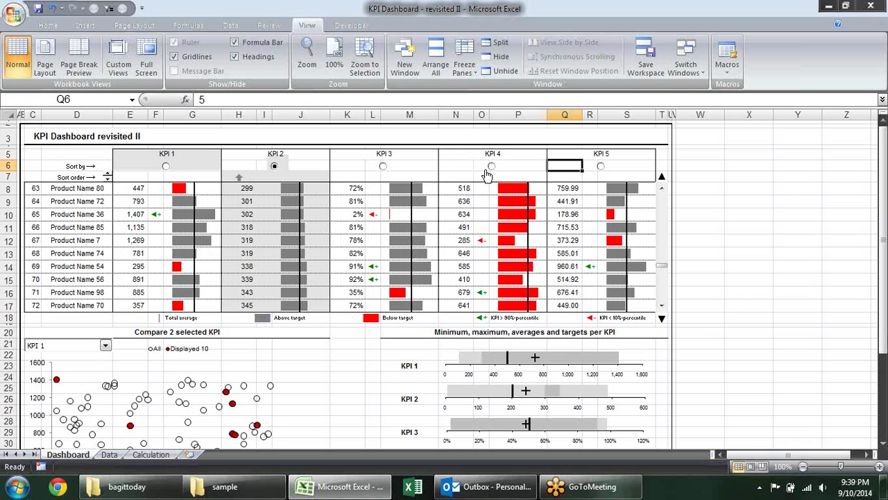
{"action": "left_click", "coordinate": [451, 171]}
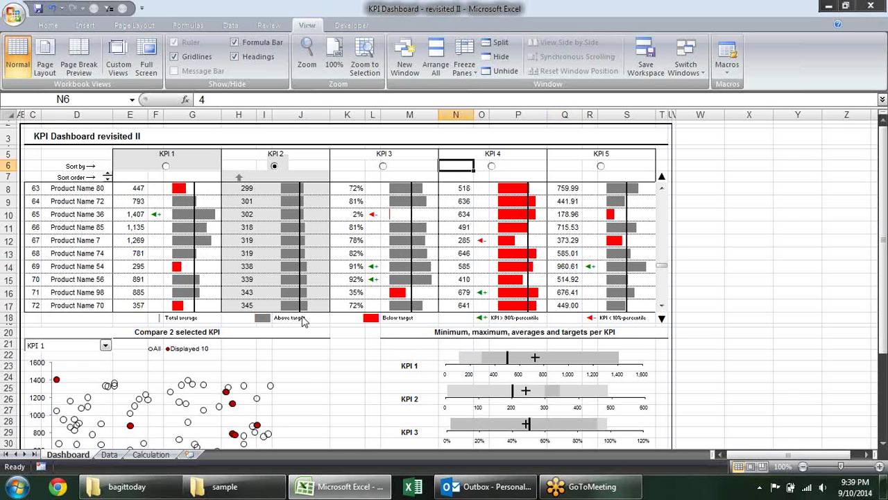
{"action": "left_click", "coordinate": [384, 169]}
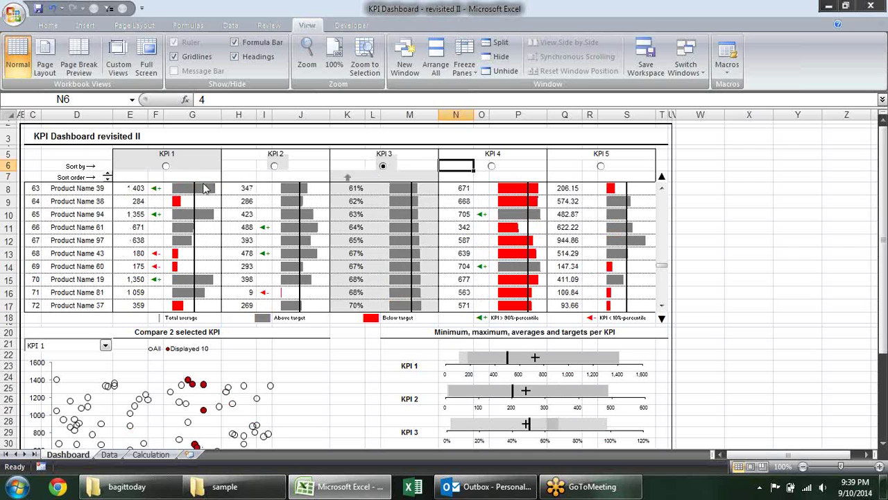
{"action": "left_click", "coordinate": [168, 168]}
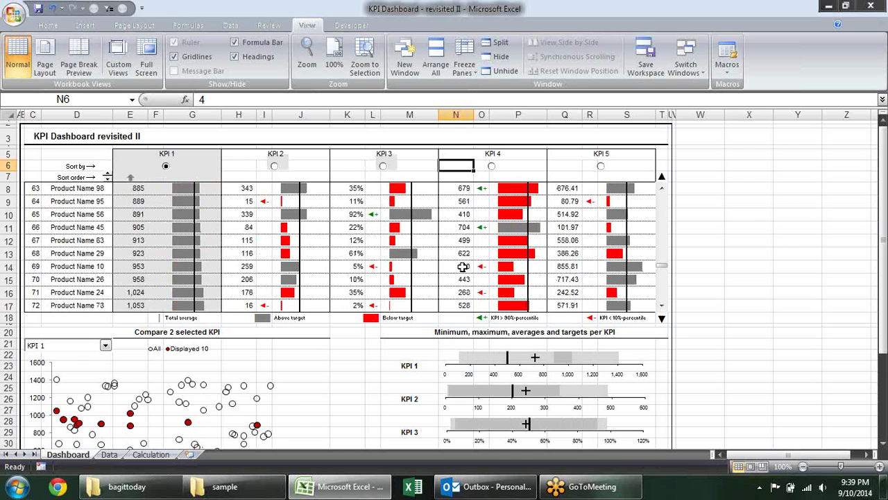
Step: Inspect N6's number format, then enter 12 in empty cell W9
{"action": "key", "text": "ctrl+1"}
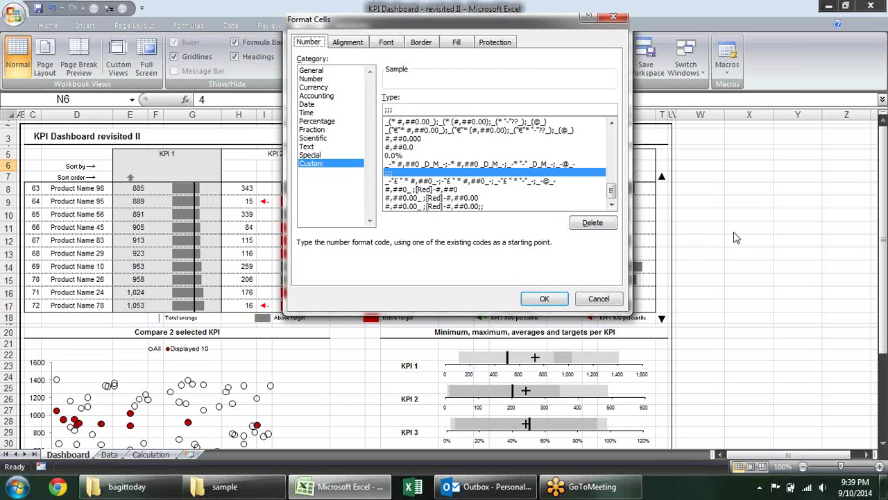
{"action": "key", "text": "Escape"}
{"action": "left_click", "coordinate": [718, 201]}
{"action": "type", "text": "12"}
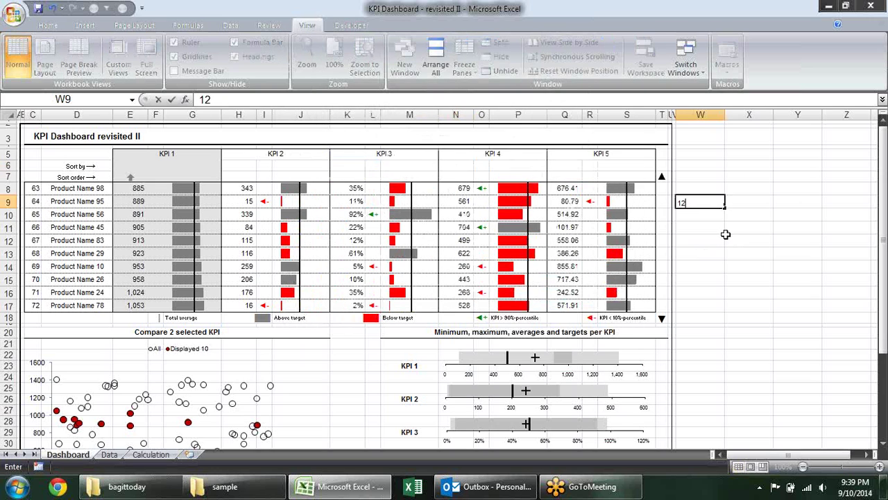
{"action": "key", "text": "Return"}
Step: Apply the custom ;;; number format to W9 so the 12 is hidden
{"action": "key", "text": "Up"}
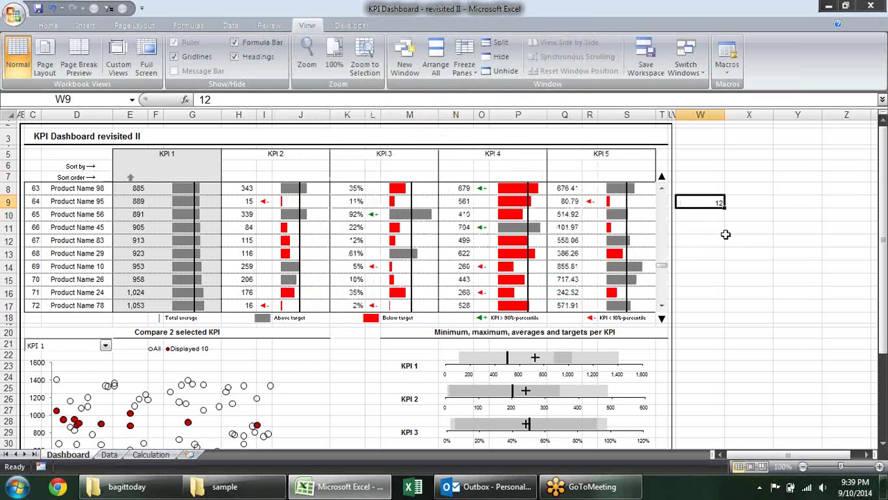
{"action": "key", "text": "ctrl+1"}
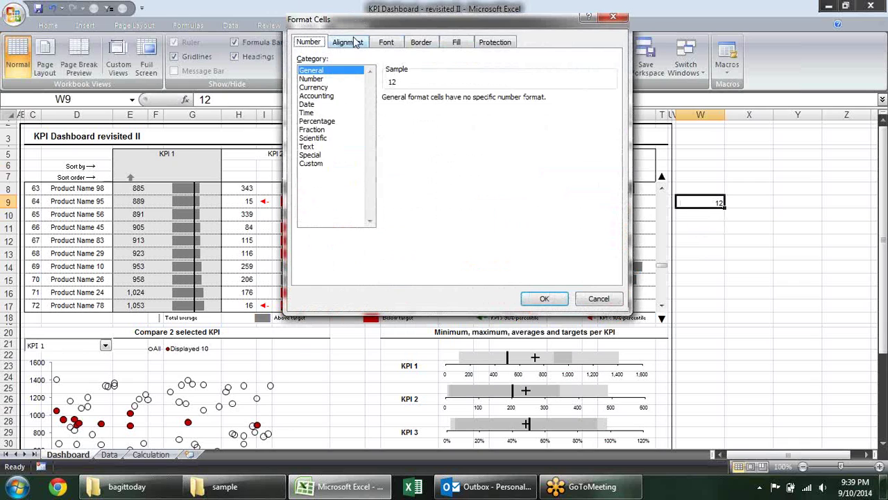
{"action": "left_click", "coordinate": [348, 43]}
{"action": "left_click", "coordinate": [313, 43]}
{"action": "left_click", "coordinate": [334, 164]}
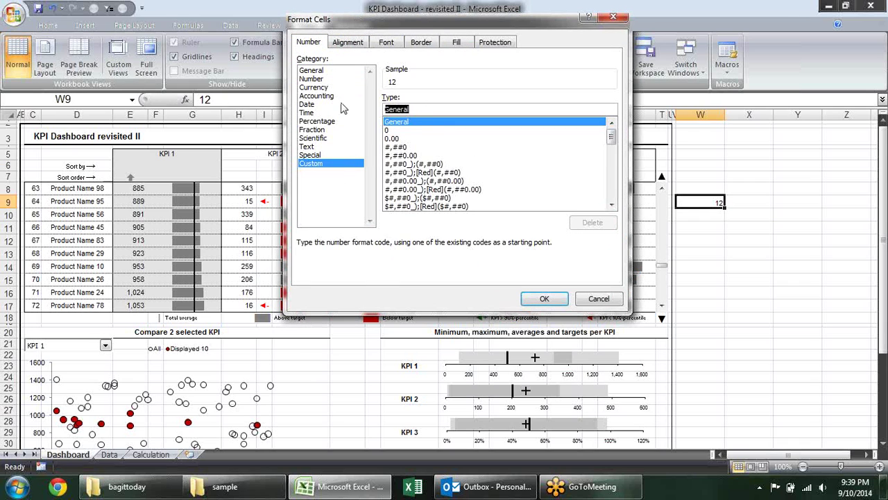
{"action": "type", "text": ";;;"}
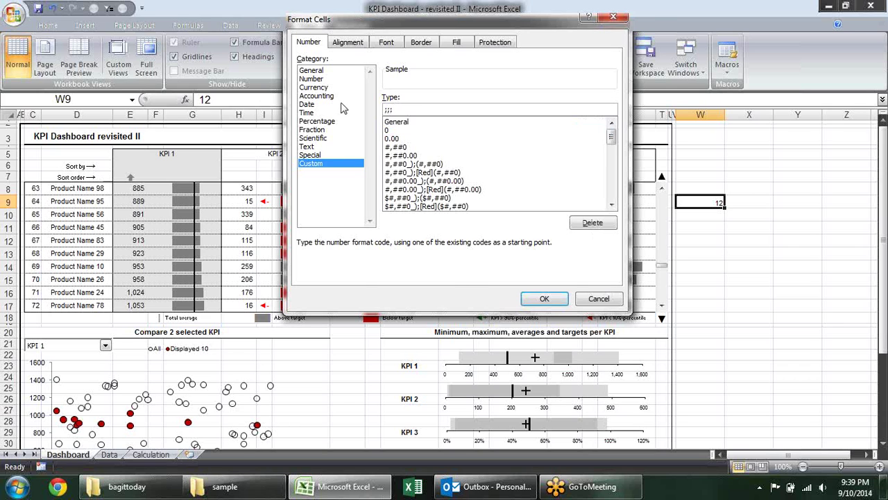
{"action": "key", "text": "Return"}
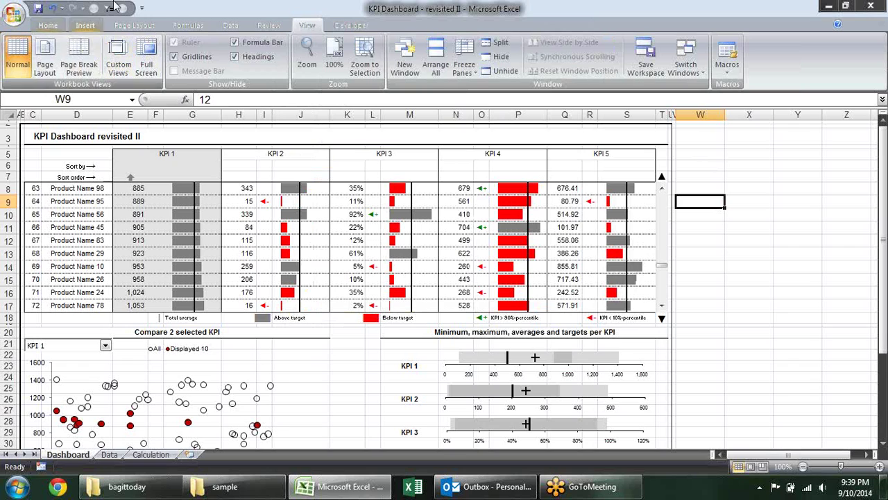
Step: Fill cell W9 yellow
{"action": "left_click", "coordinate": [56, 26]}
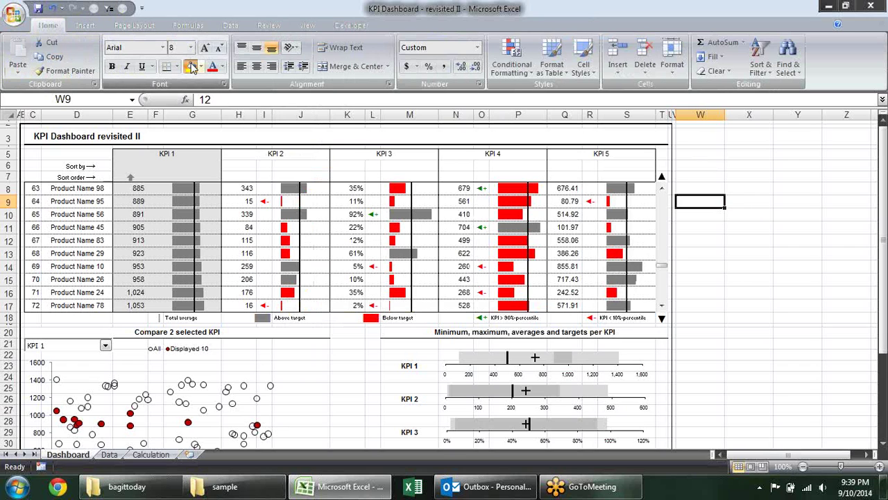
{"action": "left_click", "coordinate": [192, 66]}
{"action": "left_click", "coordinate": [201, 67]}
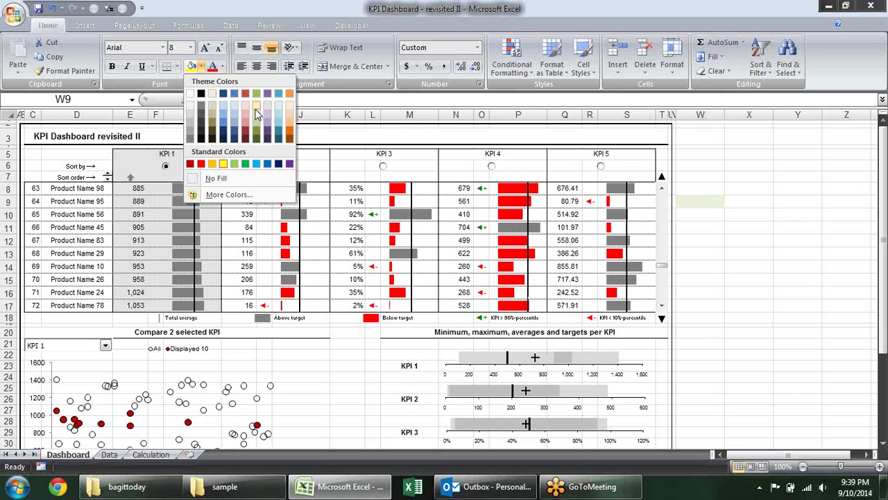
{"action": "left_click", "coordinate": [223, 163]}
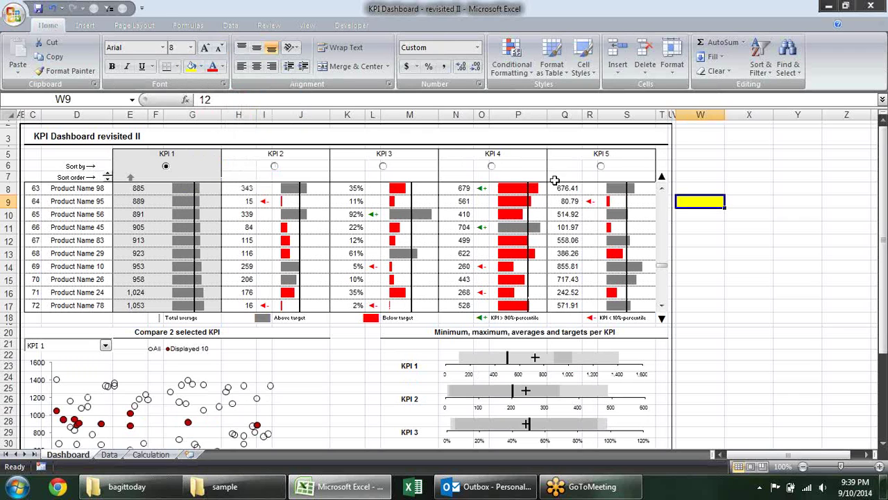
Step: Remove the ;;; format so 12 shows again, then clear W9 entirely
{"action": "key", "text": "ctrl+1"}
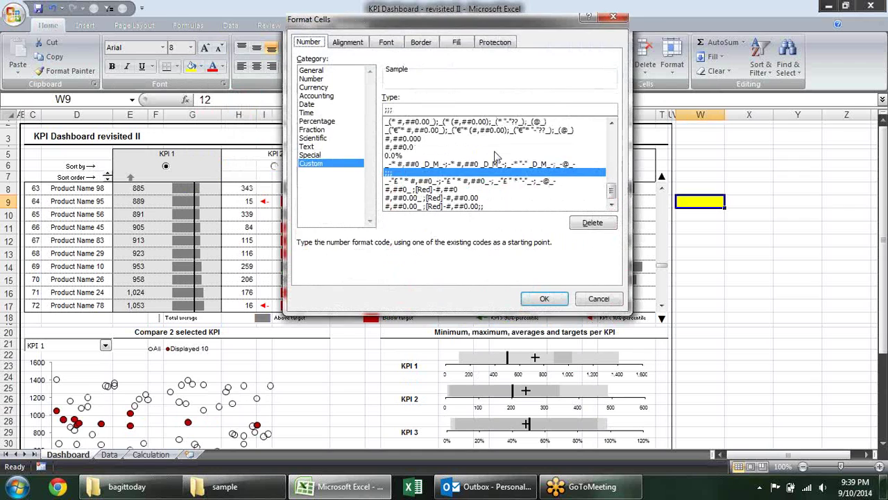
{"action": "double_click", "coordinate": [459, 106]}
{"action": "key", "text": "BackSpace"}
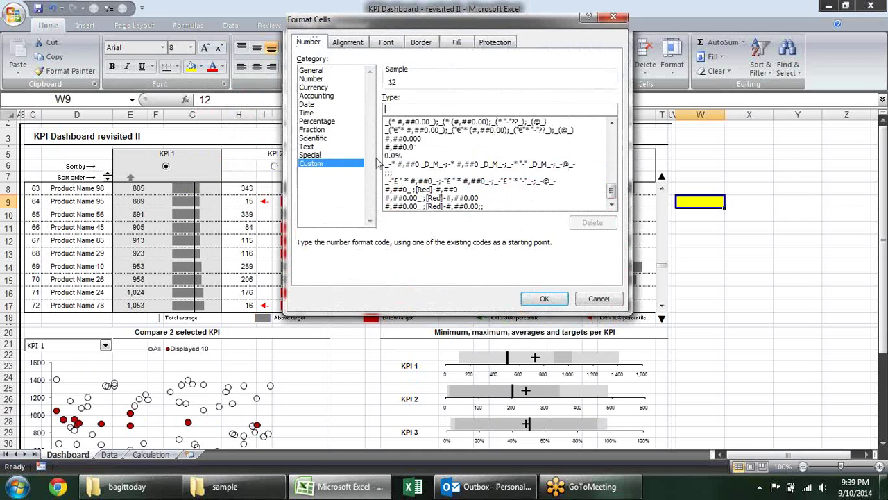
{"action": "left_click", "coordinate": [545, 298]}
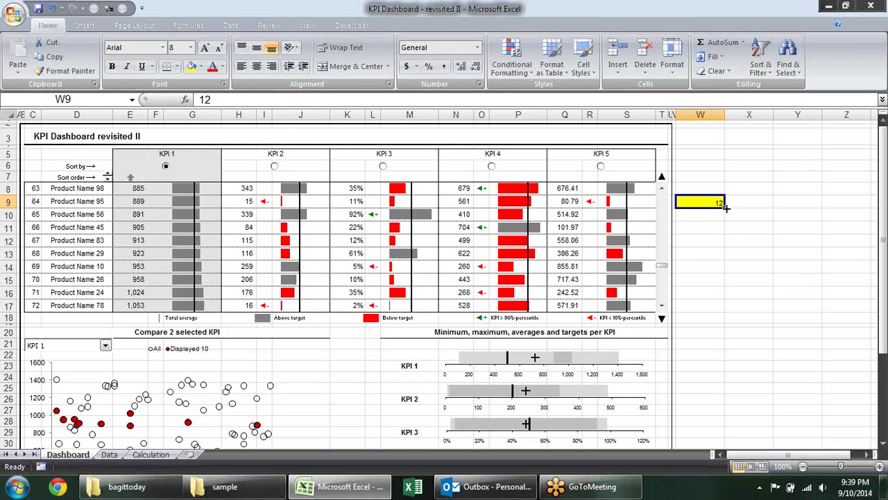
{"action": "key", "text": "alt+e"}
{"action": "key", "text": "a"}
{"action": "key", "text": "f"}
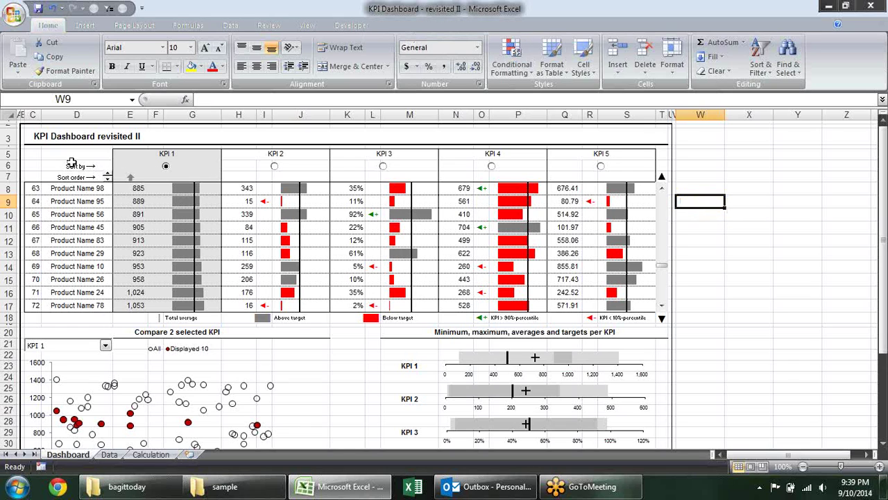
{"action": "left_click", "coordinate": [161, 169]}
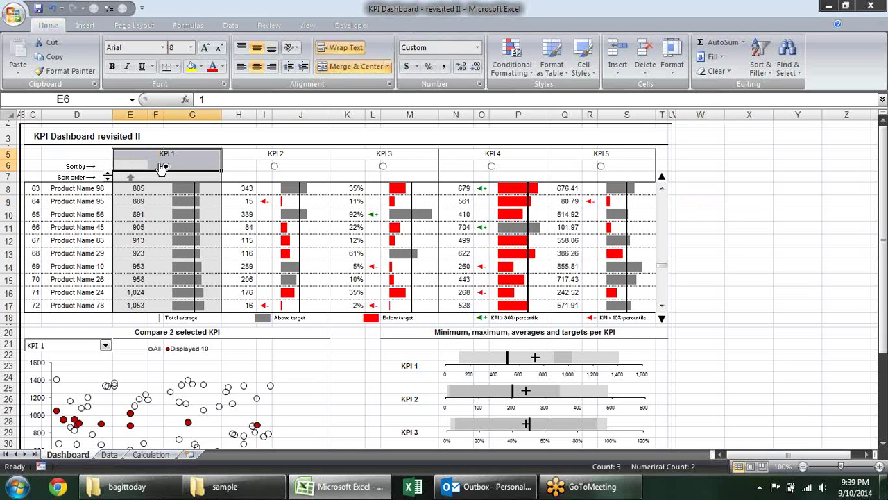
{"action": "left_click", "coordinate": [125, 169]}
{"action": "left_click", "coordinate": [229, 170]}
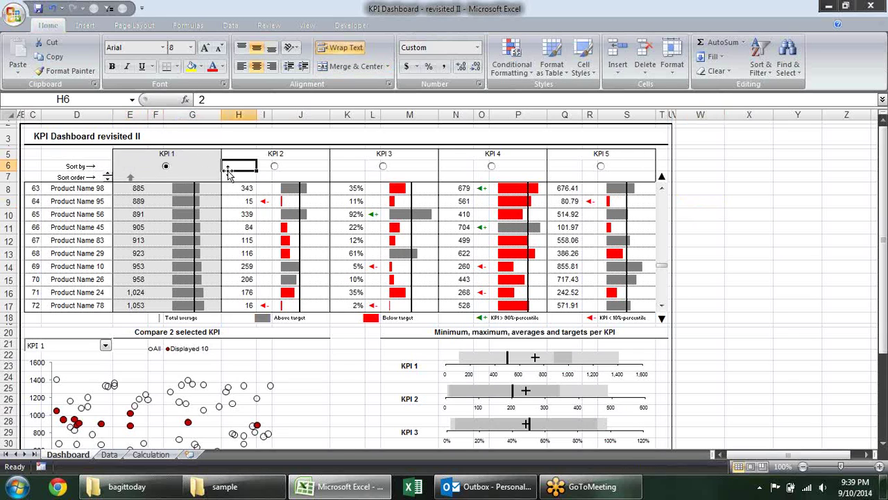
{"action": "left_click", "coordinate": [142, 167]}
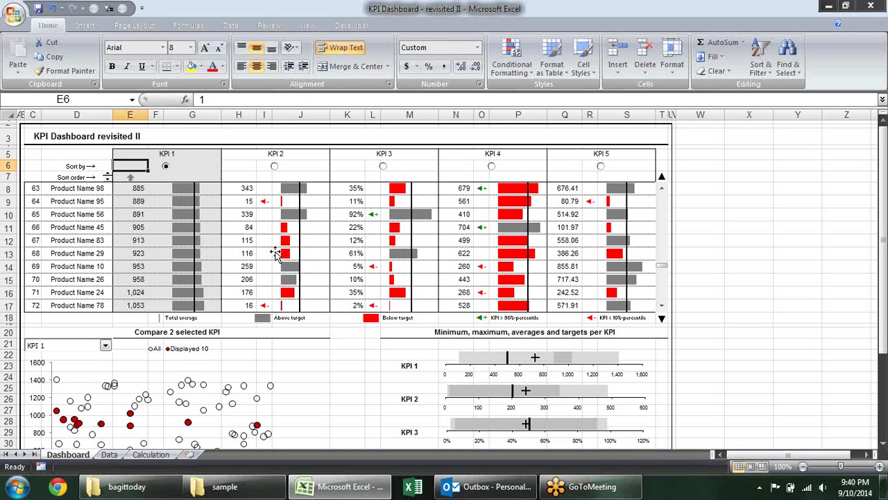
{"action": "left_click", "coordinate": [524, 72]}
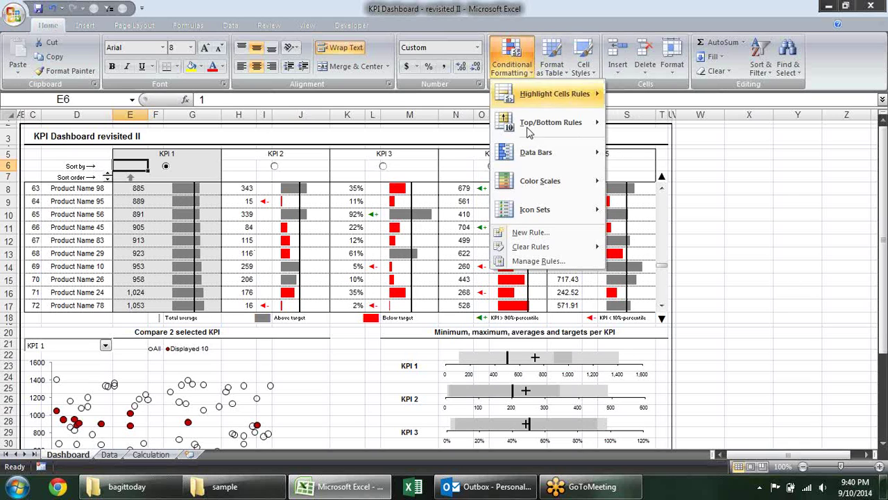
{"action": "left_click", "coordinate": [527, 260]}
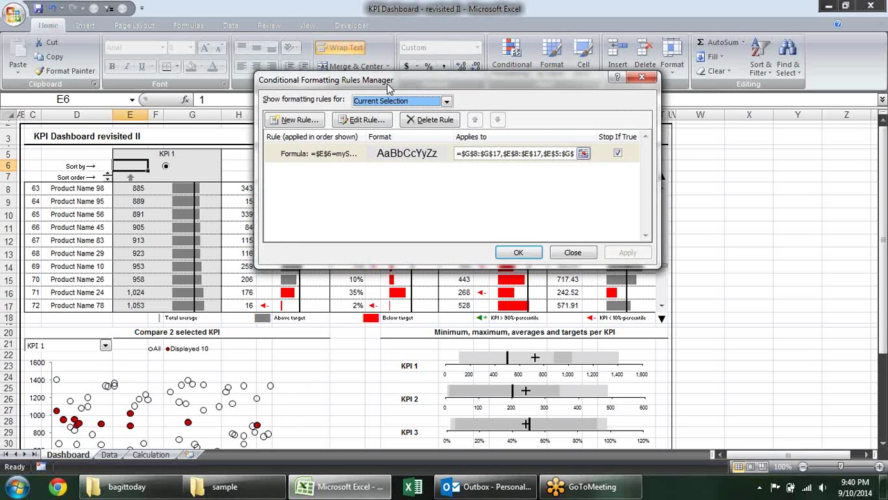
{"action": "left_click_drag", "start_coordinate": [369, 86], "coordinate": [431, 72]}
{"action": "double_click", "coordinate": [415, 142]}
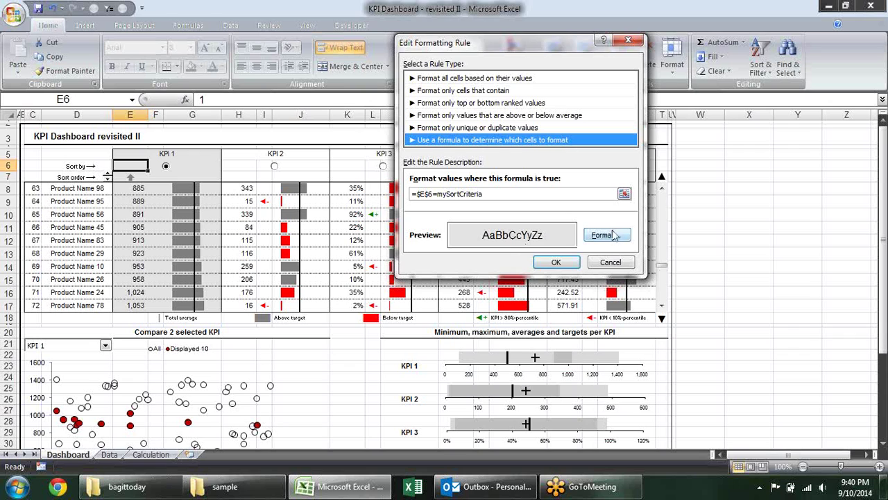
{"action": "left_click", "coordinate": [607, 236]}
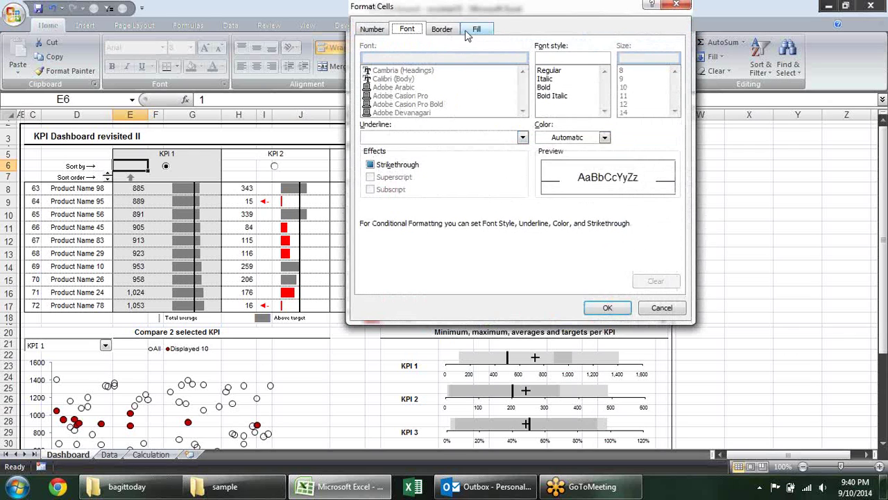
{"action": "left_click", "coordinate": [476, 29]}
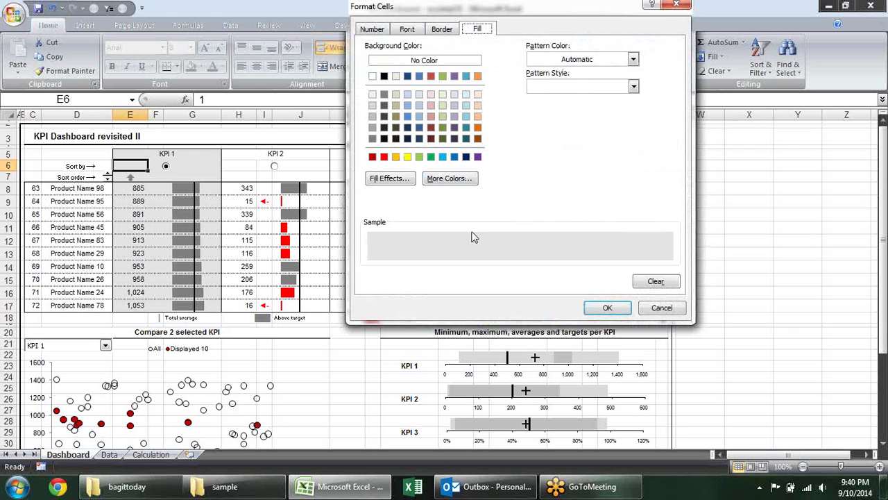
{"action": "key", "text": "Return"}
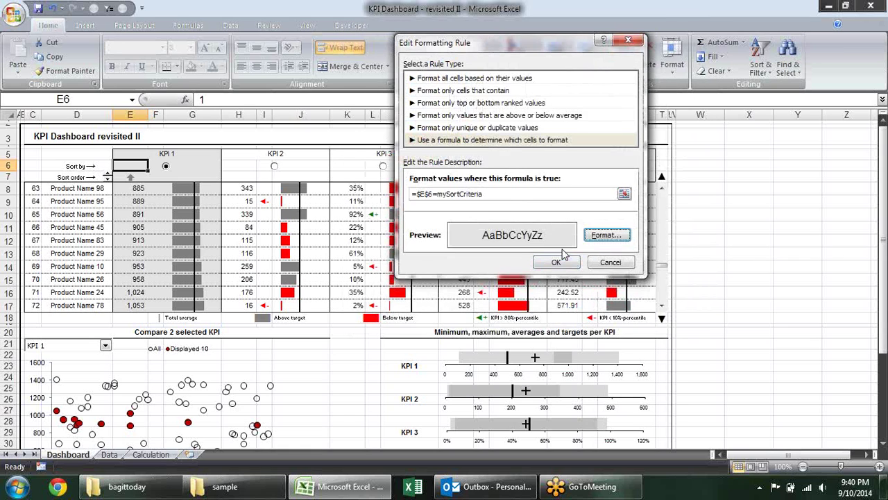
{"action": "key", "text": "Return"}
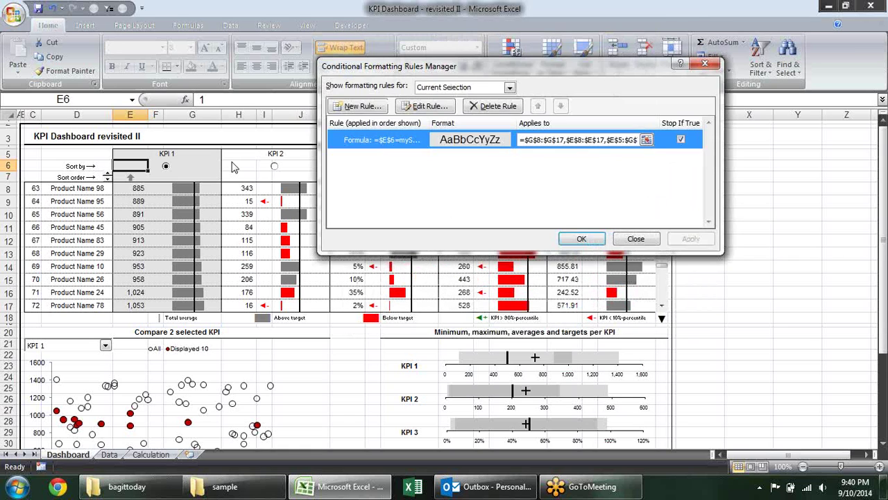
{"action": "key", "text": "Return"}
{"action": "left_click", "coordinate": [236, 165]}
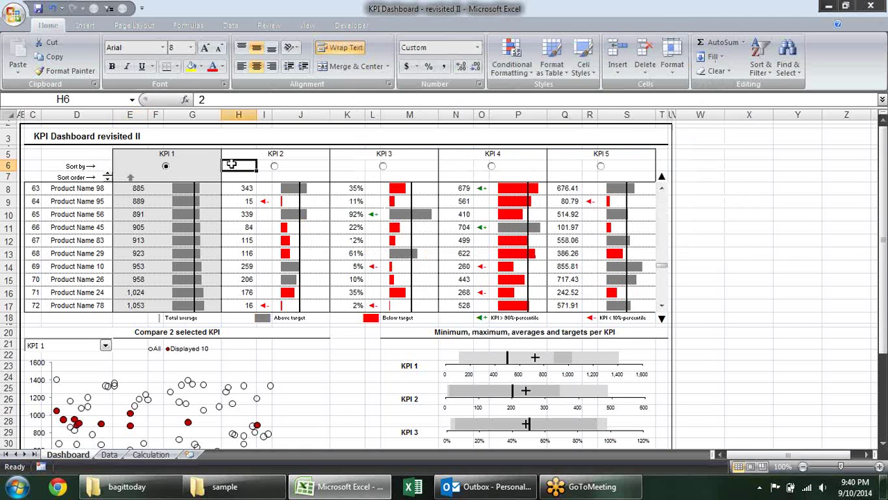
{"action": "left_click", "coordinate": [511, 59]}
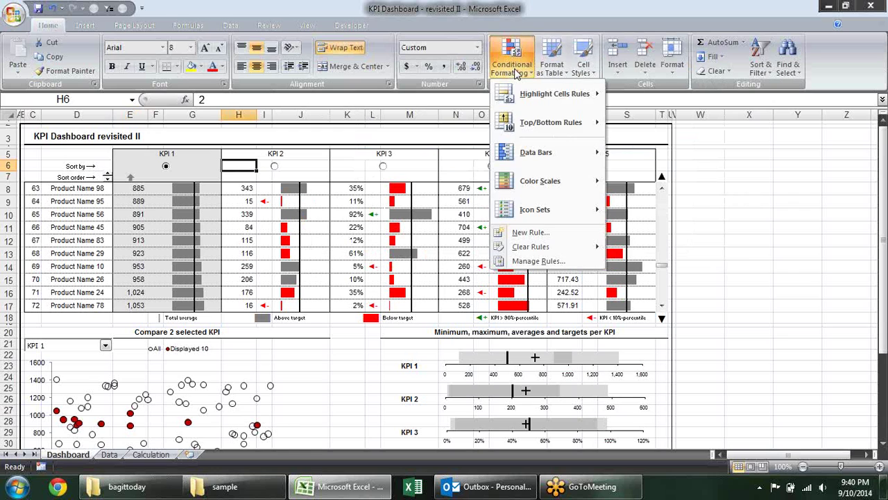
{"action": "left_click", "coordinate": [528, 261]}
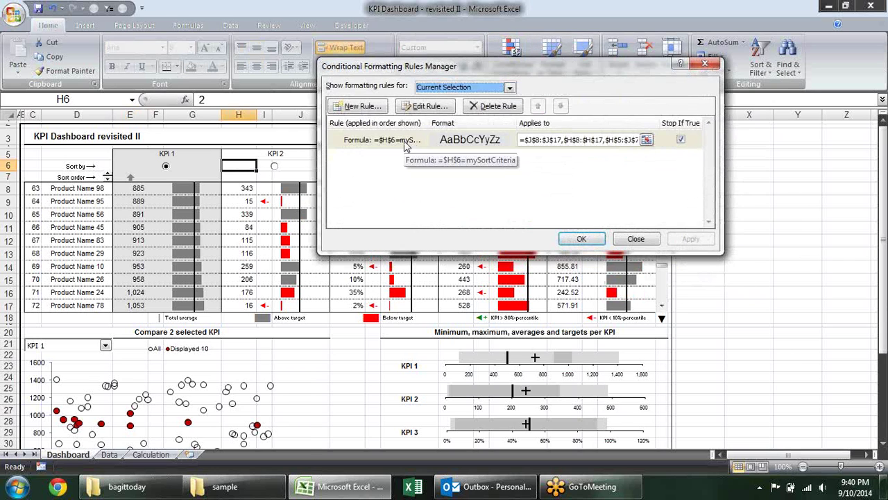
{"action": "key", "text": "Escape"}
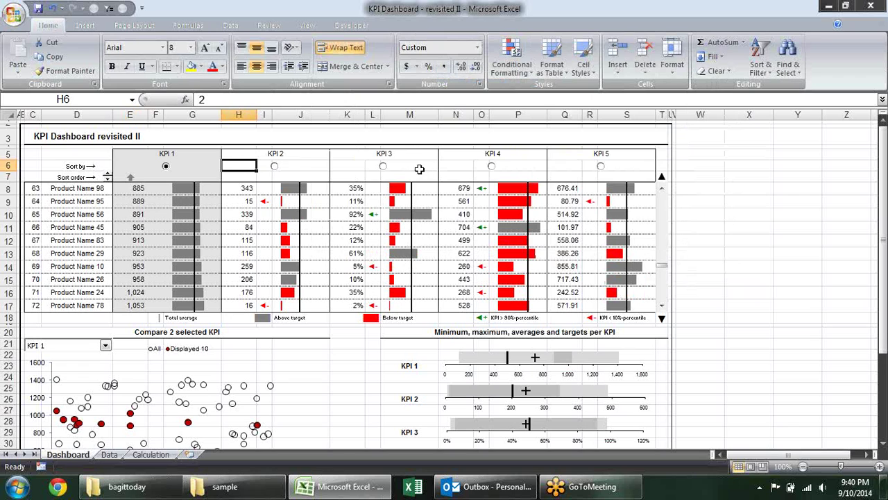
{"action": "left_click", "coordinate": [348, 164]}
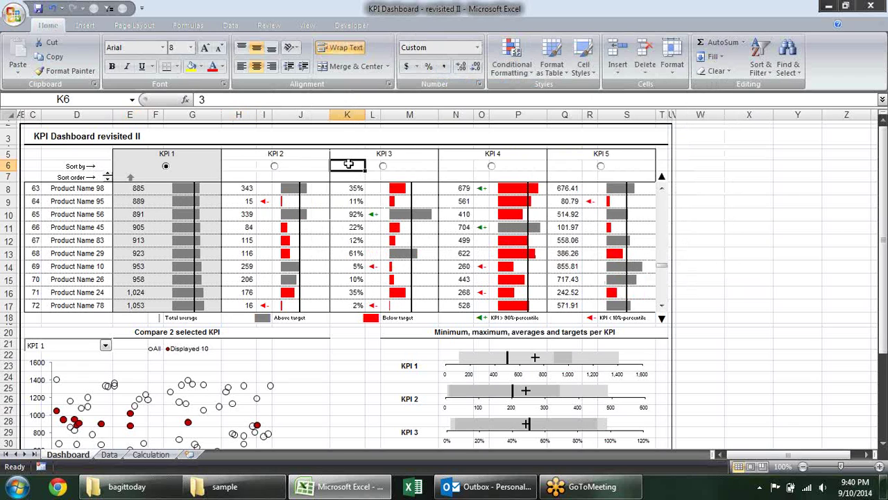
{"action": "left_click", "coordinate": [468, 164]}
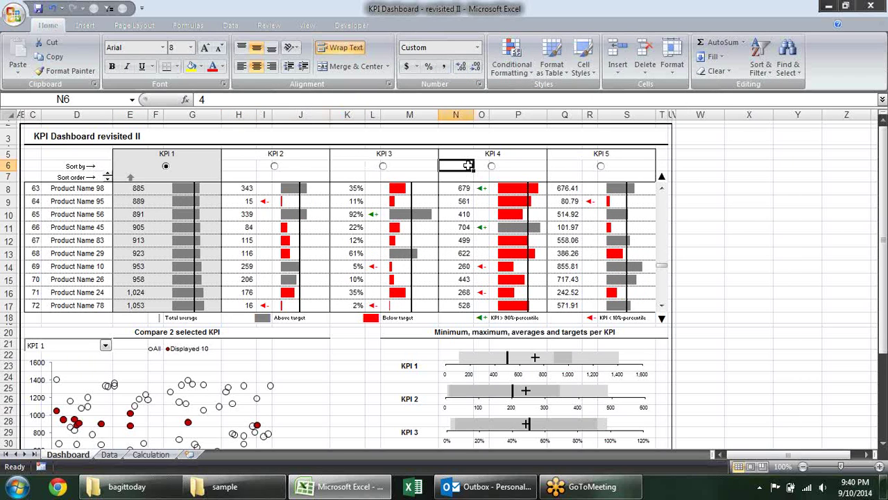
{"action": "left_click", "coordinate": [511, 59]}
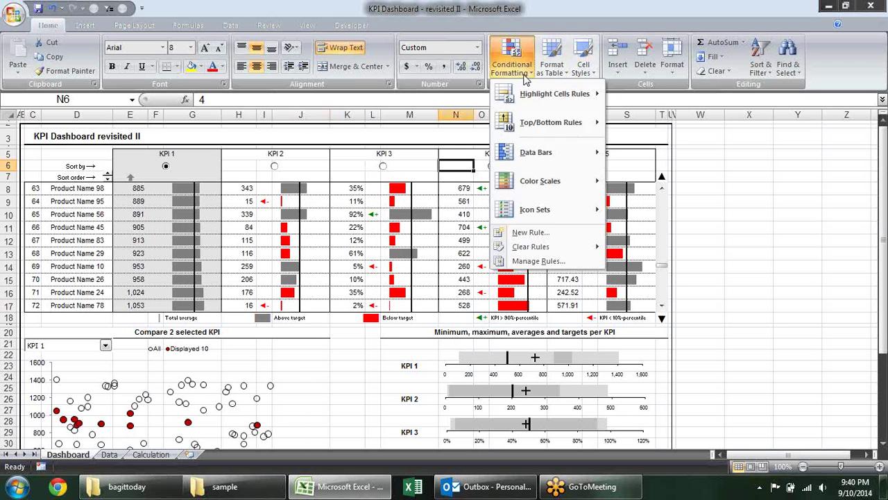
{"action": "left_click", "coordinate": [555, 261]}
{"action": "double_click", "coordinate": [452, 148]}
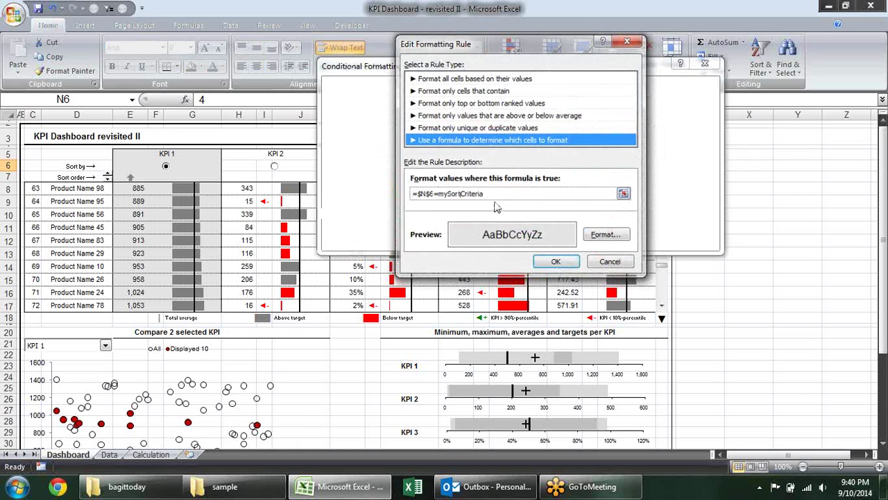
{"action": "key", "text": "Escape"}
{"action": "key", "text": "Escape"}
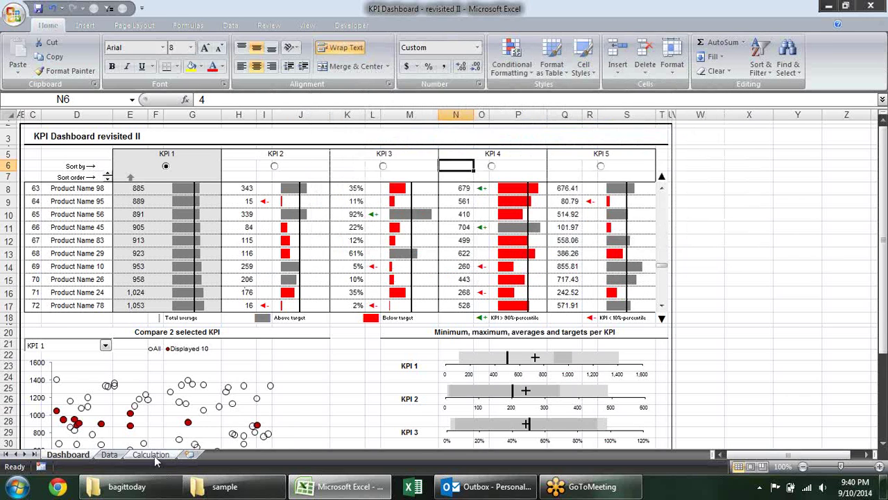
Step: Locate the mySortCriteria named cell on the Calculation sheet via the Name Box
{"action": "left_click", "coordinate": [151, 455]}
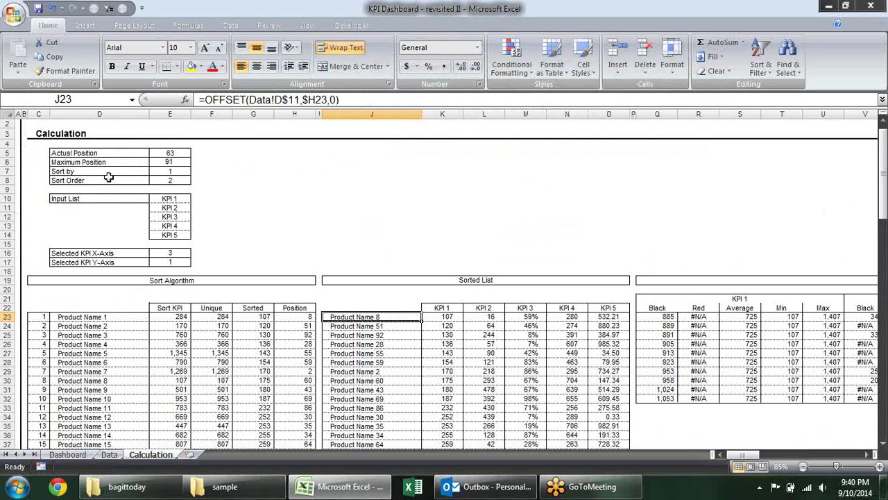
{"action": "left_click", "coordinate": [132, 99]}
{"action": "left_click", "coordinate": [109, 116]}
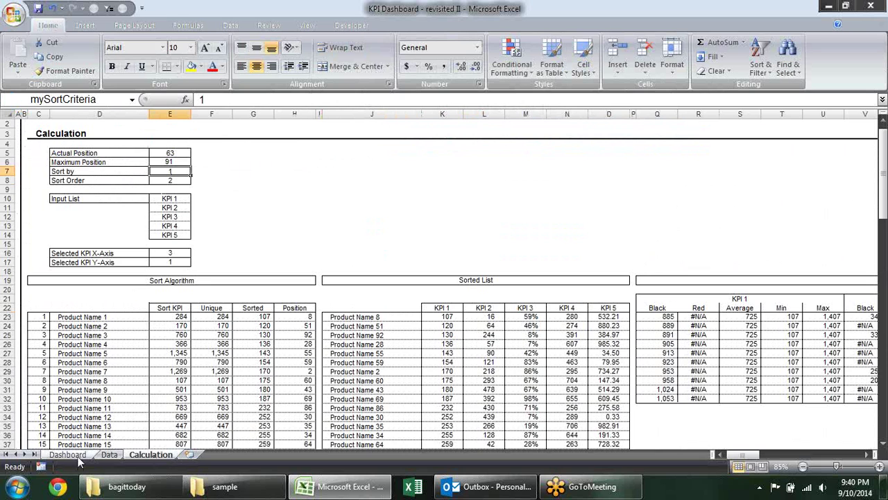
{"action": "left_click", "coordinate": [75, 455]}
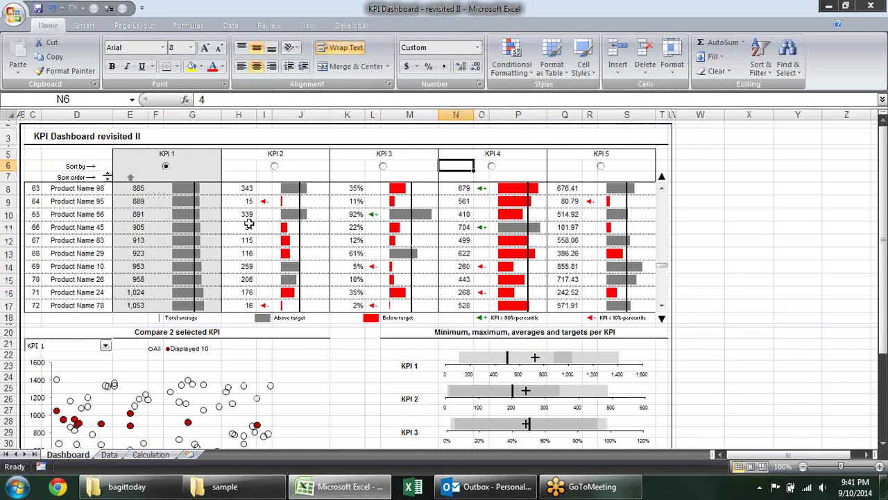
Step: Sort through KPI 2–5, ending on KPI 5, and enlarge the formula bar to show N7's formula
{"action": "left_click", "coordinate": [274, 167]}
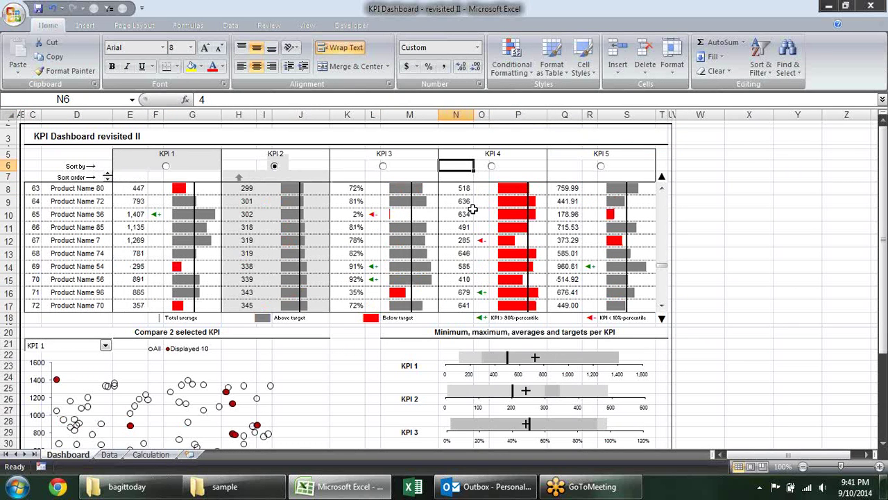
{"action": "left_click", "coordinate": [245, 163]}
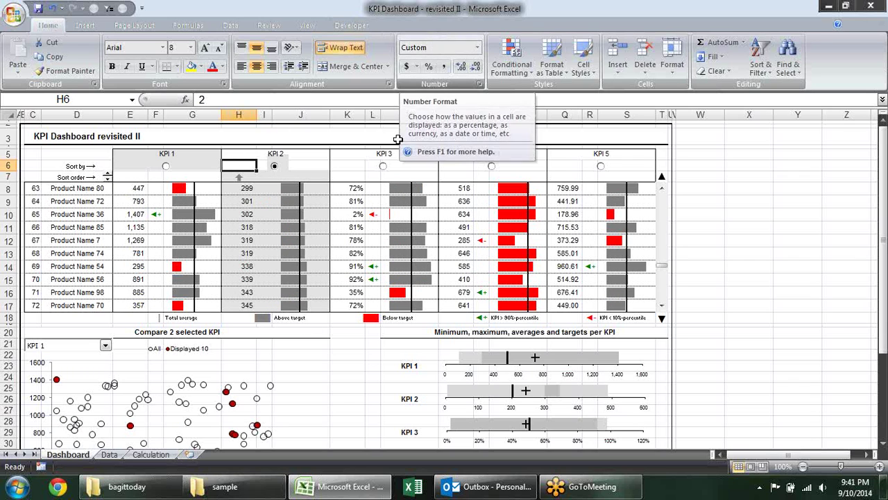
{"action": "left_click", "coordinate": [383, 166]}
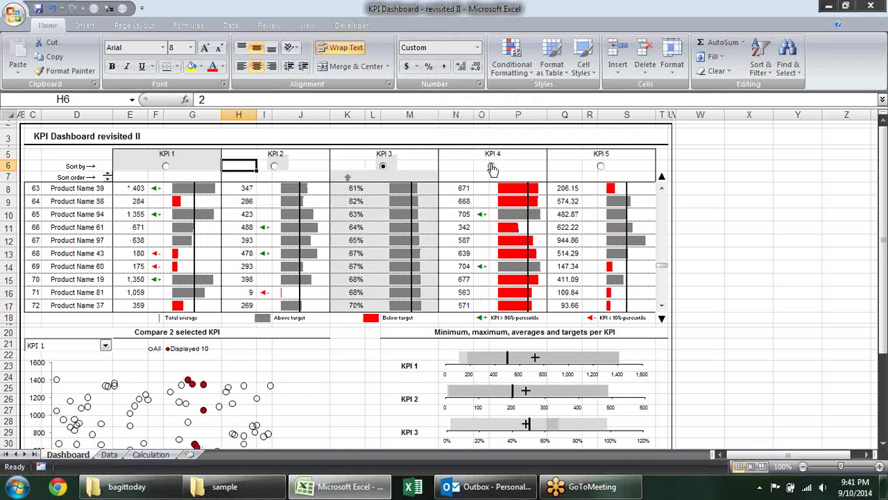
{"action": "left_click", "coordinate": [492, 167]}
{"action": "left_click", "coordinate": [600, 166]}
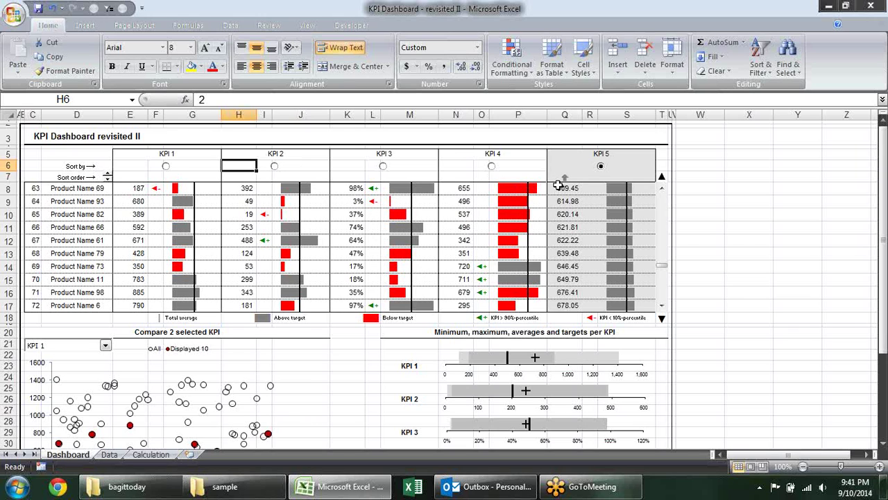
{"action": "left_click", "coordinate": [444, 175]}
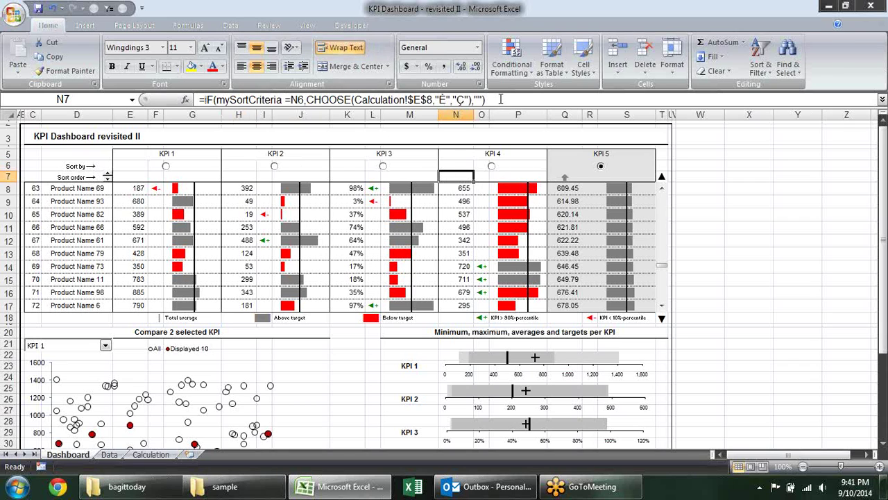
{"action": "left_click_drag", "start_coordinate": [502, 111], "coordinate": [502, 124]}
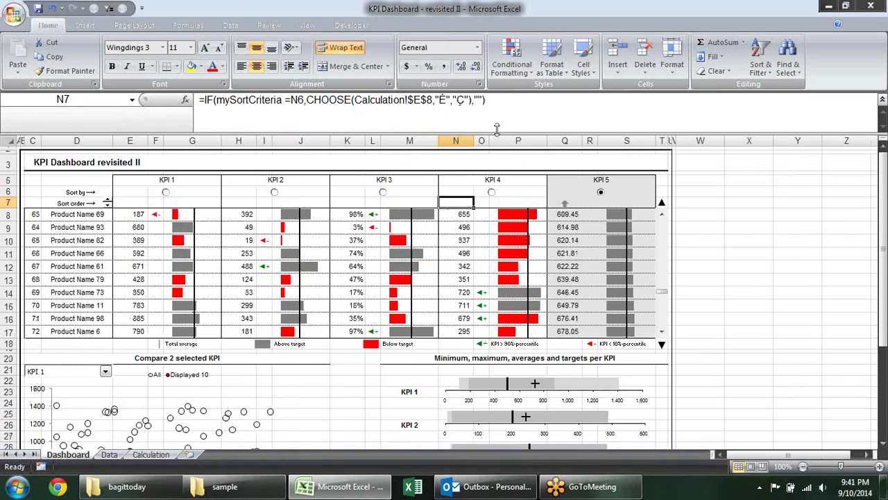
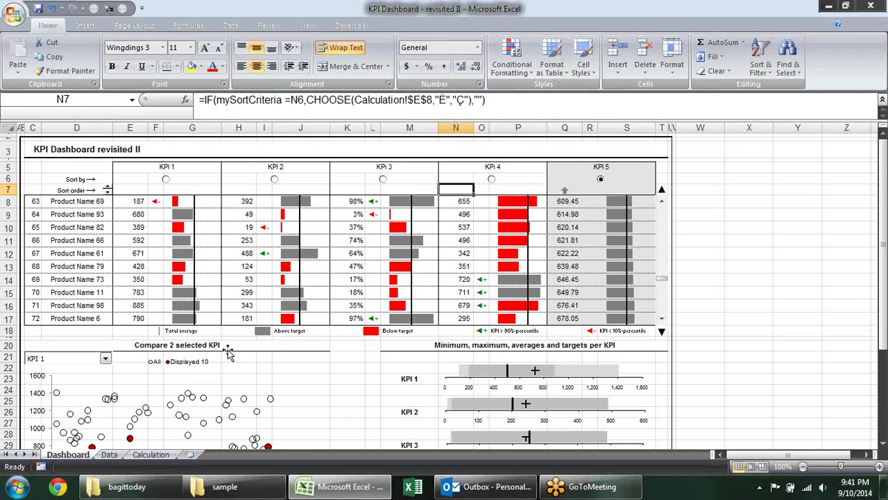
Step: Check the Sort Order value on the Calculation sheet and inspect the dashboard's sort indicator formulas
{"action": "left_click", "coordinate": [151, 454]}
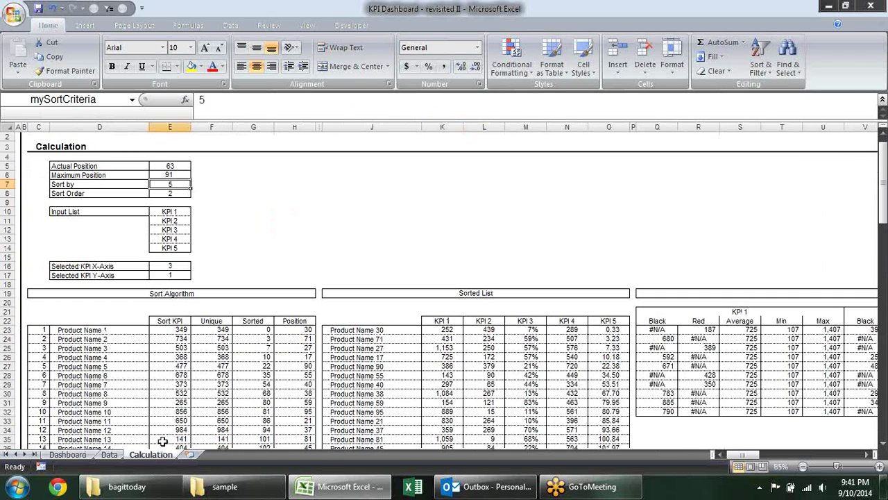
{"action": "left_click", "coordinate": [170, 193]}
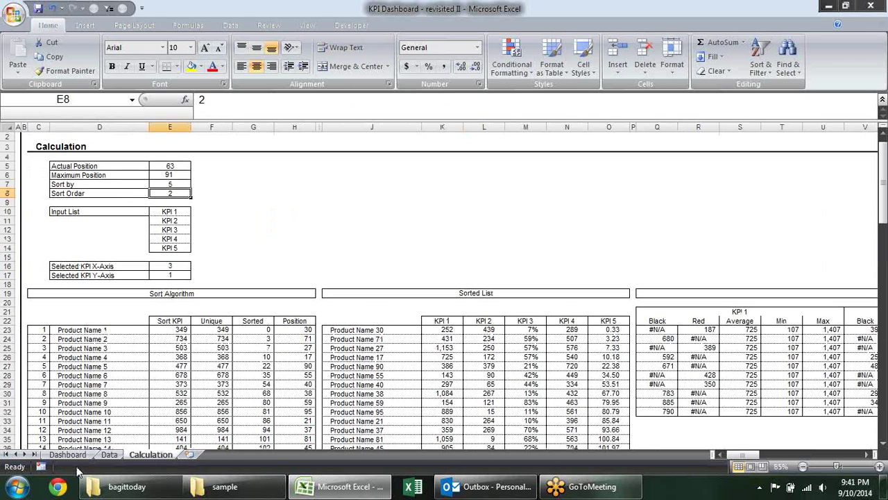
{"action": "left_click", "coordinate": [69, 454]}
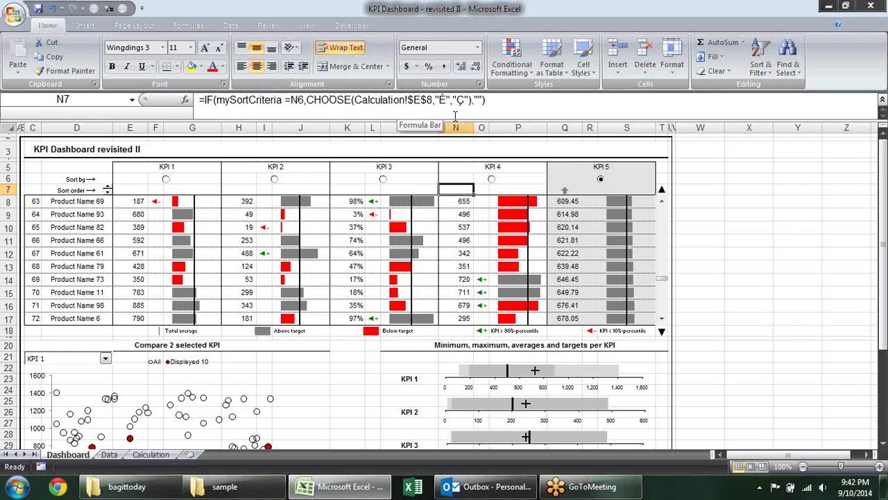
{"action": "double_click", "coordinate": [445, 100]}
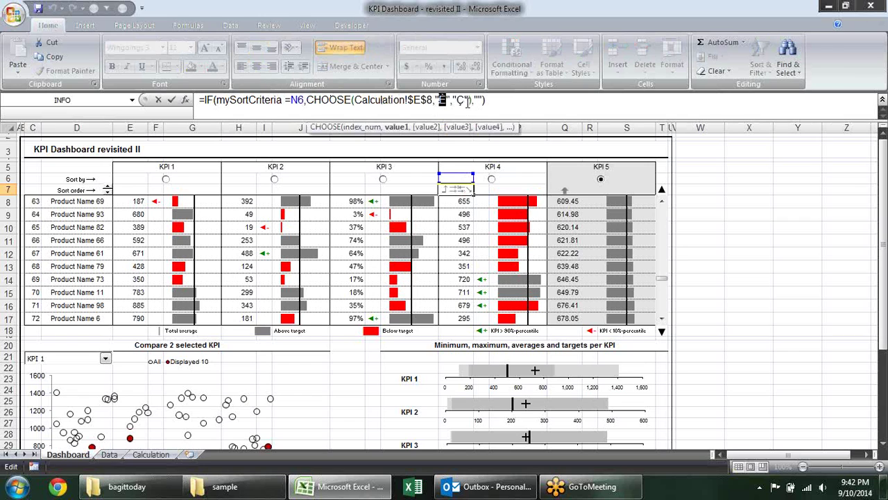
{"action": "key", "text": "Escape"}
{"action": "left_click", "coordinate": [565, 189]}
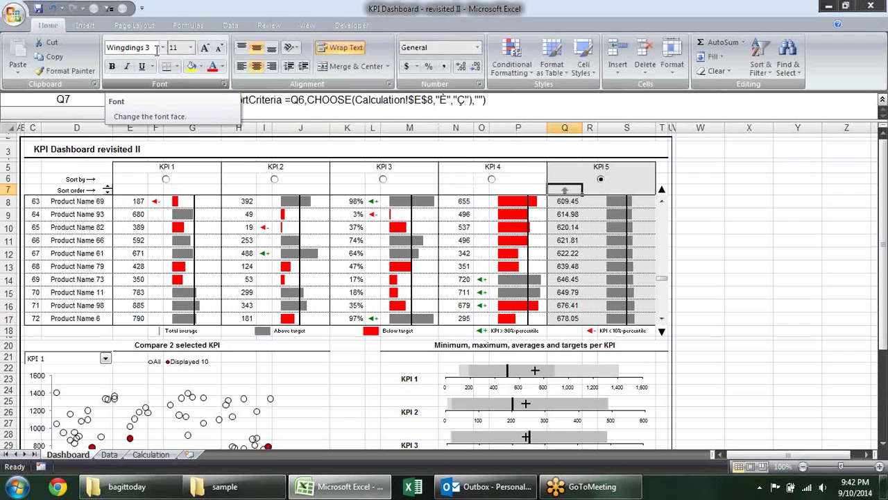
{"action": "left_click", "coordinate": [448, 99]}
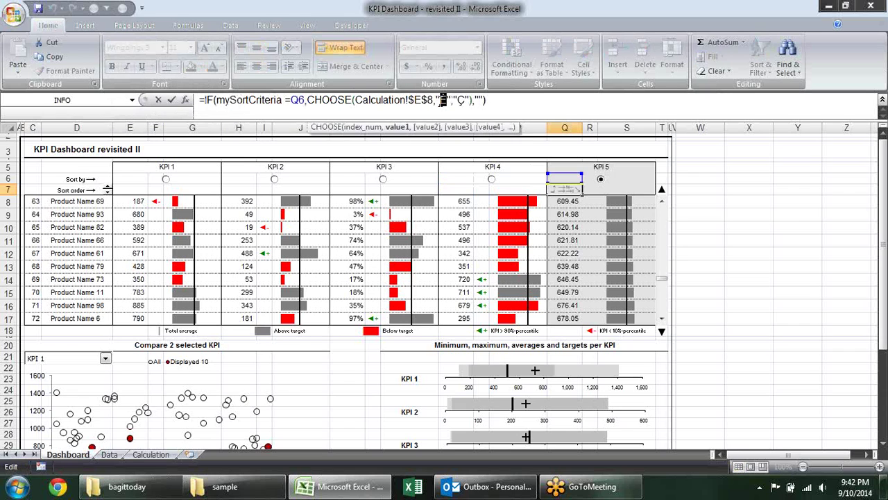
Step: Use scratch cell X8 in Wingdings 3 font to see the glyphs of the sort-indicator symbols
{"action": "left_click", "coordinate": [741, 202]}
{"action": "double_click", "coordinate": [741, 203]}
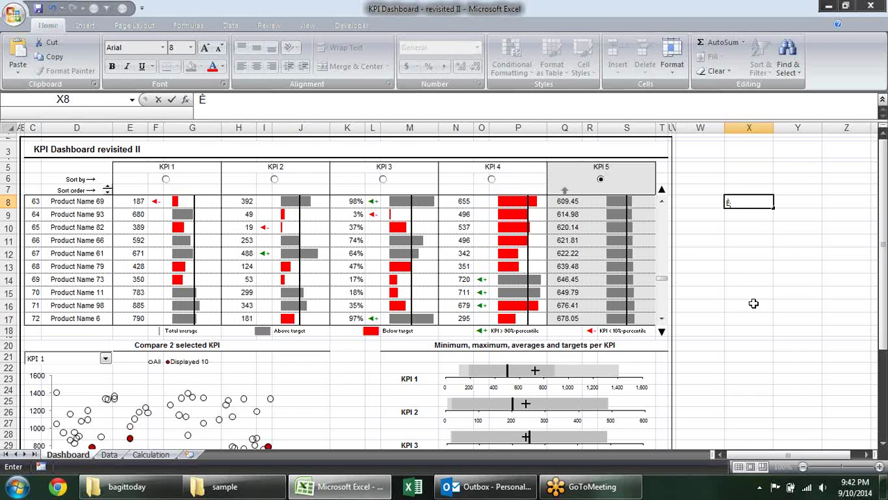
{"action": "key", "text": "Return"}
{"action": "left_click", "coordinate": [747, 203]}
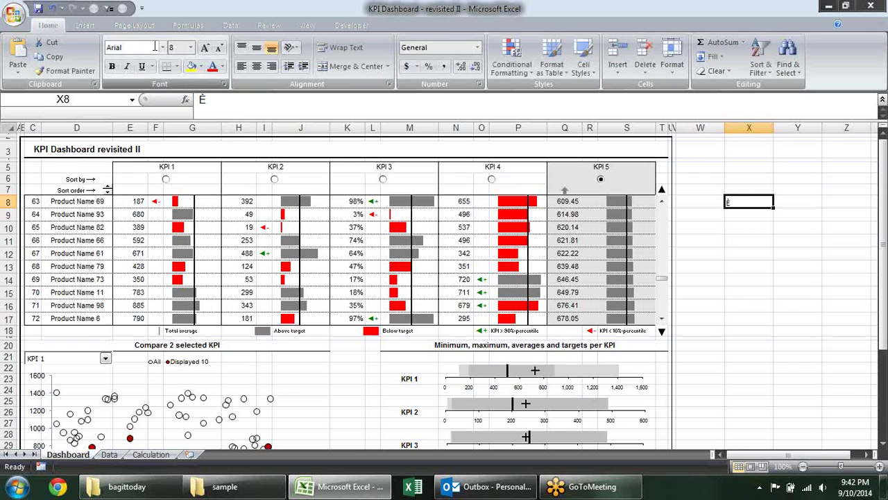
{"action": "type", "text": "Wingdings 3"}
{"action": "key", "text": "Return"}
{"action": "left_click", "coordinate": [568, 190]}
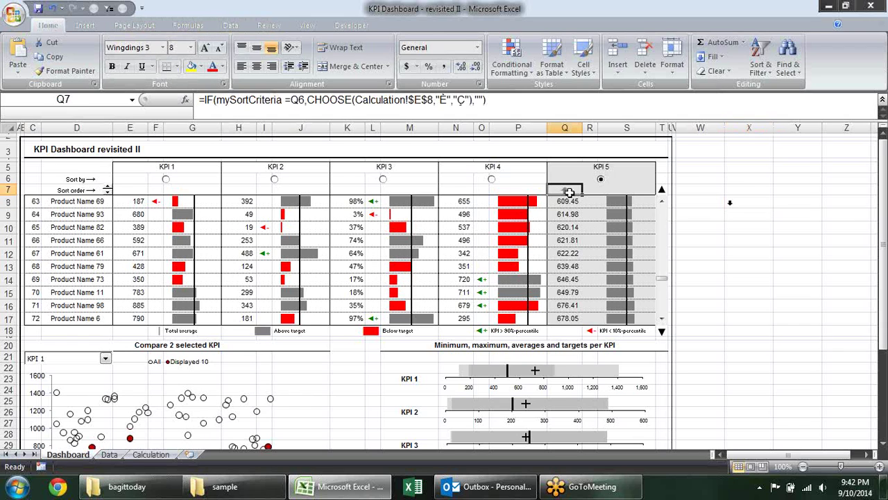
{"action": "left_click", "coordinate": [462, 99]}
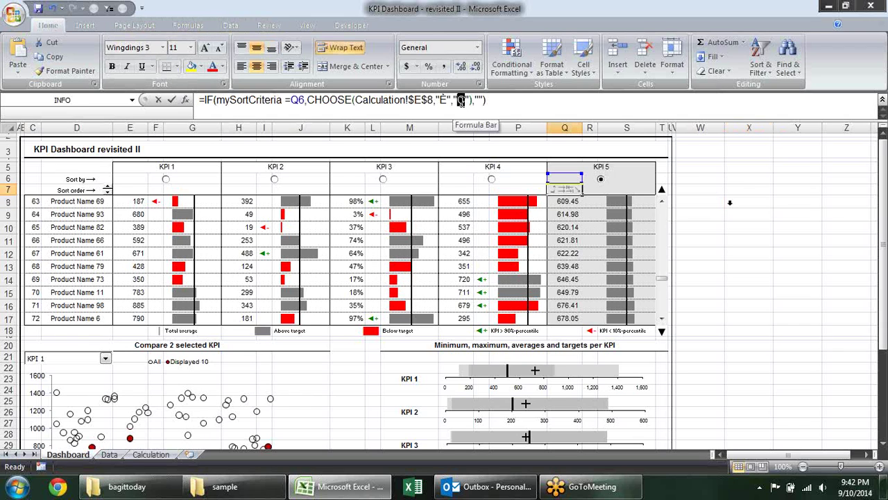
{"action": "left_click", "coordinate": [737, 201]}
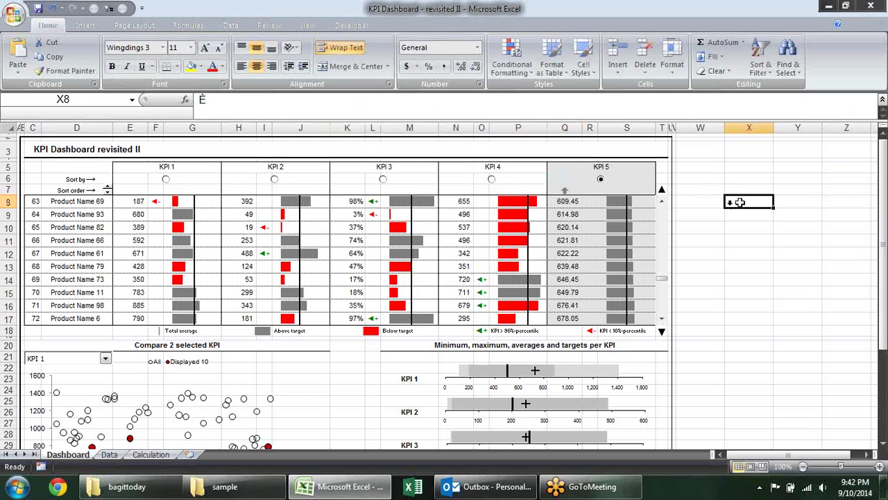
{"action": "type", "text": "Ç"}
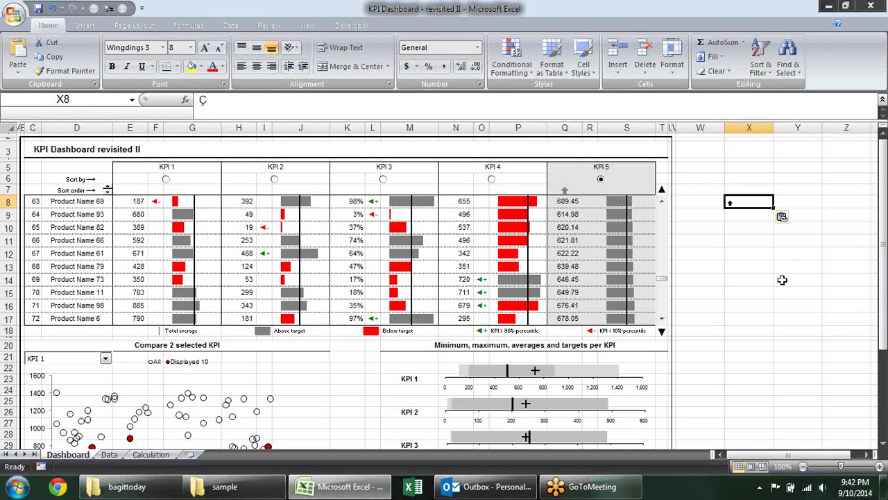
Step: Recheck the KPI 5 sort value and arrow formula, then clear the test symbol from X8
{"action": "left_click", "coordinate": [566, 180]}
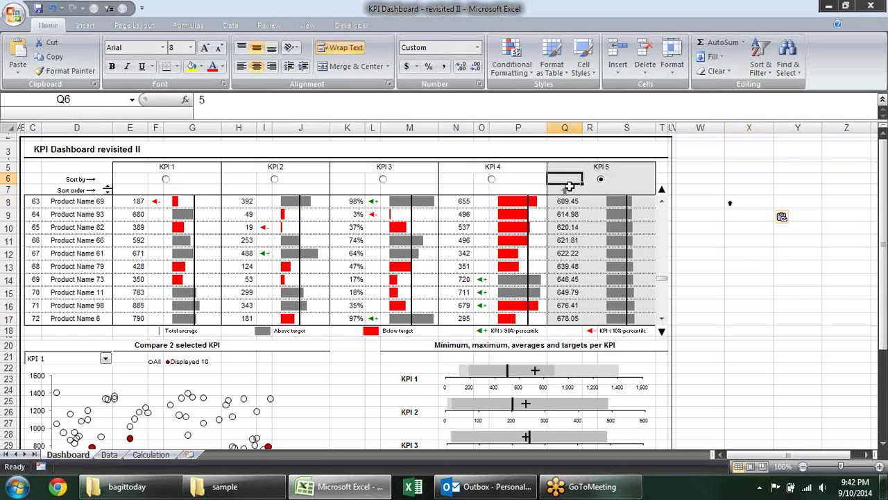
{"action": "left_click", "coordinate": [568, 188]}
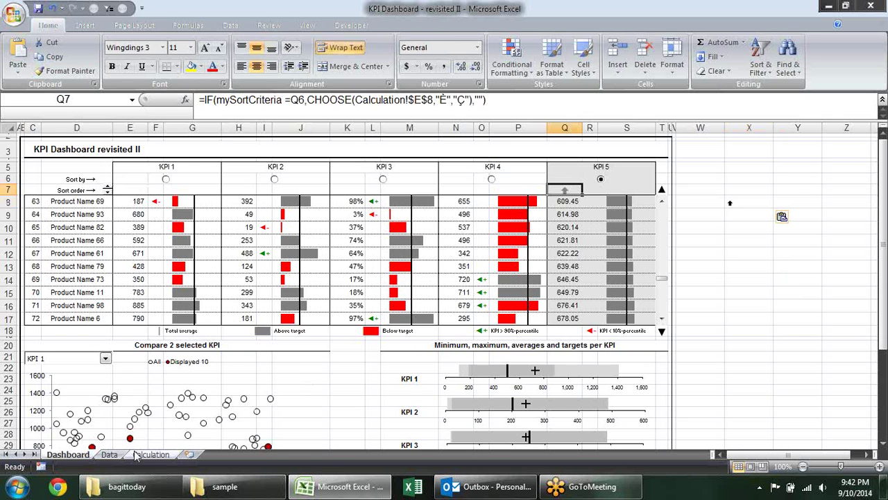
{"action": "left_click", "coordinate": [145, 455]}
{"action": "left_click", "coordinate": [92, 455]}
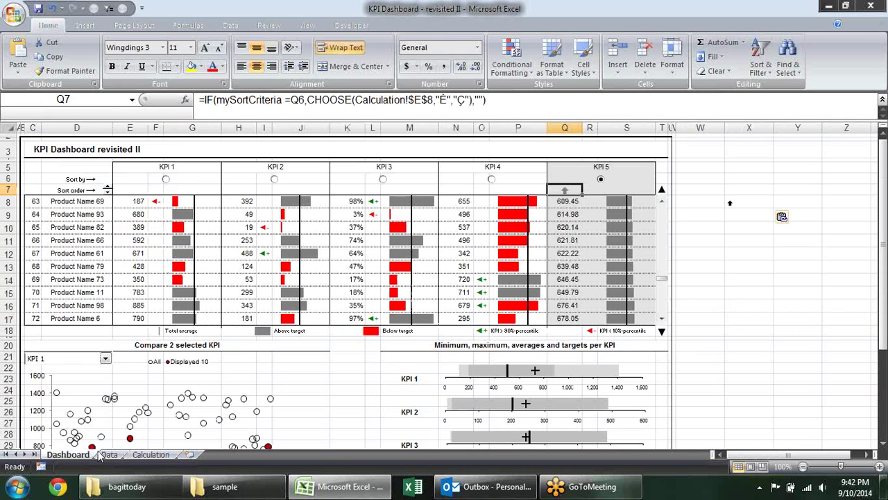
{"action": "left_click", "coordinate": [730, 209]}
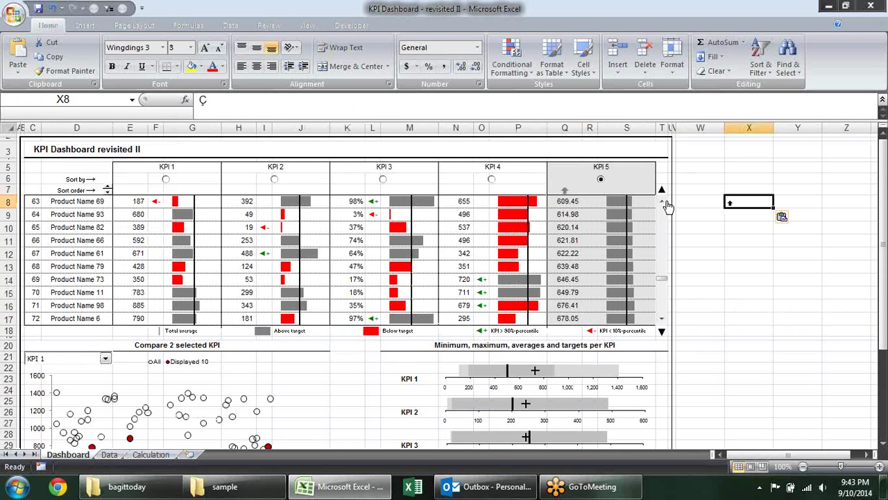
{"action": "key", "text": "Delete"}
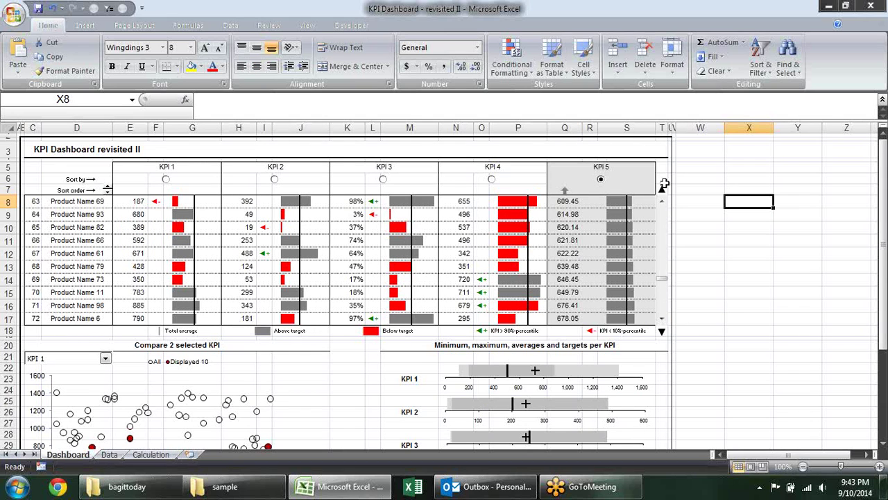
Step: Scroll the KPI table to products 91–100 and view the down-arrow formula in T18
{"action": "left_click_drag", "start_coordinate": [663, 285], "coordinate": [664, 199]}
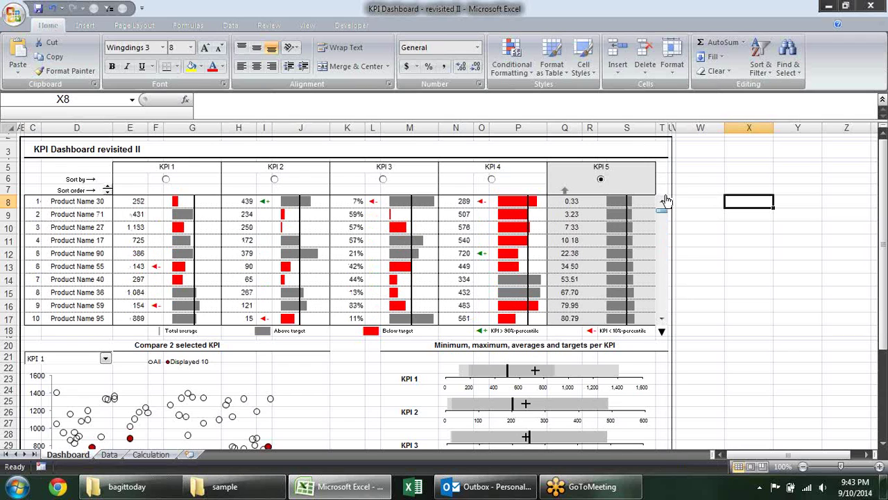
{"action": "left_click", "coordinate": [665, 193]}
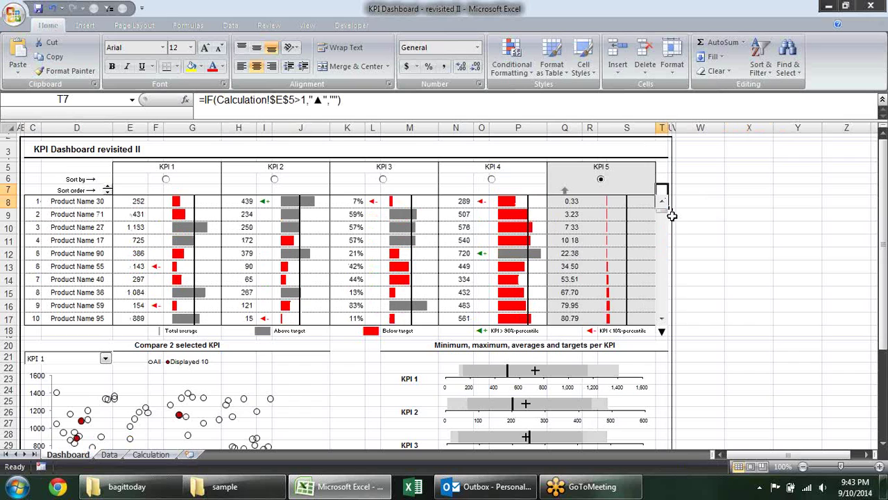
{"action": "left_click_drag", "start_coordinate": [662, 208], "coordinate": [662, 310]}
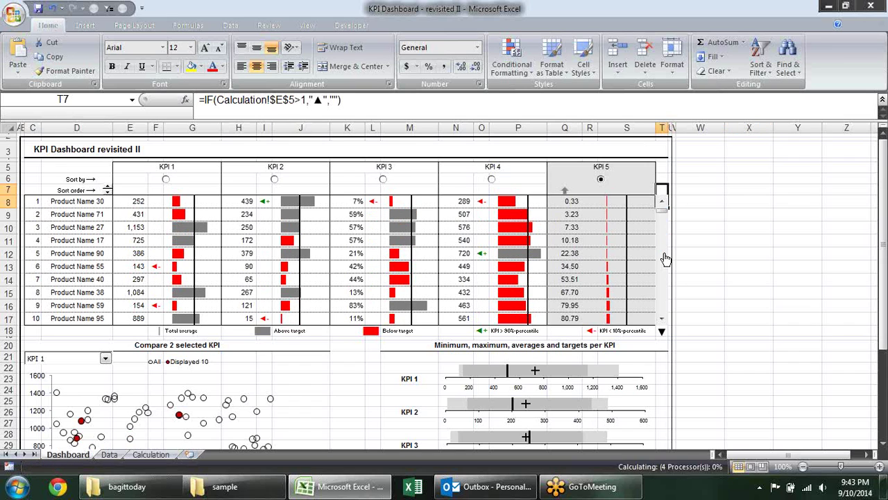
{"action": "left_click", "coordinate": [662, 330]}
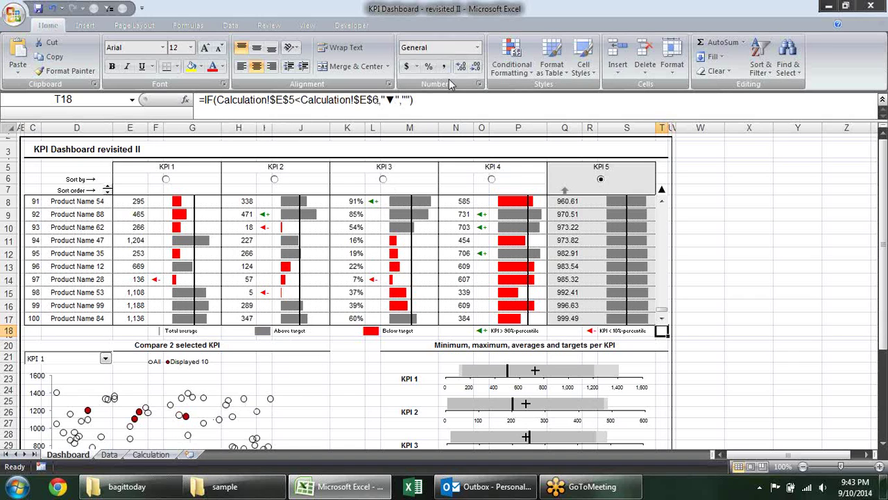
{"action": "left_click", "coordinate": [395, 102]}
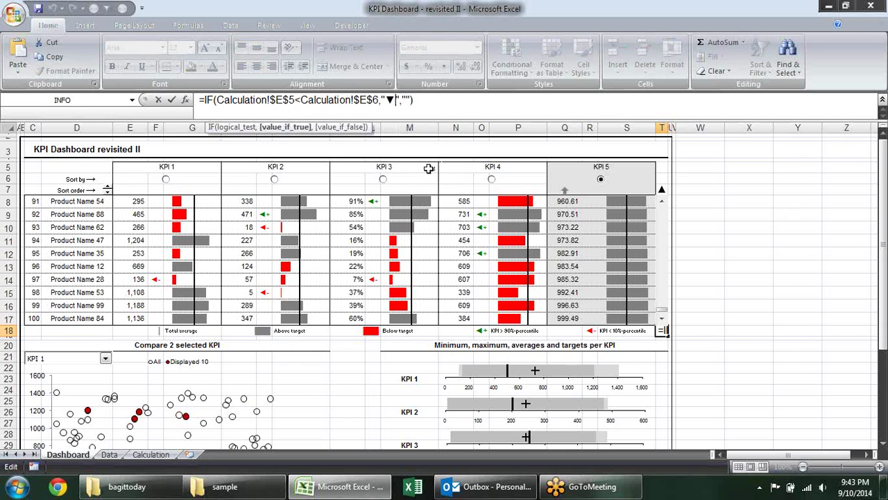
{"action": "key", "text": "Escape"}
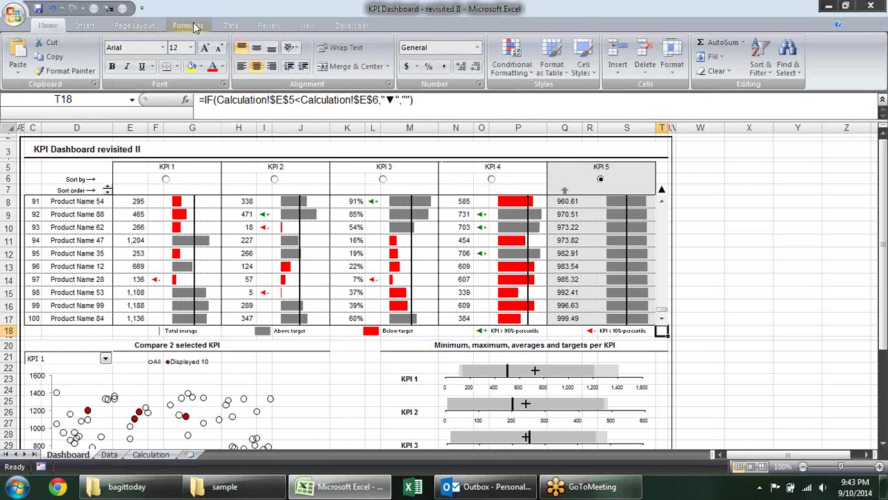
{"action": "left_click", "coordinate": [84, 25]}
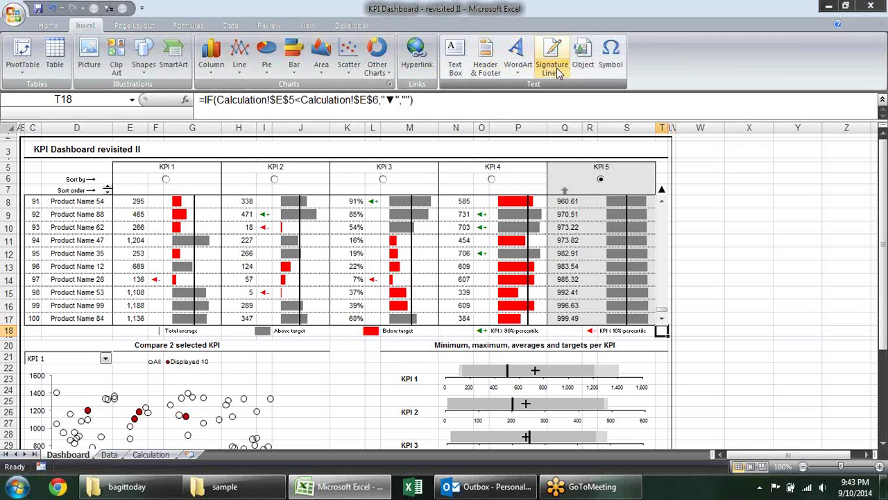
Step: Open the Symbol dialog and set its font to Arial
{"action": "left_click", "coordinate": [611, 52]}
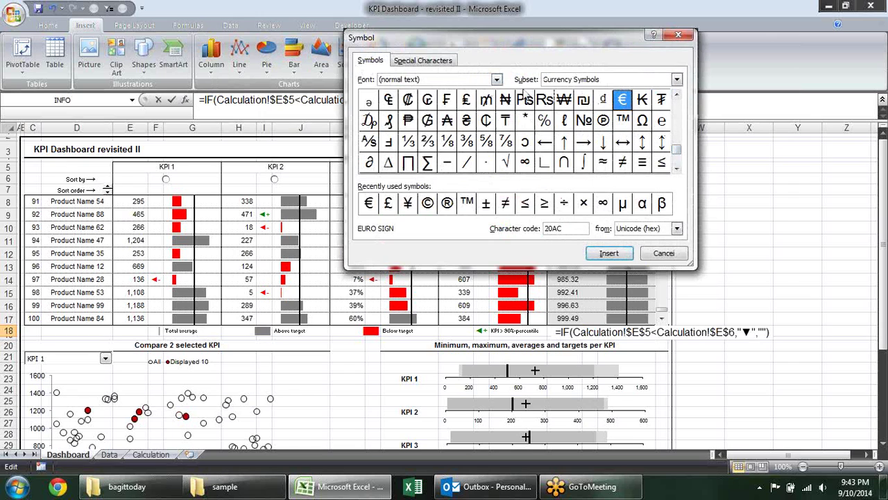
{"action": "left_click", "coordinate": [498, 80]}
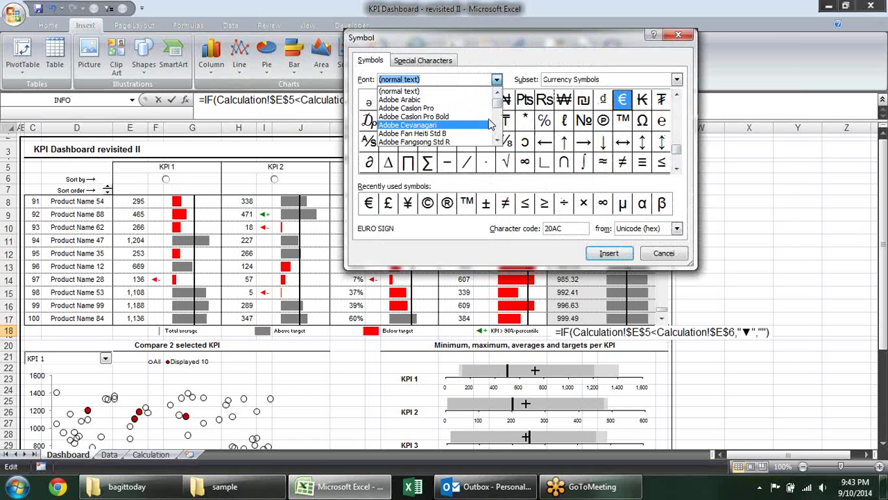
{"action": "scroll", "coordinate": [496, 111], "scroll_direction": "down", "scroll_amount": 5}
{"action": "scroll", "coordinate": [496, 111], "scroll_direction": "down", "scroll_amount": 5}
{"action": "type", "text": "ar"}
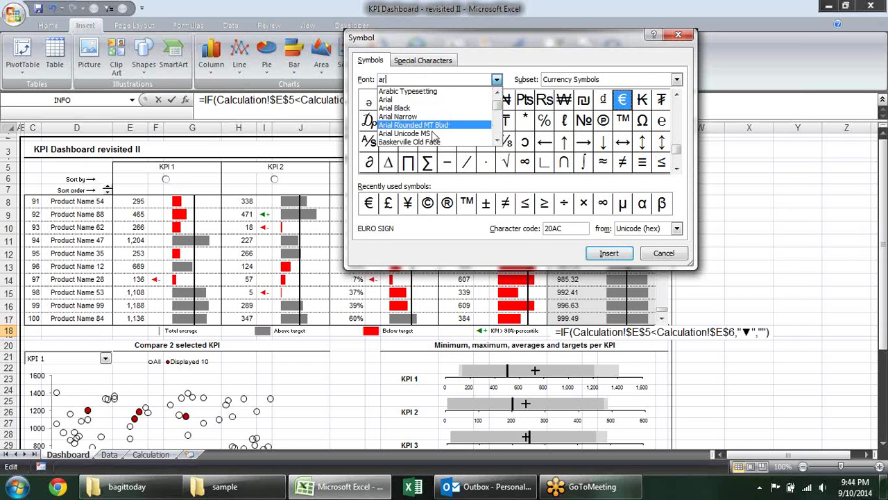
{"action": "left_click", "coordinate": [441, 100]}
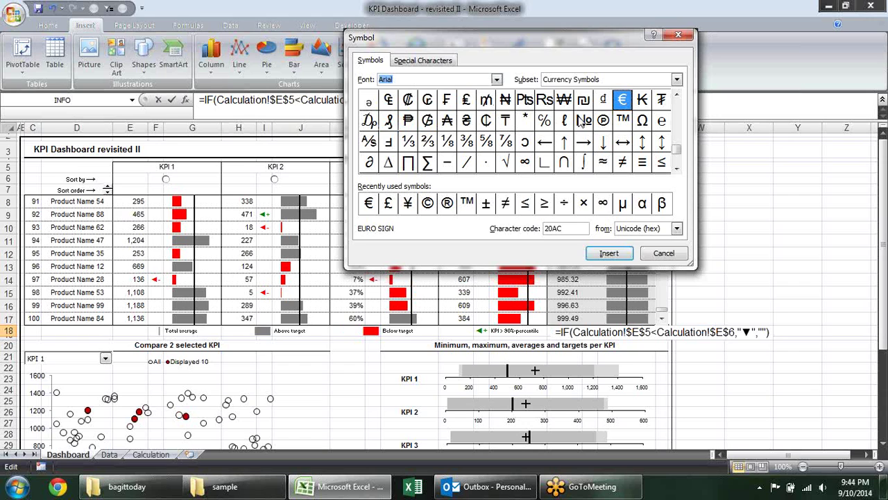
{"action": "key", "text": "Return"}
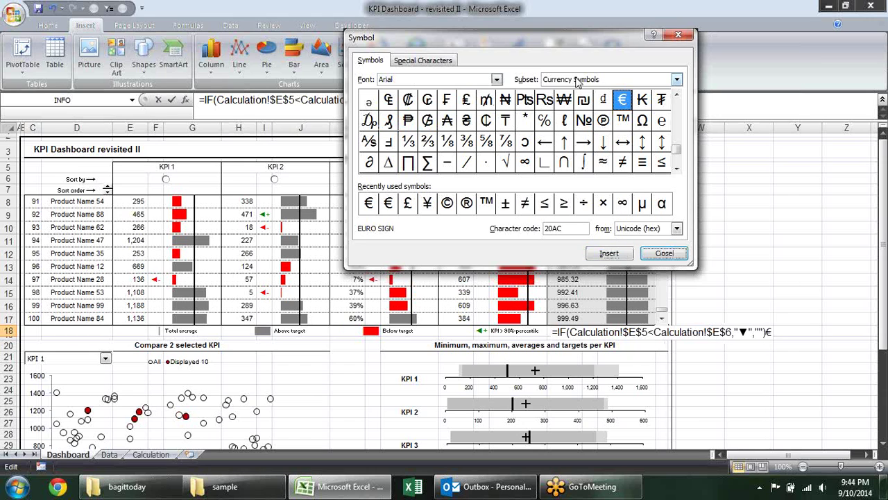
Step: Insert the black down-pointing triangle ▼ (25BC) into T18's formula and remove the stray €
{"action": "left_click", "coordinate": [677, 169]}
{"action": "left_click", "coordinate": [677, 169]}
{"action": "left_click", "coordinate": [676, 169]}
{"action": "left_click", "coordinate": [676, 169]}
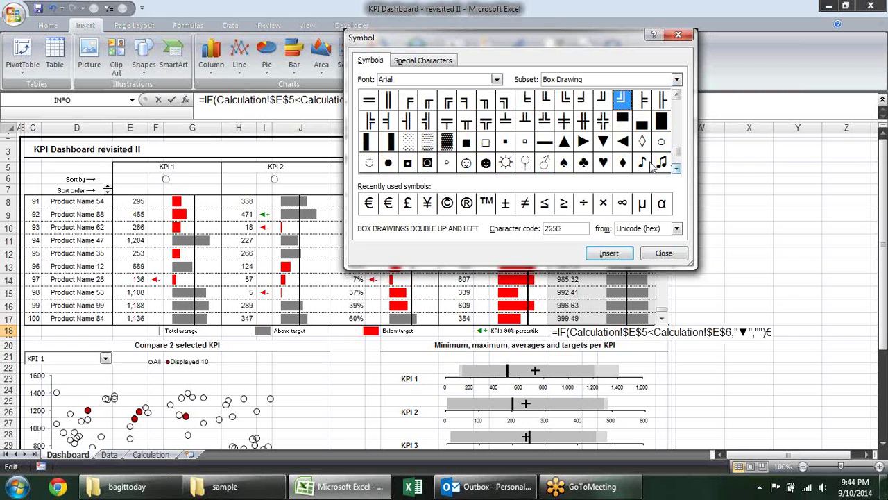
{"action": "left_click", "coordinate": [564, 142]}
{"action": "left_click", "coordinate": [590, 142]}
{"action": "left_click", "coordinate": [603, 143]}
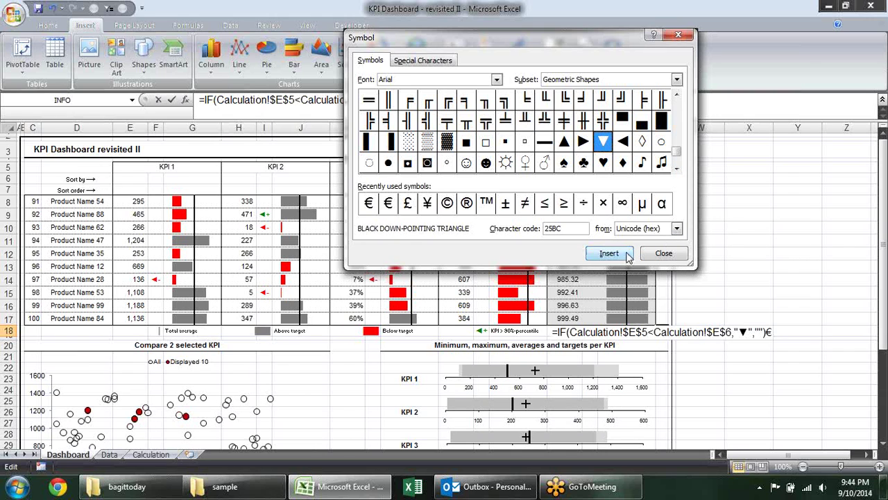
{"action": "key", "text": "Escape"}
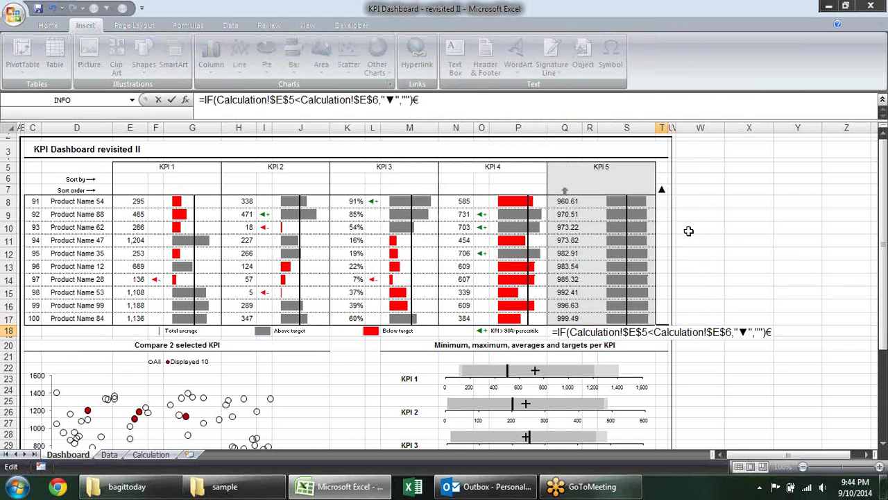
{"action": "key", "text": "Return"}
{"action": "key", "text": "Return"}
Step: Commit T18's triangle formula and inspect the product list's scroll control
{"action": "key", "text": "BackSpace"}
{"action": "key", "text": "Return"}
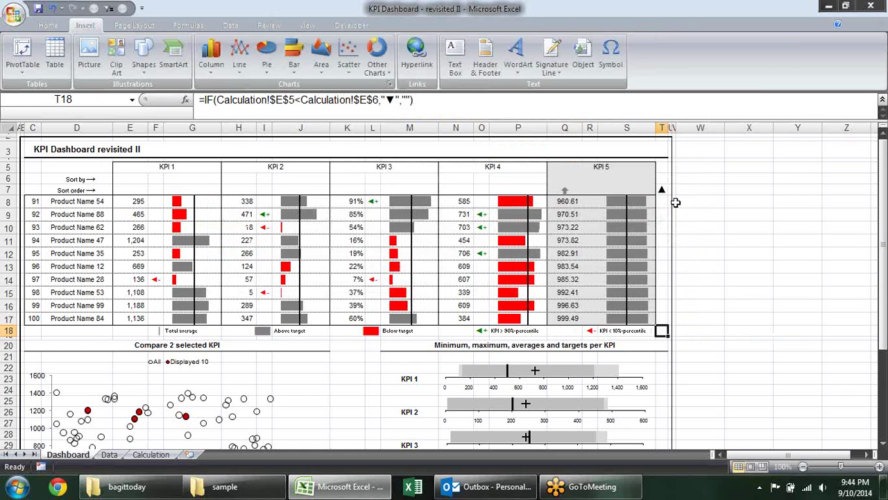
{"action": "left_click", "coordinate": [705, 231]}
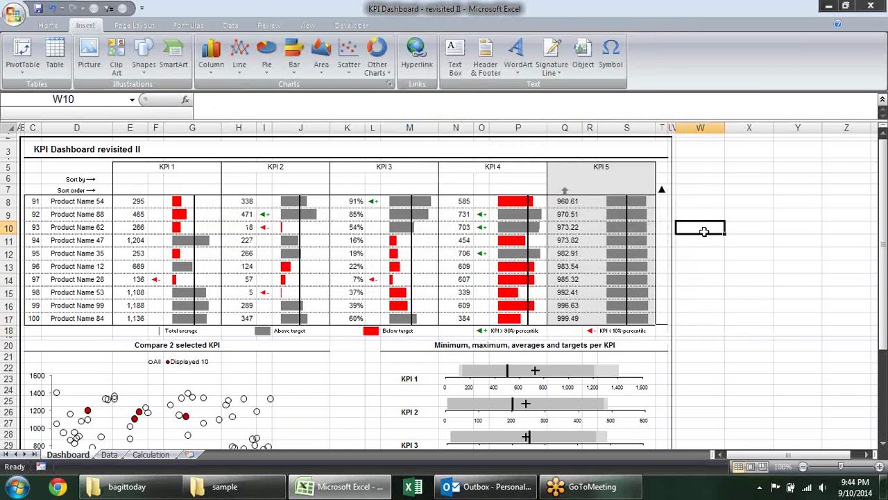
{"action": "right_click", "coordinate": [660, 229]}
{"action": "key", "text": "Escape"}
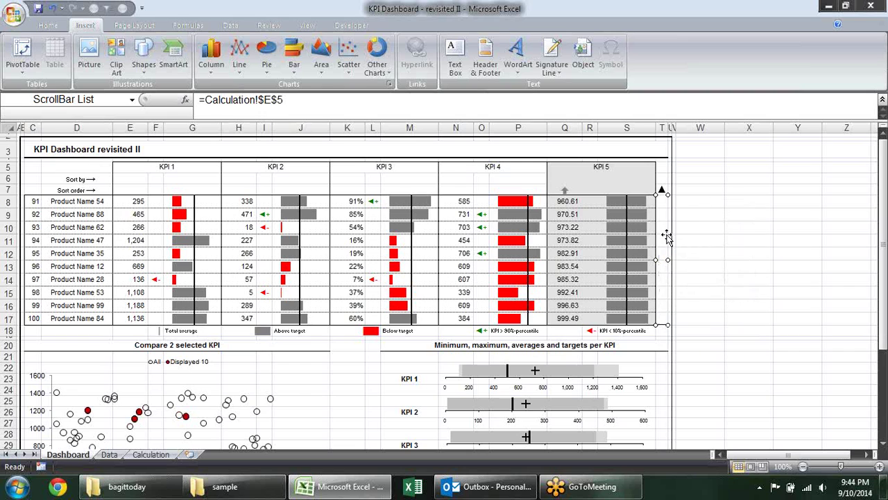
{"action": "left_click", "coordinate": [714, 241]}
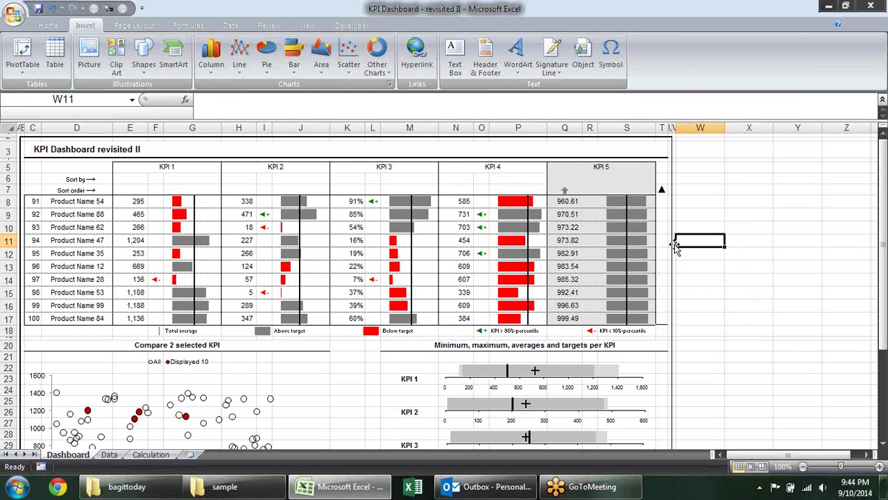
Step: Page the list to products 81–90 and back to 91–100, checking the T7 and T18 triangle formulas
{"action": "left_click", "coordinate": [664, 257]}
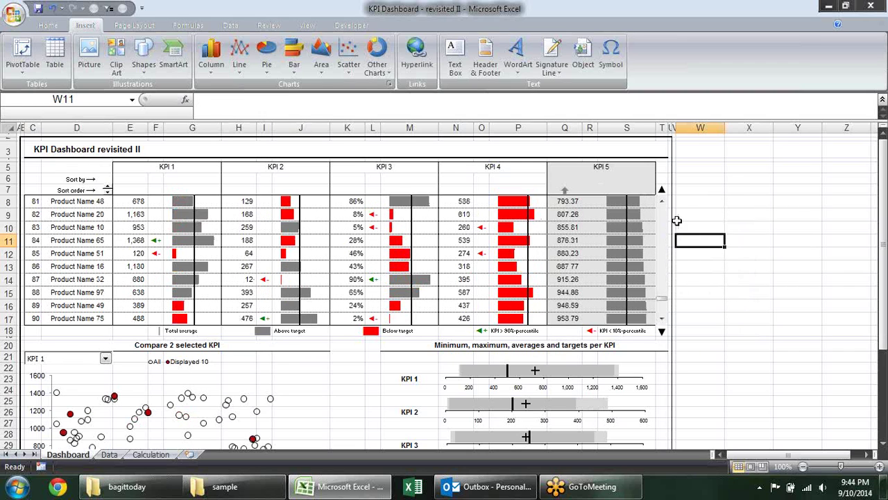
{"action": "left_click", "coordinate": [661, 189]}
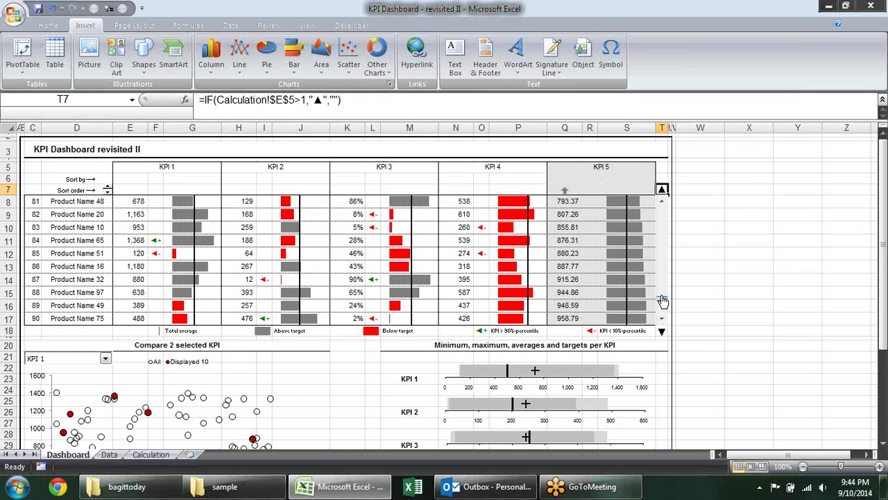
{"action": "left_click_drag", "start_coordinate": [661, 298], "coordinate": [666, 326]}
{"action": "left_click", "coordinate": [664, 331]}
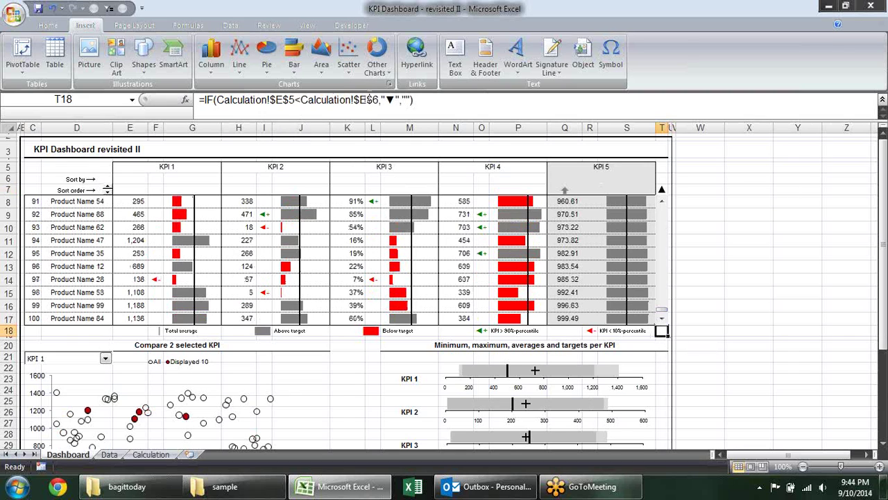
{"action": "left_click", "coordinate": [151, 454]}
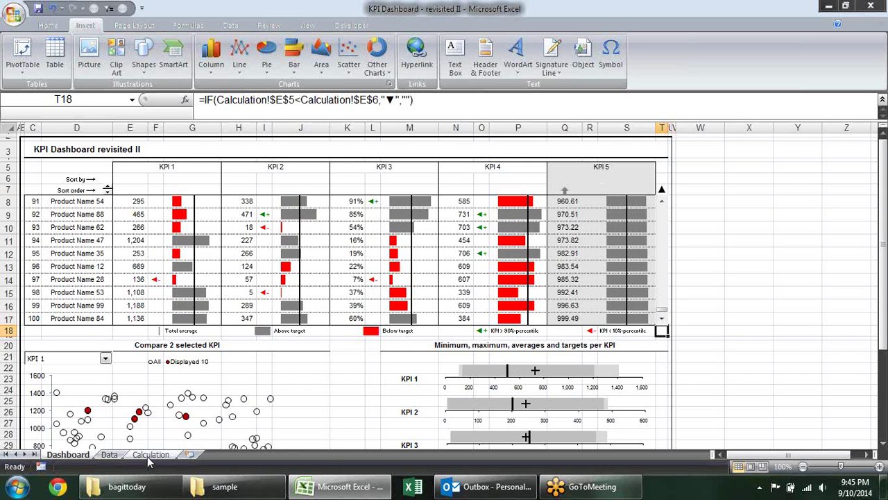
Step: Check the COUNTA formula behind Maximum Position in E6, then go back to the Dashboard
{"action": "left_click", "coordinate": [171, 175]}
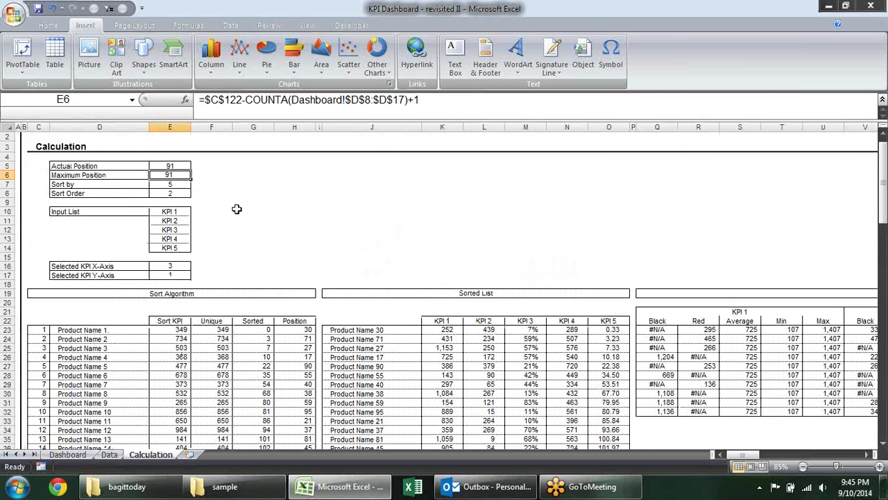
{"action": "left_click", "coordinate": [75, 455]}
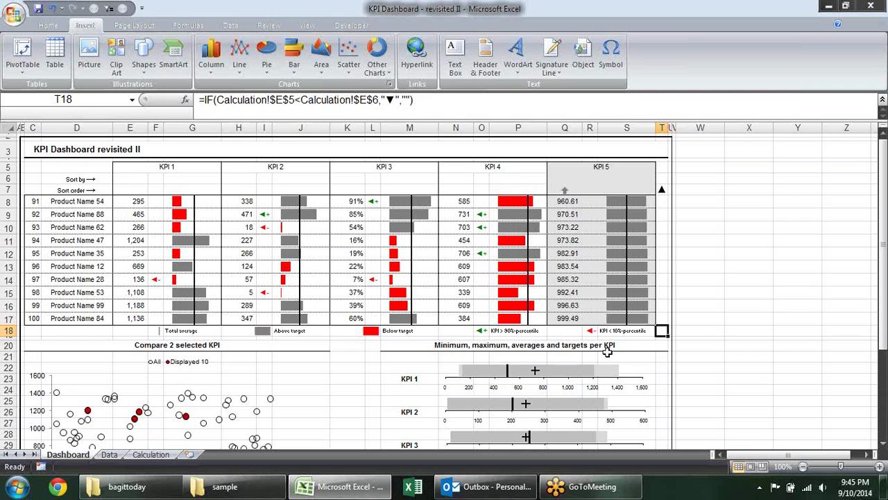
{"action": "left_click", "coordinate": [695, 235]}
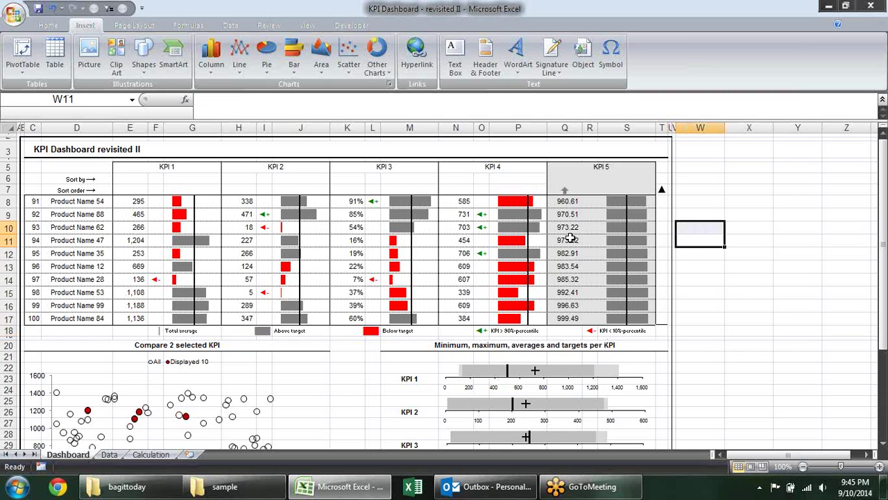
{"action": "left_click", "coordinate": [750, 177]}
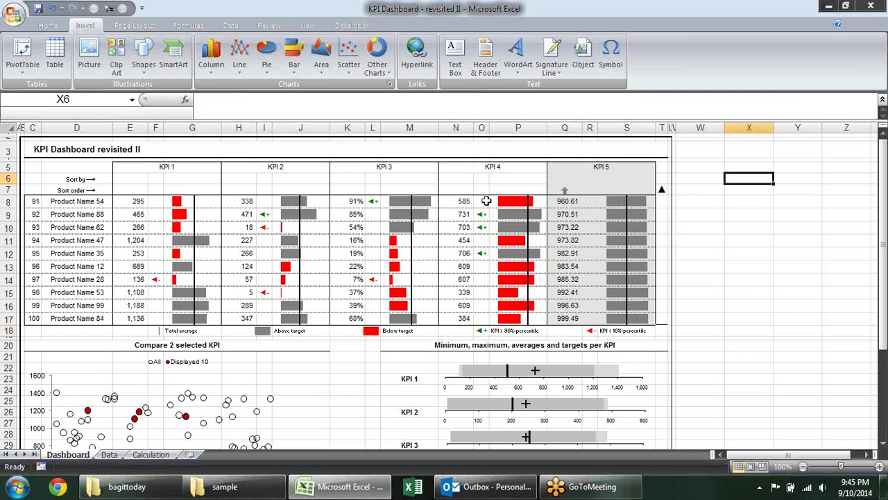
Step: Sort by KPI 3 and expand the formula bar to show I9's three-line percentile arrow formula
{"action": "left_click", "coordinate": [383, 180]}
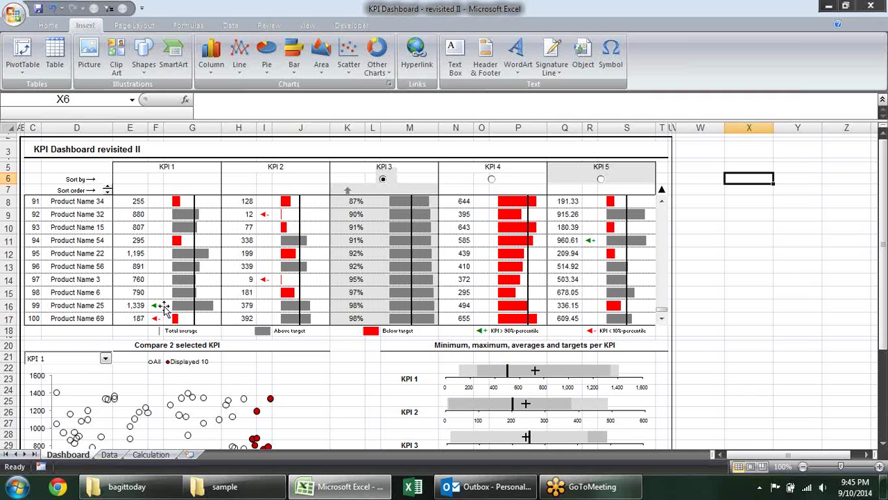
{"action": "left_click", "coordinate": [268, 278]}
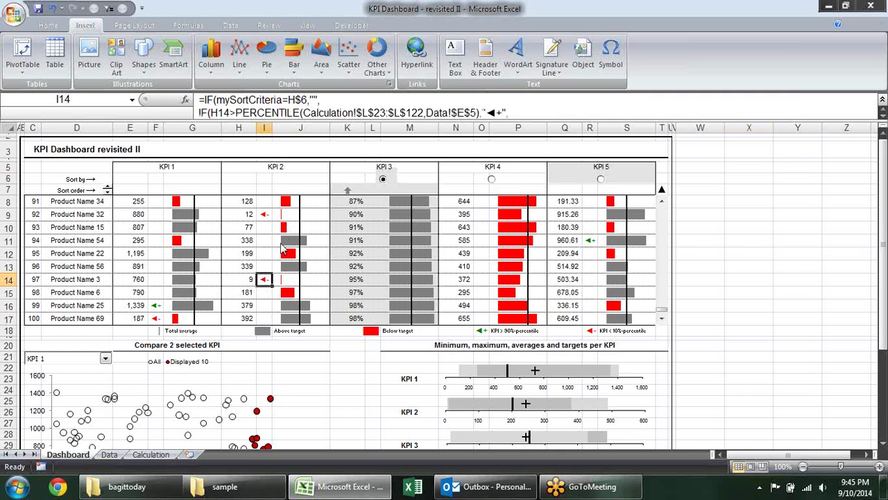
{"action": "left_click", "coordinate": [259, 215]}
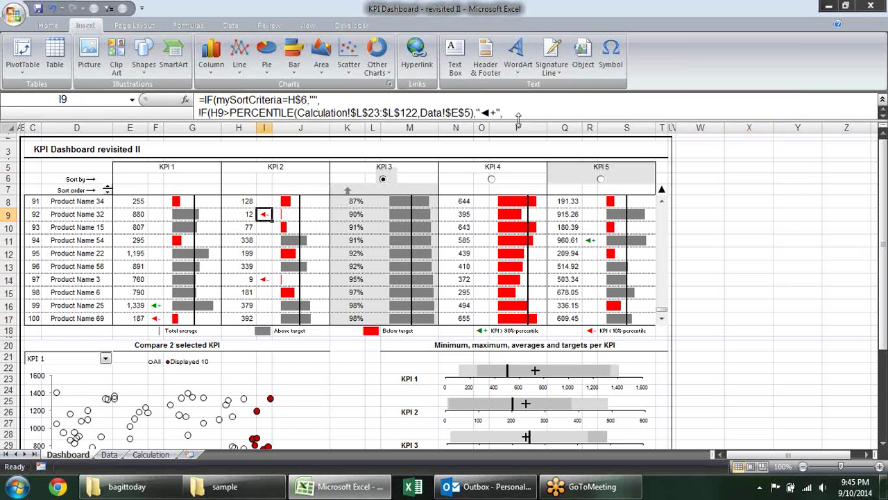
{"action": "left_click_drag", "start_coordinate": [518, 120], "coordinate": [518, 146]}
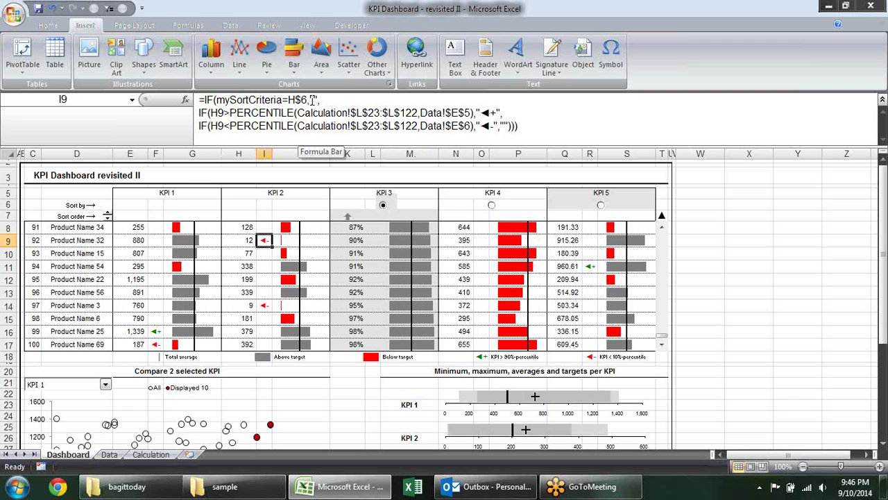
{"action": "left_click", "coordinate": [312, 99]}
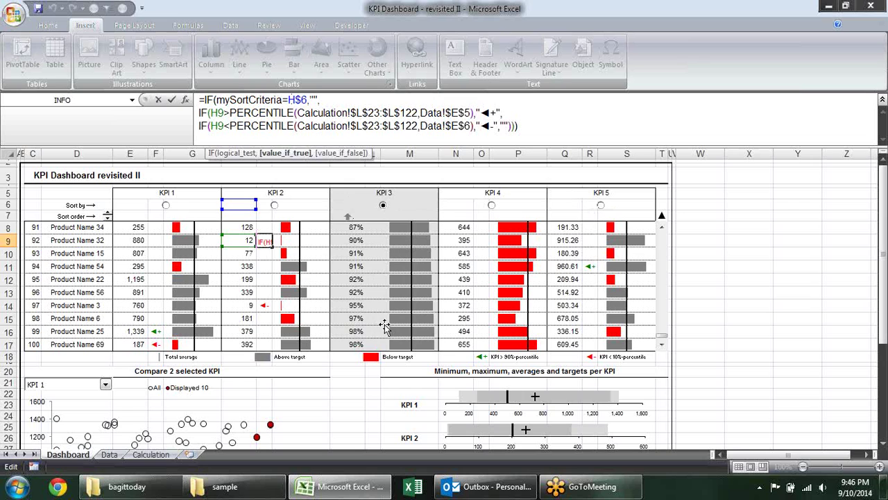
{"action": "key", "text": "Escape"}
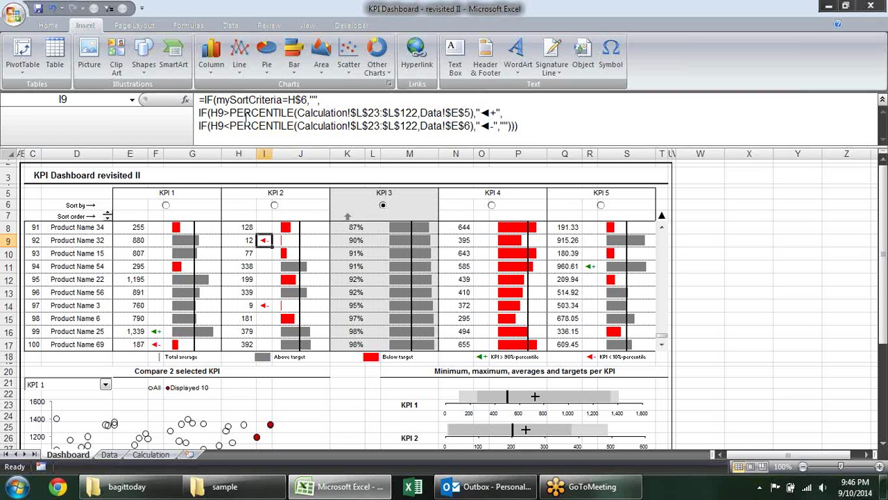
{"action": "left_click", "coordinate": [459, 111]}
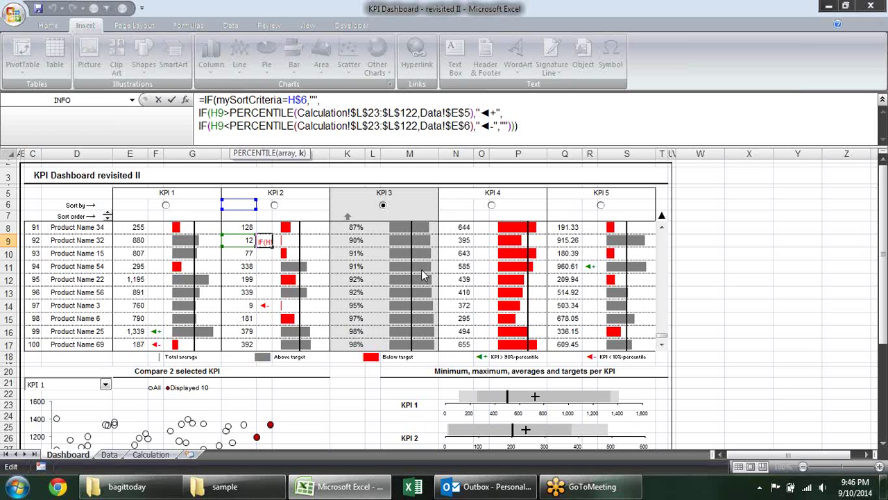
Step: On the Calculation sheet, inspect L23's OFFSET formula and the KPI 2 column down to L122
{"action": "left_click", "coordinate": [158, 456]}
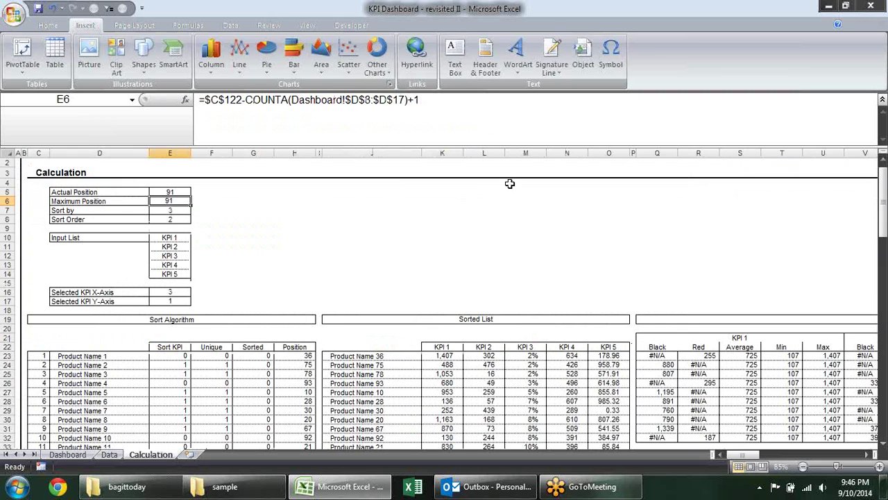
{"action": "left_click", "coordinate": [490, 357]}
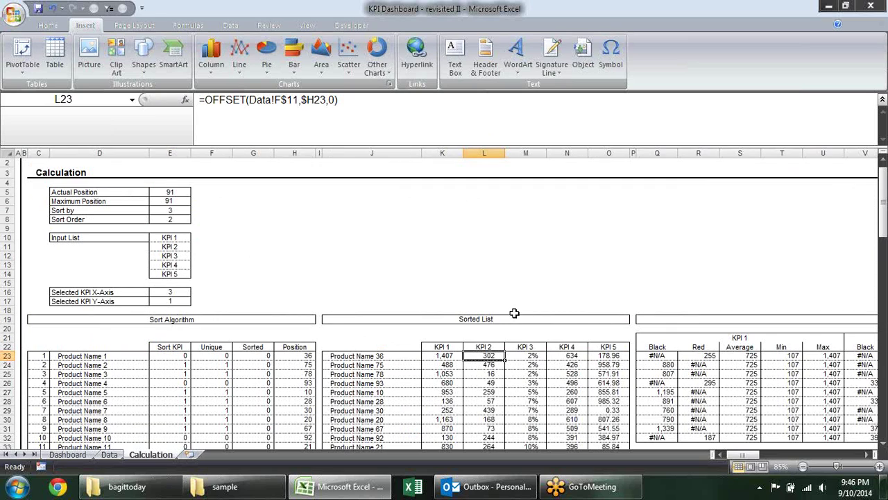
{"action": "key", "text": "ctrl+shift+Down"}
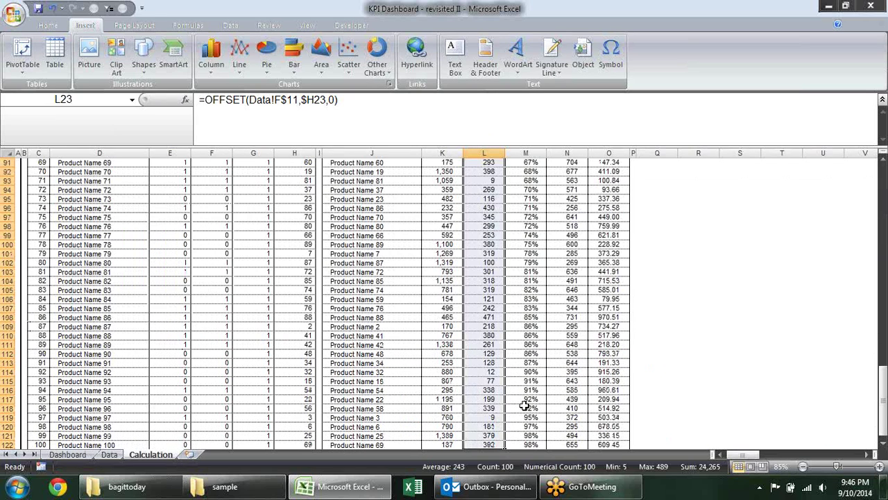
{"action": "key", "text": "ctrl+shift+Up"}
{"action": "key", "text": "Up"}
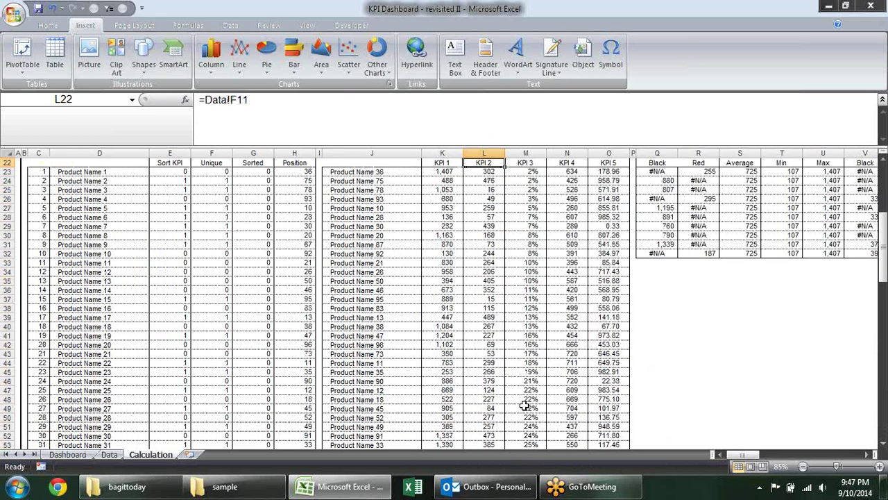
{"action": "key", "text": "Up"}
{"action": "key", "text": "Up"}
{"action": "key", "text": "Down"}
{"action": "key", "text": "Down"}
{"action": "key", "text": "Down"}
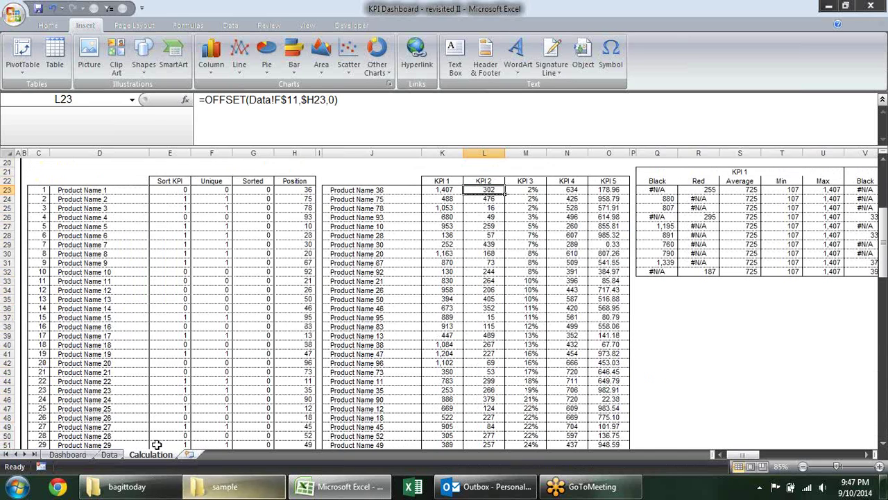
{"action": "left_click", "coordinate": [68, 454]}
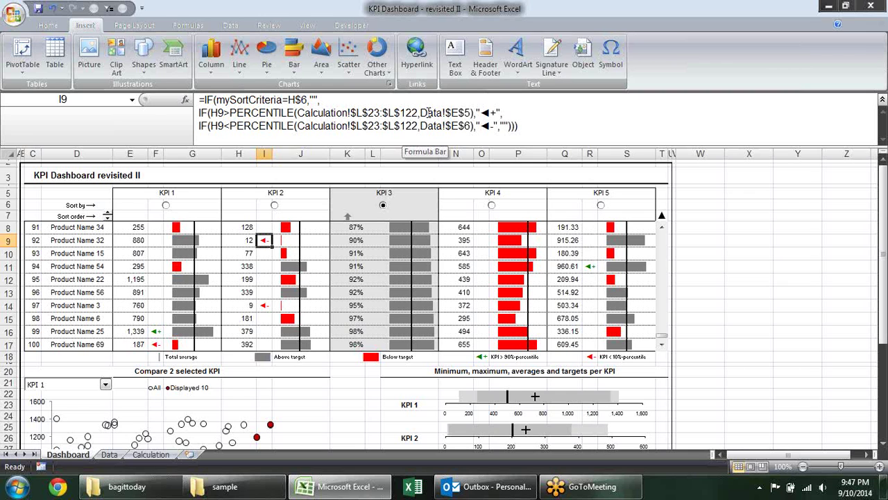
Step: Check the 90% (E5) and 10% (E6) highlighting quantiles on the Data sheet
{"action": "left_click", "coordinate": [109, 454]}
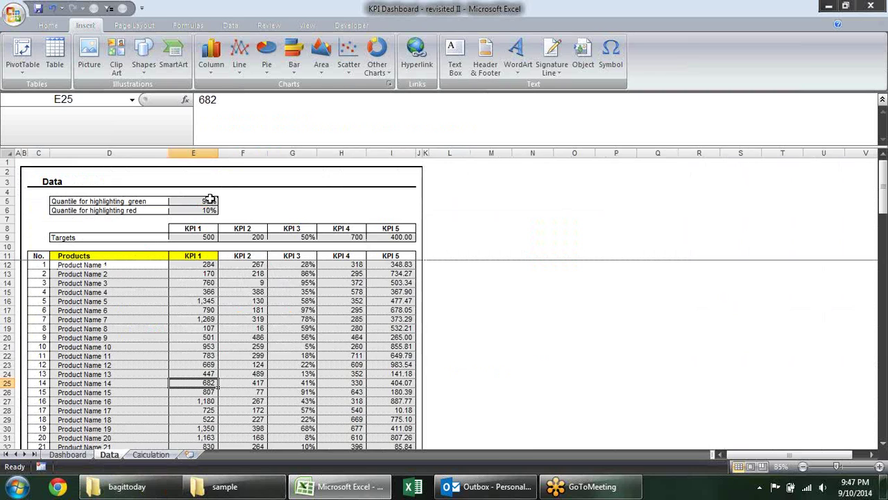
{"action": "left_click", "coordinate": [210, 200]}
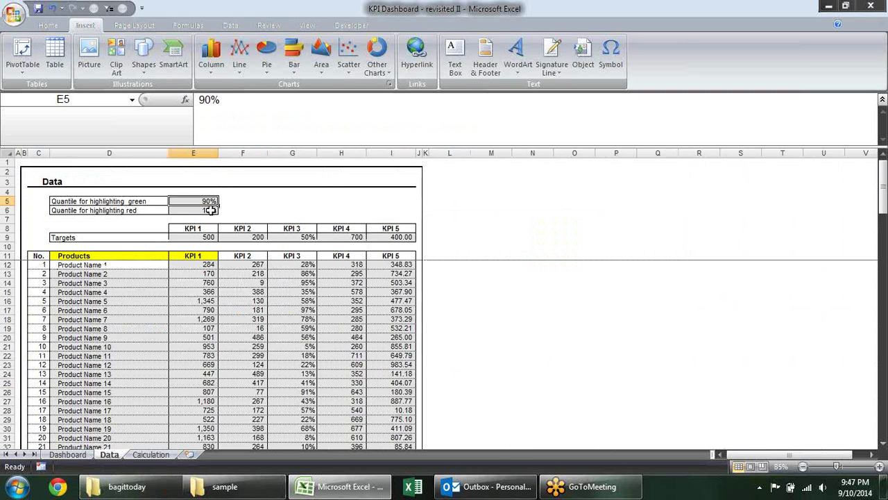
{"action": "left_click", "coordinate": [211, 210]}
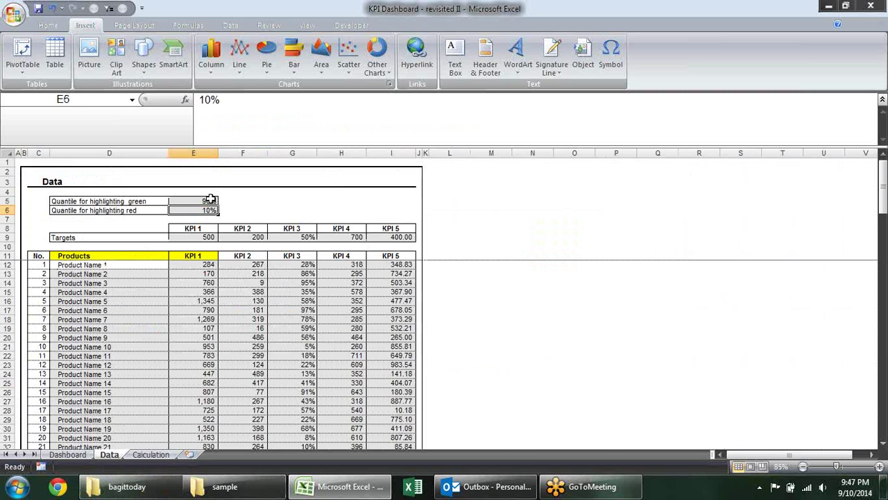
{"action": "left_click", "coordinate": [211, 201]}
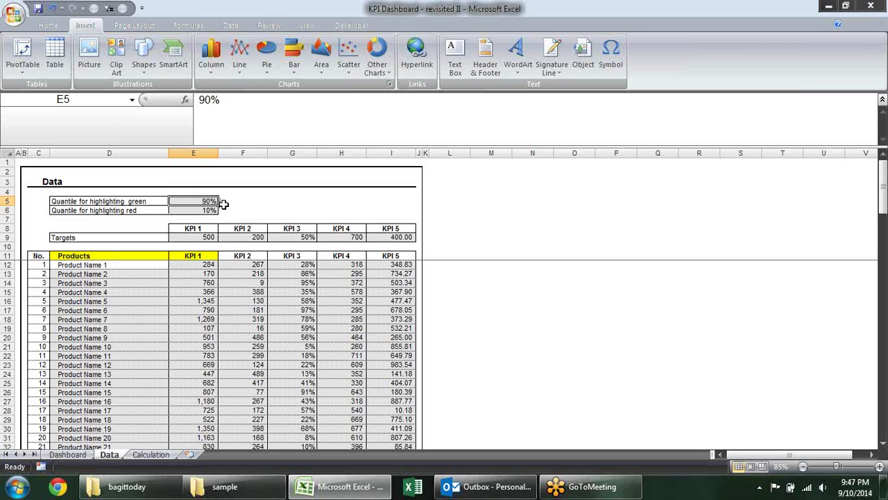
{"action": "left_click", "coordinate": [204, 212]}
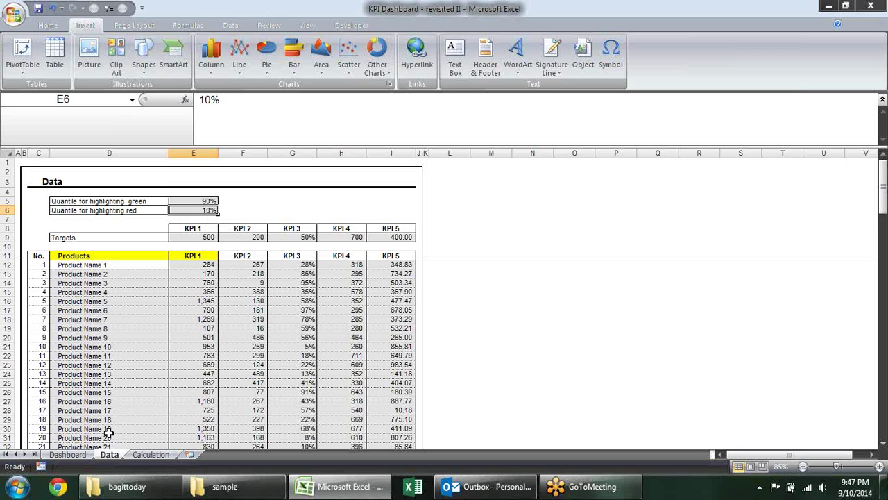
{"action": "left_click", "coordinate": [80, 455]}
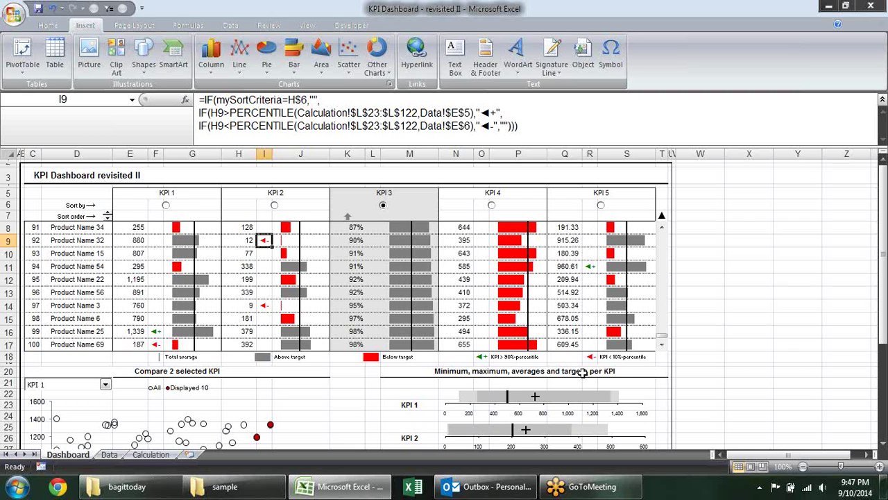
Step: Review I9's arrow formula at 115% zoom, collapse the formula bar, and select the KPI 1 bar chart
{"action": "scroll", "coordinate": [583, 373], "scroll_direction": "up", "scroll_amount": 1}
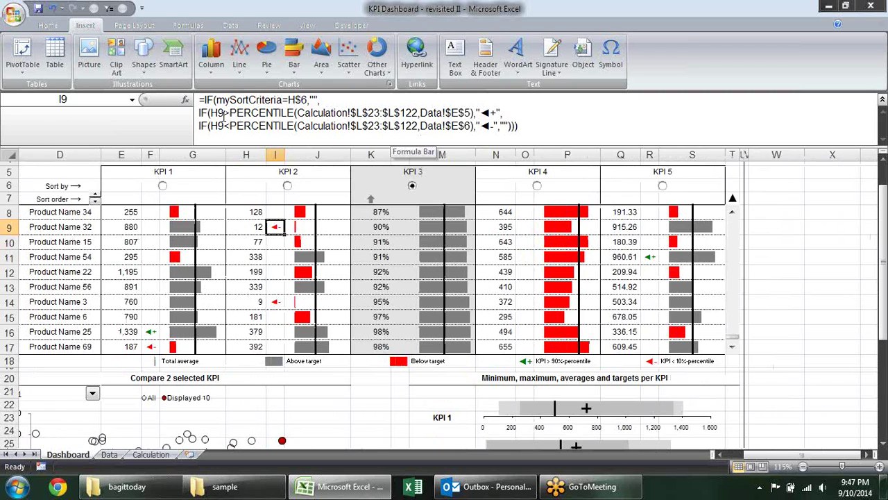
{"action": "left_click", "coordinate": [494, 112]}
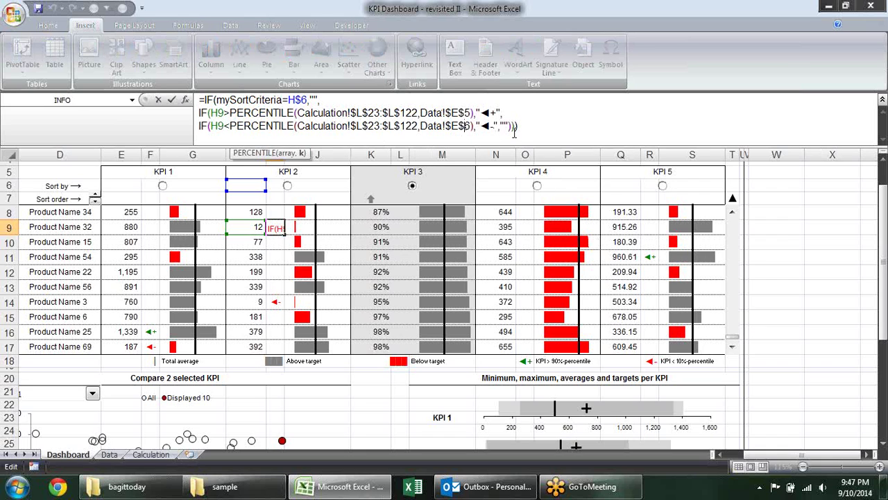
{"action": "key", "text": "Escape"}
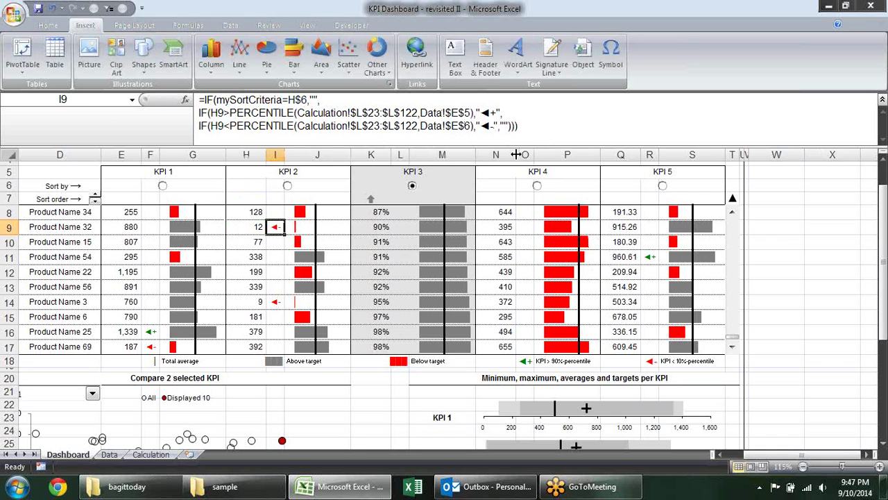
{"action": "double_click", "coordinate": [517, 132]}
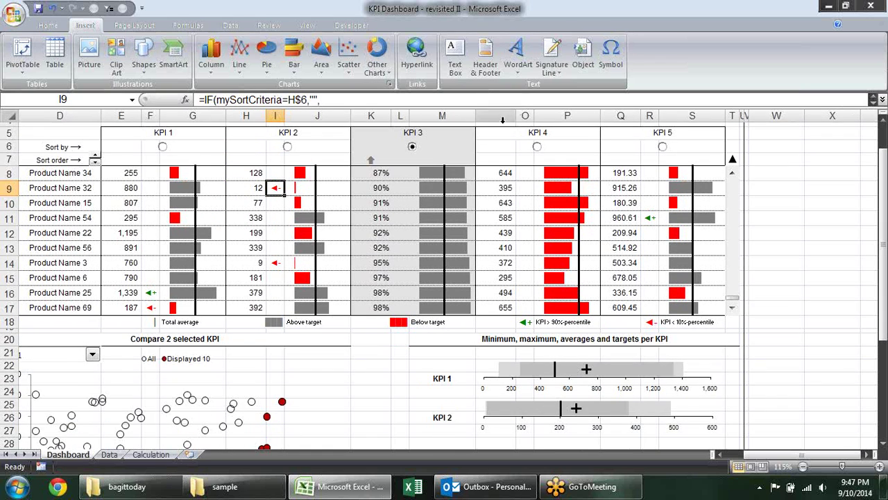
{"action": "key", "text": "Down"}
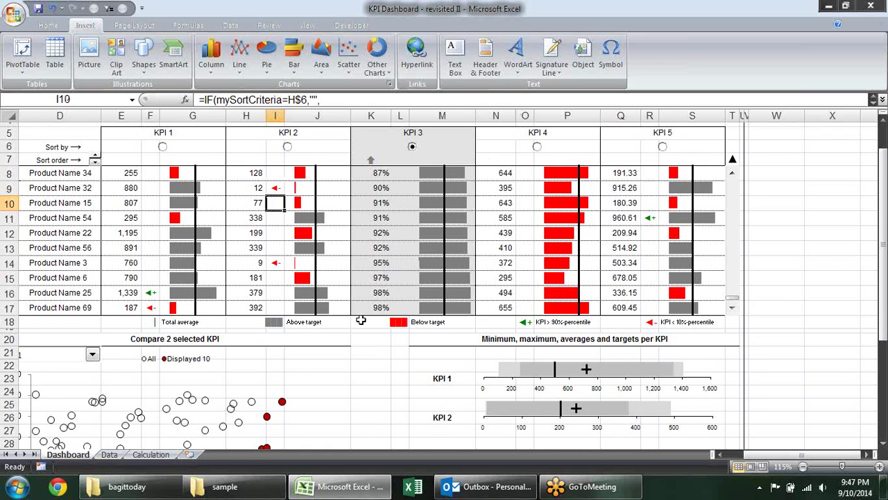
{"action": "scroll", "coordinate": [361, 319], "scroll_direction": "up", "scroll_amount": 1}
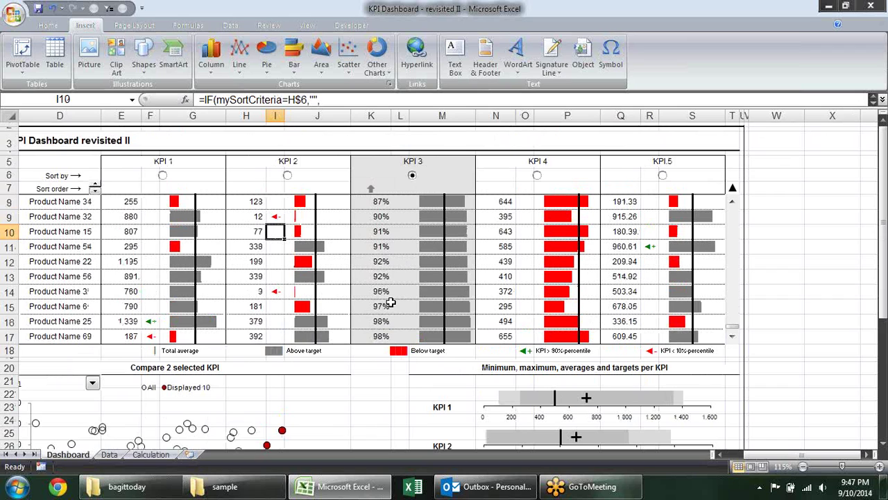
{"action": "left_click", "coordinate": [206, 220]}
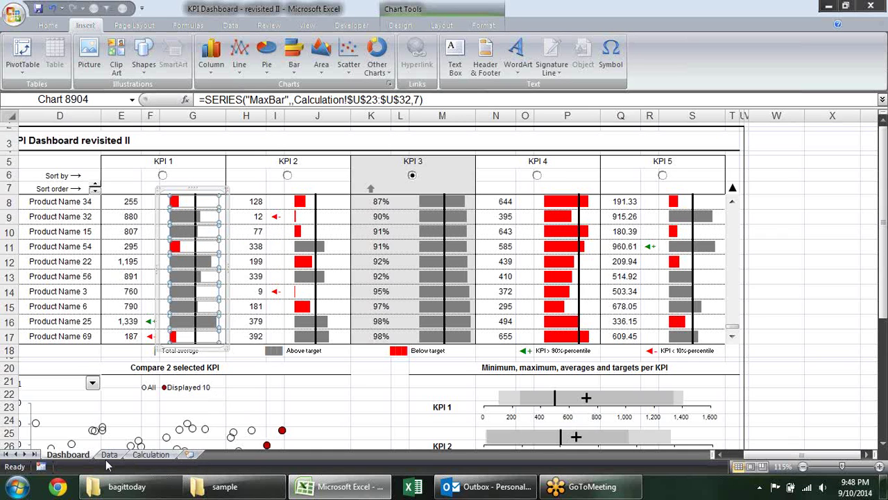
Step: On the Calculation sheet, step through the Black, Red, Average and Min helper headers and view Q23's formula
{"action": "left_click", "coordinate": [150, 454]}
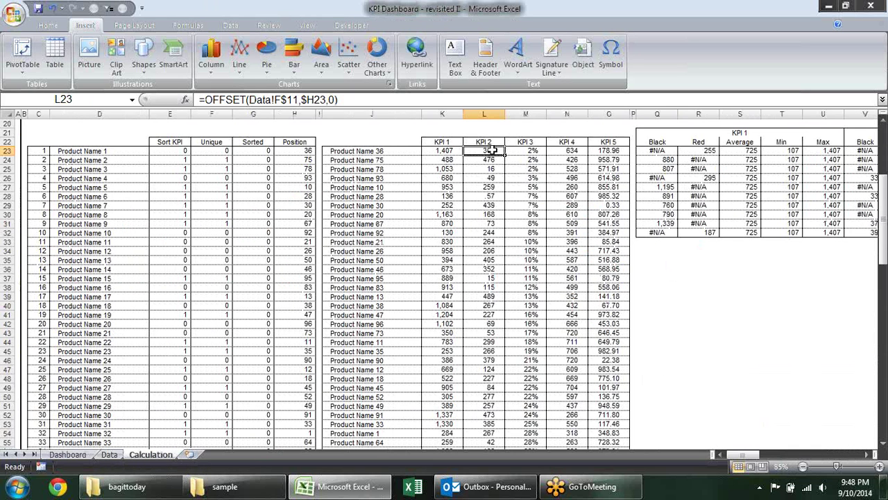
{"action": "left_click_drag", "start_coordinate": [389, 160], "coordinate": [585, 387]}
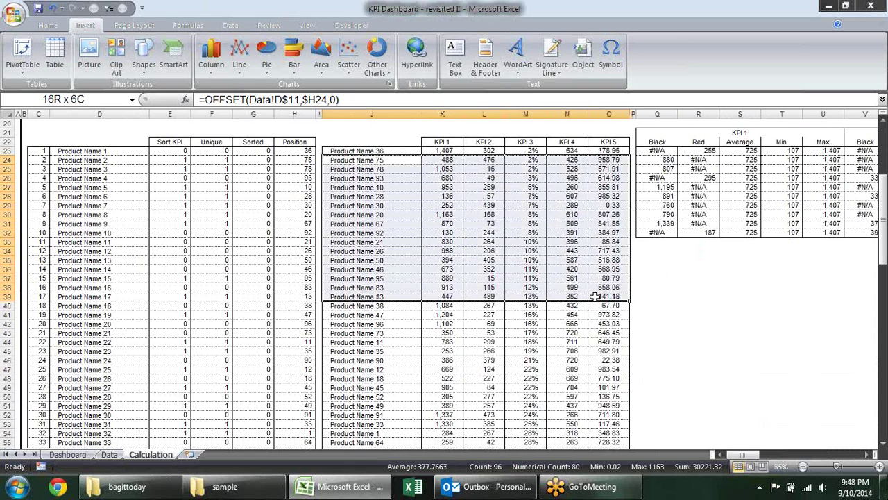
{"action": "left_click", "coordinate": [668, 143]}
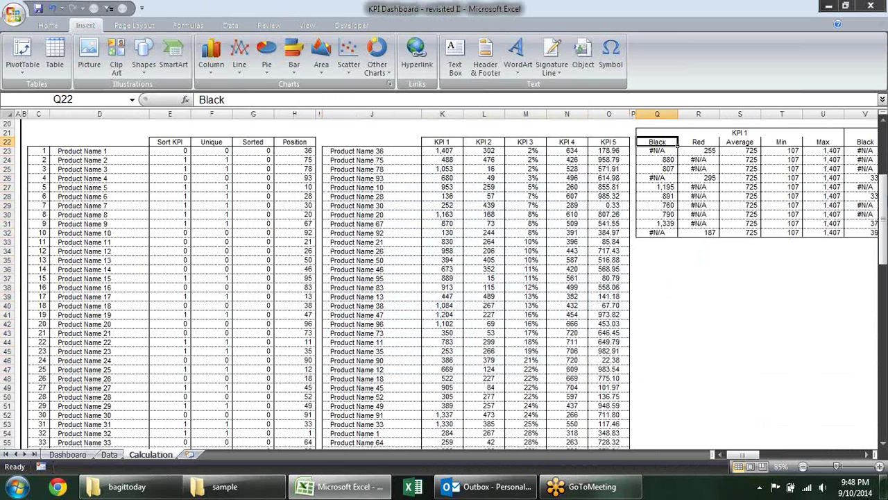
{"action": "key", "text": "Right"}
{"action": "key", "text": "Right"}
{"action": "key", "text": "Right"}
{"action": "key", "text": "Right"}
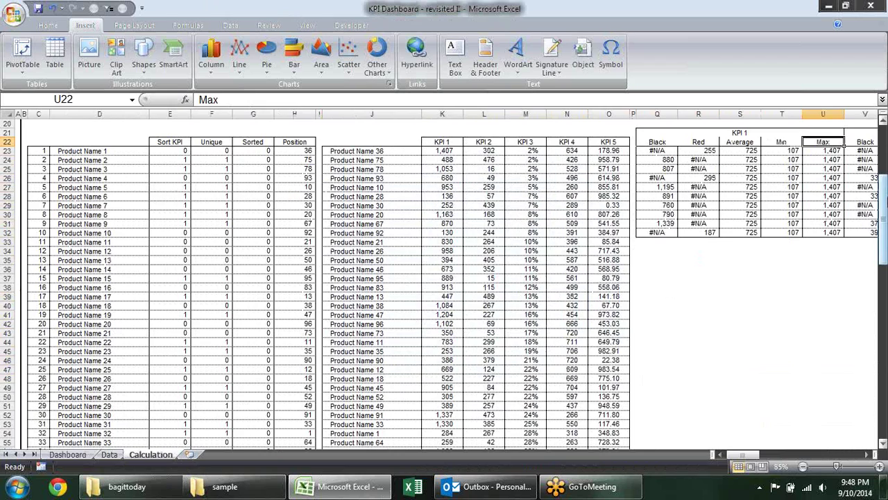
{"action": "key", "text": "Right"}
{"action": "key", "text": "Right"}
{"action": "key", "text": "Right"}
{"action": "key", "text": "Right"}
{"action": "key", "text": "Right"}
{"action": "key", "text": "Left"}
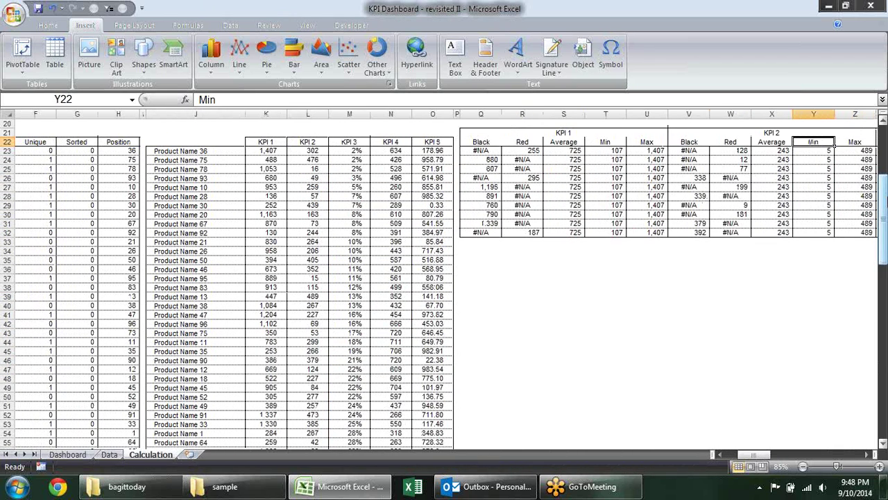
{"action": "key", "text": "ctrl+Left"}
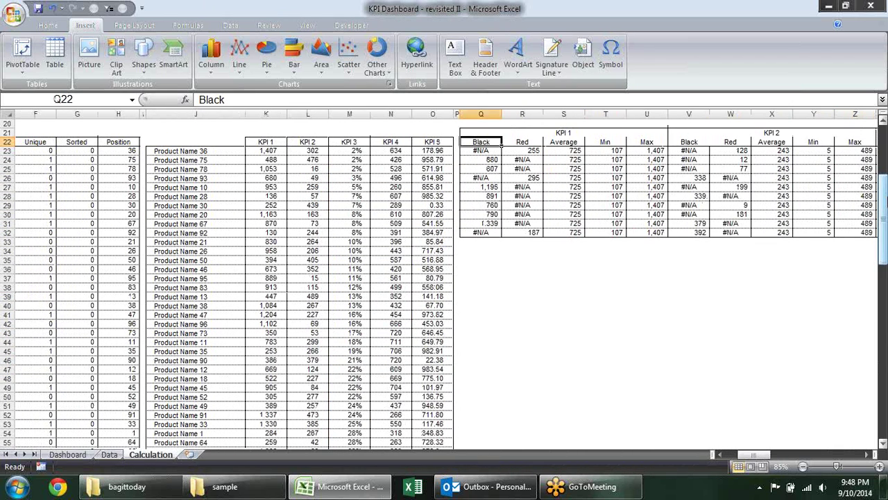
{"action": "key", "text": "Right"}
{"action": "key", "text": "Left"}
{"action": "key", "text": "Right"}
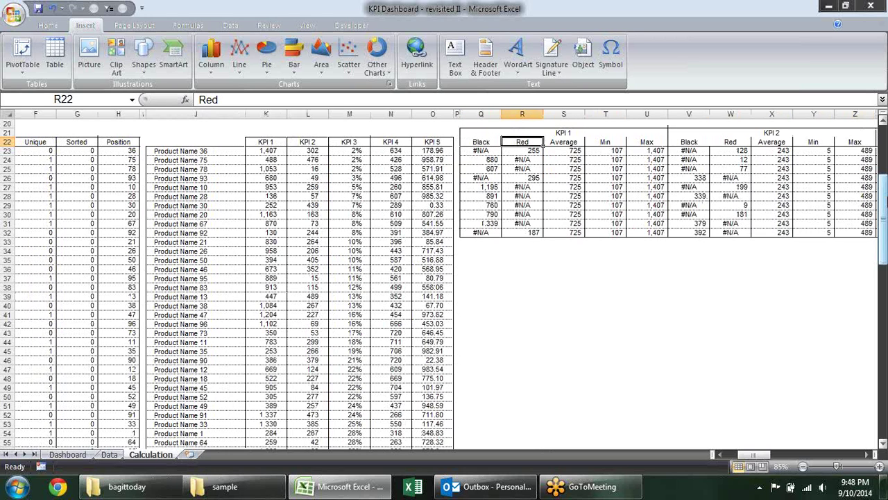
{"action": "key", "text": "Right"}
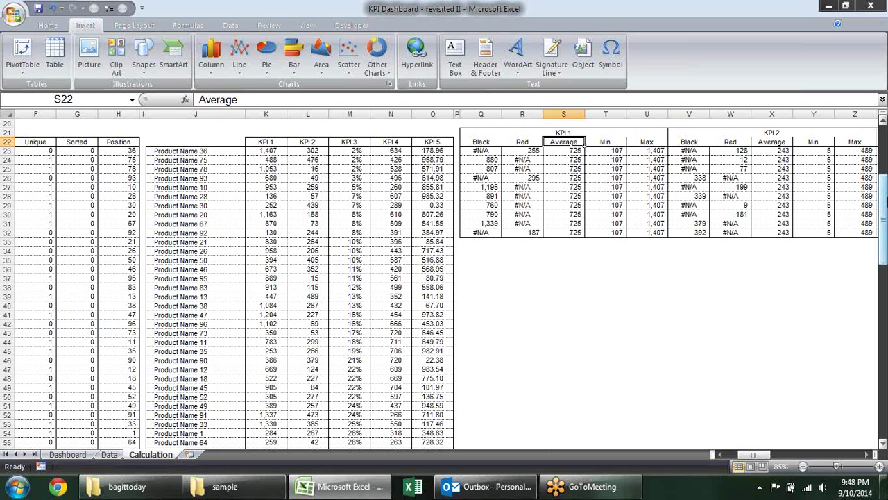
{"action": "key", "text": "Right"}
{"action": "key", "text": "Right"}
{"action": "key", "text": "Left"}
{"action": "key", "text": "Left"}
{"action": "key", "text": "Left"}
{"action": "key", "text": "Left"}
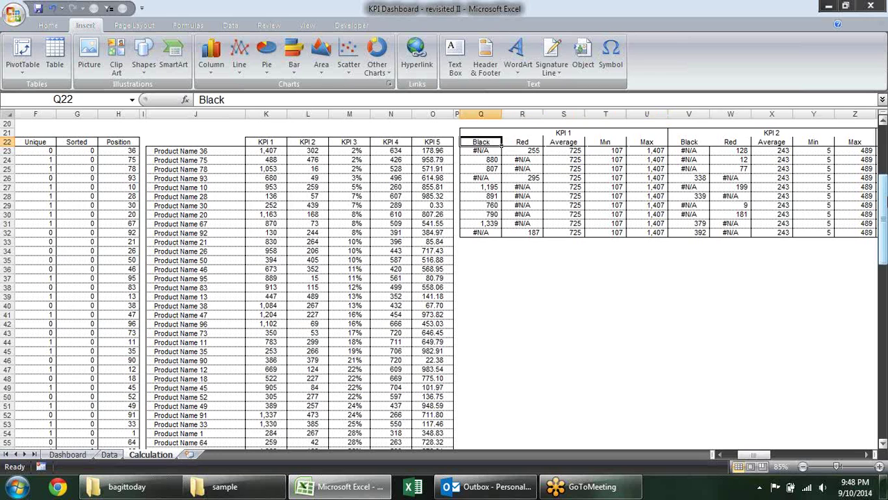
{"action": "key", "text": "Down"}
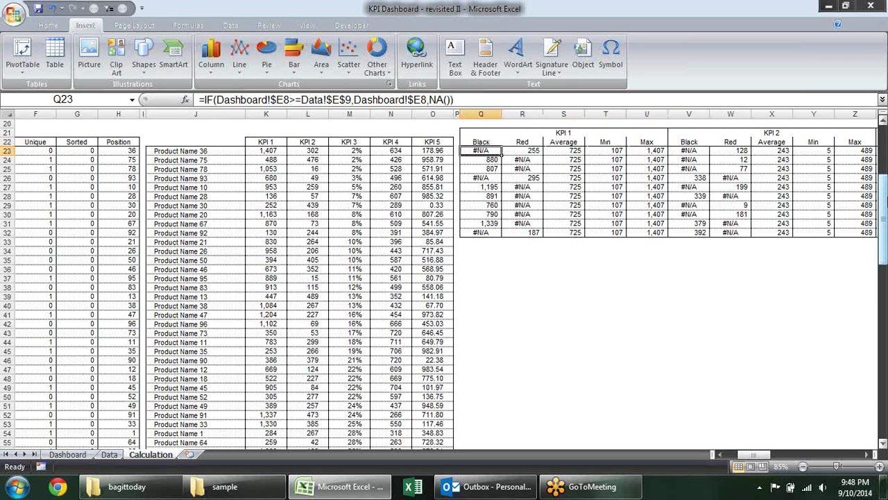
Step: Review the KPI targets on the Data sheet, then return to Calculation
{"action": "scroll", "coordinate": [884, 199], "scroll_direction": "up", "scroll_amount": 4}
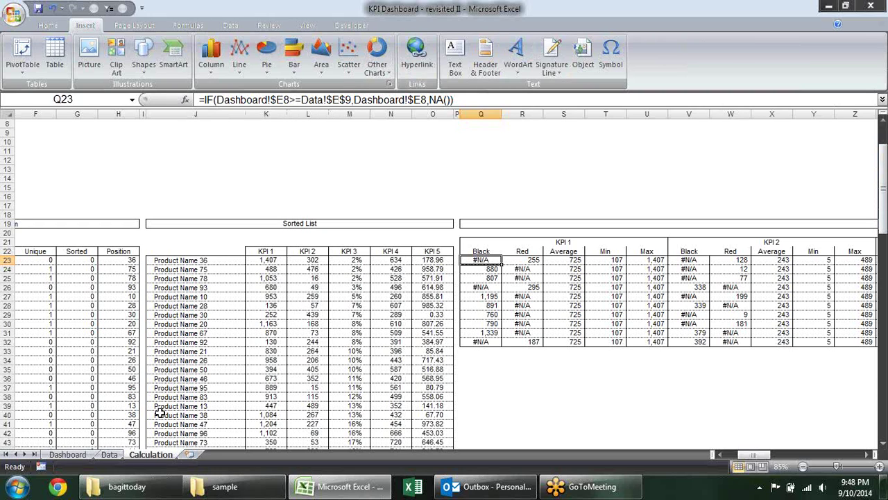
{"action": "left_click", "coordinate": [104, 454]}
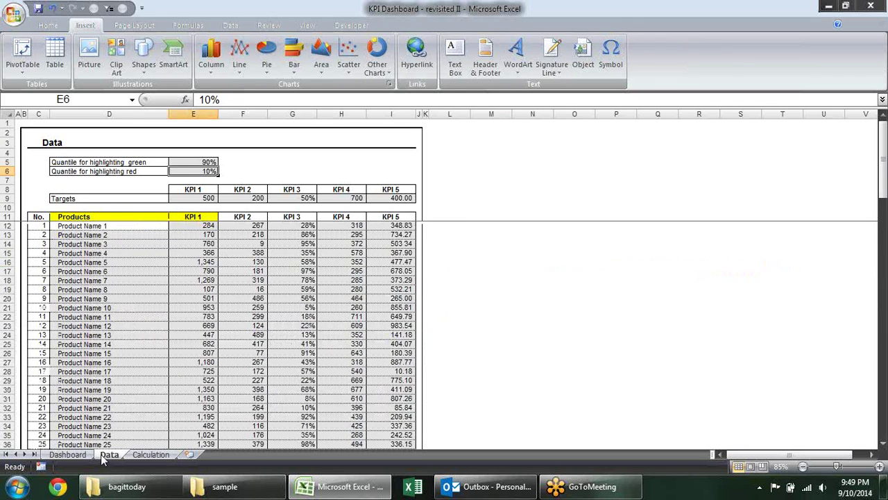
{"action": "mouse_move", "coordinate": [194, 198]}
{"action": "left_mouse_down"}
{"action": "mouse_move", "coordinate": [308, 190]}
{"action": "mouse_move", "coordinate": [396, 200]}
{"action": "left_mouse_up"}
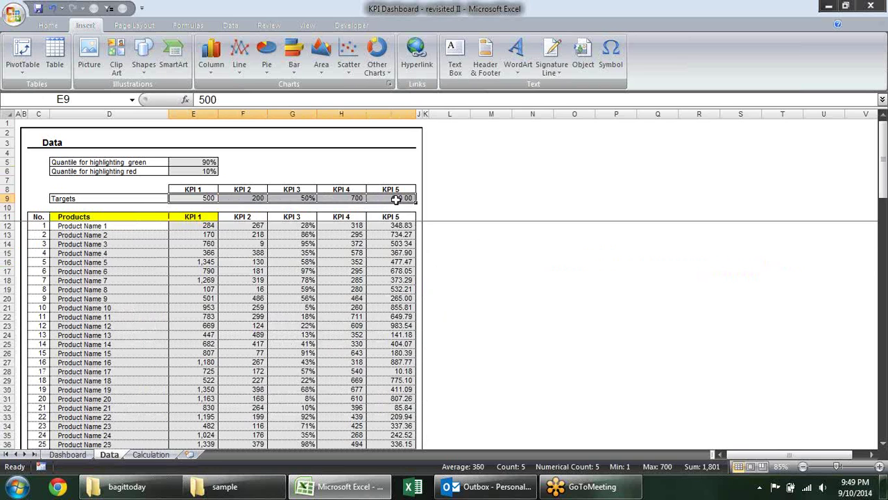
{"action": "left_click", "coordinate": [155, 455]}
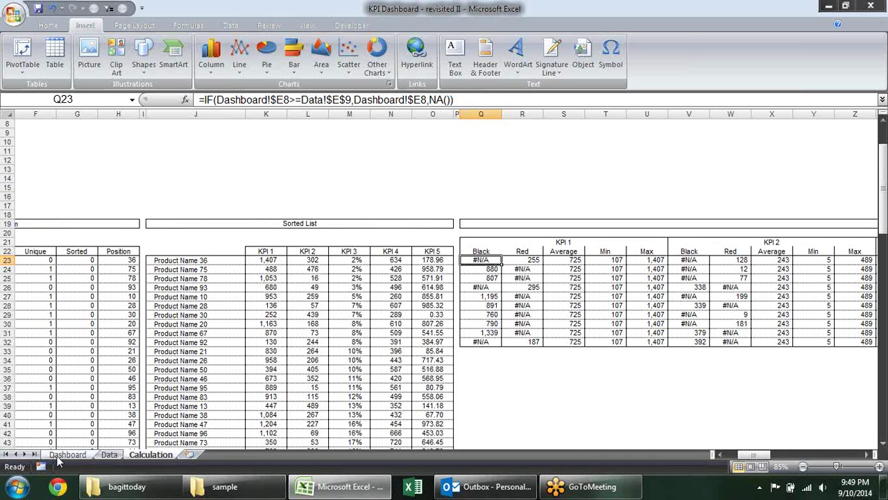
Step: Select E8 on the Dashboard and scroll the table back up until Product Name 59 leads
{"action": "left_click", "coordinate": [68, 455]}
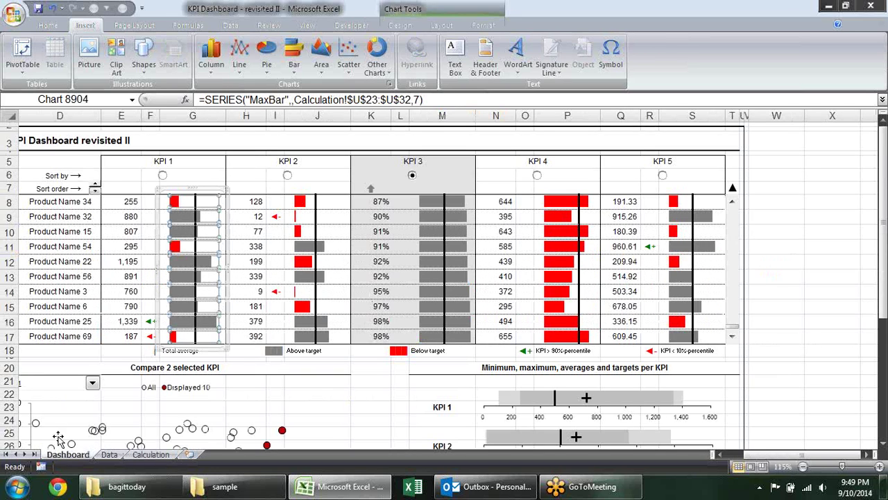
{"action": "left_click", "coordinate": [114, 202]}
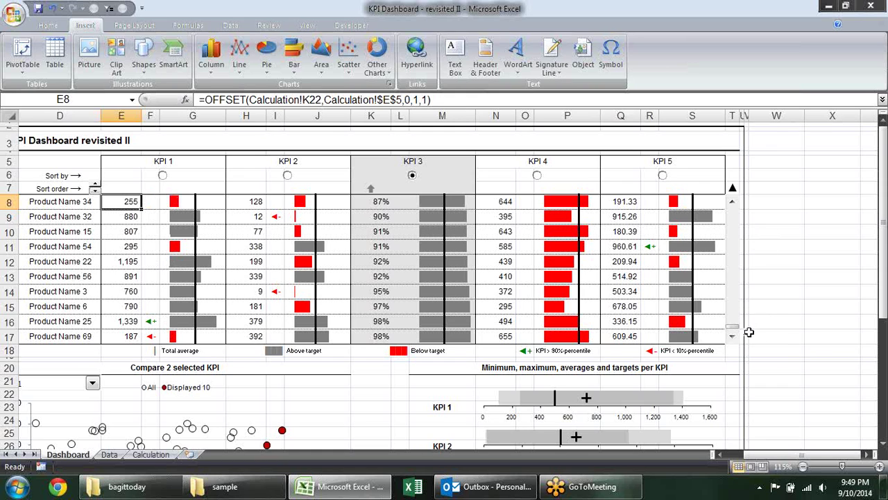
{"action": "left_click", "coordinate": [732, 203]}
{"action": "left_click", "coordinate": [732, 203]}
{"action": "left_click", "coordinate": [732, 203]}
{"action": "left_click", "coordinate": [732, 203]}
{"action": "left_click", "coordinate": [732, 203]}
{"action": "left_click", "coordinate": [732, 203]}
{"action": "left_click", "coordinate": [732, 203]}
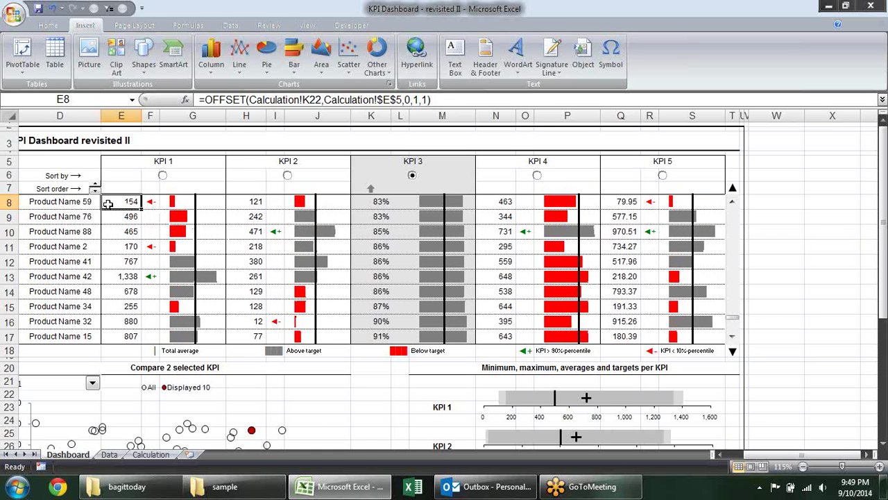
Step: Review the IF formulas in the Black helper cells Q23 through Q32
{"action": "left_click", "coordinate": [150, 455]}
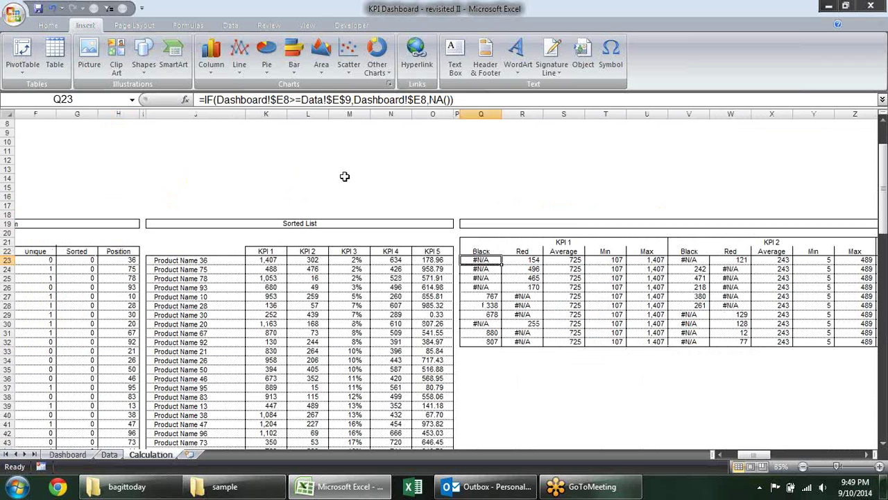
{"action": "left_click", "coordinate": [402, 99]}
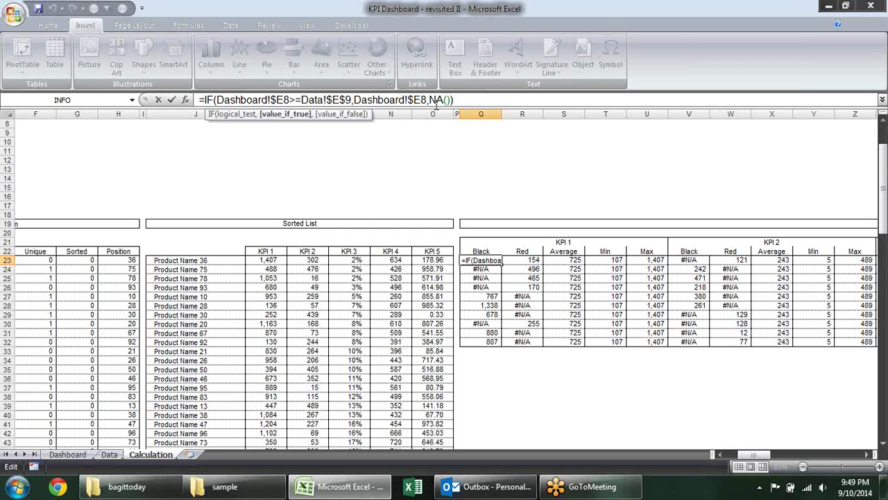
{"action": "key", "text": "Return"}
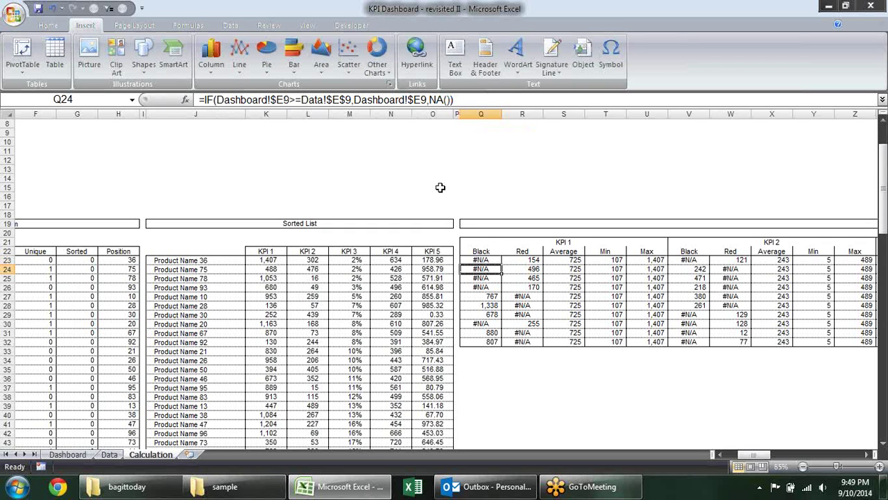
{"action": "left_click", "coordinate": [497, 296]}
{"action": "left_click", "coordinate": [494, 306]}
{"action": "left_click", "coordinate": [493, 324]}
{"action": "left_click", "coordinate": [492, 340]}
{"action": "left_click", "coordinate": [492, 312]}
{"action": "left_click", "coordinate": [494, 288]}
{"action": "left_click", "coordinate": [495, 262]}
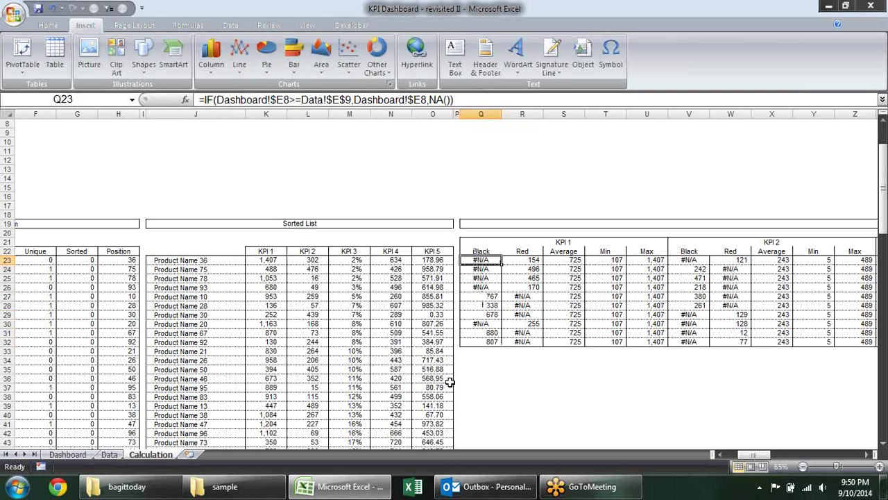
{"action": "left_click", "coordinate": [67, 454]}
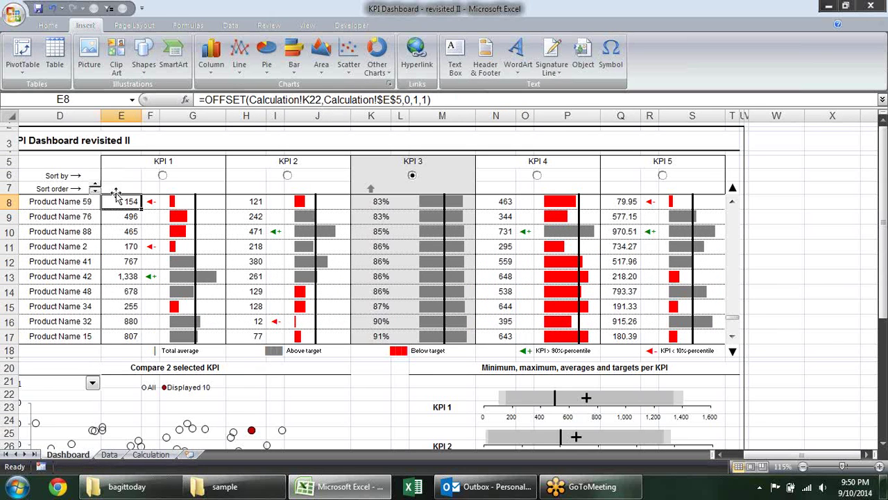
{"action": "left_click_drag", "start_coordinate": [117, 197], "coordinate": [129, 333]}
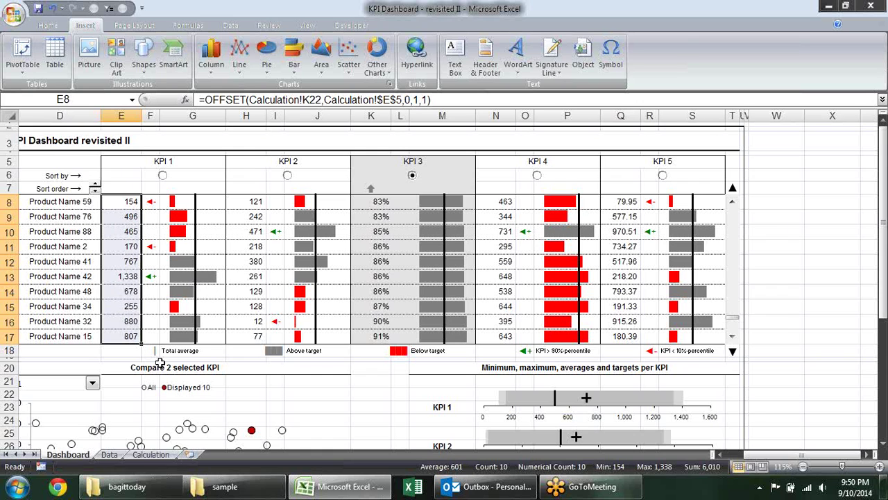
{"action": "left_click", "coordinate": [159, 454]}
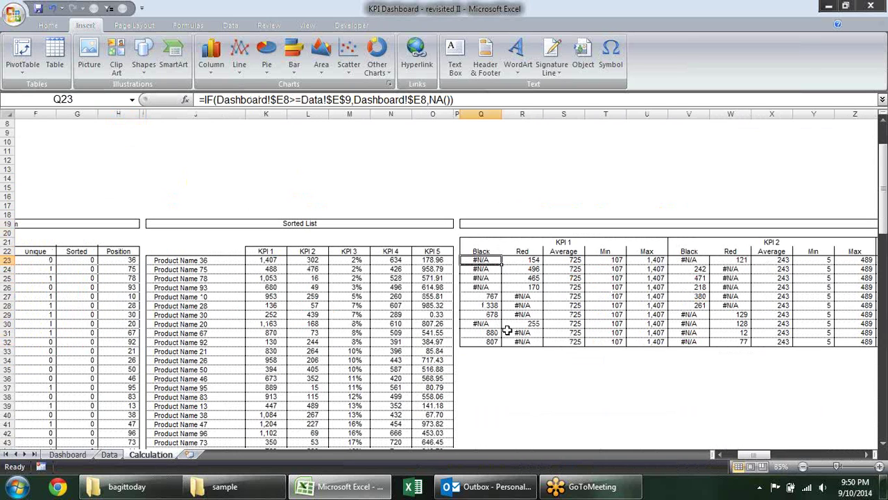
{"action": "left_click", "coordinate": [538, 260]}
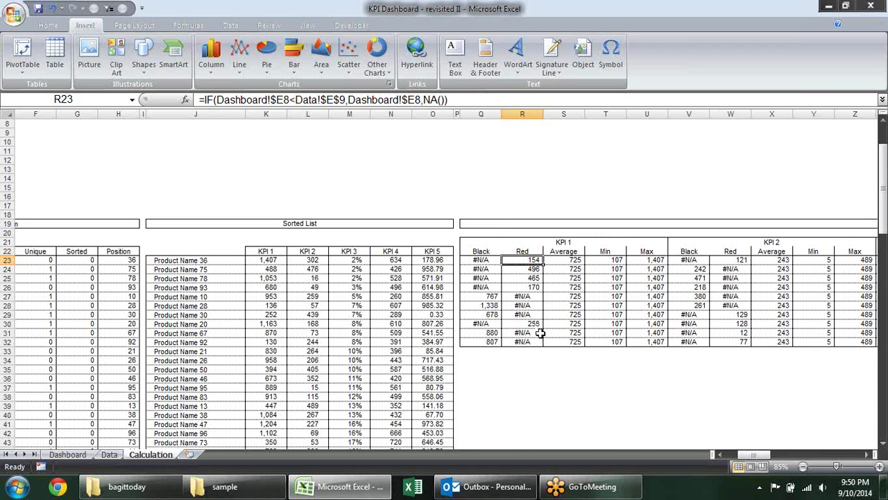
{"action": "left_click", "coordinate": [495, 297]}
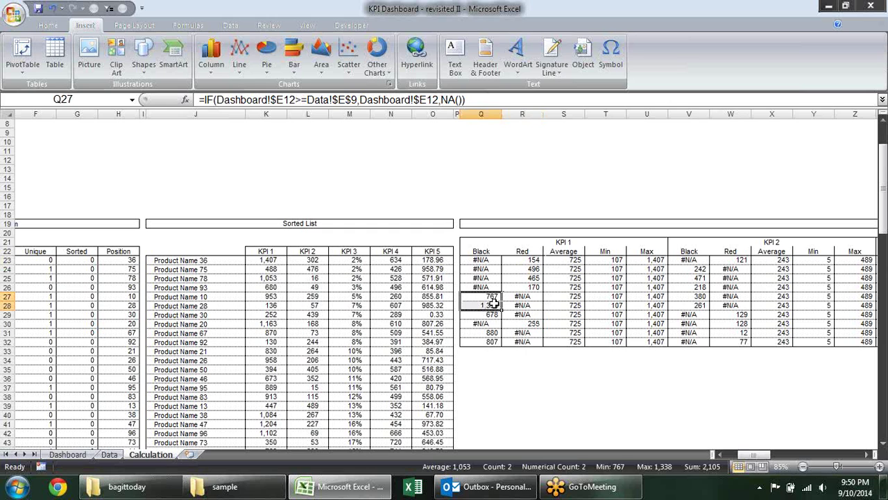
{"action": "left_click", "coordinate": [537, 279]}
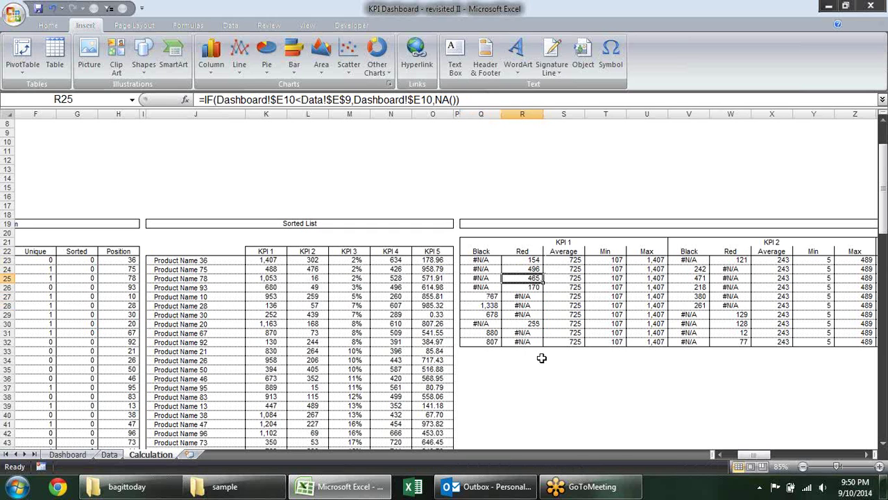
{"action": "left_click", "coordinate": [65, 454]}
{"action": "left_click", "coordinate": [131, 276]}
{"action": "left_click", "coordinate": [131, 204]}
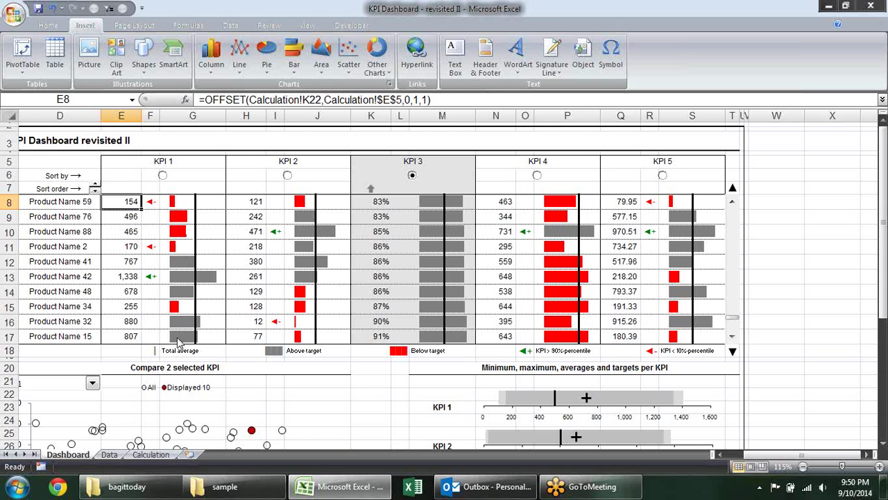
{"action": "left_click", "coordinate": [111, 455]}
{"action": "left_click", "coordinate": [143, 456]}
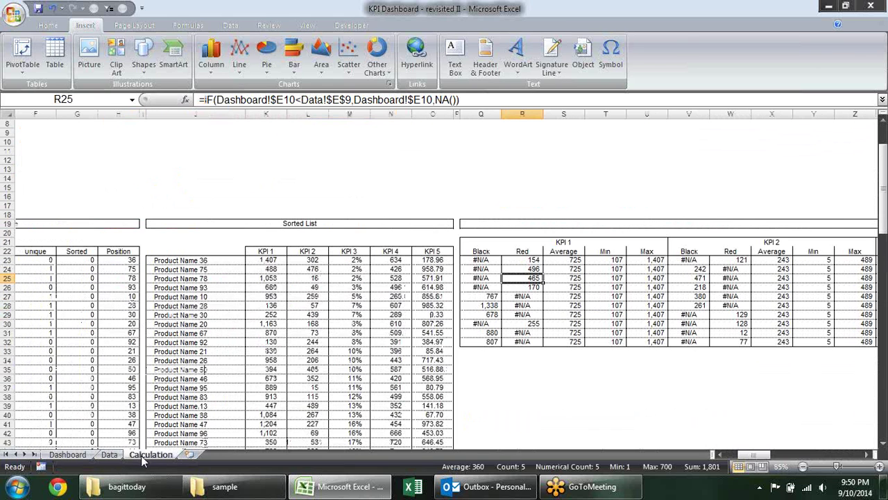
{"action": "left_click", "coordinate": [563, 269]}
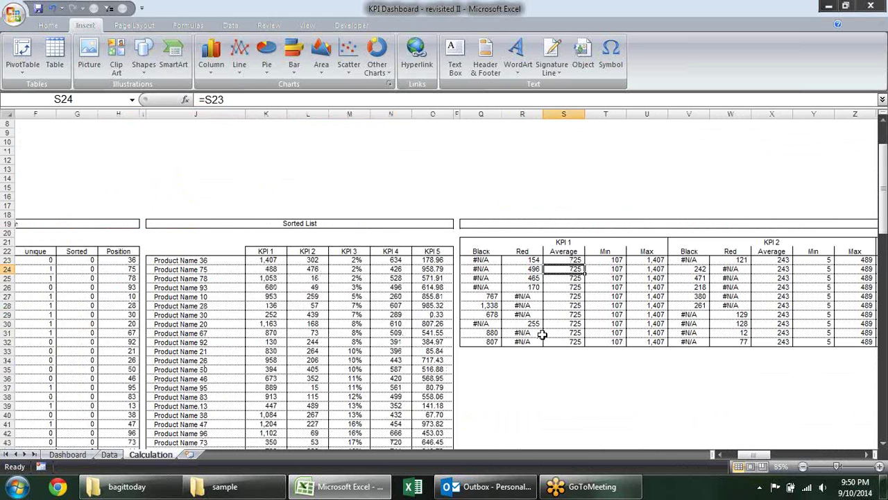
{"action": "left_click", "coordinate": [580, 260]}
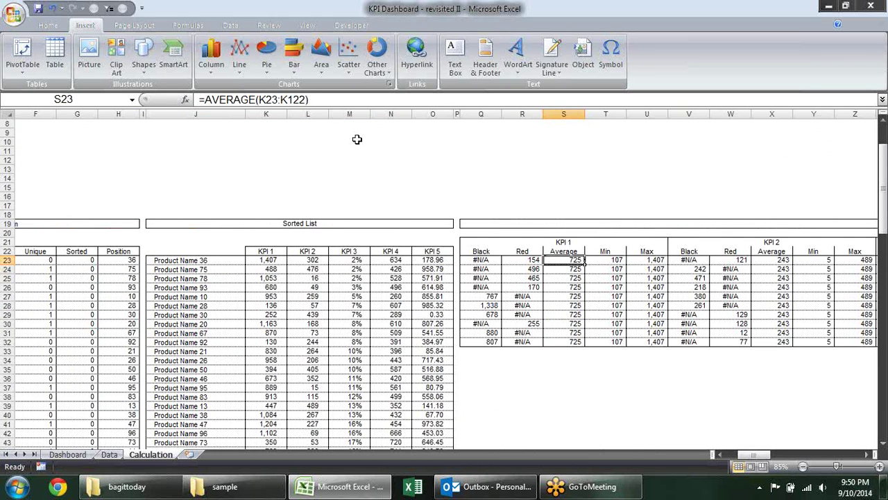
{"action": "double_click", "coordinate": [566, 261]}
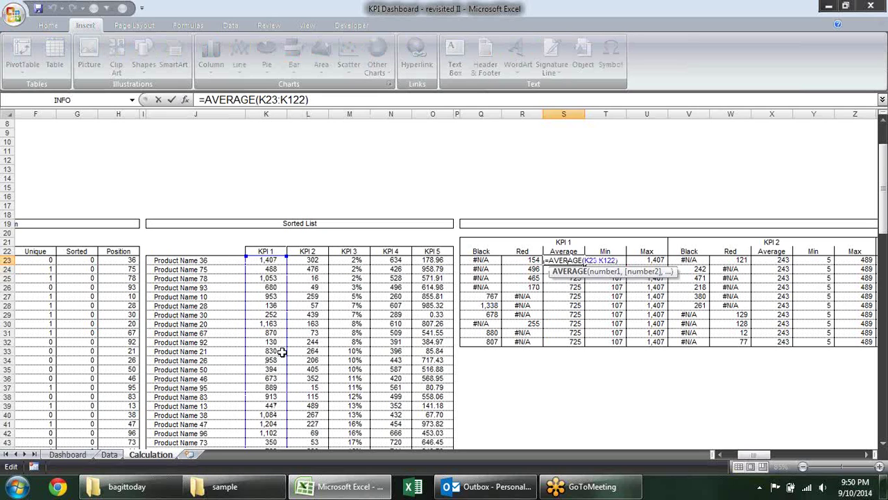
{"action": "key", "text": "Escape"}
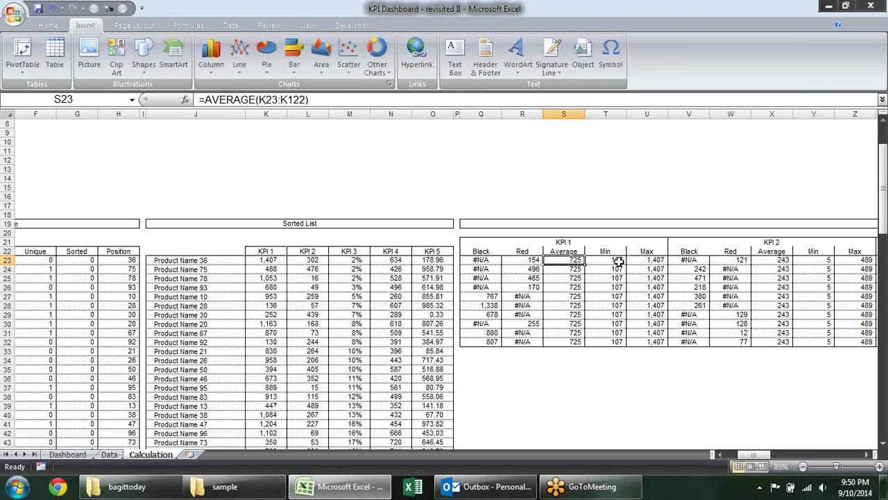
{"action": "double_click", "coordinate": [620, 261]}
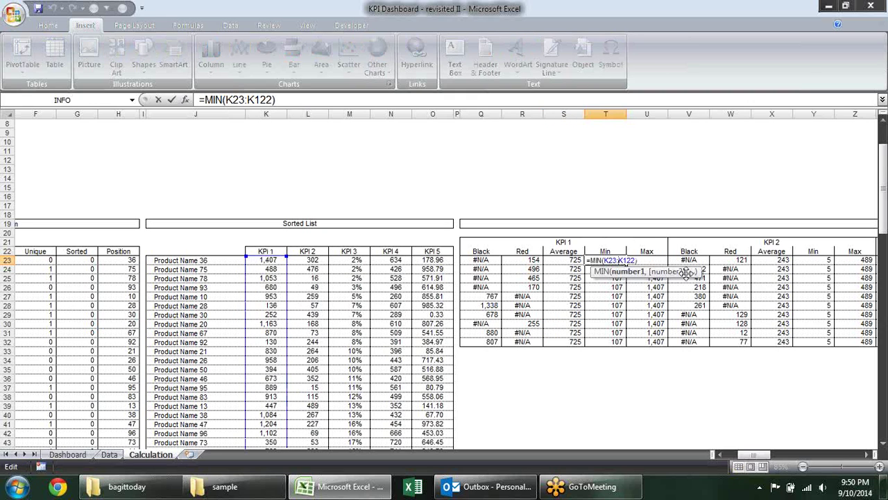
{"action": "left_click", "coordinate": [656, 261]}
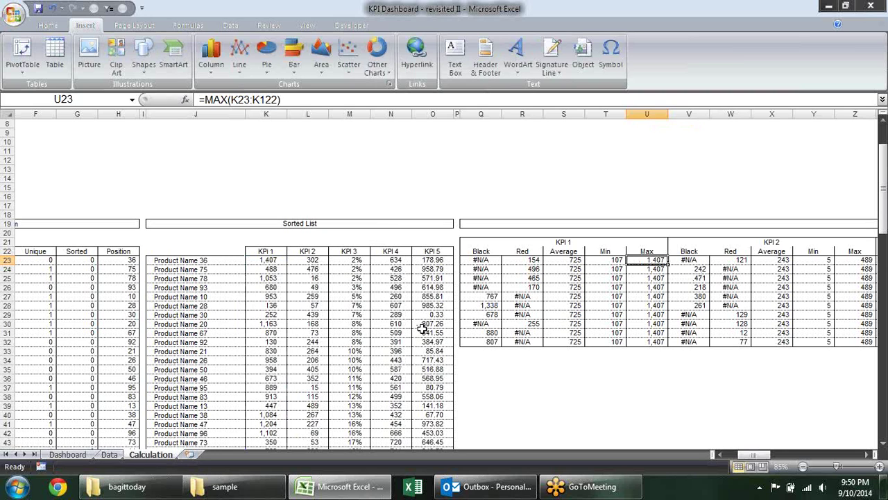
{"action": "left_click_drag", "start_coordinate": [470, 254], "coordinate": [654, 343]}
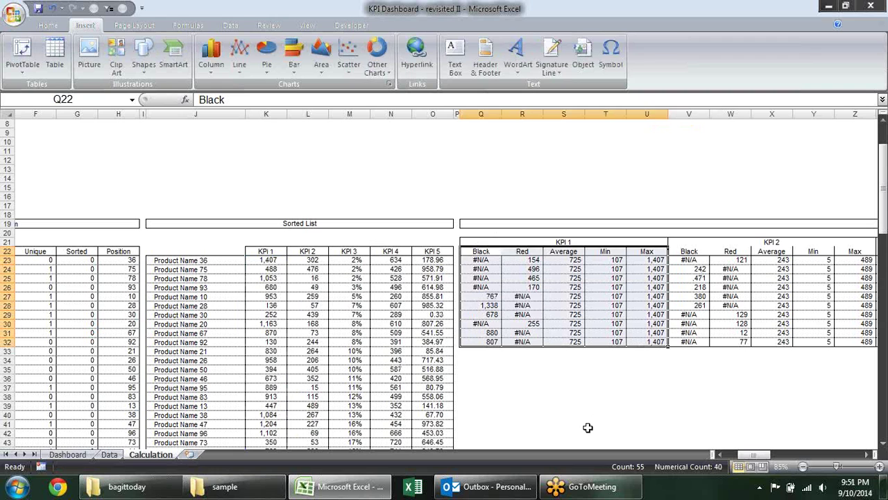
{"action": "left_click", "coordinate": [66, 454]}
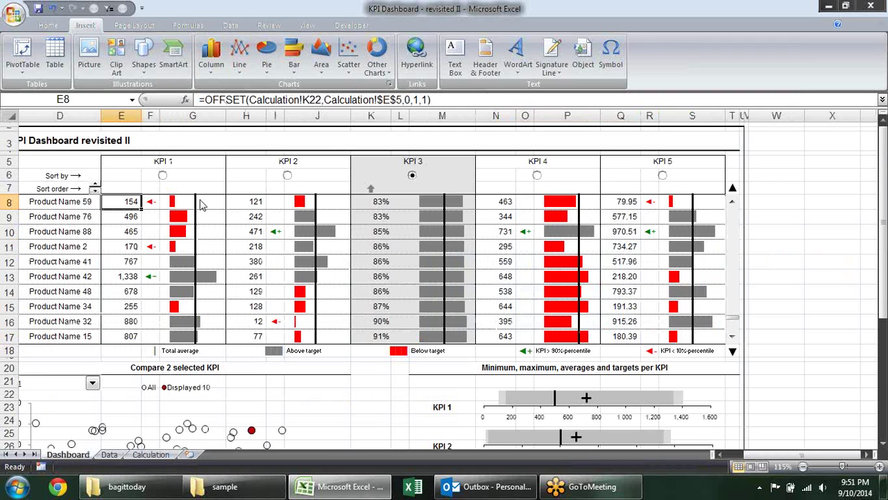
Step: Select the KPI 1 chart's MinXY, MaxBar and vertical average-line series in turn, ending on the average line
{"action": "left_click", "coordinate": [201, 203]}
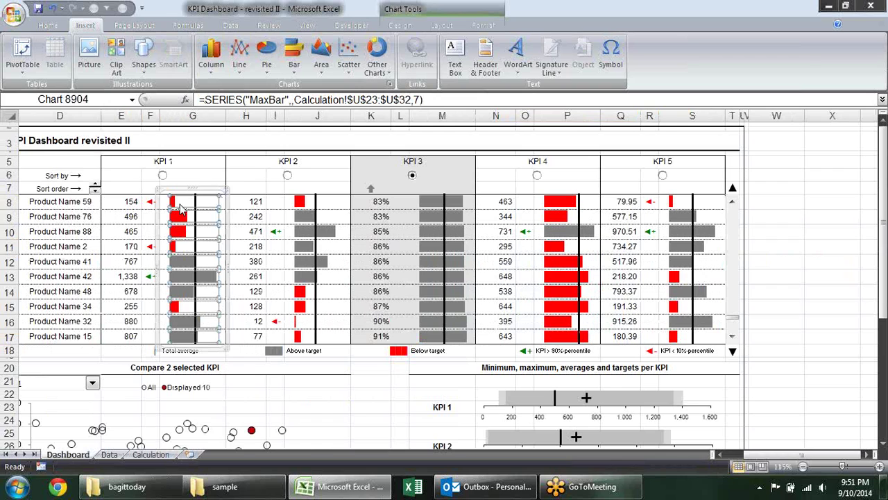
{"action": "left_click", "coordinate": [175, 207]}
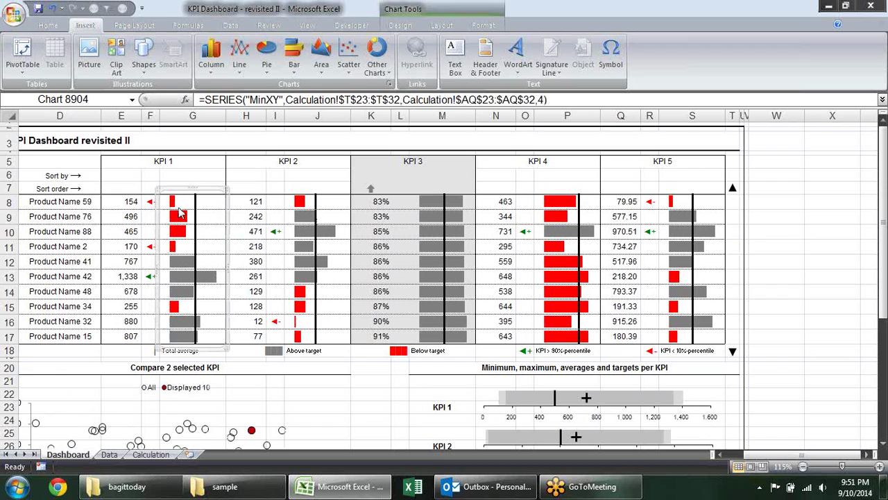
{"action": "left_click", "coordinate": [185, 265]}
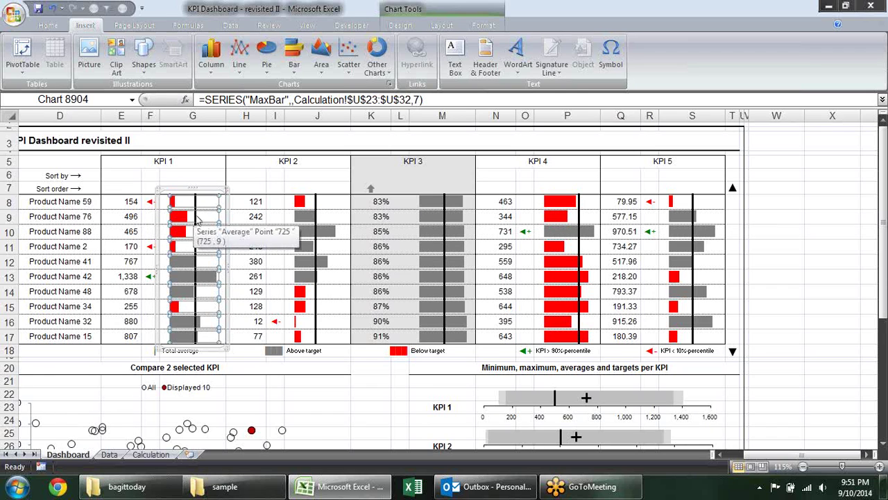
{"action": "left_click", "coordinate": [194, 215]}
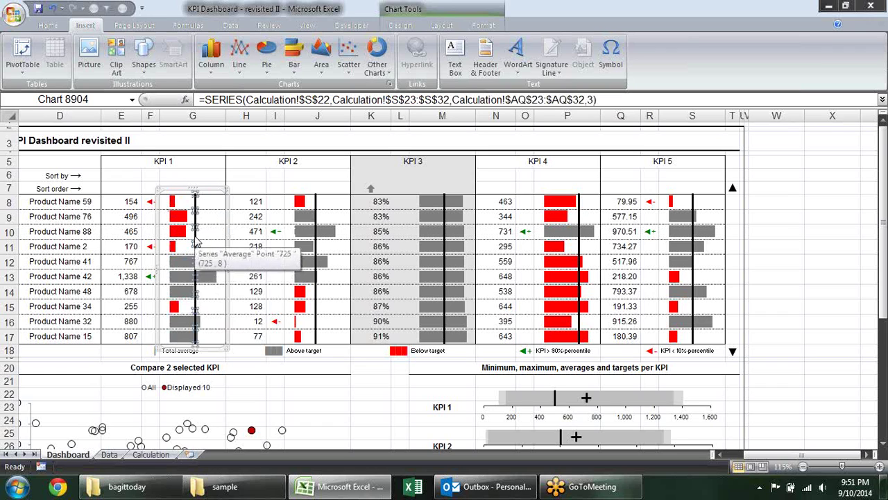
{"action": "right_click", "coordinate": [191, 245]}
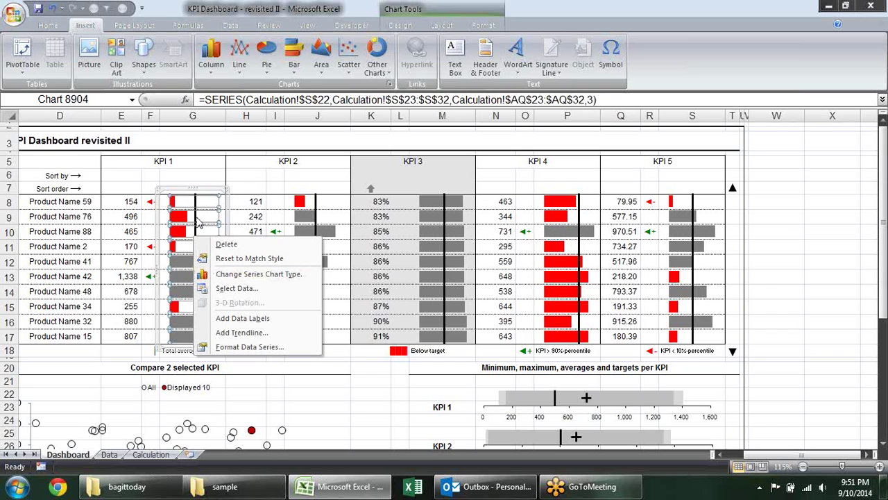
{"action": "left_click", "coordinate": [198, 222]}
{"action": "left_click", "coordinate": [198, 224]}
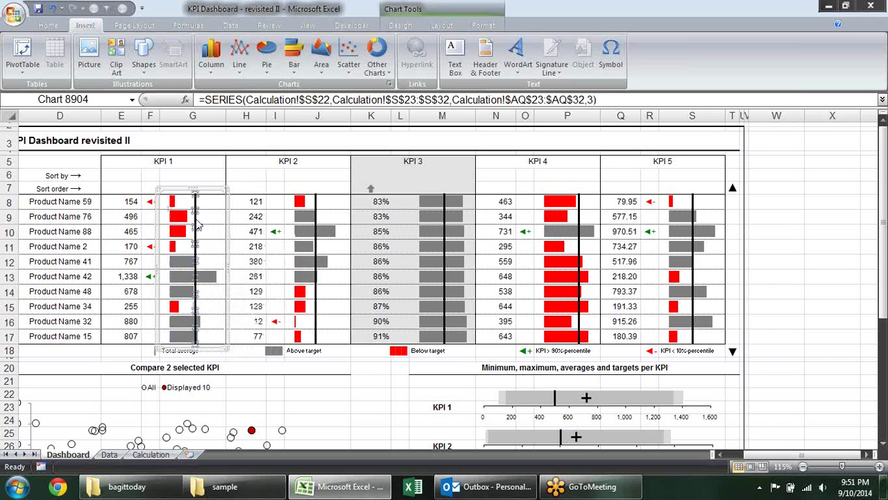
{"action": "right_click", "coordinate": [198, 224]}
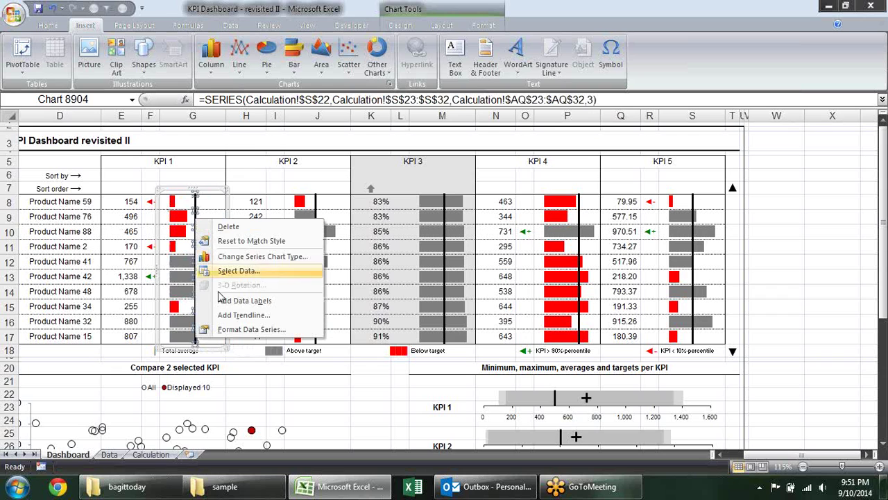
{"action": "left_click", "coordinate": [235, 331]}
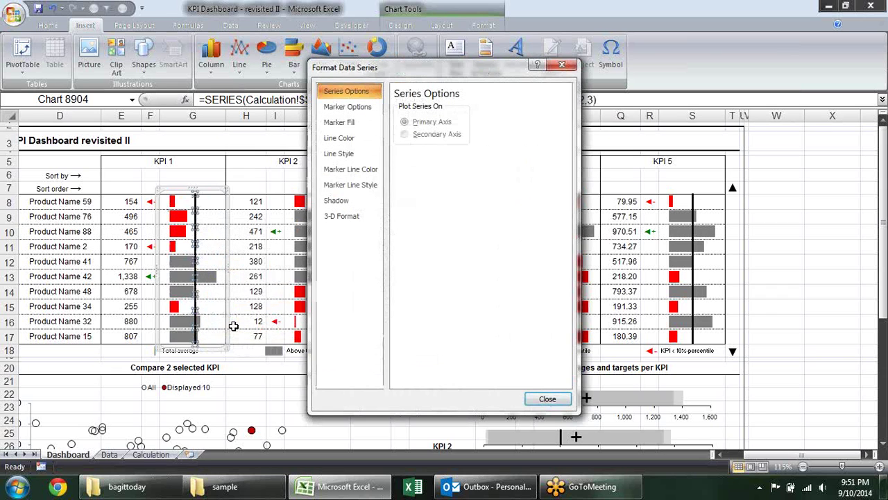
{"action": "key", "text": "Escape"}
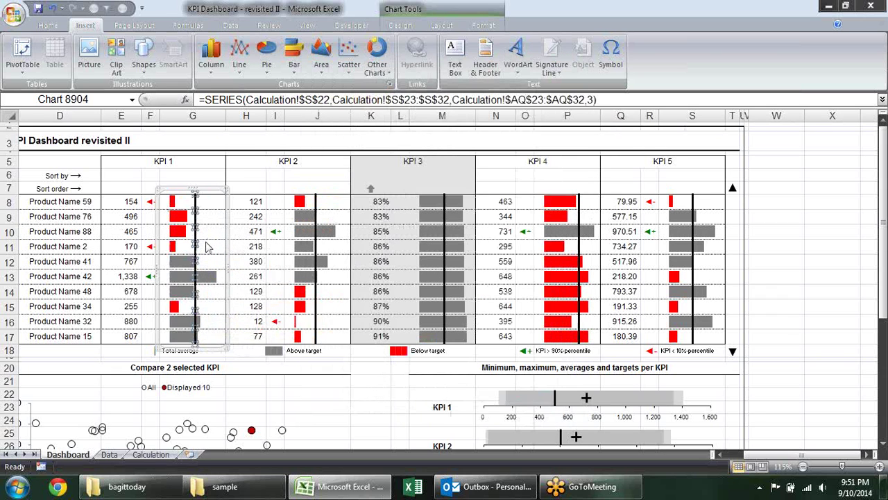
{"action": "mouse_move", "coordinate": [195, 245]}
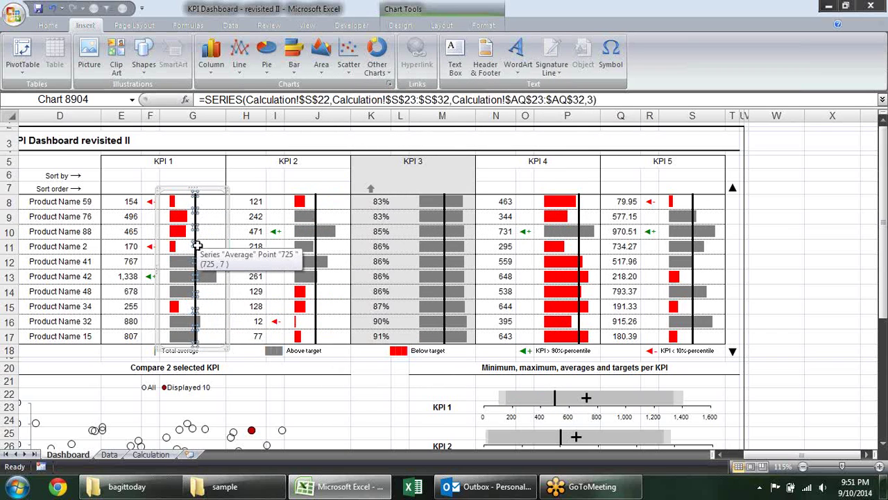
{"action": "right_click", "coordinate": [197, 245]}
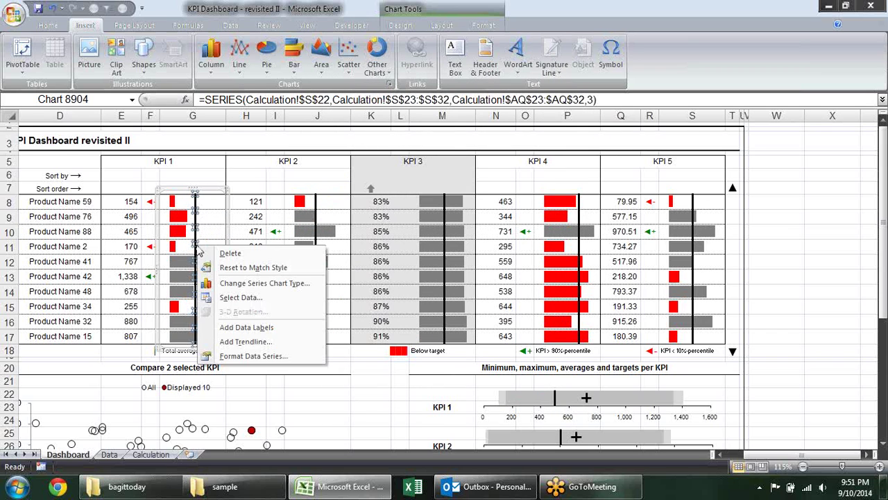
{"action": "left_click", "coordinate": [254, 297]}
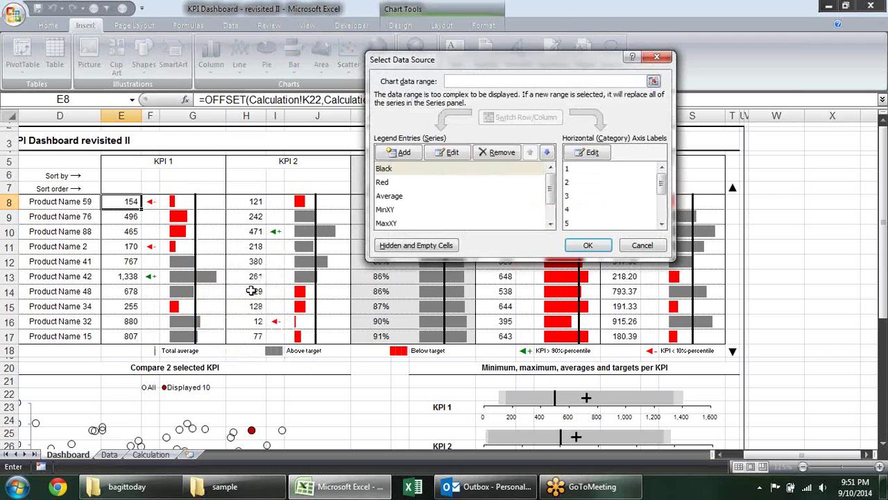
{"action": "key", "text": "Escape"}
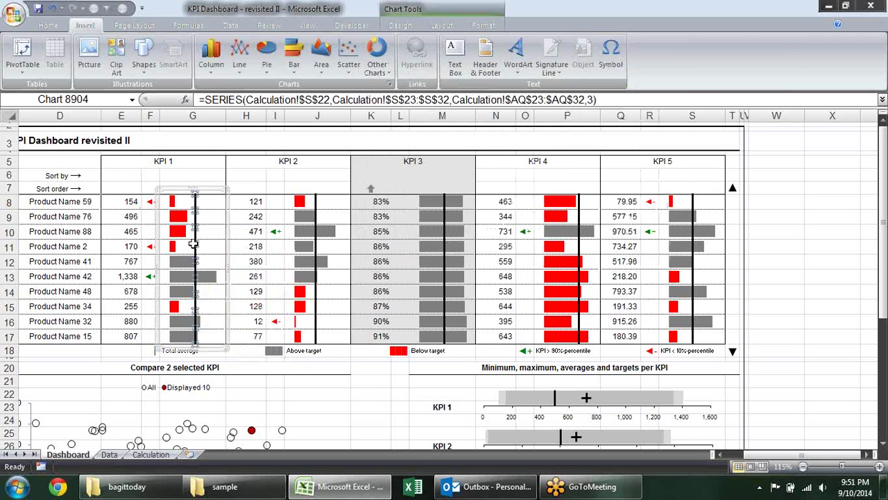
{"action": "right_click", "coordinate": [195, 245]}
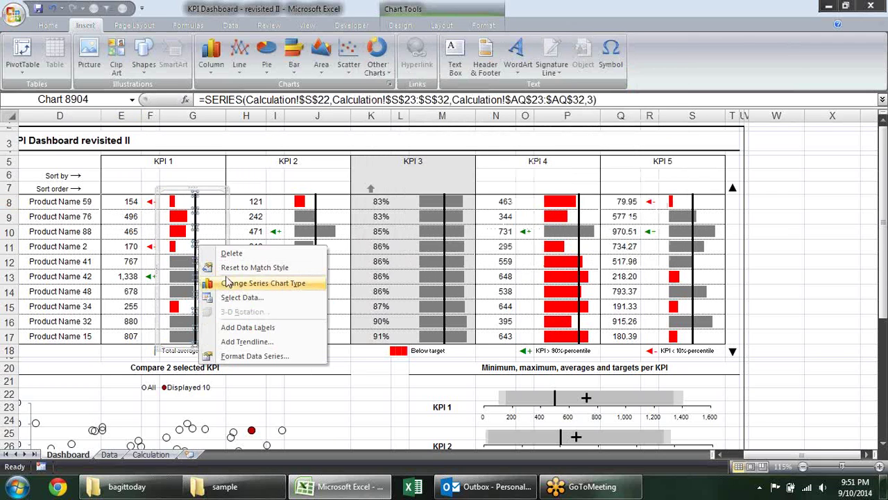
{"action": "left_click", "coordinate": [236, 283]}
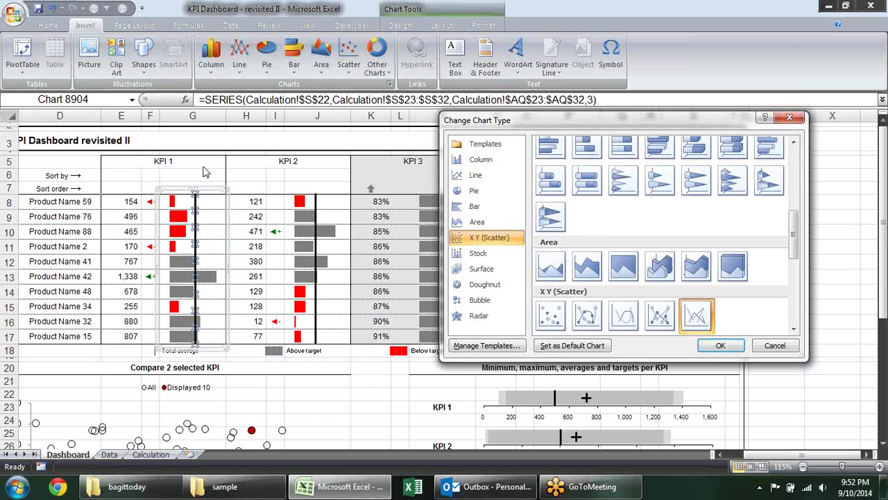
{"action": "key", "text": "Escape"}
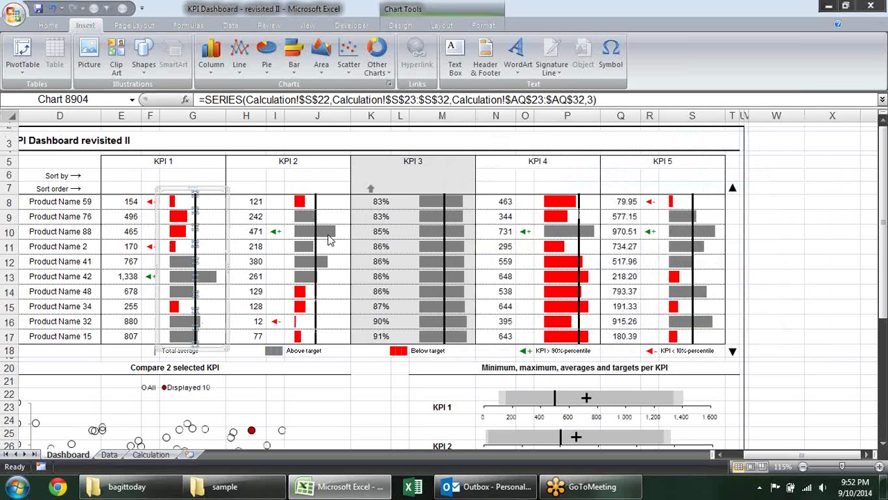
Step: Add a default linear trendline to the KPI 2 chart's MaxBar series, then remove it
{"action": "left_click", "coordinate": [328, 239]}
{"action": "right_click", "coordinate": [328, 239]}
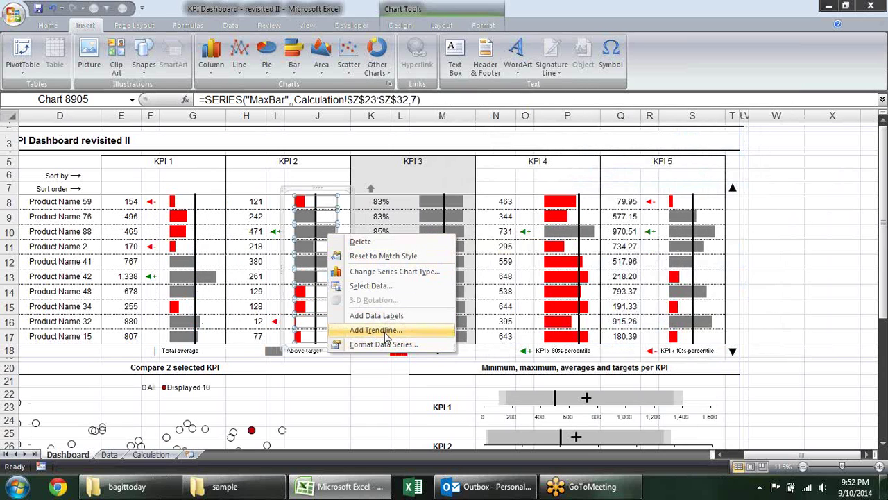
{"action": "left_click", "coordinate": [375, 329]}
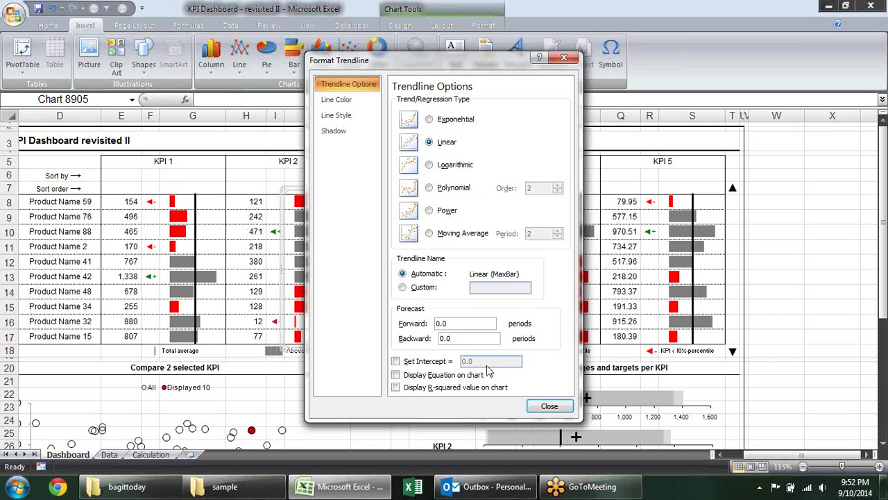
{"action": "left_click", "coordinate": [549, 406]}
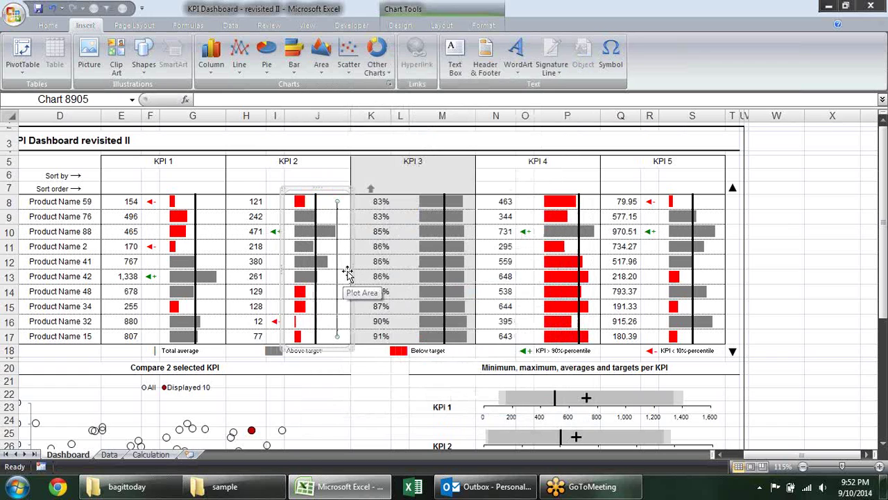
{"action": "key", "text": "Escape"}
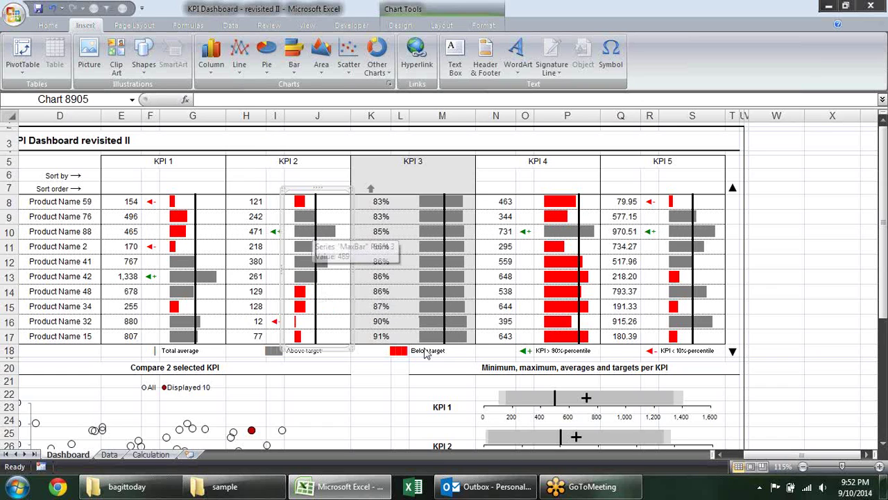
{"action": "left_click", "coordinate": [824, 249]}
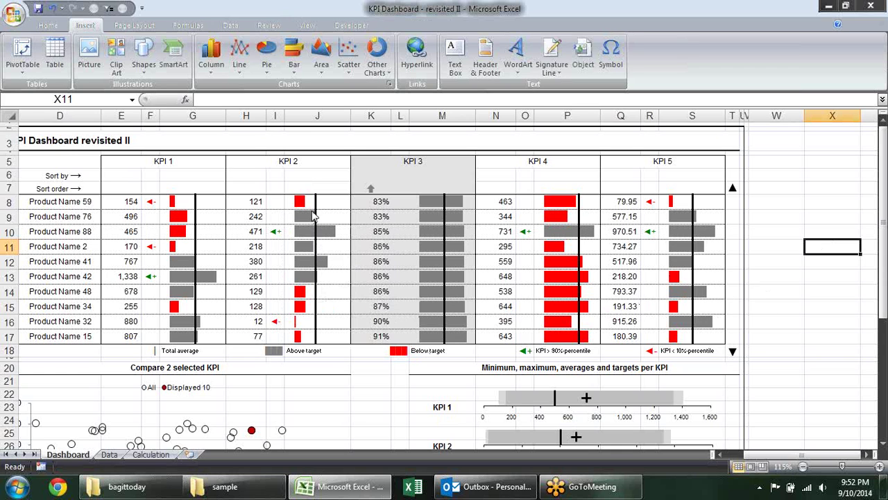
Step: On the Calculation sheet, point out KPI 1's Black, Red, Average, Min and Max helper columns
{"action": "left_click", "coordinate": [151, 454]}
{"action": "left_click", "coordinate": [497, 251]}
{"action": "left_click", "coordinate": [519, 251]}
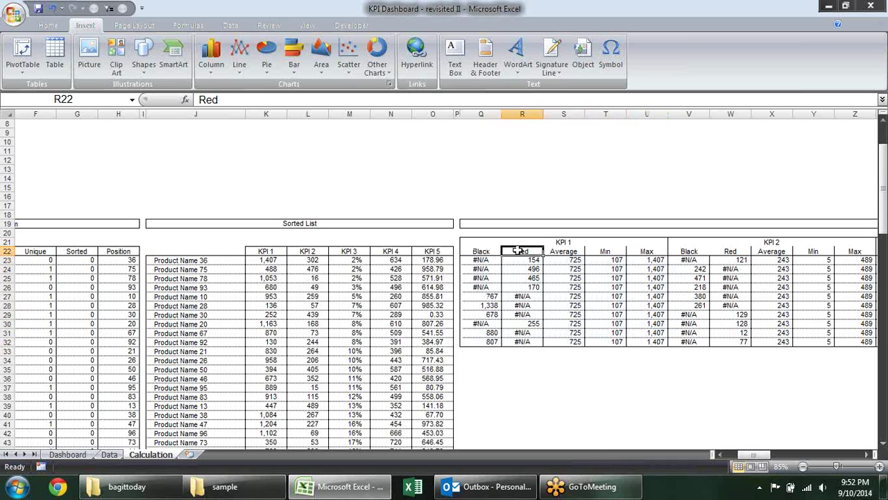
{"action": "left_click", "coordinate": [555, 250]}
{"action": "left_click", "coordinate": [608, 251]}
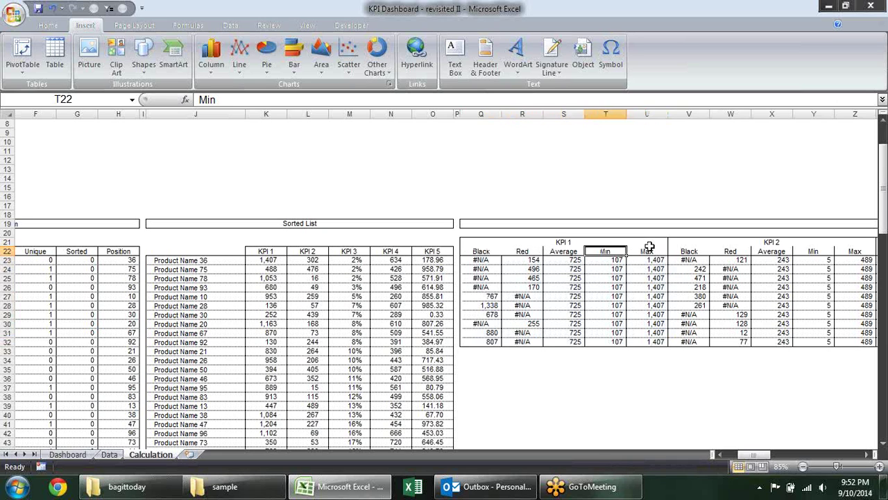
{"action": "left_click", "coordinate": [649, 244]}
{"action": "left_click", "coordinate": [648, 255]}
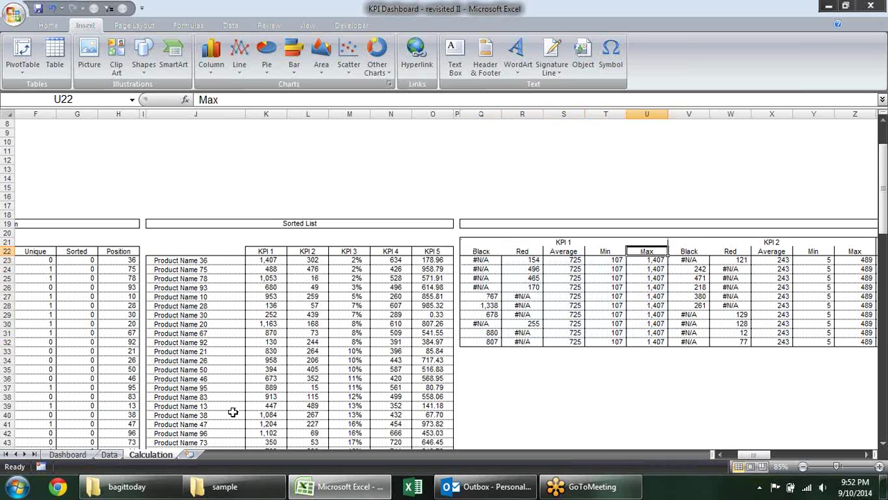
Step: On the Dashboard, delete the KPI 2 chart's MaxBar series and undo, twice, to show its role
{"action": "left_click", "coordinate": [68, 454]}
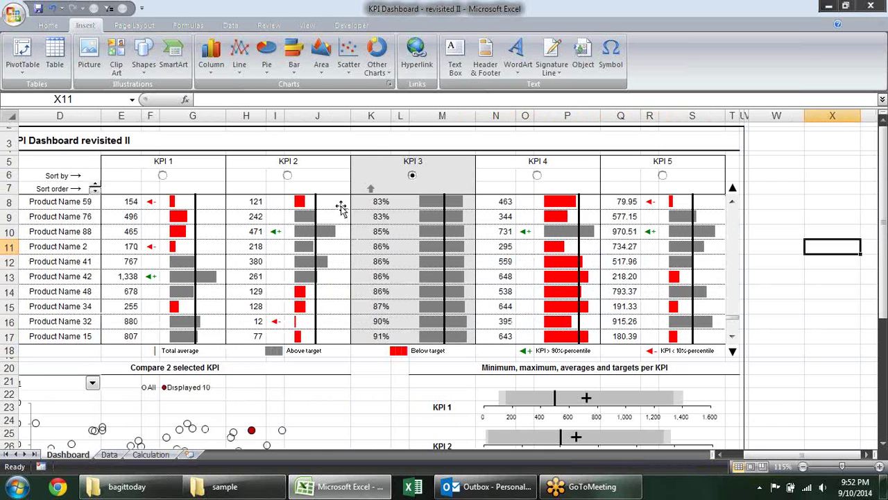
{"action": "left_click", "coordinate": [333, 208]}
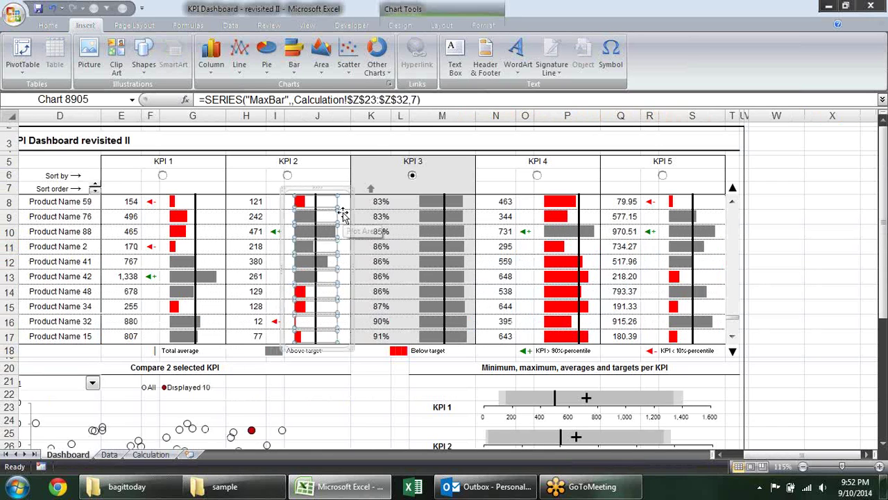
{"action": "key", "text": "Up"}
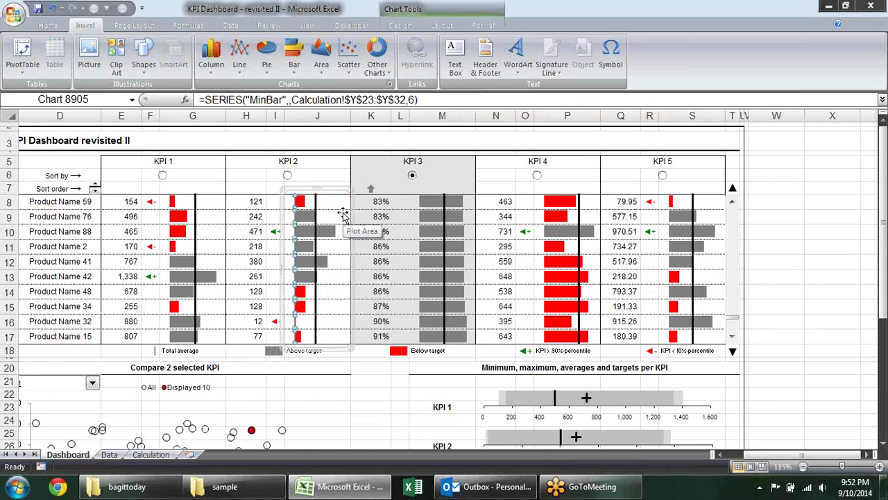
{"action": "key", "text": "Down"}
{"action": "key", "text": "Delete"}
{"action": "key", "text": "ctrl+z"}
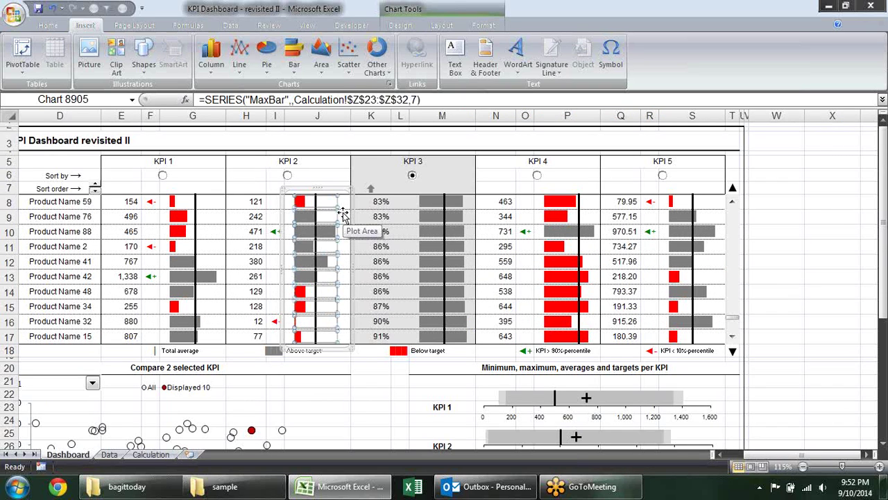
{"action": "key", "text": "Up"}
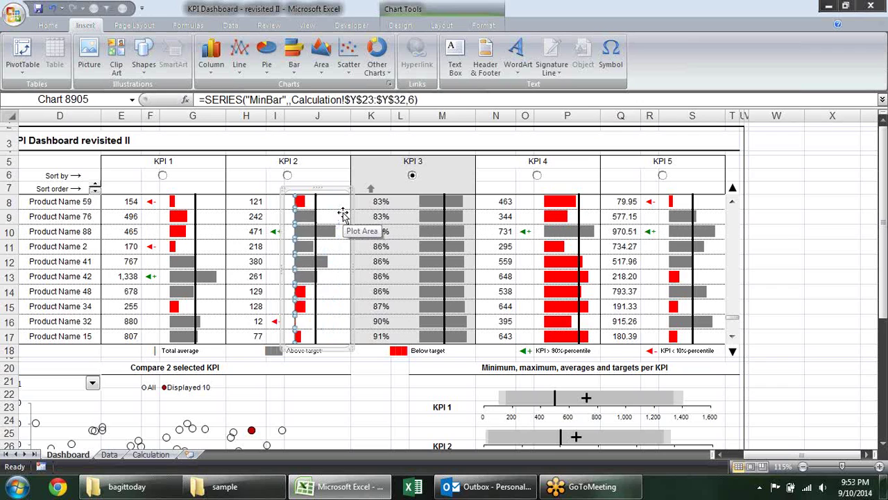
{"action": "key", "text": "Down"}
{"action": "key", "text": "Delete"}
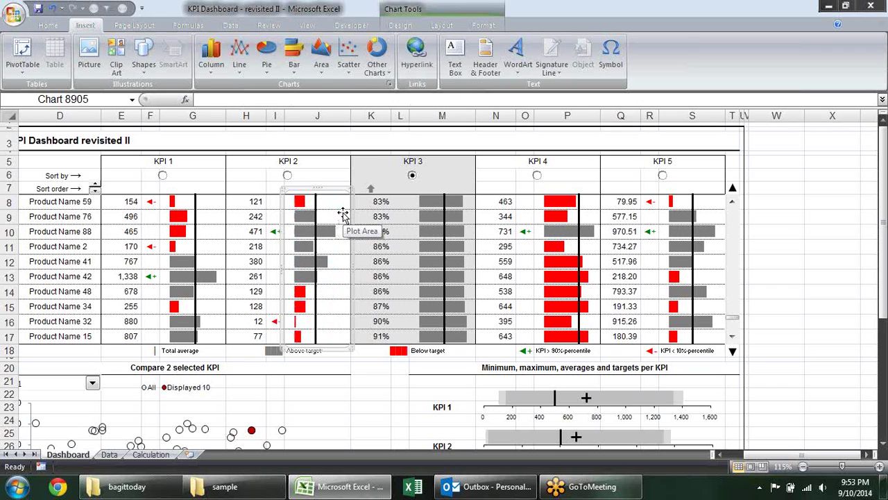
{"action": "key", "text": "ctrl+z"}
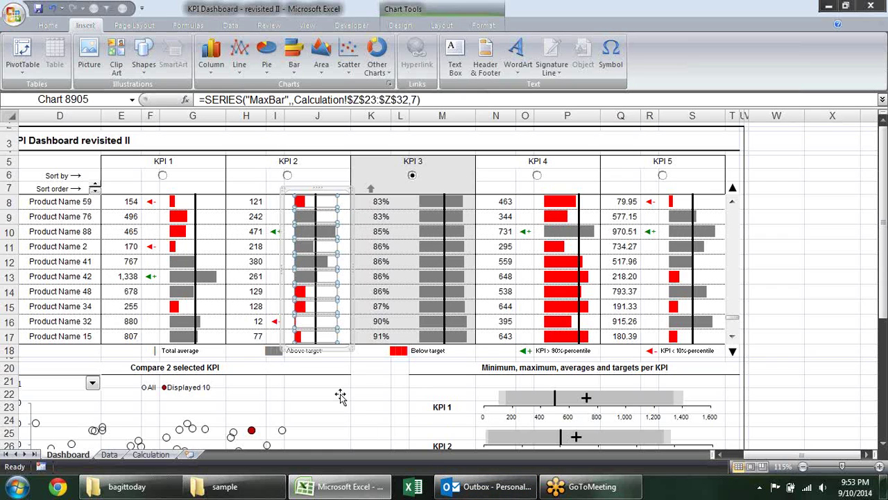
{"action": "left_click", "coordinate": [343, 397]}
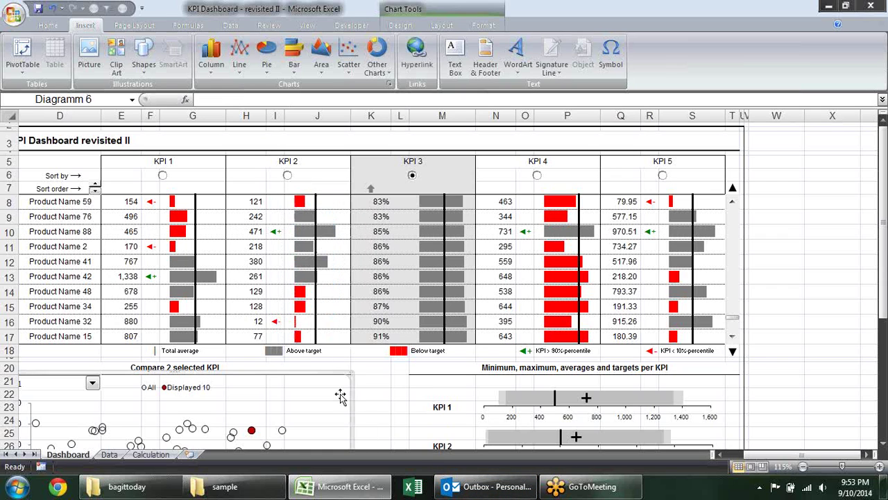
Step: Insert a clustered bar chart from the KPI 1 helper table (Black through Max) on the Calculation sheet
{"action": "left_click", "coordinate": [145, 455]}
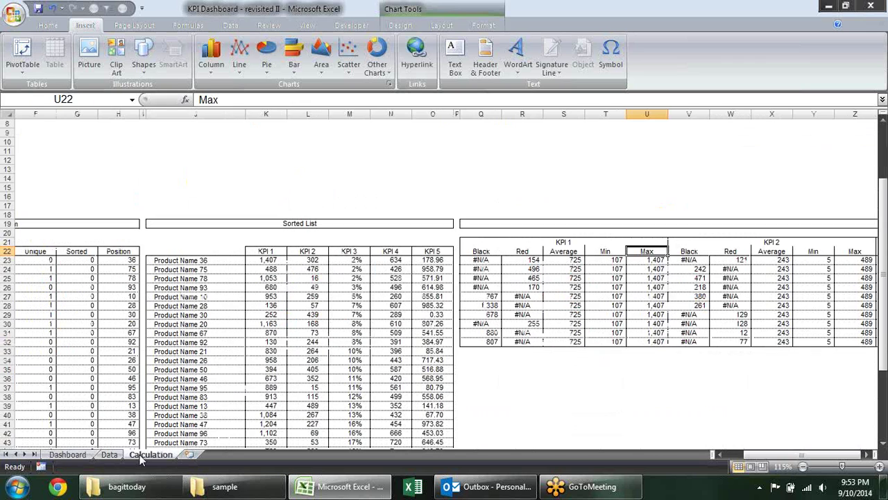
{"action": "mouse_move", "coordinate": [503, 250]}
{"action": "left_mouse_down"}
{"action": "mouse_move", "coordinate": [667, 340]}
{"action": "mouse_move", "coordinate": [478, 251]}
{"action": "left_mouse_up"}
{"action": "left_click", "coordinate": [652, 360]}
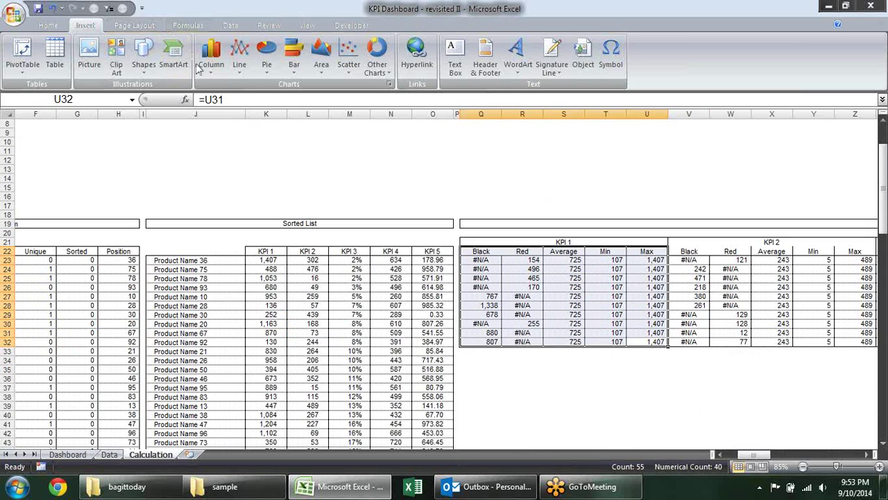
{"action": "left_click", "coordinate": [293, 68]}
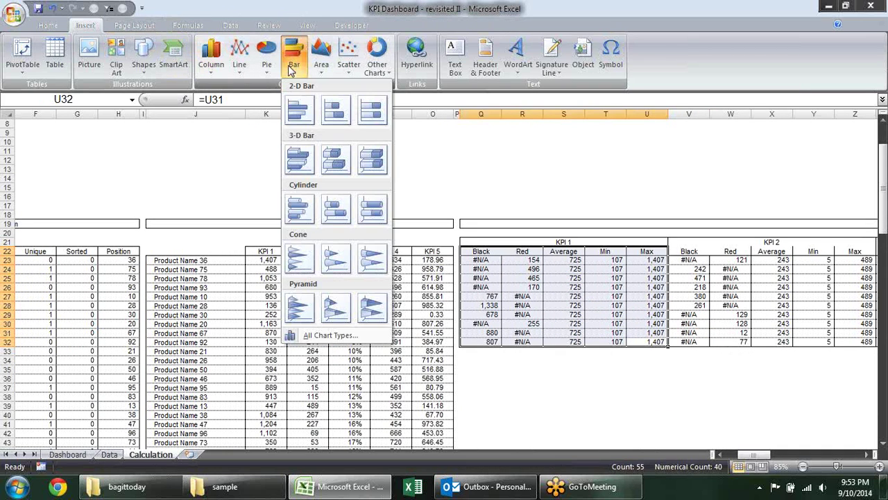
{"action": "left_click", "coordinate": [298, 110]}
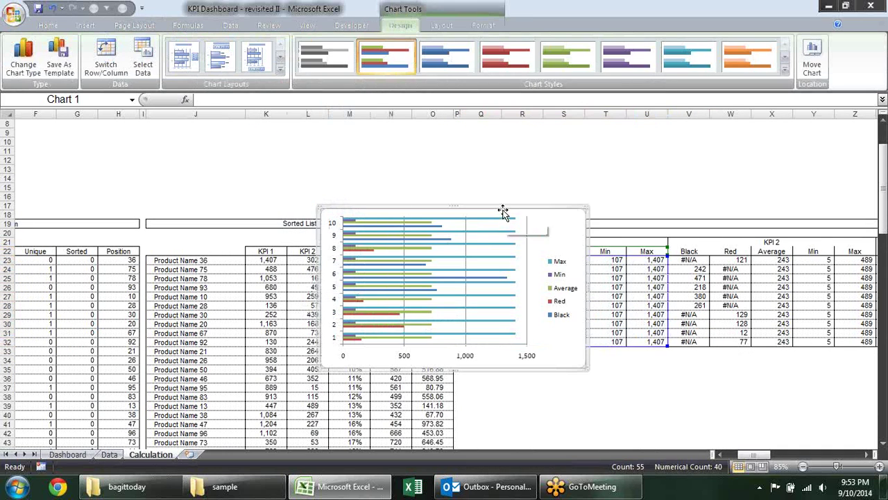
Step: Back on the Dashboard, select the existing KPI 1 in-cell chart
{"action": "left_click", "coordinate": [67, 453]}
{"action": "left_click", "coordinate": [200, 193]}
{"action": "left_click_drag", "start_coordinate": [216, 193], "coordinate": [213, 193]}
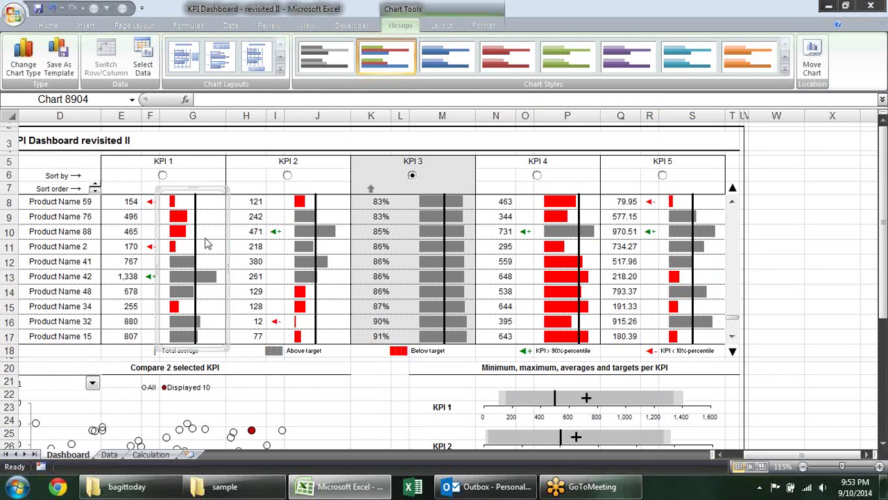
Step: Paste only the copied chart formatting onto the new Calculation-sheet chart
{"action": "left_click", "coordinate": [151, 454]}
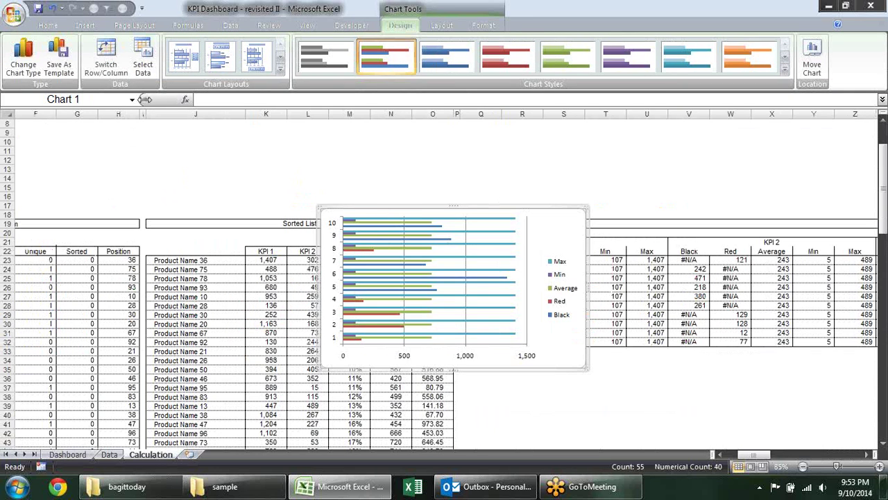
{"action": "left_click", "coordinate": [48, 25]}
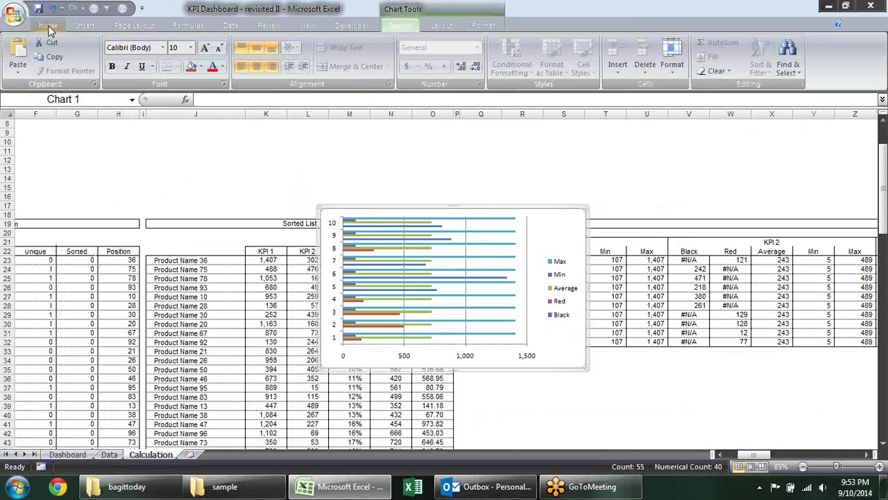
{"action": "left_click", "coordinate": [16, 74]}
{"action": "left_click", "coordinate": [50, 174]}
{"action": "left_click", "coordinate": [478, 150]}
{"action": "left_click", "coordinate": [512, 190]}
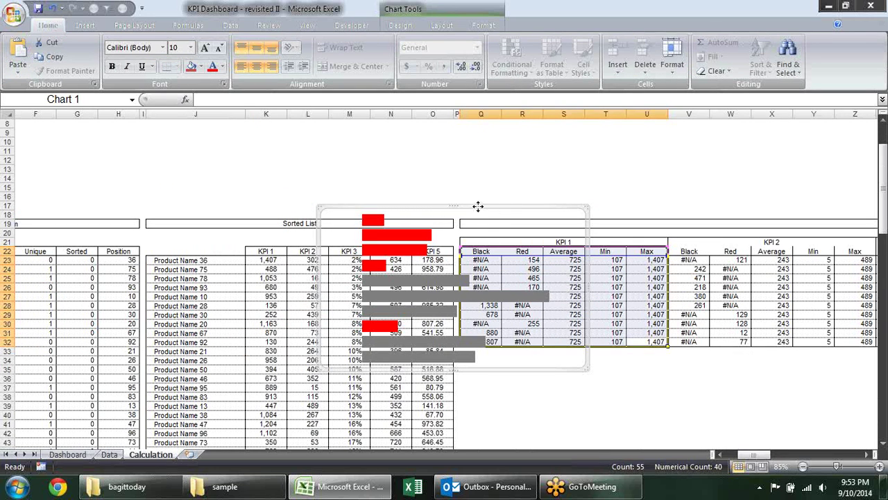
Step: Move the chart up to about row 10 and narrow it into a strip
{"action": "left_click_drag", "start_coordinate": [478, 206], "coordinate": [469, 136]}
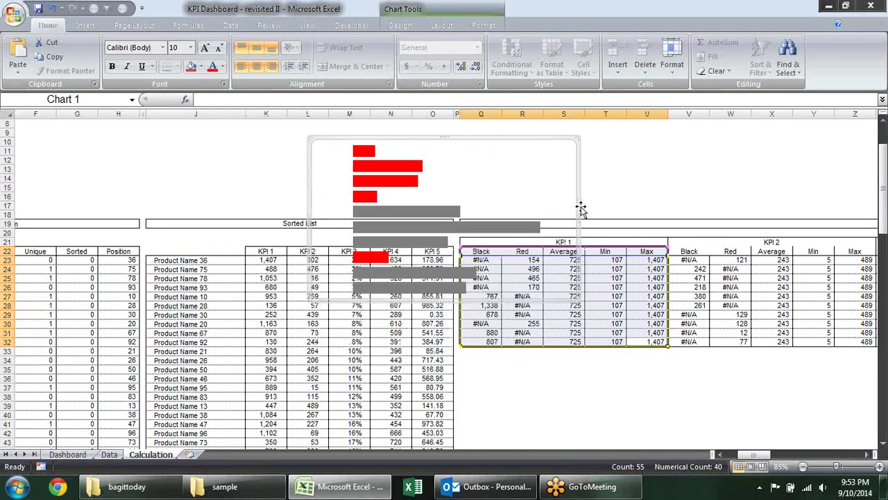
{"action": "left_click_drag", "start_coordinate": [581, 209], "coordinate": [397, 206]}
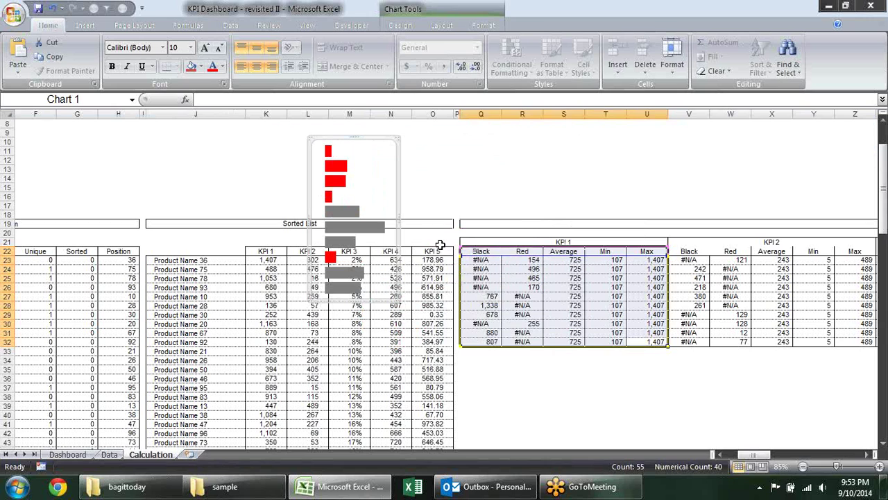
{"action": "left_click", "coordinate": [430, 186]}
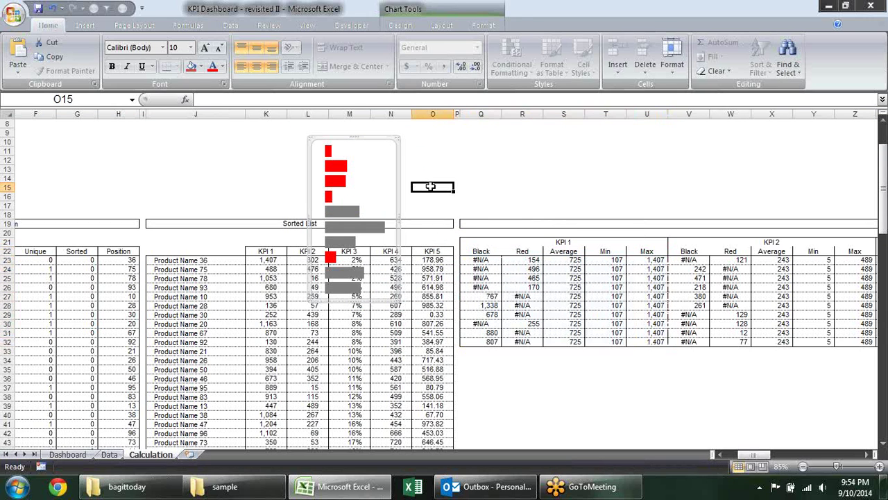
Step: Try changing the chart to scatter with straight lines, widening it briefly to inspect the lines
{"action": "left_click", "coordinate": [345, 195]}
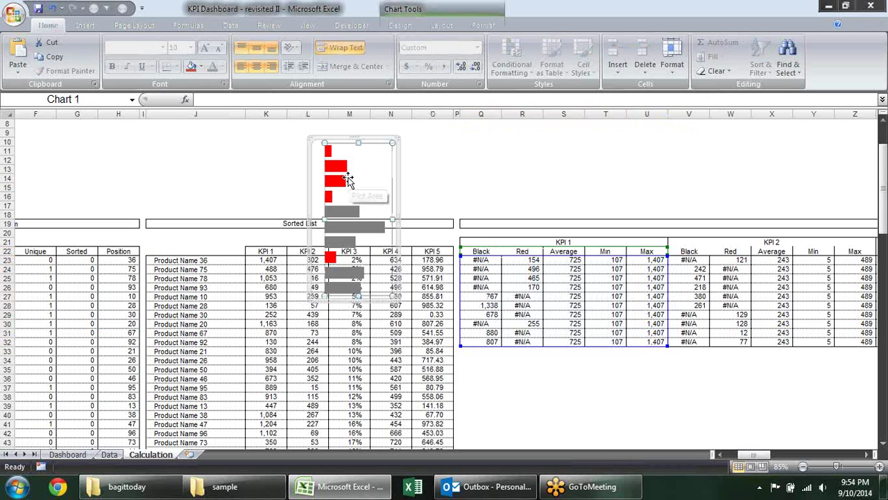
{"action": "key", "text": "Escape"}
{"action": "left_click", "coordinate": [349, 179]}
{"action": "key", "text": "Escape"}
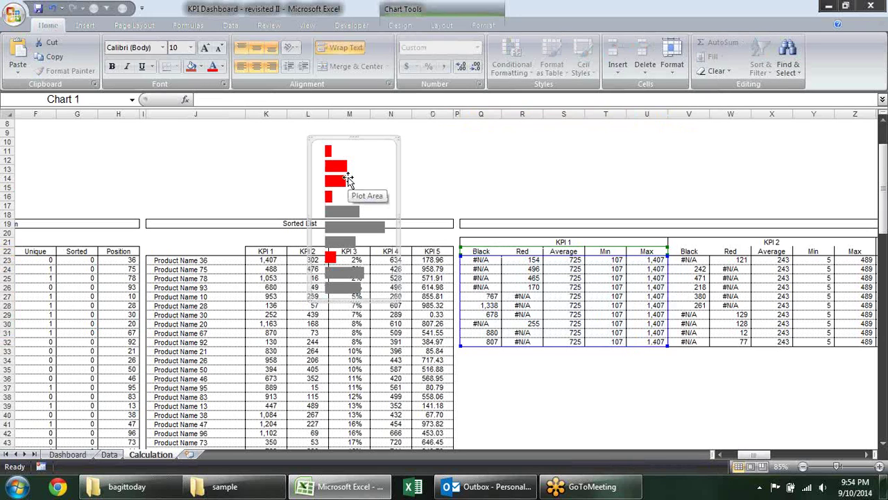
{"action": "key", "text": "Up"}
{"action": "key", "text": "Up"}
{"action": "key", "text": "Up"}
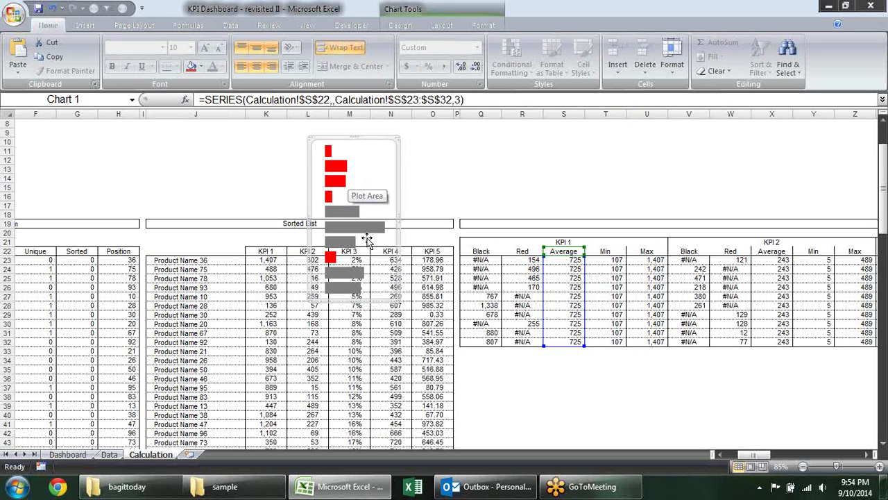
{"action": "right_click", "coordinate": [342, 202]}
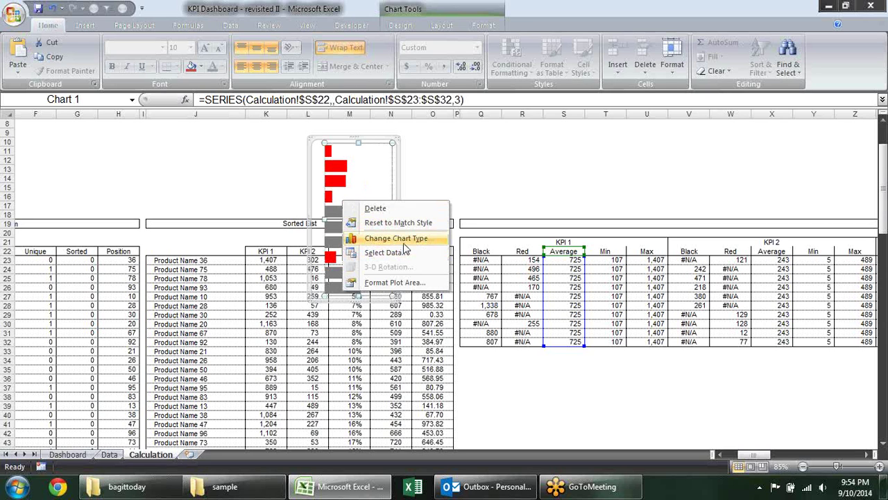
{"action": "left_click", "coordinate": [486, 237]}
{"action": "left_click", "coordinate": [696, 316]}
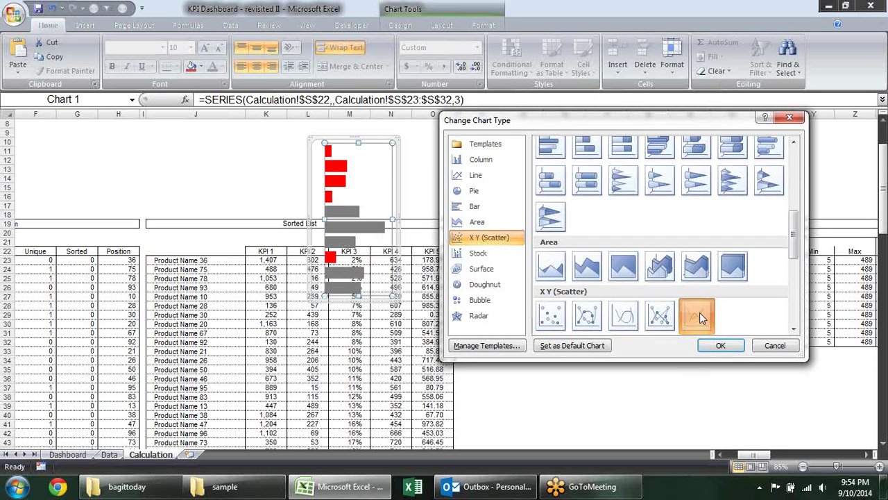
{"action": "left_click", "coordinate": [719, 350]}
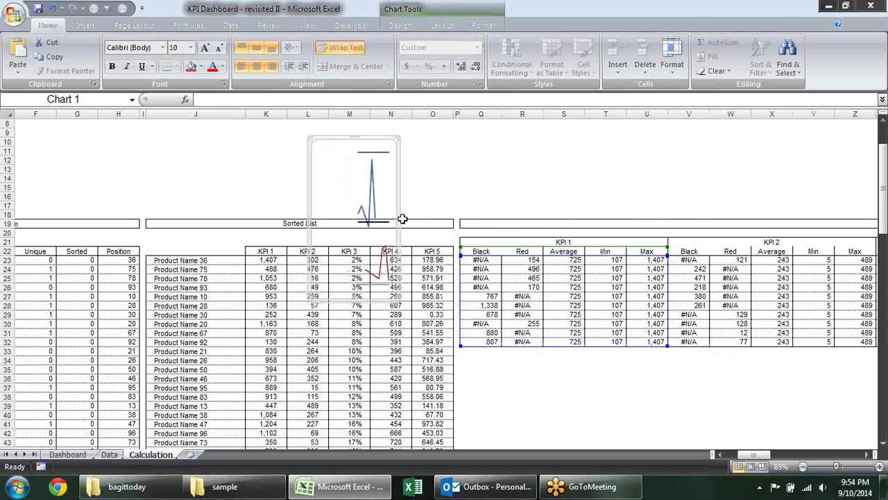
{"action": "left_click_drag", "start_coordinate": [400, 219], "coordinate": [469, 219]}
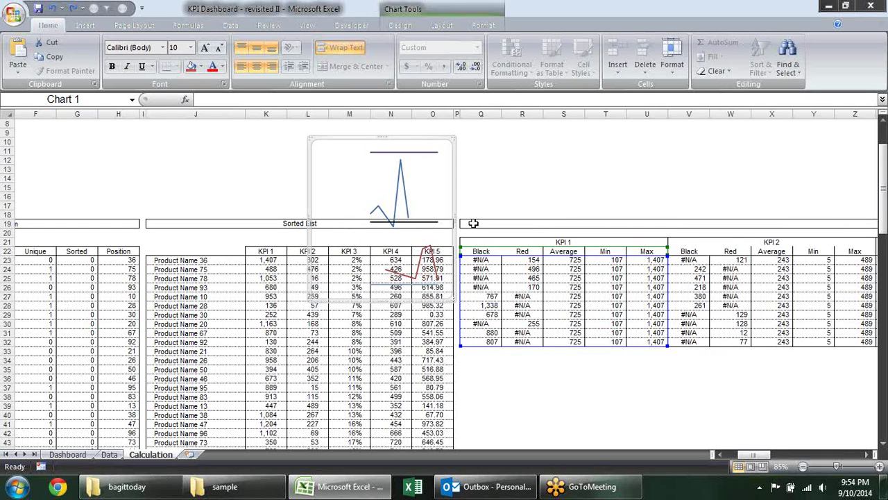
{"action": "left_click_drag", "start_coordinate": [456, 222], "coordinate": [392, 223]}
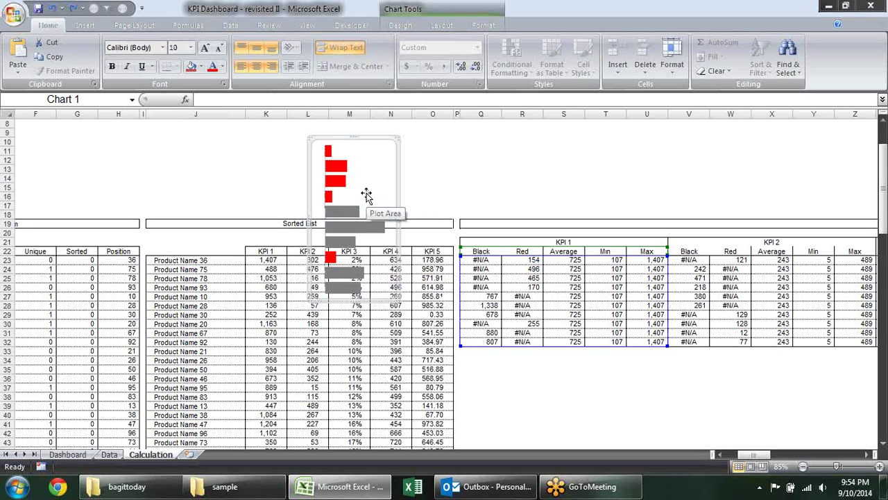
Step: Reopen the chart type choices from the red series, cancel, and move the chart down and right
{"action": "key", "text": "Down"}
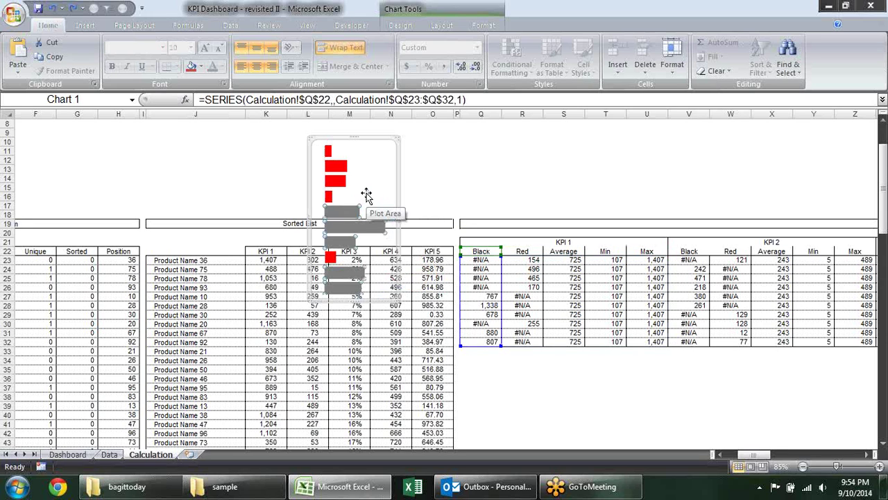
{"action": "key", "text": "Down"}
{"action": "key", "text": "Down"}
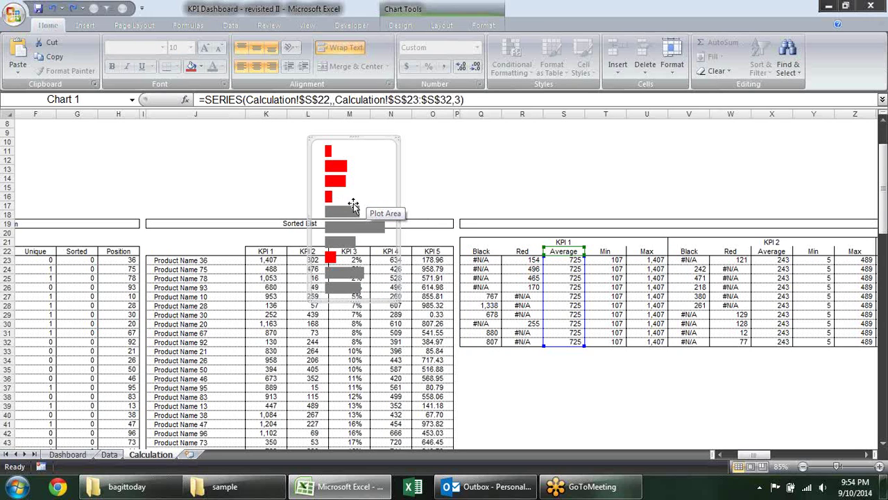
{"action": "right_click", "coordinate": [356, 206]}
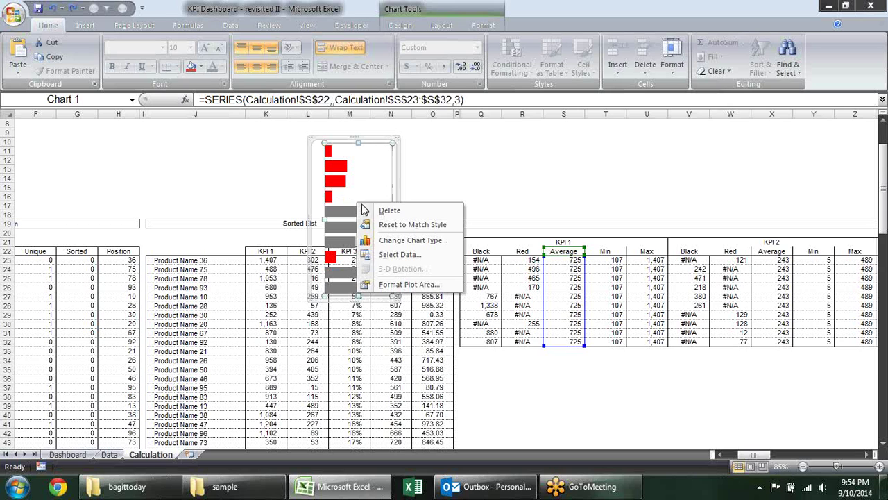
{"action": "left_click", "coordinate": [393, 240]}
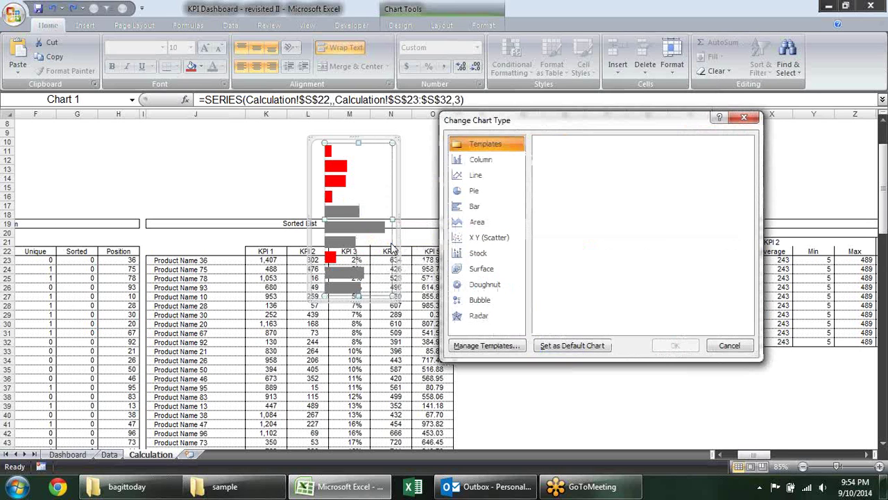
{"action": "key", "text": "Escape"}
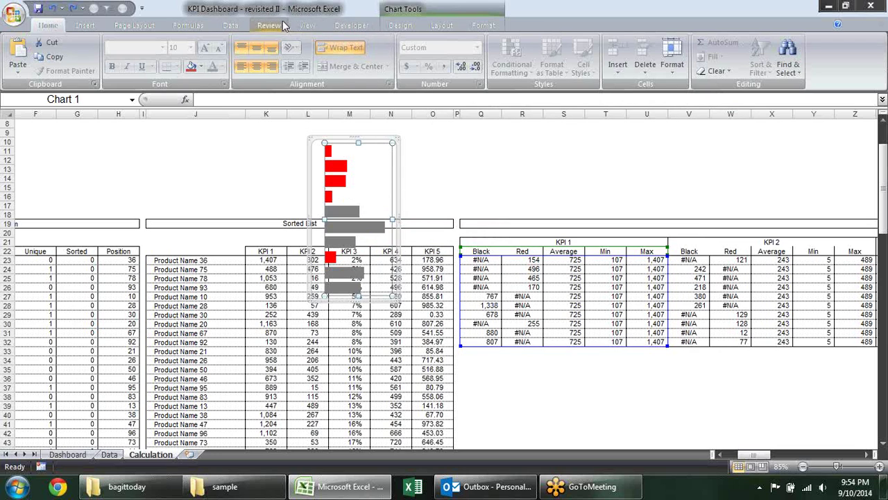
{"action": "mouse_move", "coordinate": [400, 135]}
{"action": "left_mouse_down"}
{"action": "mouse_move", "coordinate": [572, 194]}
{"action": "mouse_move", "coordinate": [472, 135]}
{"action": "left_mouse_up"}
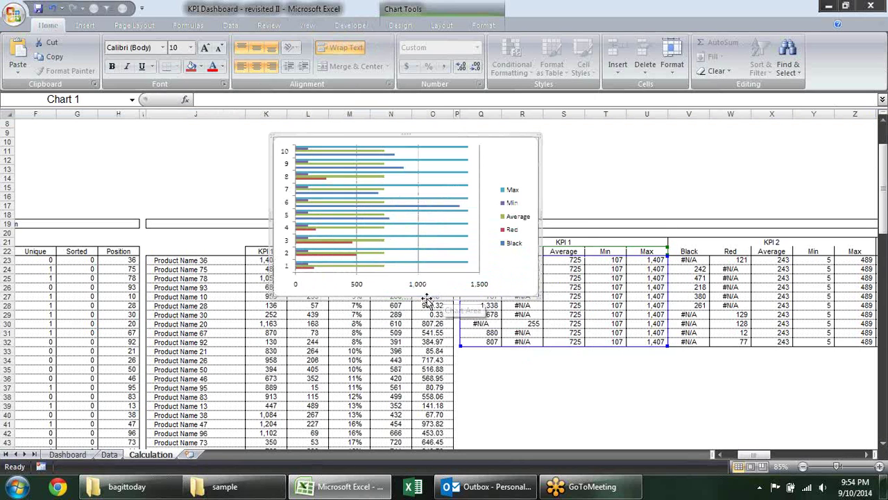
Step: Reposition the chart, narrow it slightly and make it taller
{"action": "left_click", "coordinate": [406, 305]}
{"action": "left_click", "coordinate": [415, 299]}
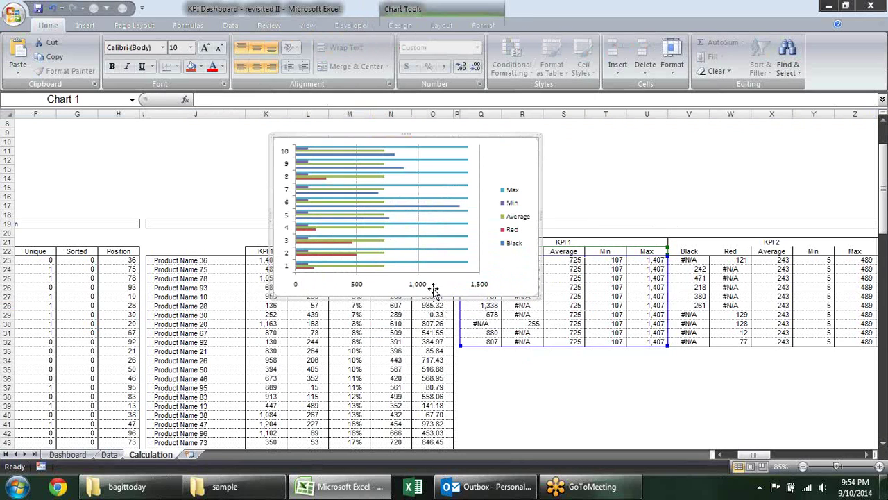
{"action": "left_click_drag", "start_coordinate": [540, 216], "coordinate": [431, 217]}
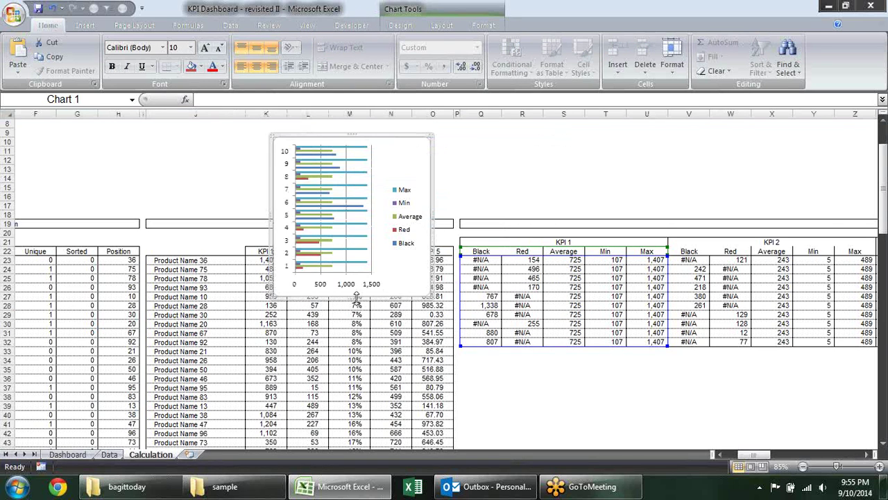
{"action": "left_click_drag", "start_coordinate": [356, 296], "coordinate": [414, 275]}
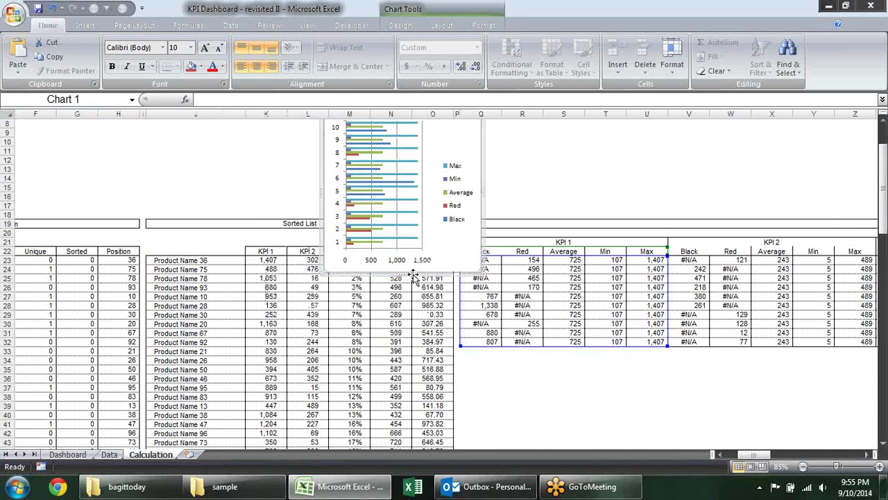
{"action": "left_click_drag", "start_coordinate": [414, 274], "coordinate": [408, 373]}
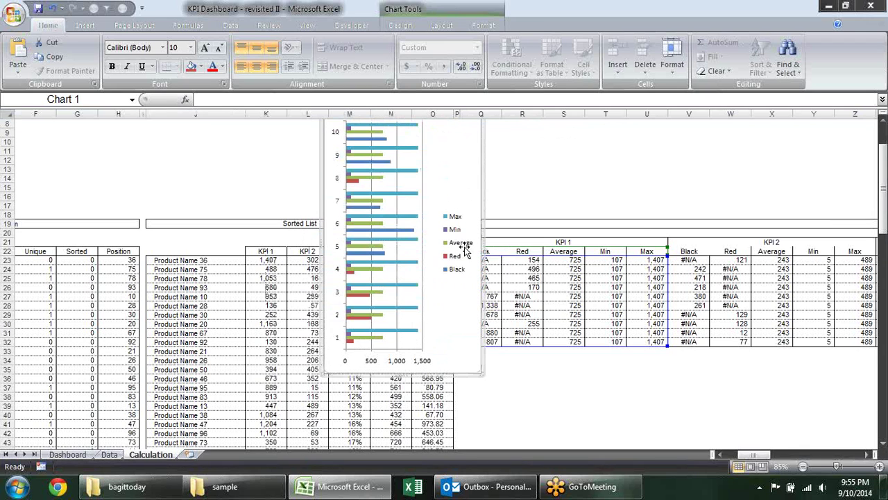
Step: Change the Average series to XY Scatter with straight lines
{"action": "left_click", "coordinate": [372, 240]}
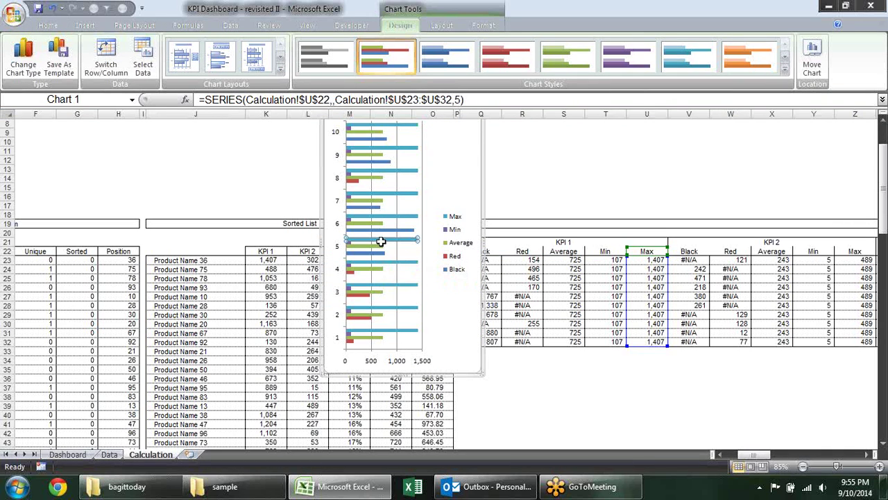
{"action": "key", "text": "Up"}
{"action": "key", "text": "Up"}
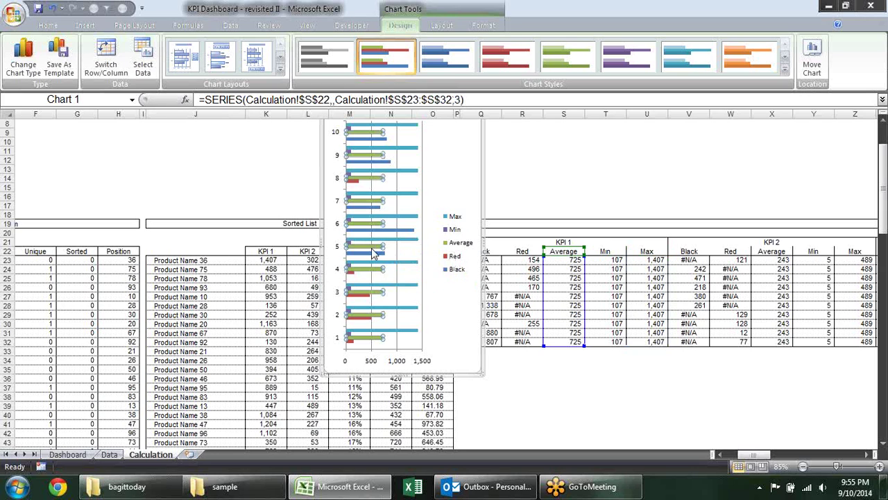
{"action": "right_click", "coordinate": [371, 247]}
{"action": "left_click", "coordinate": [415, 291]}
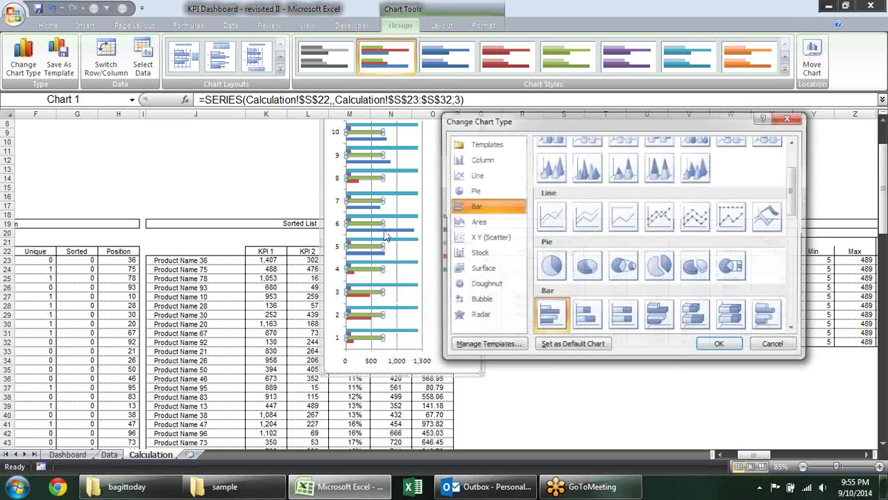
{"action": "left_click", "coordinate": [502, 238]}
{"action": "left_click", "coordinate": [697, 315]}
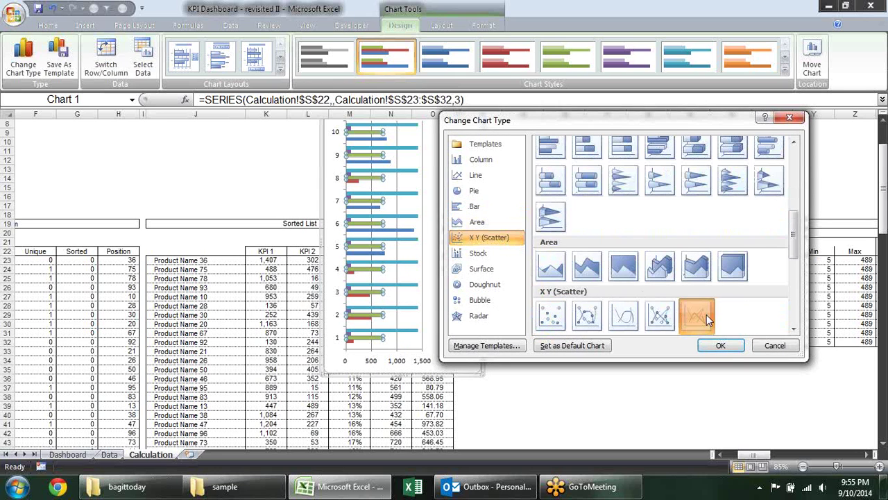
{"action": "left_click", "coordinate": [721, 345]}
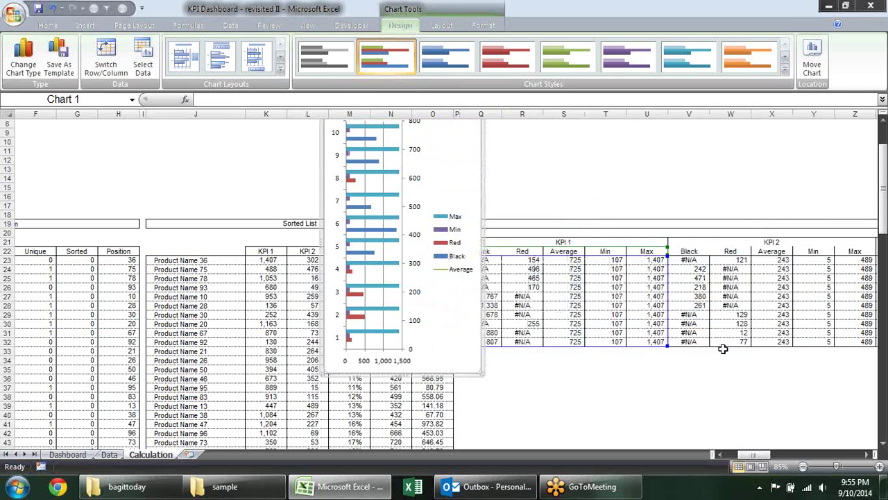
{"action": "scroll", "coordinate": [452, 199], "scroll_direction": "up", "scroll_amount": 1}
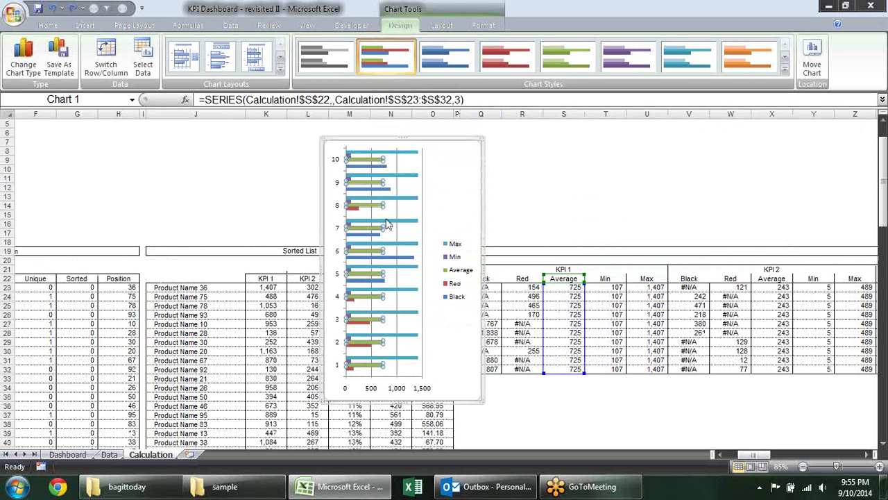
Step: Select bars of the Max and Average series and stretch the chart's bottom edge further down
{"action": "right_click", "coordinate": [378, 206]}
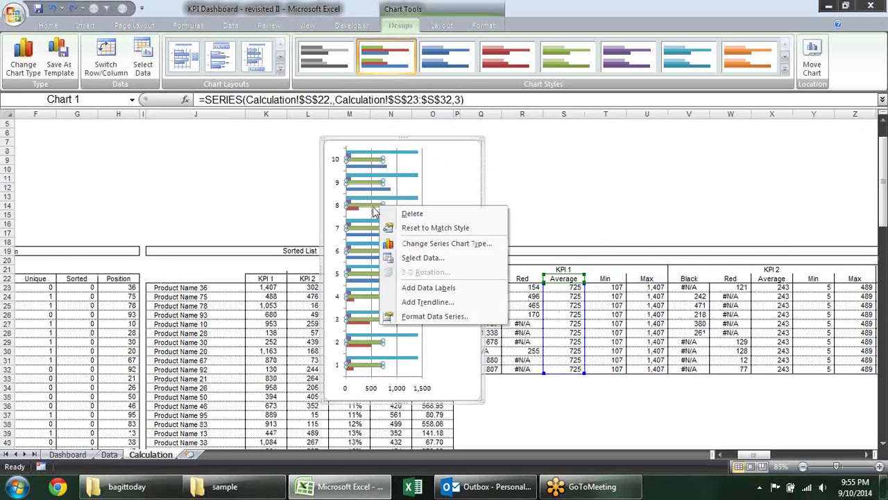
{"action": "key", "text": "Escape"}
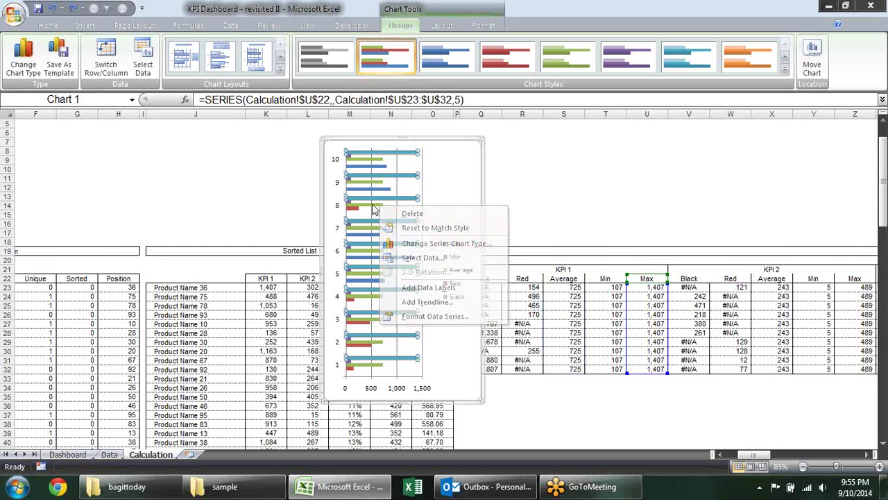
{"action": "left_click", "coordinate": [377, 200]}
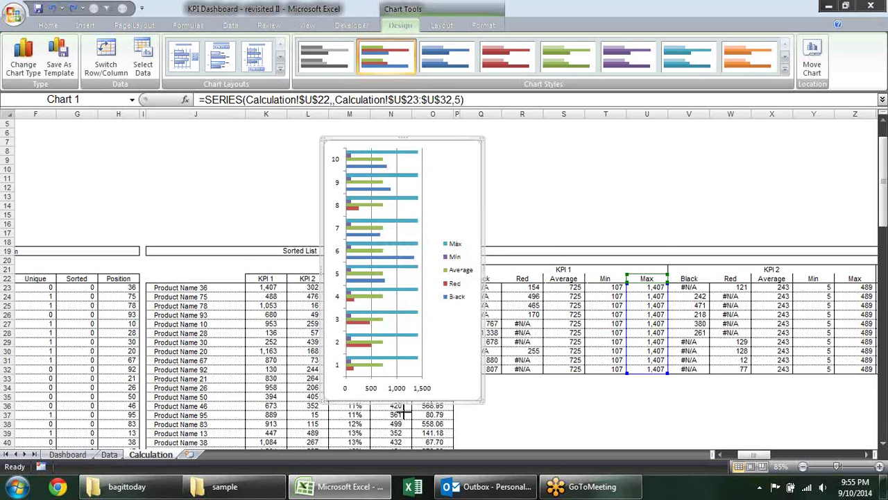
{"action": "left_click_drag", "start_coordinate": [411, 405], "coordinate": [412, 451]}
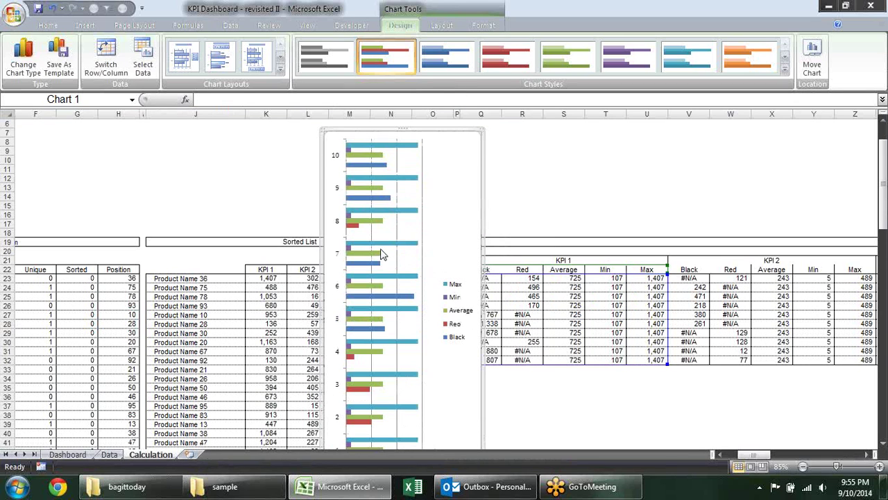
{"action": "left_click", "coordinate": [376, 244]}
{"action": "left_click", "coordinate": [374, 255]}
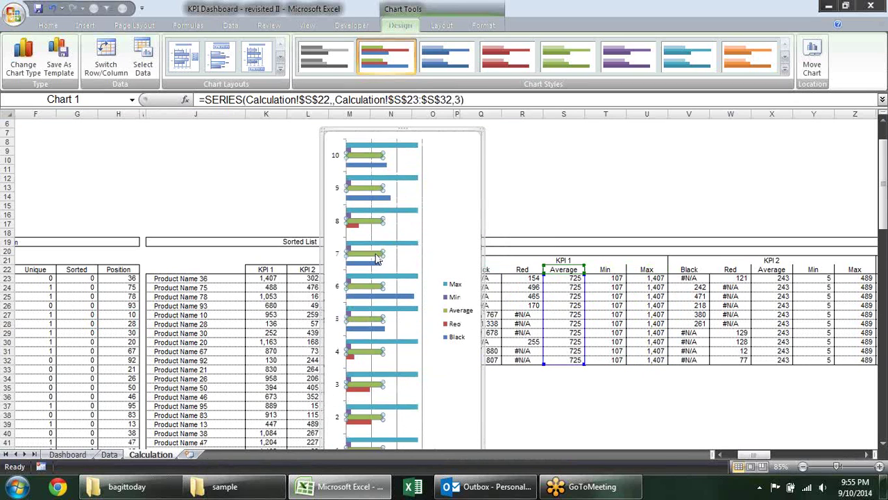
{"action": "right_click", "coordinate": [375, 257]}
{"action": "left_click", "coordinate": [373, 259]}
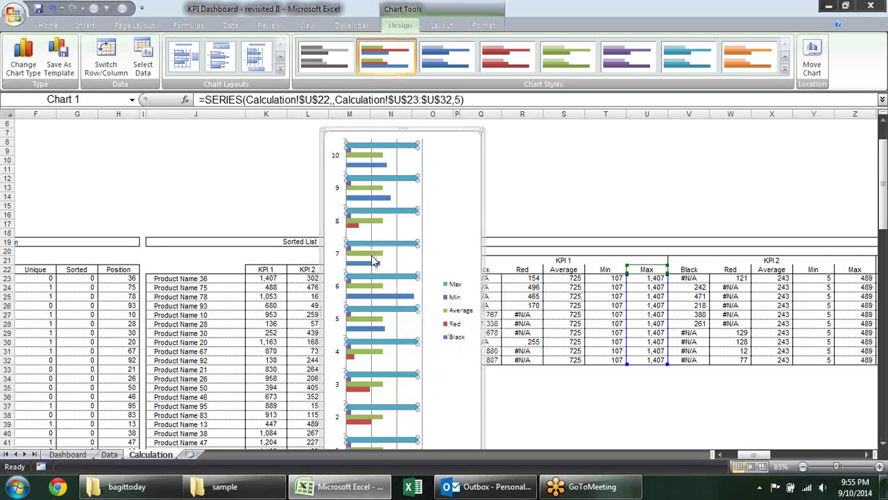
{"action": "left_click", "coordinate": [372, 259]}
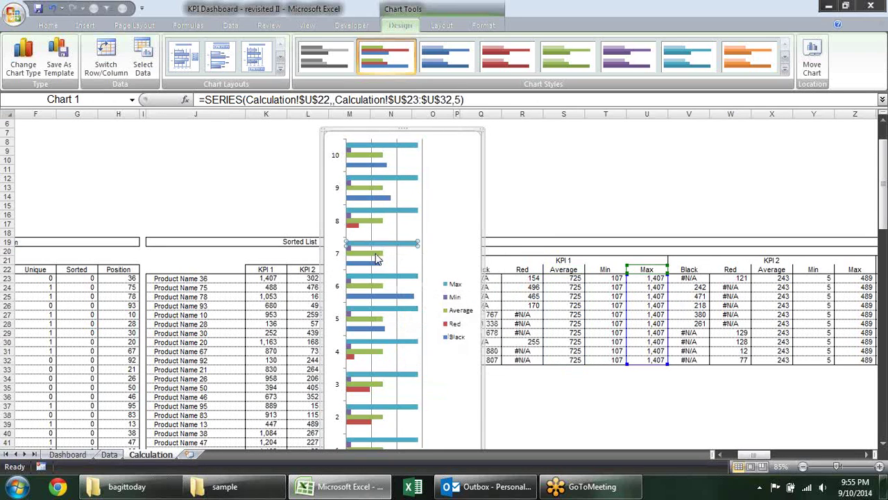
Step: Switch the Average series to scatter with straight lines once more, then revert it to bars
{"action": "left_click", "coordinate": [376, 258]}
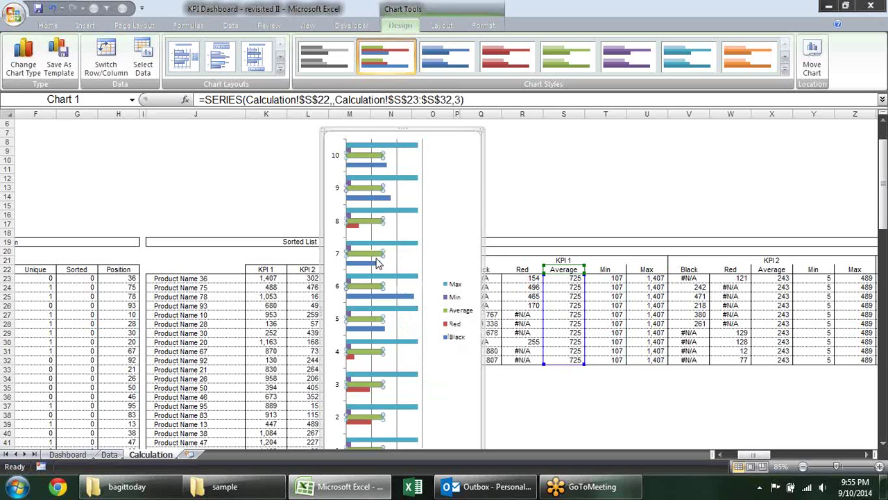
{"action": "right_click", "coordinate": [377, 262]}
{"action": "left_click", "coordinate": [429, 295]}
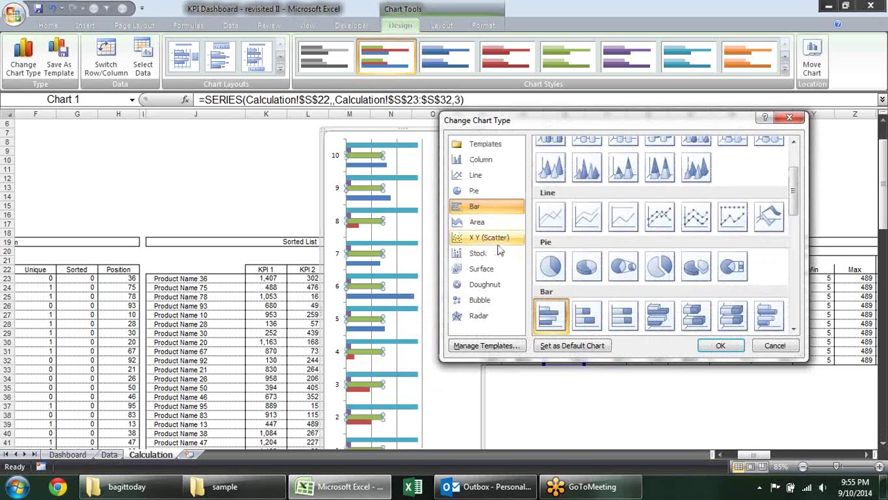
{"action": "left_click", "coordinate": [496, 239]}
{"action": "left_click", "coordinate": [696, 316]}
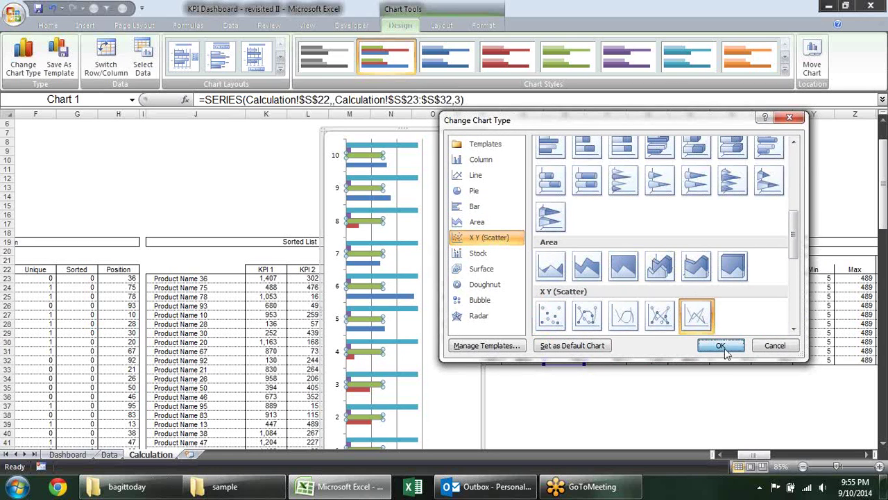
{"action": "left_click", "coordinate": [722, 345]}
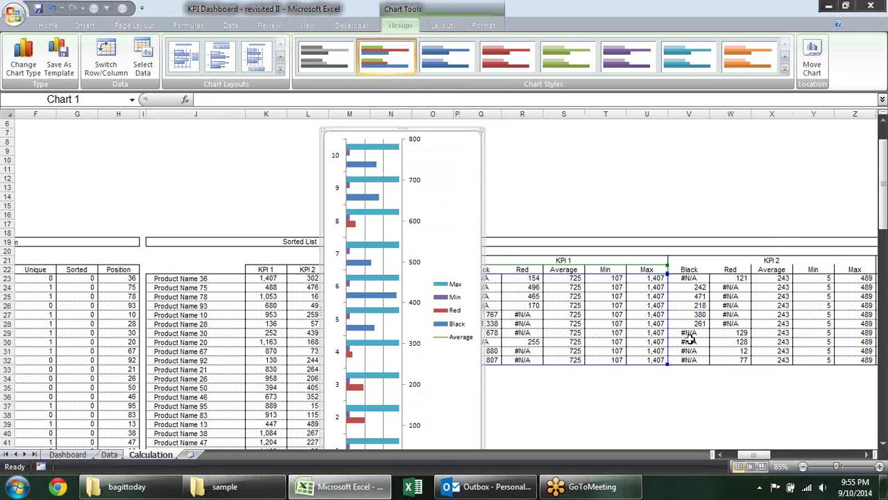
{"action": "left_click", "coordinate": [451, 337]}
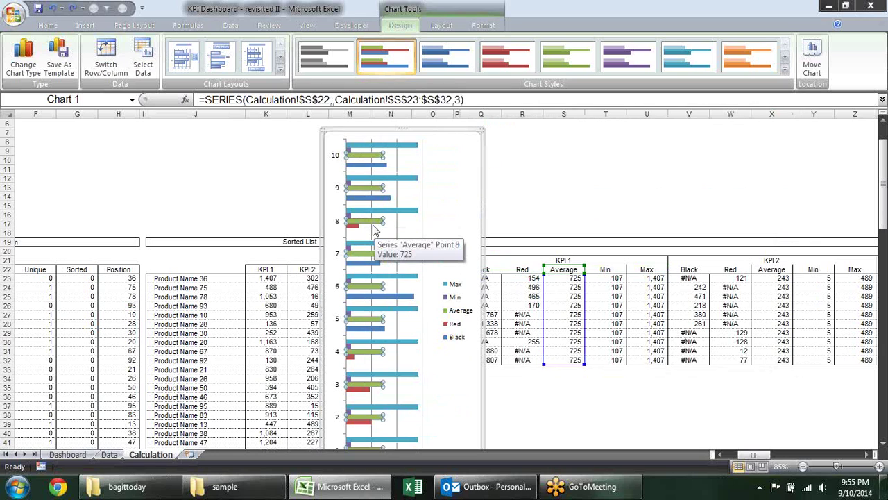
Step: Format the Average series bars with no fill and no border line
{"action": "right_click", "coordinate": [374, 230]}
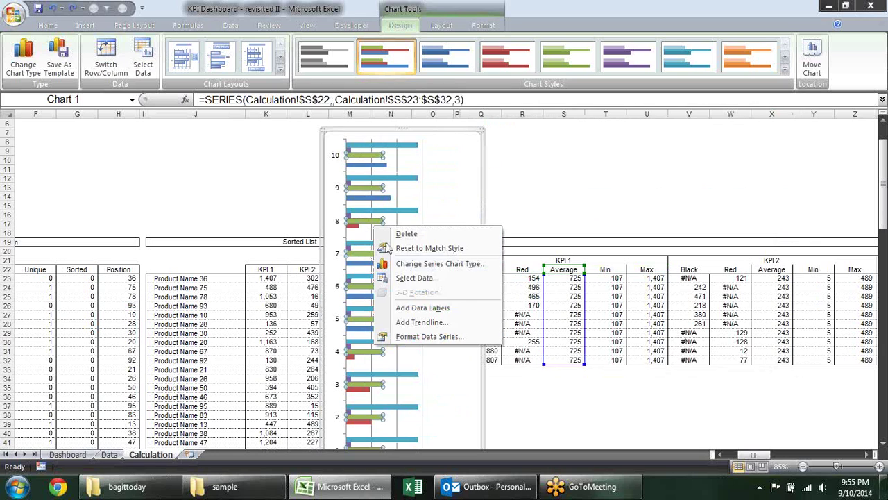
{"action": "left_click", "coordinate": [421, 337]}
{"action": "left_click", "coordinate": [347, 106]}
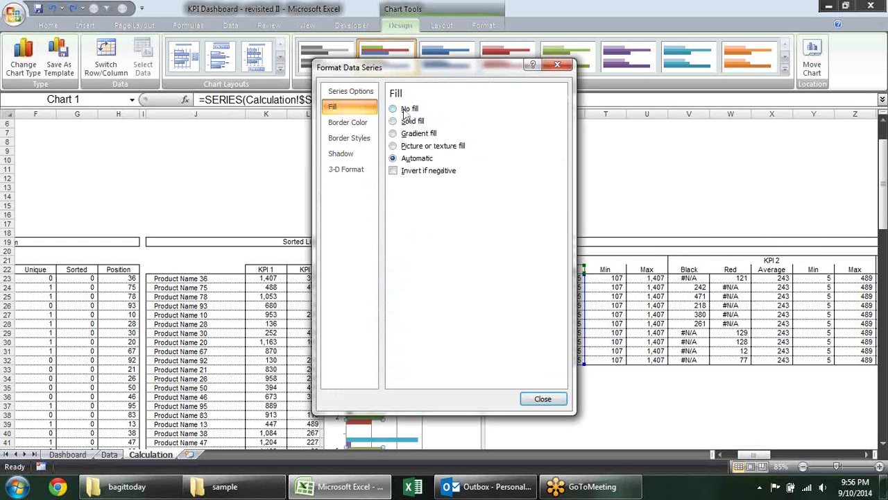
{"action": "left_click", "coordinate": [359, 125]}
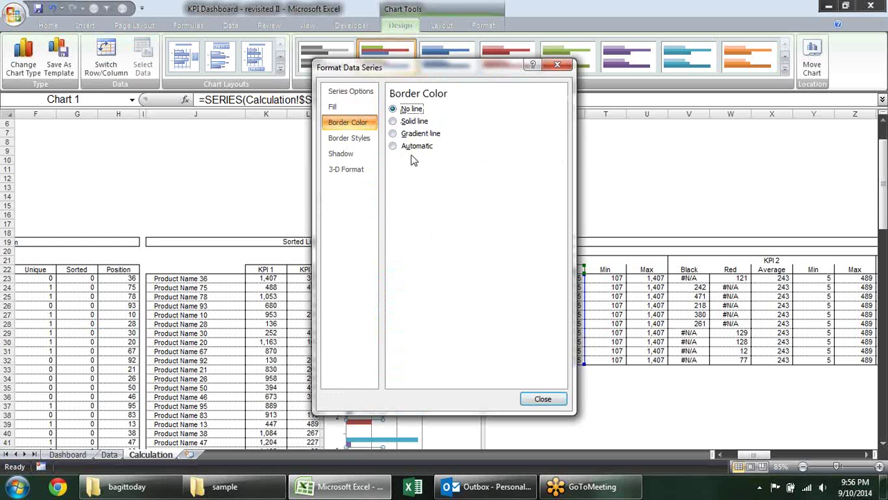
{"action": "left_click_drag", "start_coordinate": [426, 76], "coordinate": [547, 88]}
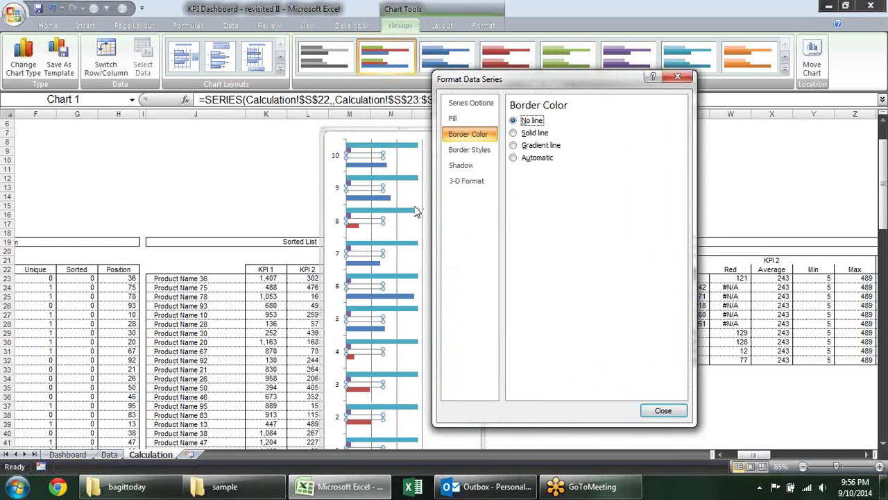
{"action": "left_click", "coordinate": [657, 411]}
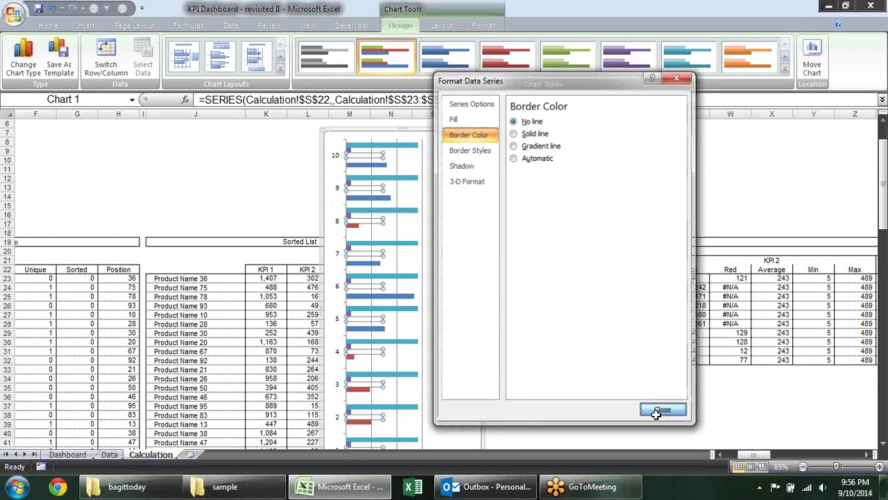
Step: Add a linear trendline to the now invisible Average series
{"action": "right_click", "coordinate": [379, 223]}
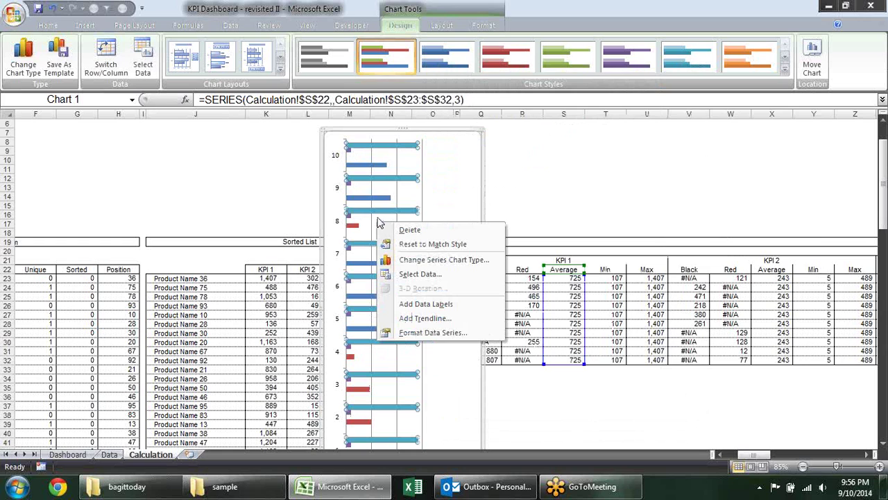
{"action": "left_click", "coordinate": [380, 225]}
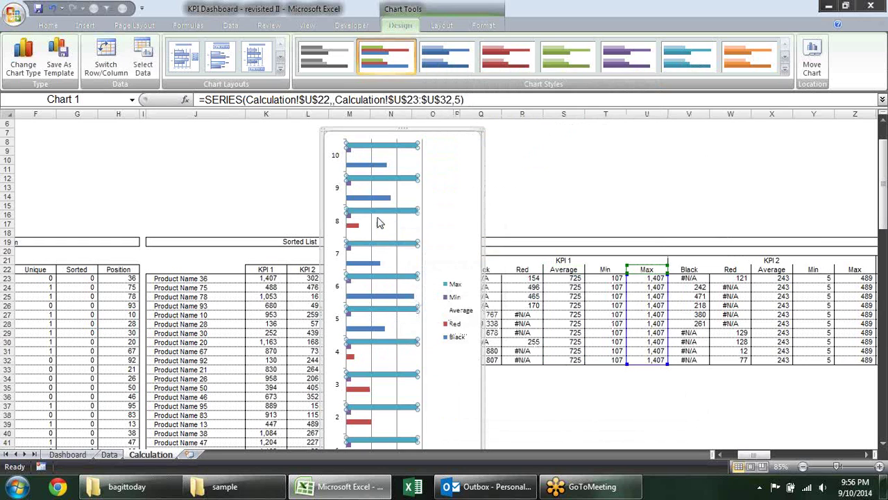
{"action": "left_click", "coordinate": [378, 222]}
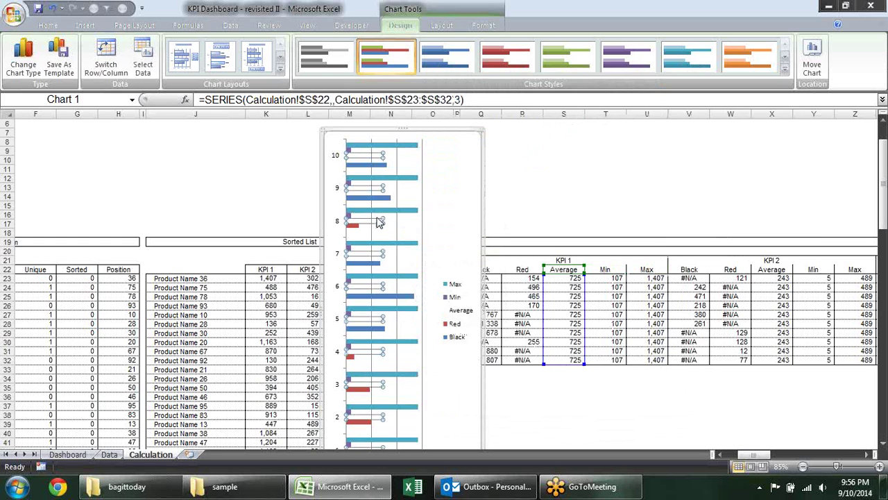
{"action": "right_click", "coordinate": [379, 224]}
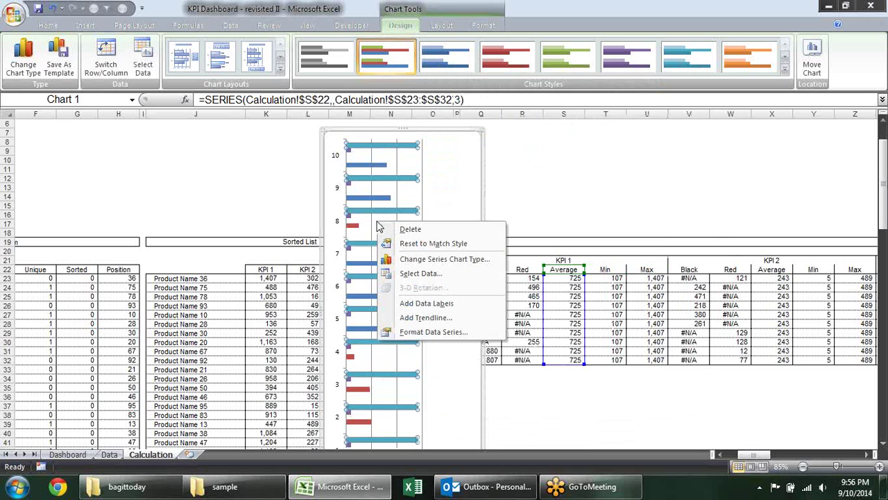
{"action": "key", "text": "d"}
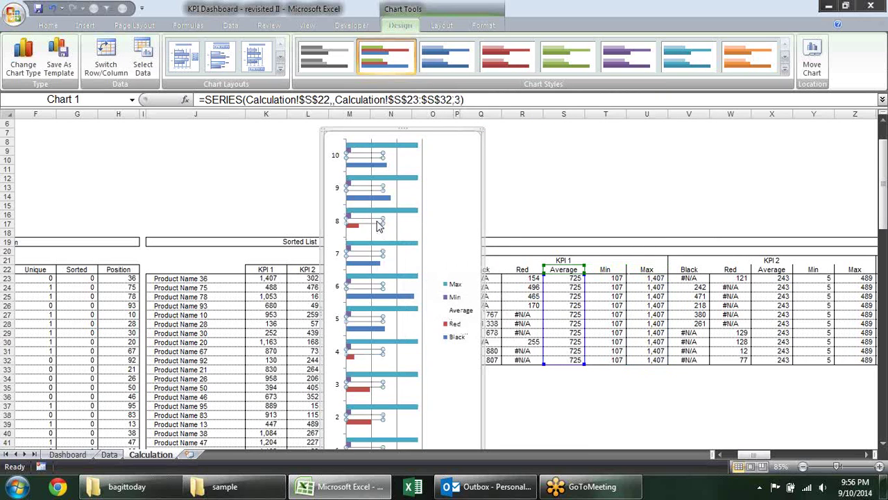
{"action": "right_click", "coordinate": [375, 231]}
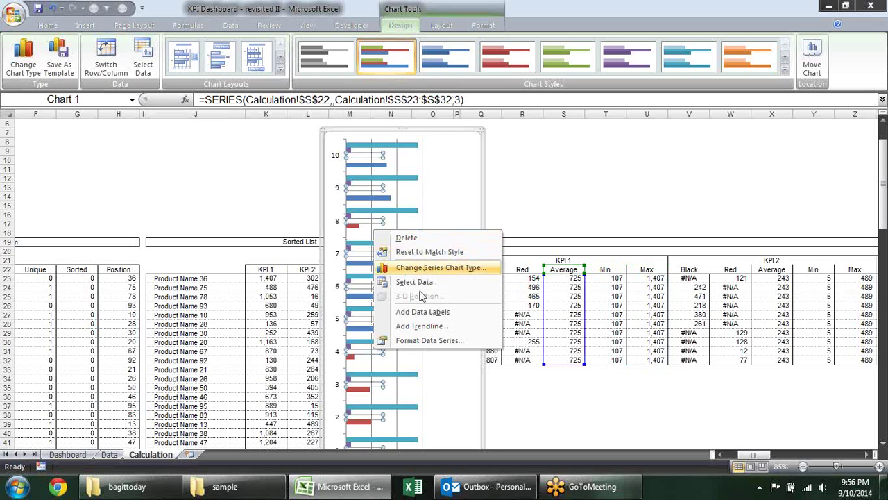
{"action": "left_click", "coordinate": [425, 327]}
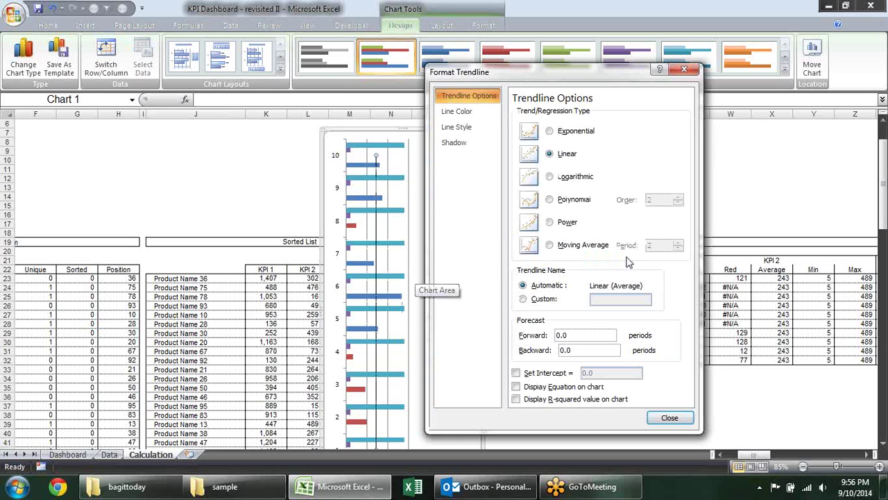
{"action": "left_click", "coordinate": [667, 417]}
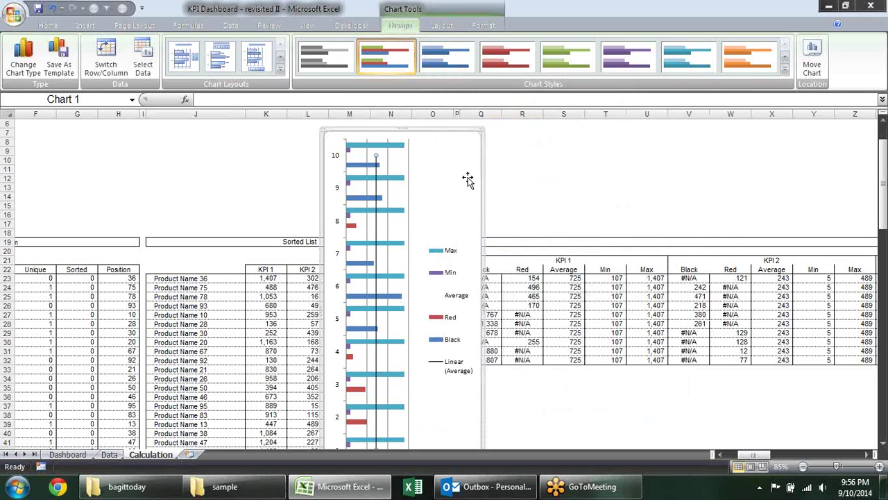
Step: Set the series to 100% overlap and 17% gap width, shorten the chart, and select Max
{"action": "right_click", "coordinate": [392, 147]}
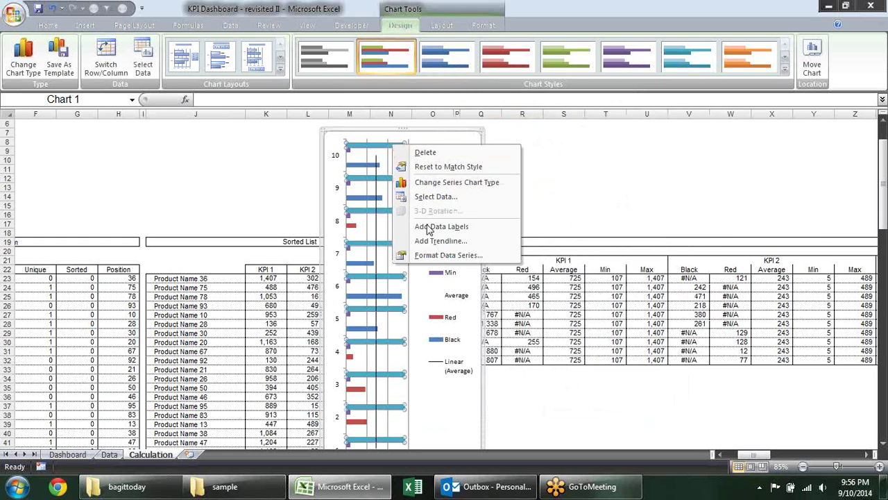
{"action": "left_click", "coordinate": [447, 255]}
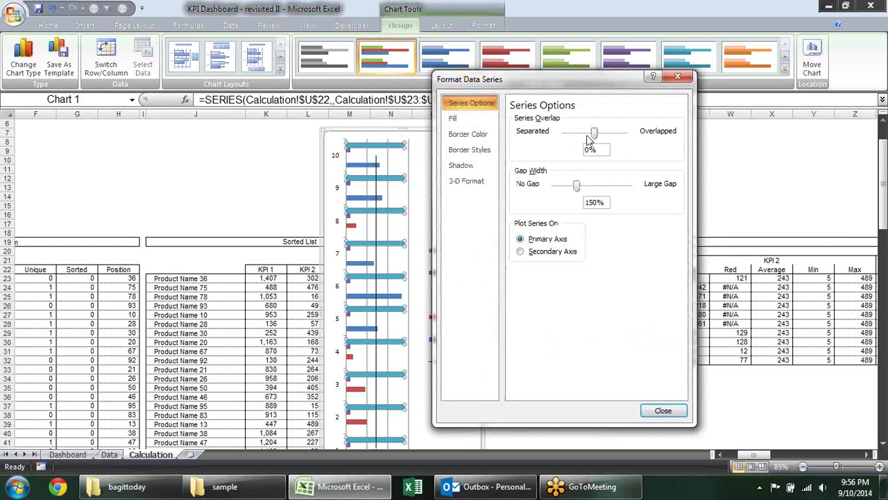
{"action": "mouse_move", "coordinate": [594, 133]}
{"action": "left_mouse_down"}
{"action": "mouse_move", "coordinate": [565, 133]}
{"action": "mouse_move", "coordinate": [621, 139]}
{"action": "left_mouse_up"}
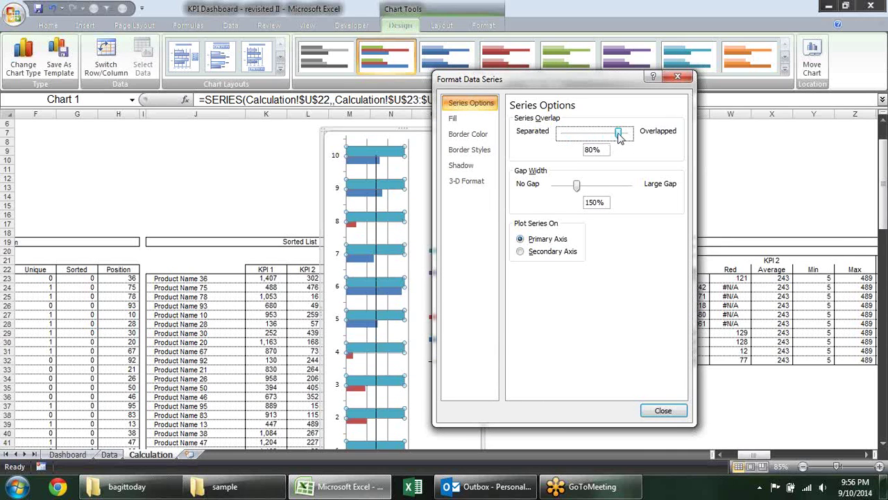
{"action": "left_click_drag", "start_coordinate": [620, 137], "coordinate": [626, 134]}
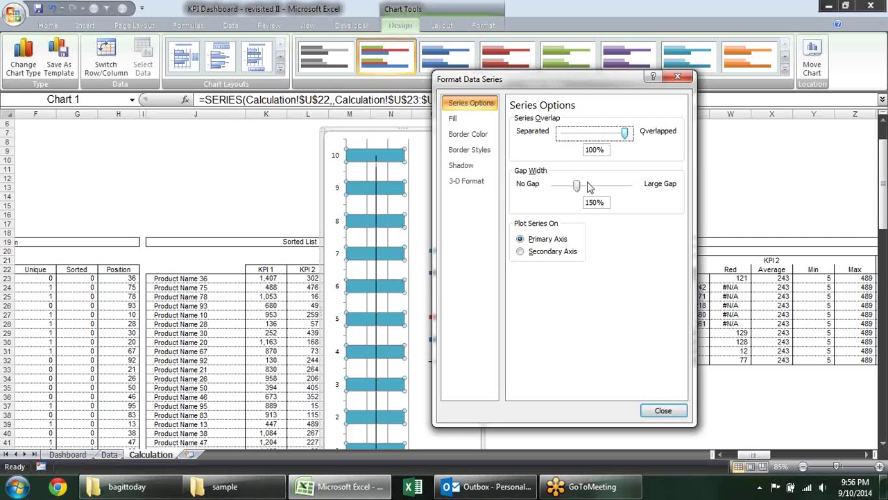
{"action": "left_click_drag", "start_coordinate": [578, 189], "coordinate": [556, 185]}
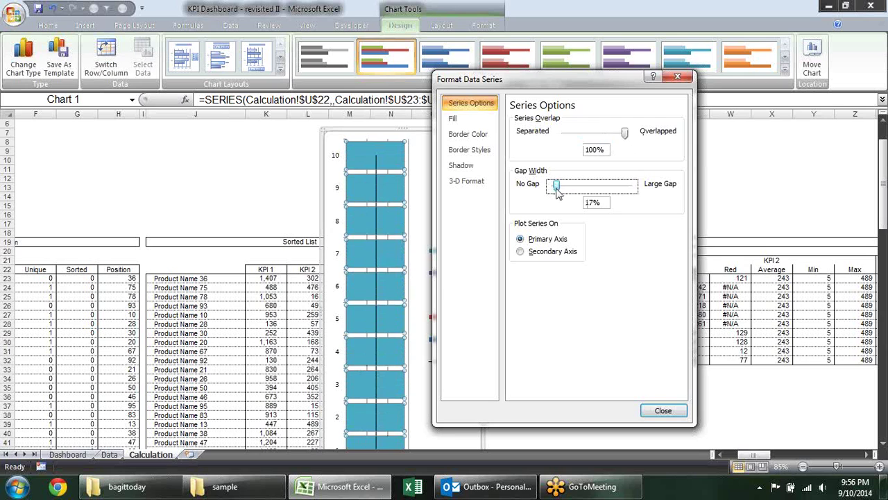
{"action": "left_click", "coordinate": [663, 411]}
{"action": "mouse_move", "coordinate": [401, 129]}
{"action": "left_mouse_down"}
{"action": "mouse_move", "coordinate": [437, 267]}
{"action": "mouse_move", "coordinate": [437, 151]}
{"action": "left_mouse_up"}
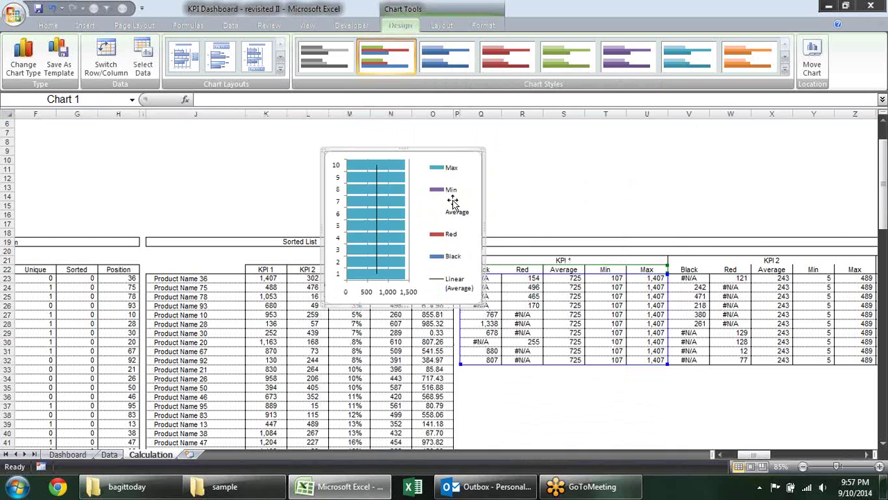
{"action": "left_click", "coordinate": [392, 195]}
Step: Give the Max series no fill and no border line
{"action": "right_click", "coordinate": [392, 195]}
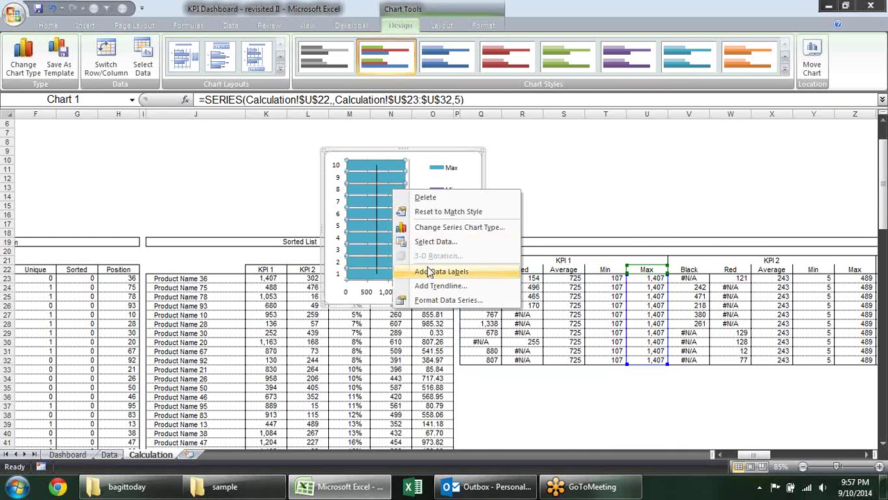
{"action": "left_click", "coordinate": [455, 300]}
{"action": "left_click", "coordinate": [458, 118]}
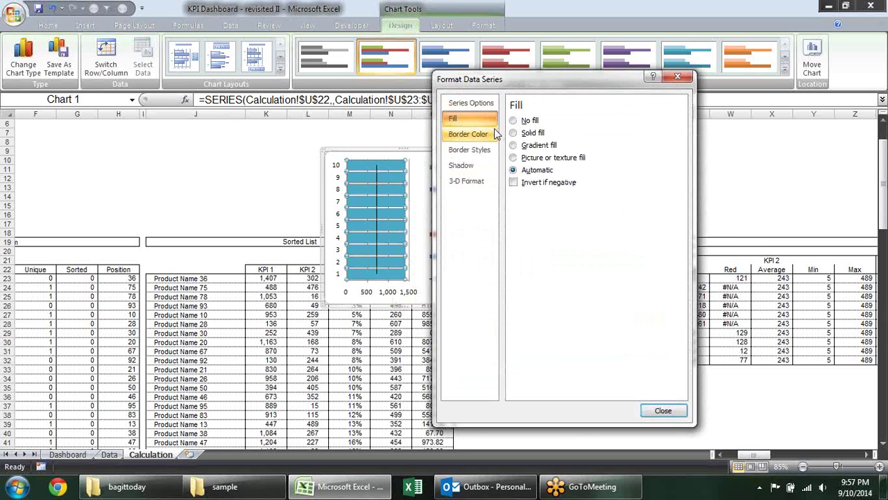
{"action": "left_click_drag", "start_coordinate": [514, 84], "coordinate": [624, 88]}
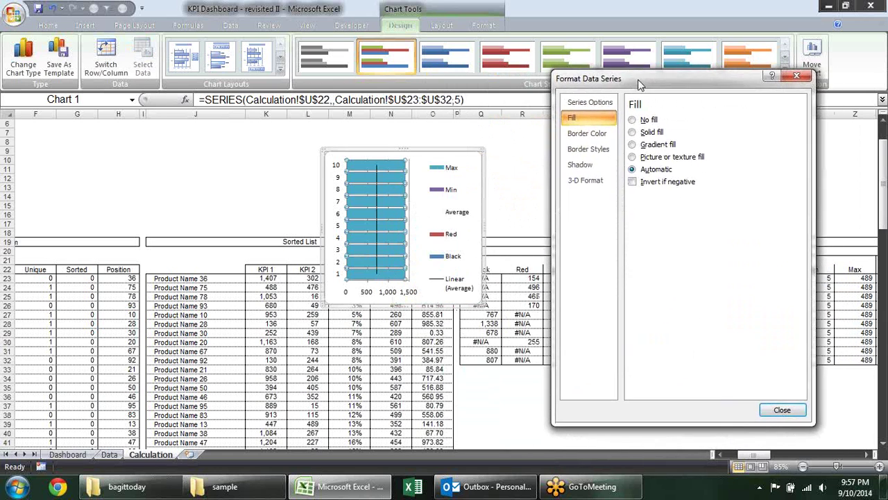
{"action": "left_click", "coordinate": [625, 126]}
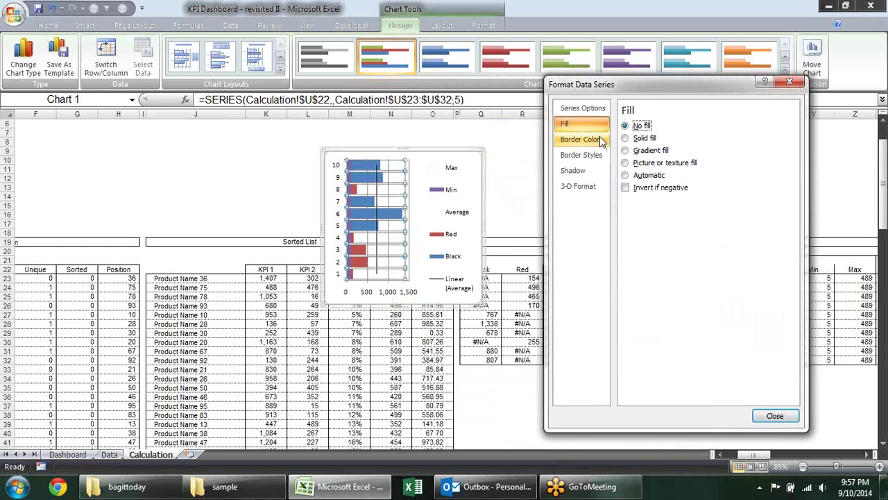
{"action": "left_click", "coordinate": [601, 138]}
{"action": "left_click", "coordinate": [626, 125]}
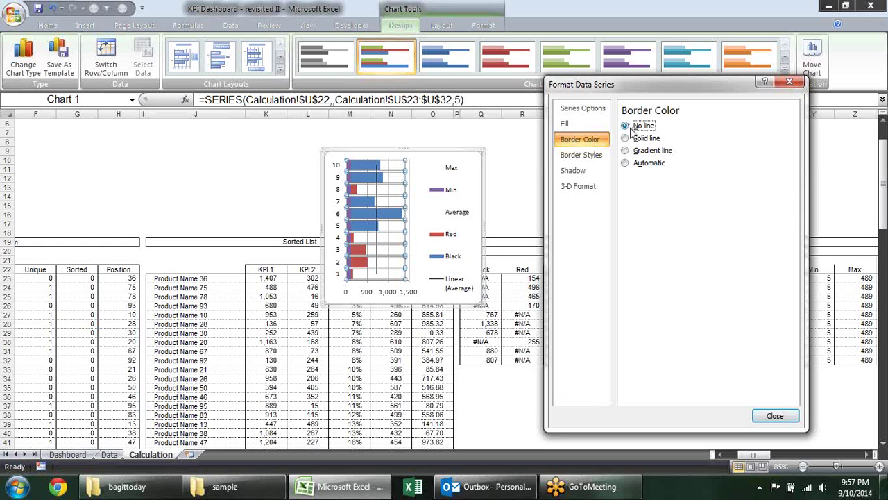
{"action": "left_click", "coordinate": [775, 416]}
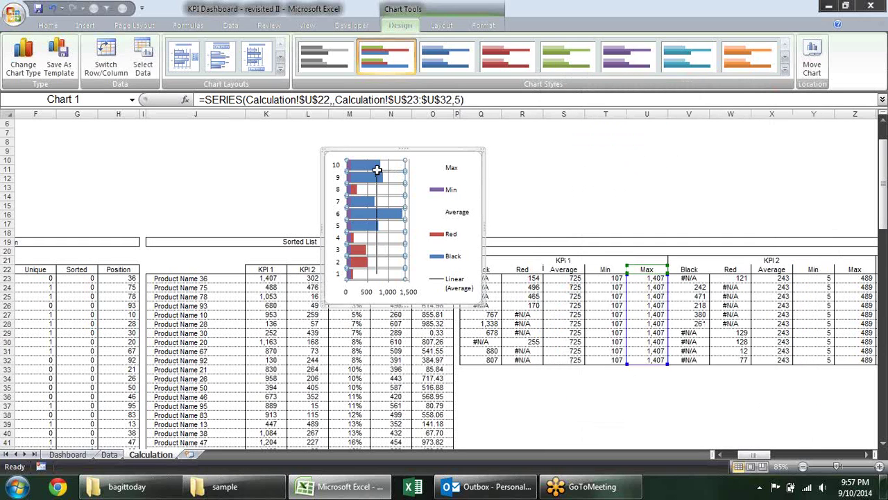
Step: Select single bars and step through the Min, Average and Red series, opening the Red series options
{"action": "left_click", "coordinate": [372, 170]}
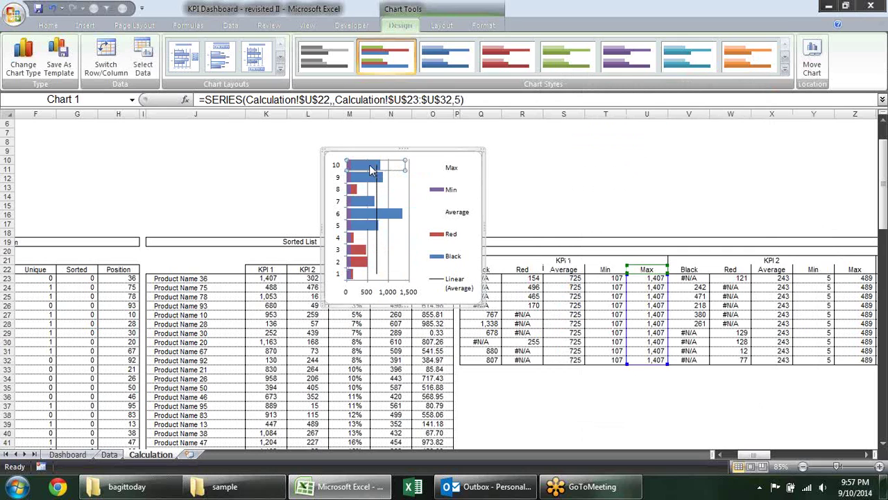
{"action": "left_click", "coordinate": [370, 206]}
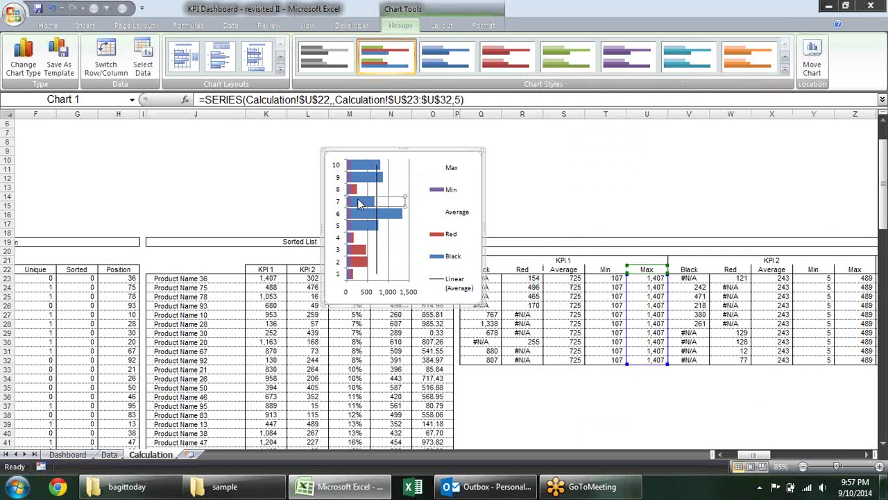
{"action": "key", "text": "Up"}
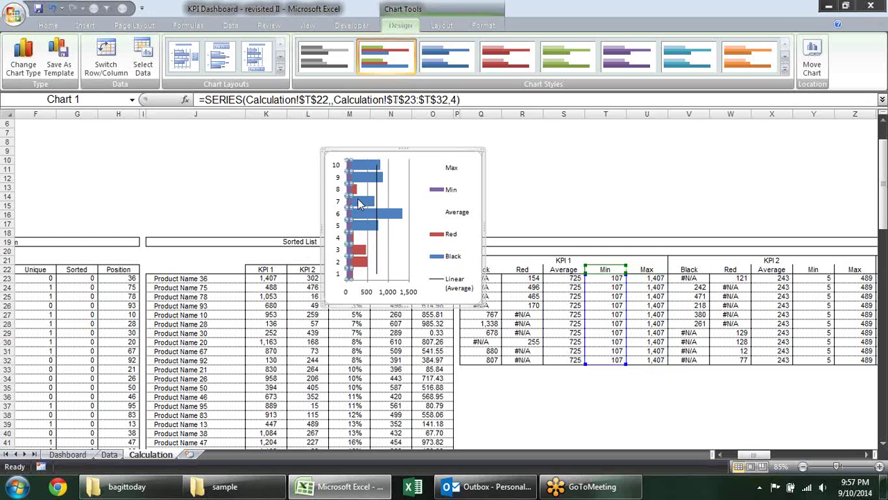
{"action": "key", "text": "Up"}
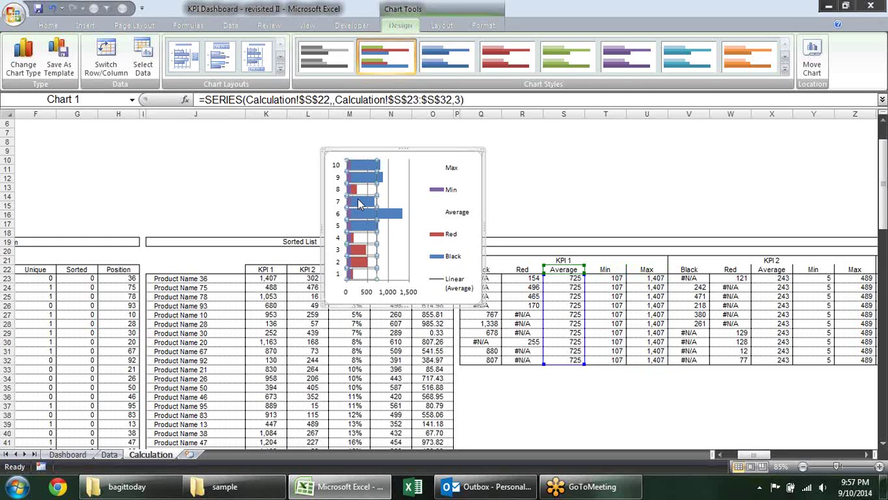
{"action": "key", "text": "Up"}
{"action": "key", "text": "Up"}
{"action": "key", "text": "Down"}
{"action": "key", "text": "Up"}
{"action": "key", "text": "Down"}
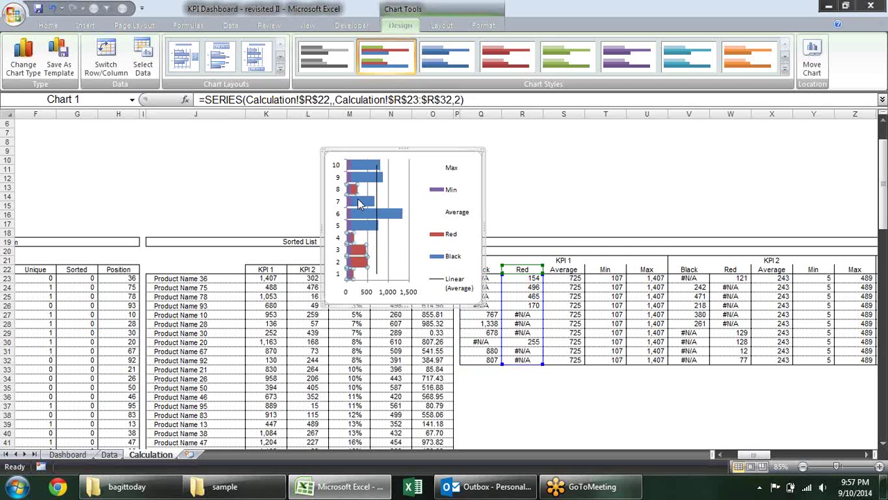
{"action": "right_click", "coordinate": [354, 197]}
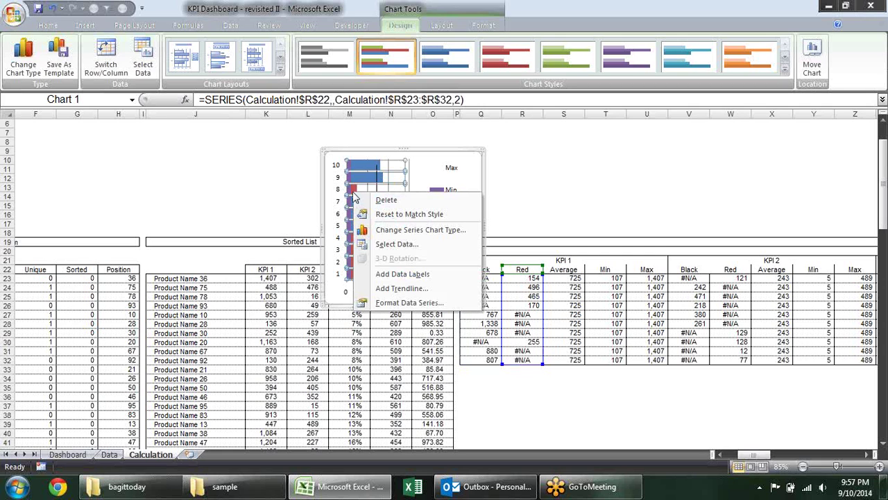
Step: Check the legend and Average trendline options in the chart, then dismiss them
{"action": "left_click", "coordinate": [354, 197]}
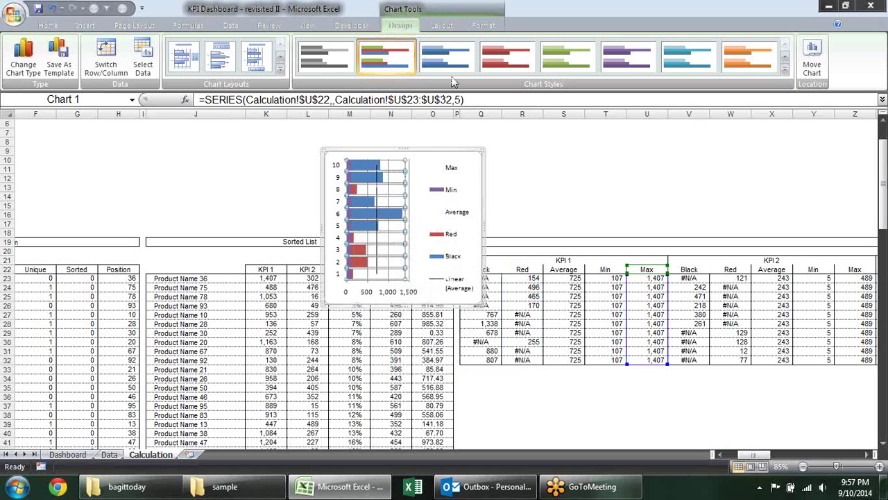
{"action": "right_click", "coordinate": [436, 172]}
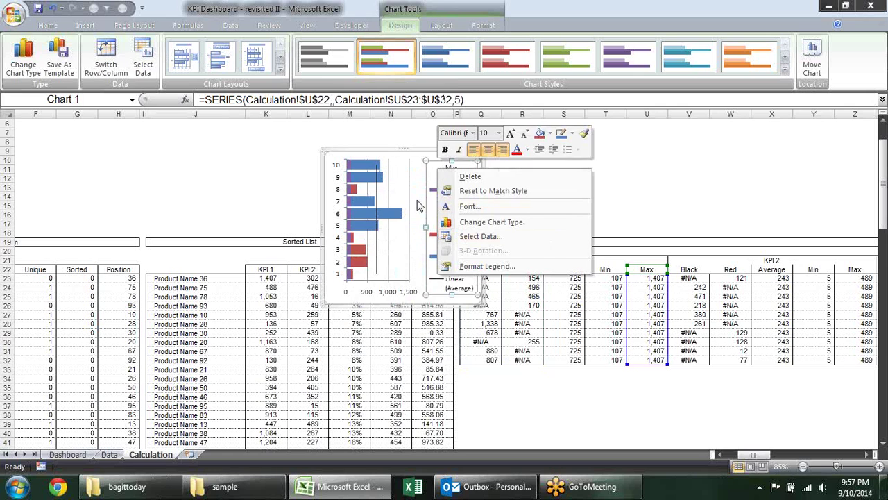
{"action": "right_click", "coordinate": [380, 171]}
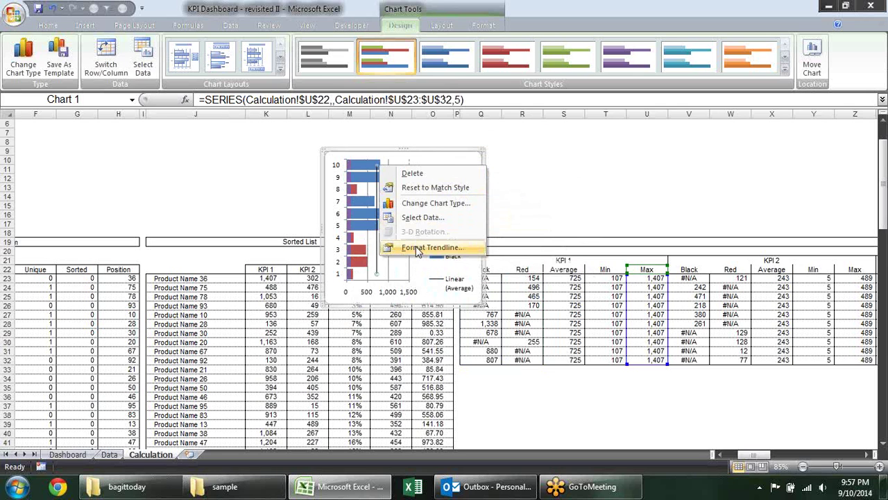
{"action": "left_click", "coordinate": [416, 251]}
{"action": "key", "text": "Escape"}
Step: Lower the Max series' series overlap from 100% to 30% in Format Data Series
{"action": "right_click", "coordinate": [366, 170]}
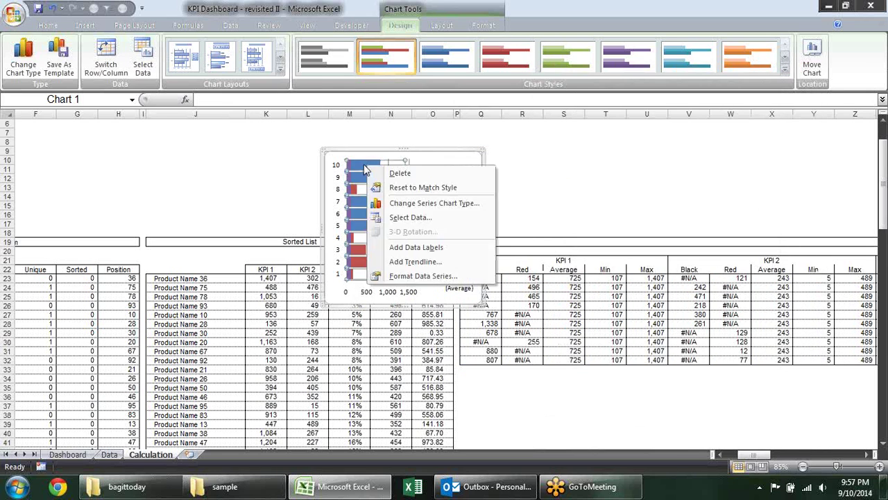
{"action": "left_click", "coordinate": [400, 276]}
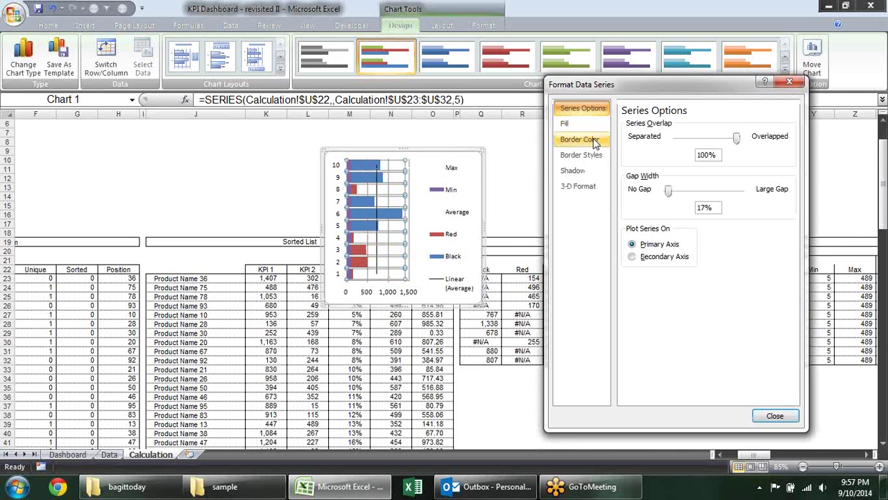
{"action": "left_click", "coordinate": [713, 142]}
{"action": "left_click", "coordinate": [698, 135]}
{"action": "left_click", "coordinate": [698, 132]}
{"action": "left_click", "coordinate": [696, 142]}
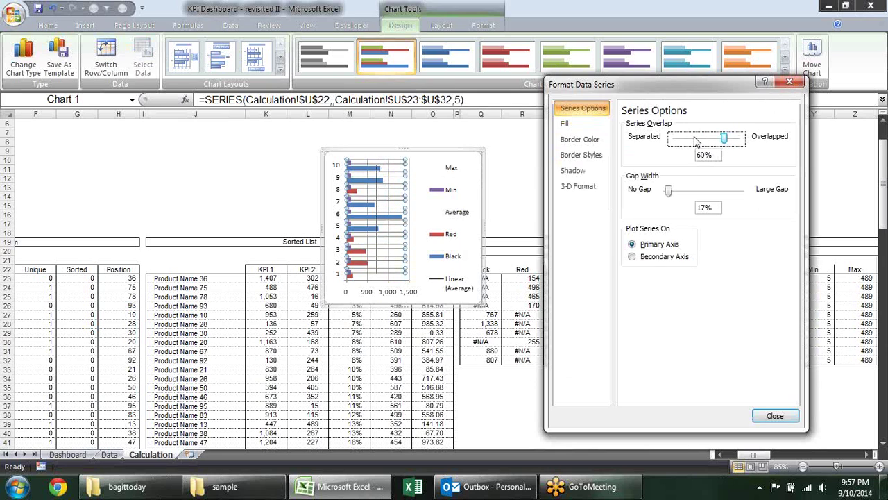
{"action": "left_click", "coordinate": [696, 144]}
{"action": "left_click", "coordinate": [692, 144]}
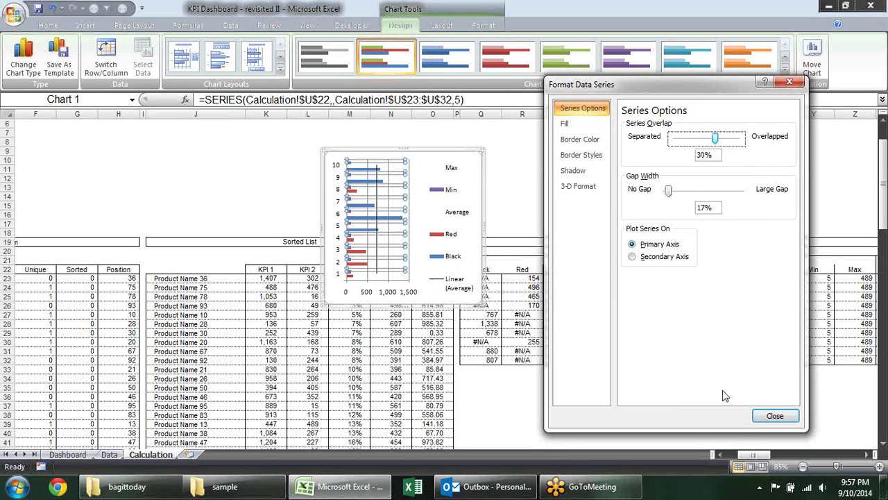
{"action": "left_click", "coordinate": [775, 415]}
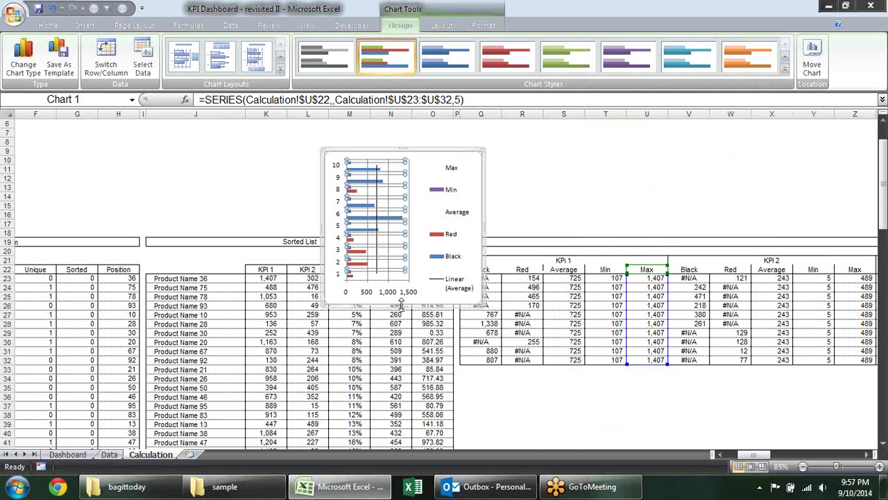
Step: Stretch the chart taller to space out the bars and select the Max series
{"action": "left_click_drag", "start_coordinate": [401, 304], "coordinate": [401, 434]}
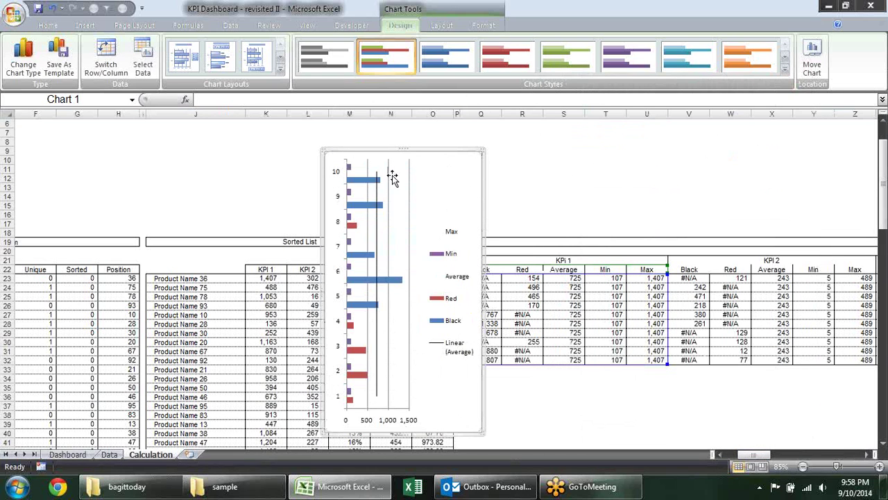
{"action": "left_click", "coordinate": [360, 182]}
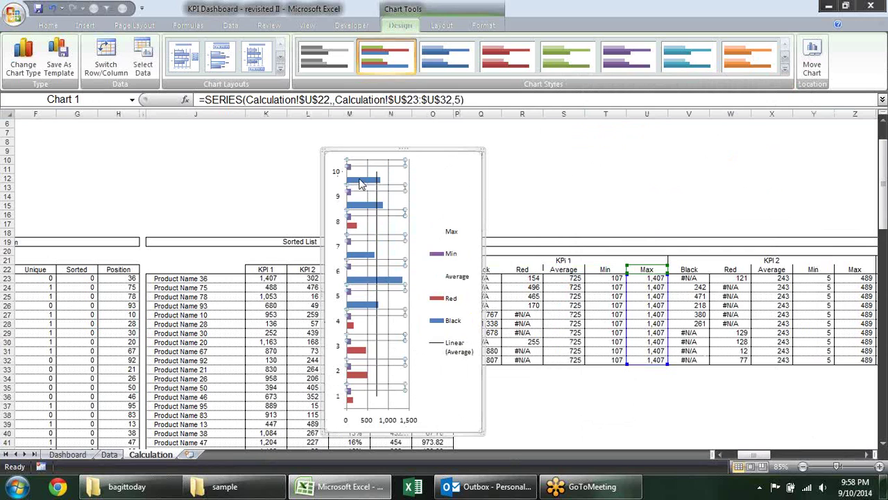
{"action": "left_click", "coordinate": [365, 183]}
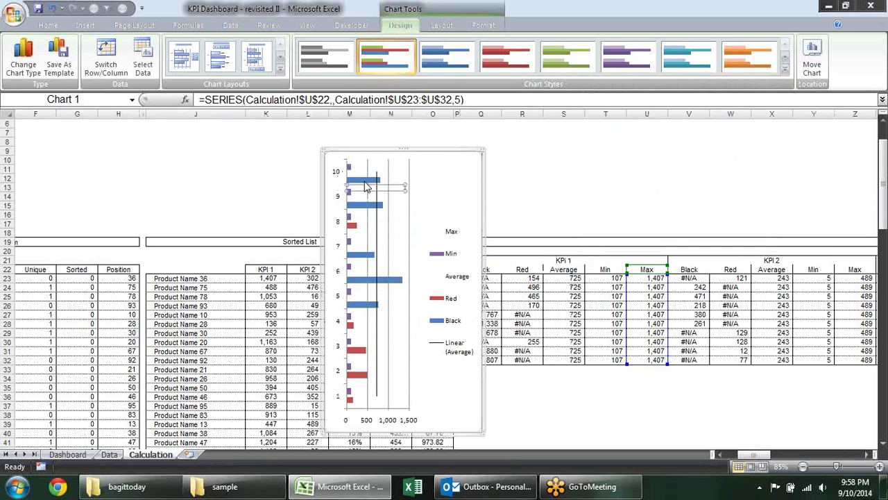
{"action": "left_click", "coordinate": [368, 180]}
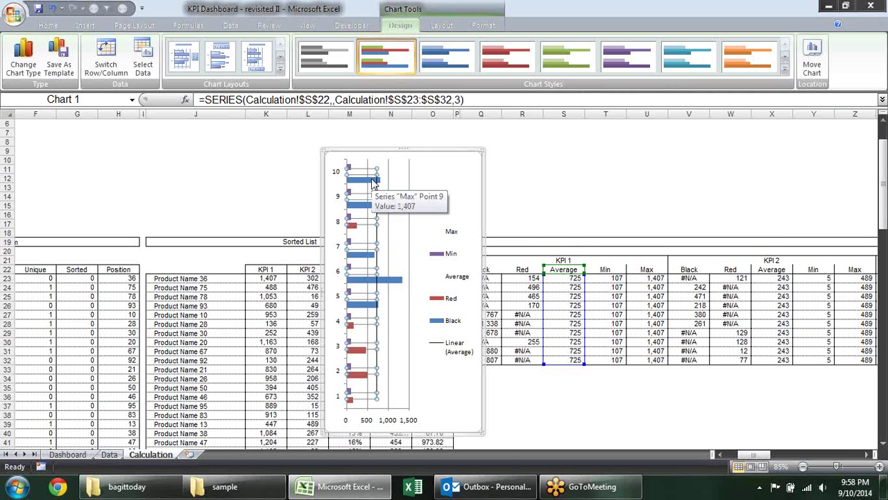
{"action": "left_click", "coordinate": [372, 184]}
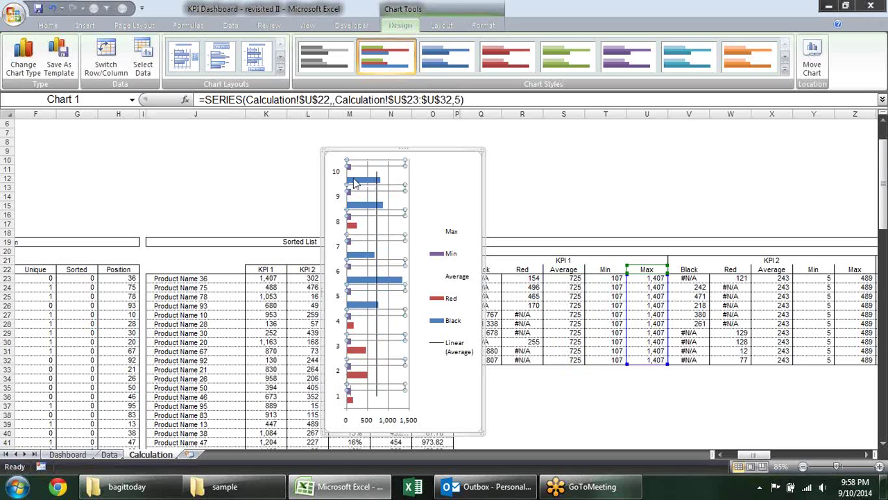
{"action": "left_click", "coordinate": [353, 184]}
{"action": "left_click", "coordinate": [366, 210]}
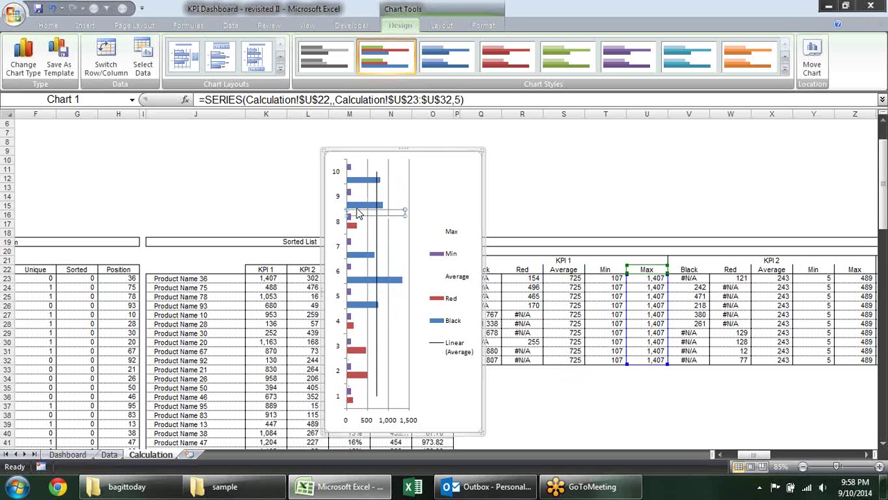
Step: Step the chart selection from the Average series up to the Red series
{"action": "left_click", "coordinate": [362, 206]}
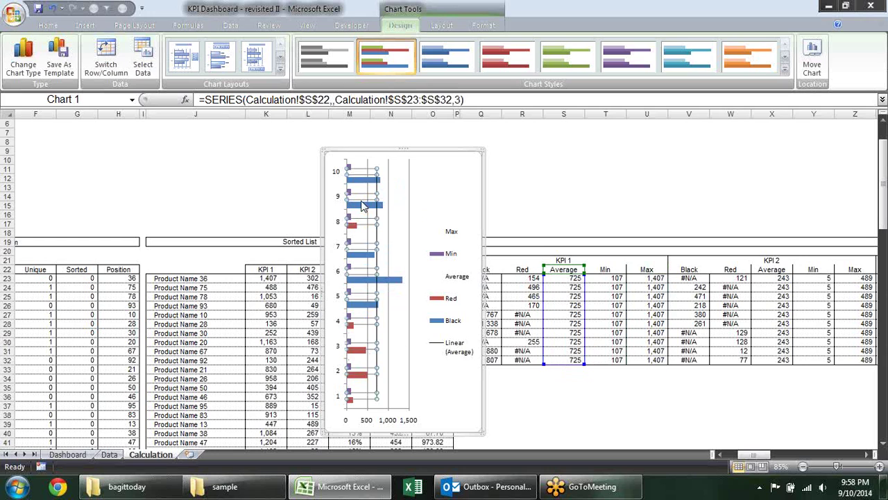
{"action": "key", "text": "Up"}
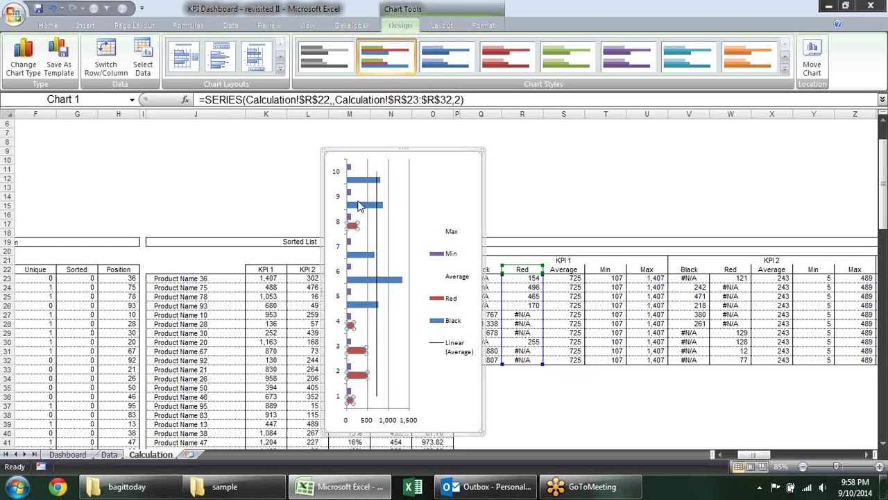
{"action": "key", "text": "Up"}
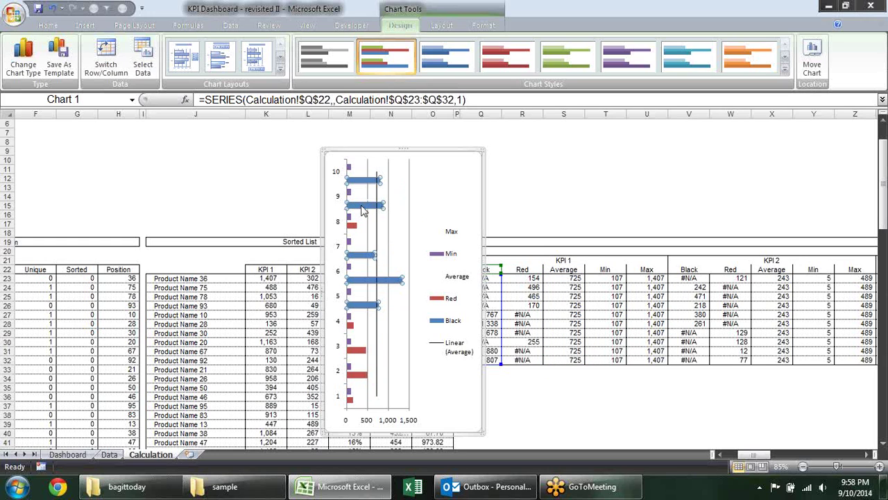
{"action": "right_click", "coordinate": [361, 211]}
{"action": "left_click", "coordinate": [360, 204]}
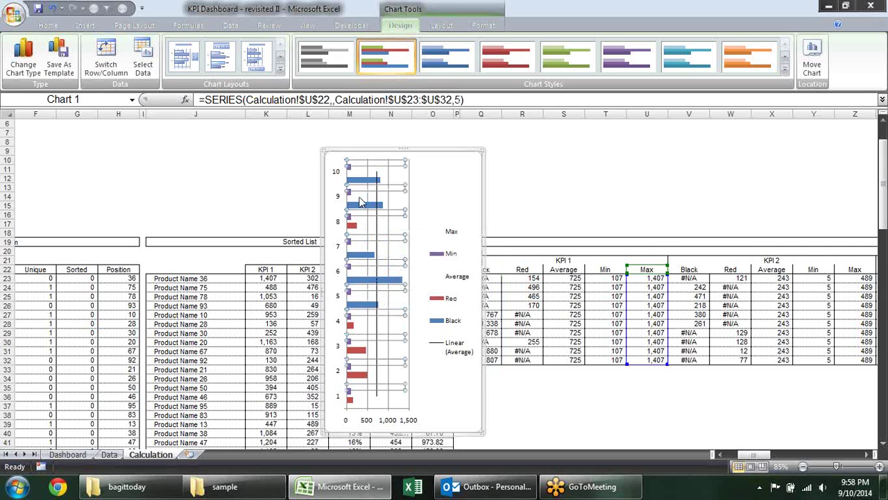
{"action": "right_click", "coordinate": [358, 205]}
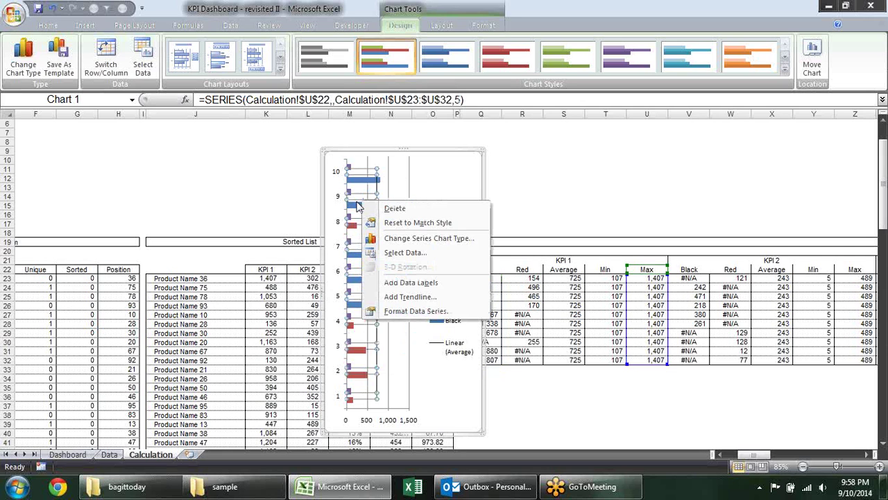
{"action": "left_click", "coordinate": [358, 206]}
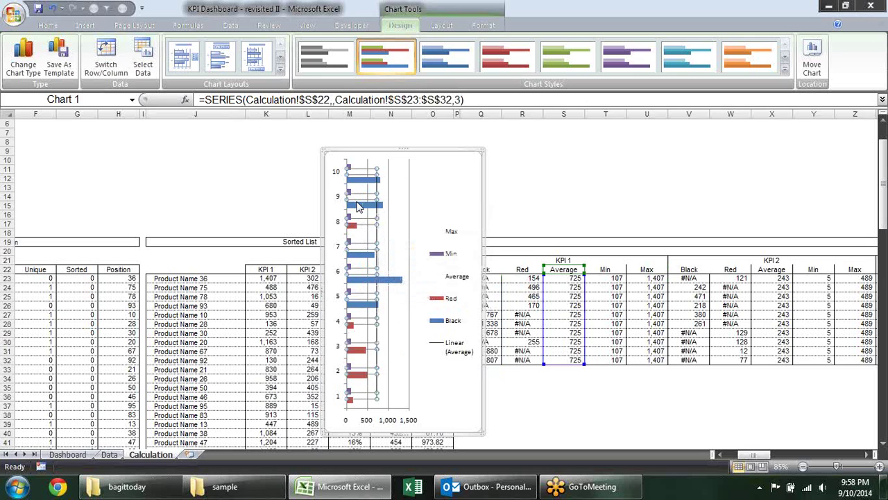
{"action": "key", "text": "Up"}
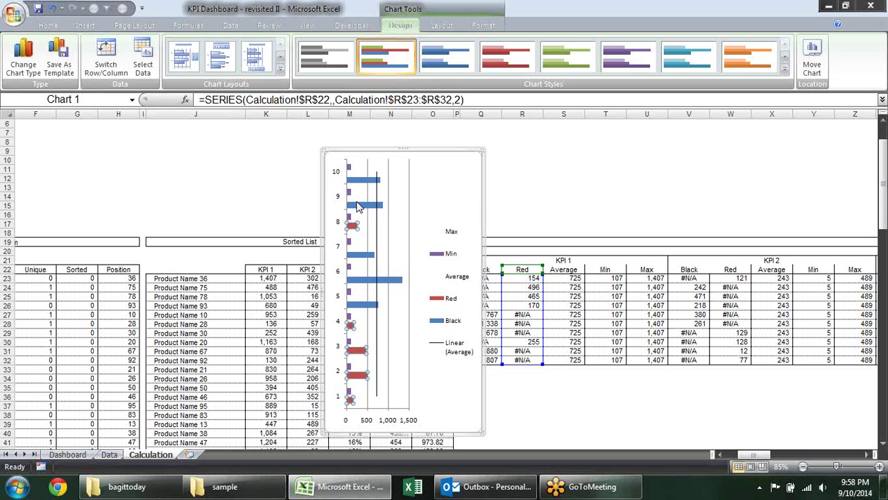
Step: Give the Red series bars a solid red fill
{"action": "right_click", "coordinate": [357, 205]}
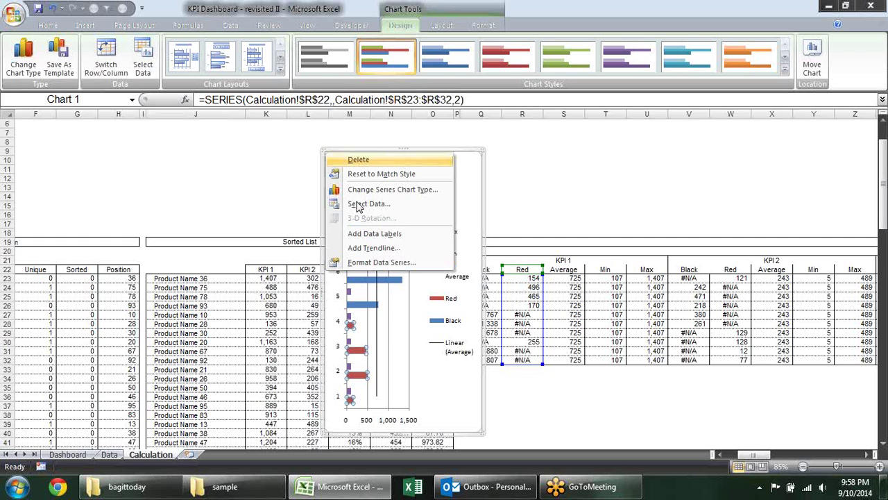
{"action": "key", "text": "Down"}
{"action": "key", "text": "Down"}
{"action": "key", "text": "Down"}
{"action": "key", "text": "Down"}
{"action": "key", "text": "Down"}
{"action": "key", "text": "Down"}
{"action": "key", "text": "Return"}
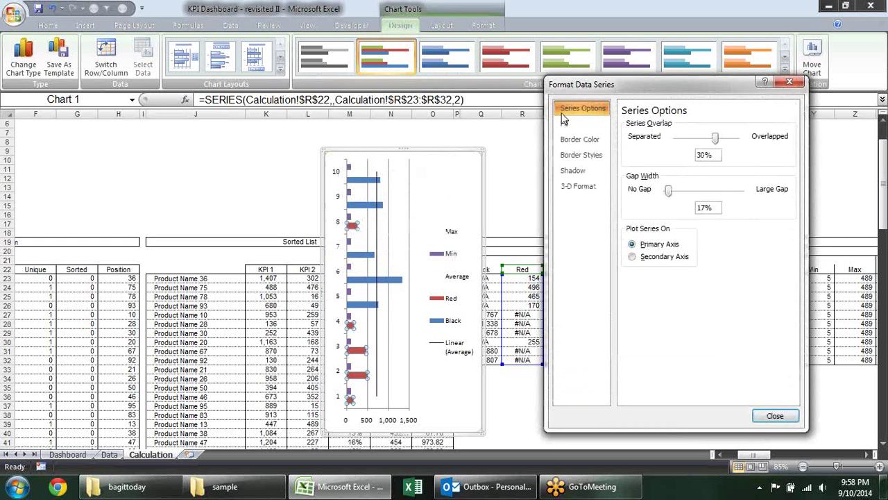
{"action": "left_click", "coordinate": [574, 121]}
{"action": "left_click", "coordinate": [649, 138]}
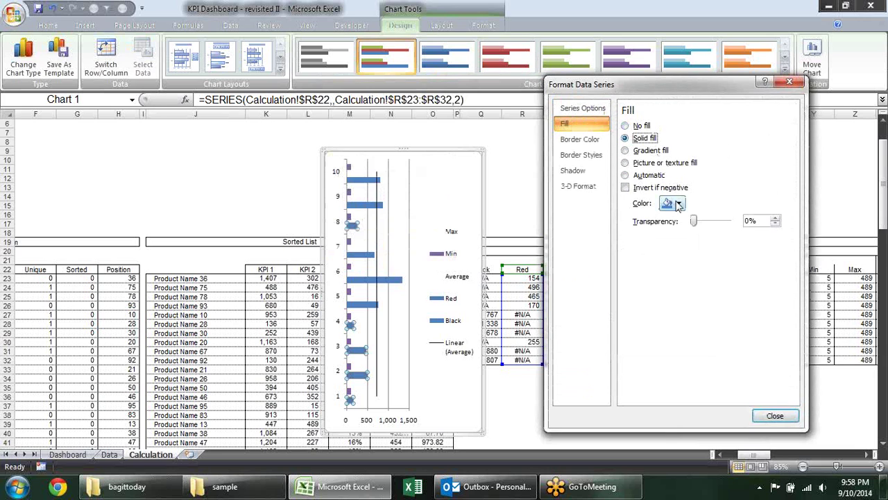
{"action": "left_click", "coordinate": [679, 203]}
{"action": "left_click", "coordinate": [675, 301]}
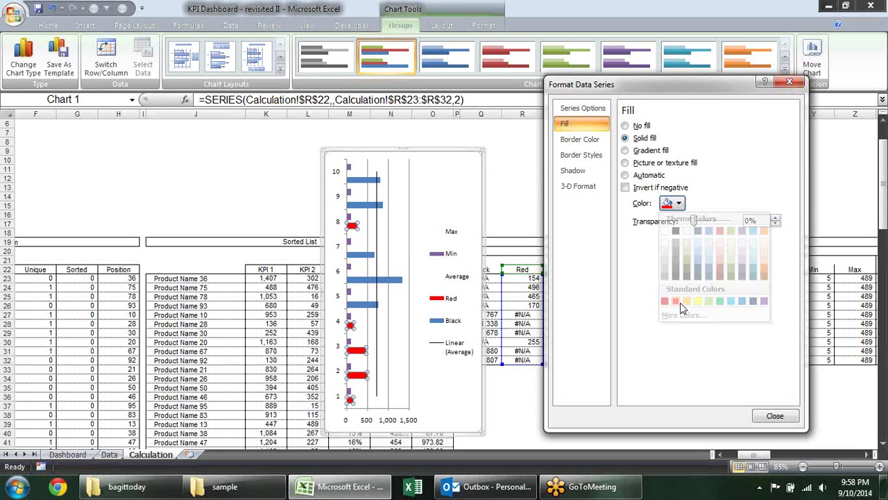
{"action": "left_click", "coordinate": [773, 415]}
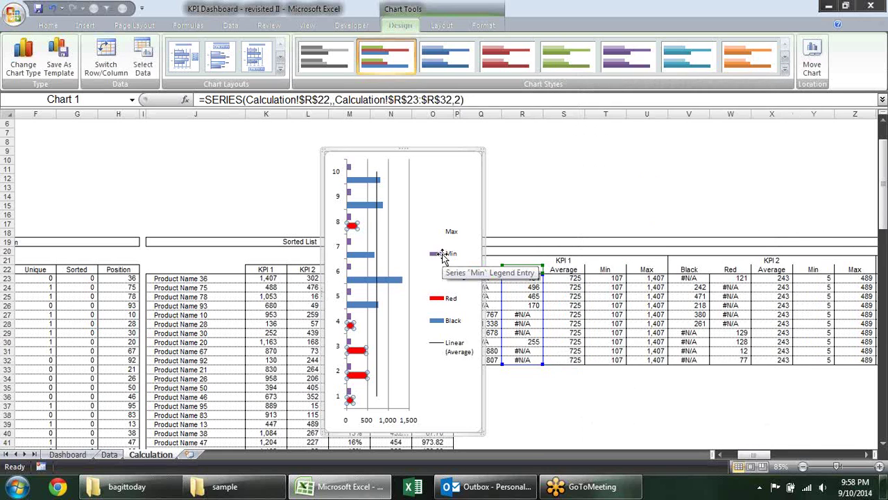
Step: Hide the Min series with no fill and no border, then select the Black series
{"action": "key", "text": "Down"}
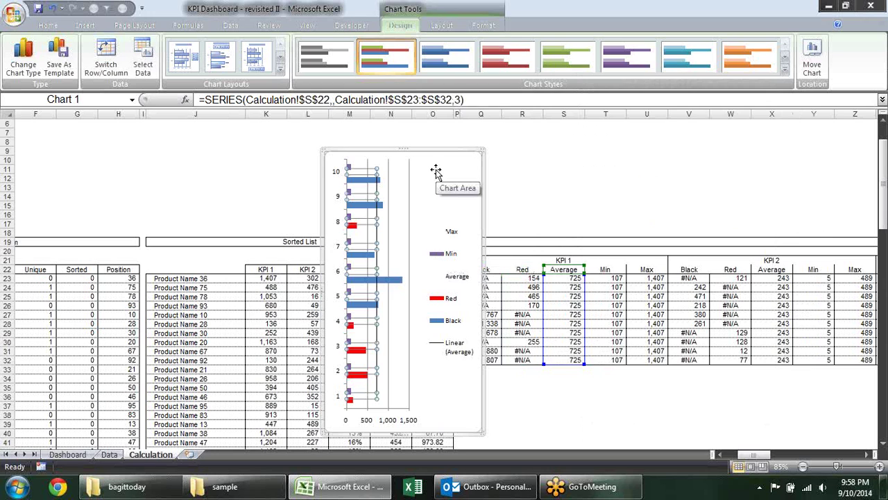
{"action": "key", "text": "Down"}
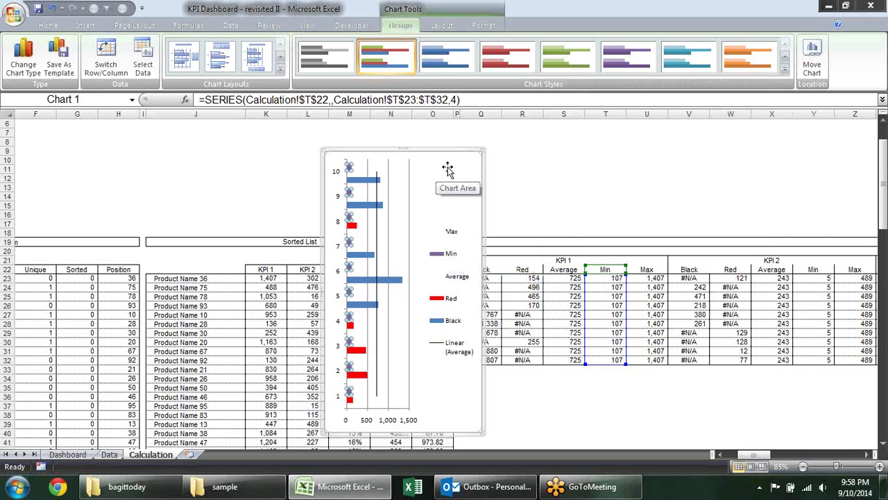
{"action": "right_click", "coordinate": [448, 170]}
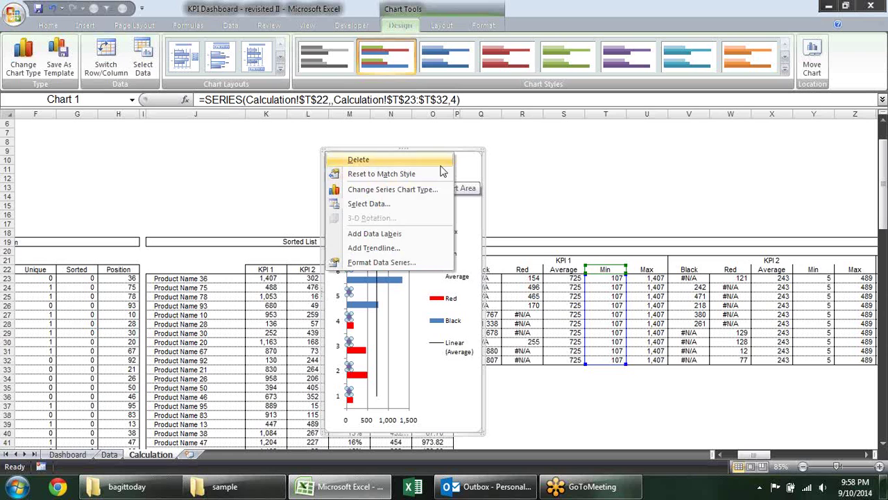
{"action": "left_click", "coordinate": [404, 265]}
{"action": "left_click", "coordinate": [578, 123]}
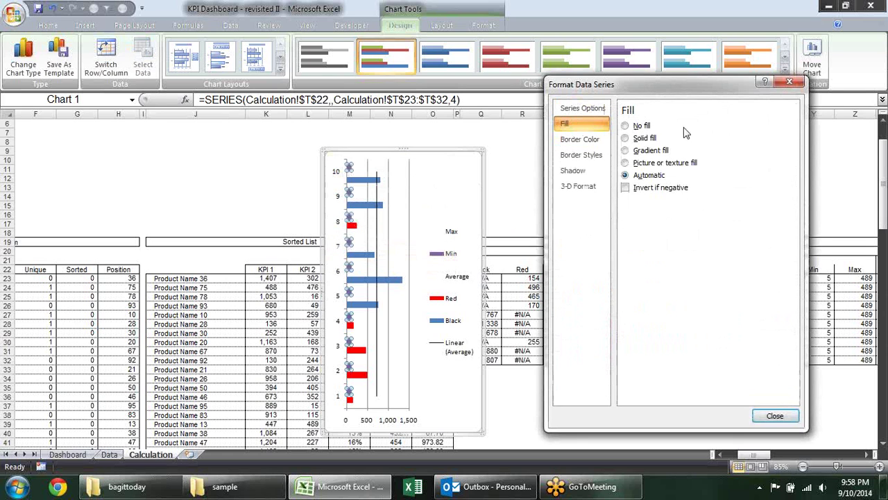
{"action": "left_click", "coordinate": [640, 126]}
{"action": "left_click", "coordinate": [579, 139]}
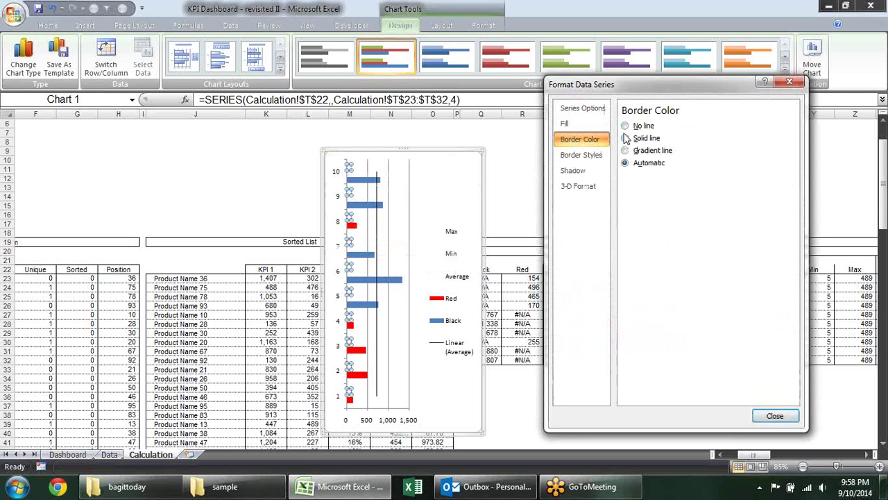
{"action": "left_click", "coordinate": [626, 127]}
{"action": "left_click", "coordinate": [763, 421]}
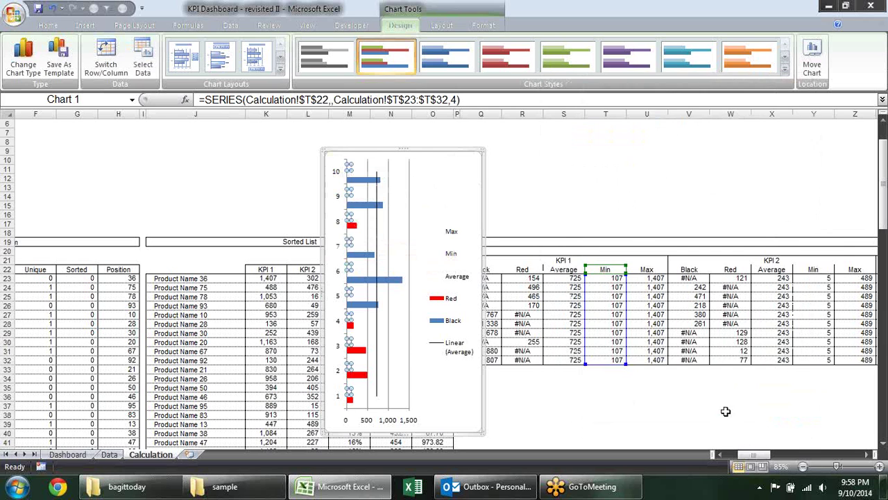
{"action": "left_click", "coordinate": [400, 284]}
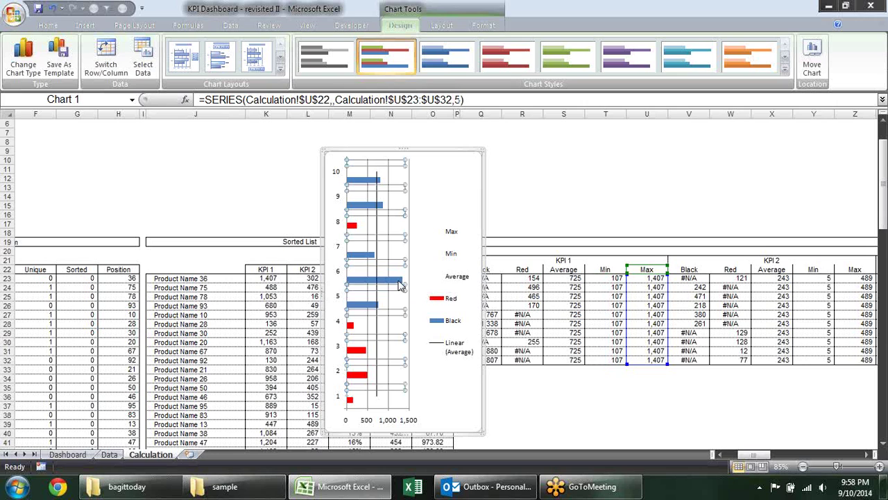
{"action": "left_click", "coordinate": [399, 280]}
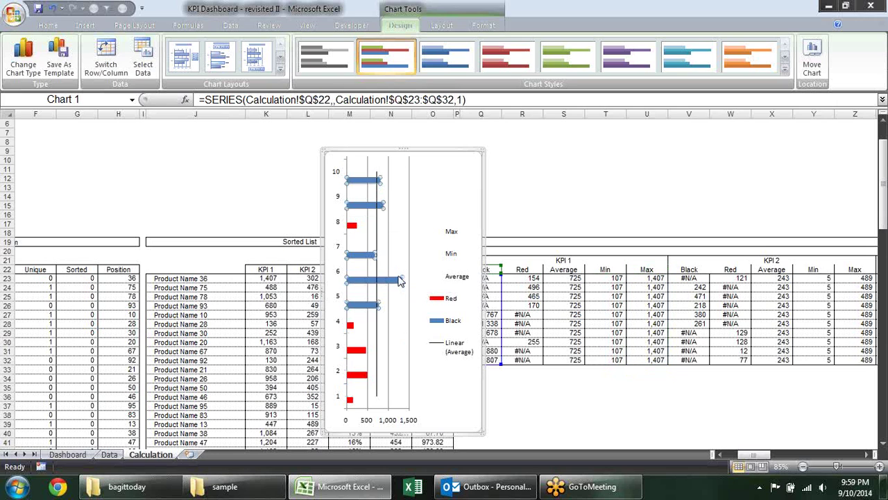
Step: Give the Black series a solid dark grey fill (White, Background 1, Darker 50%)
{"action": "right_click", "coordinate": [399, 281]}
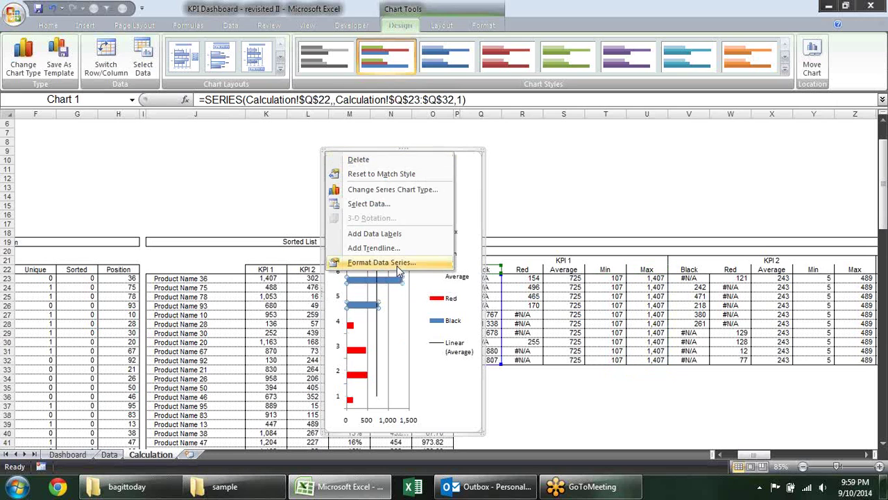
{"action": "left_click", "coordinate": [382, 262]}
{"action": "left_click", "coordinate": [565, 123]}
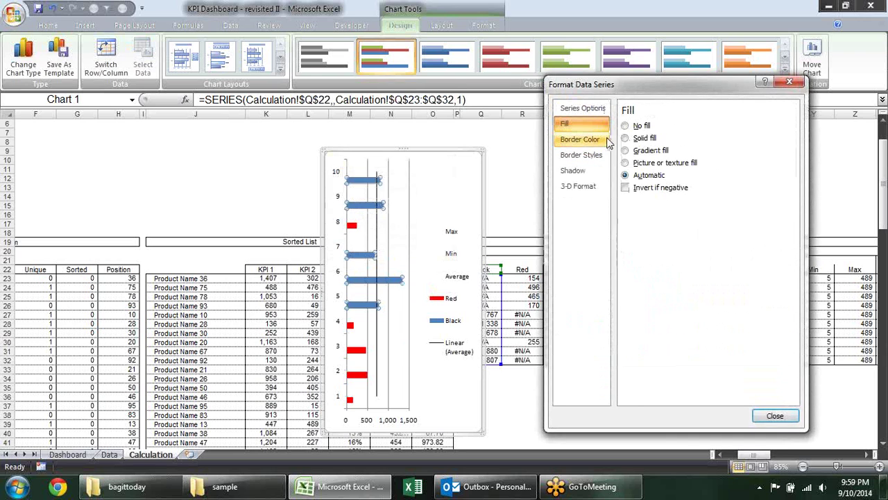
{"action": "left_click", "coordinate": [625, 138]}
{"action": "left_click", "coordinate": [679, 203]}
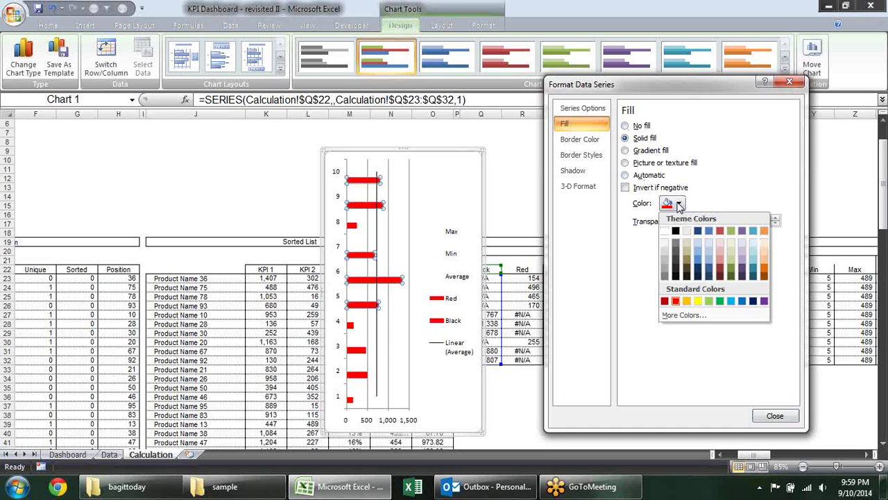
{"action": "left_click", "coordinate": [675, 231]}
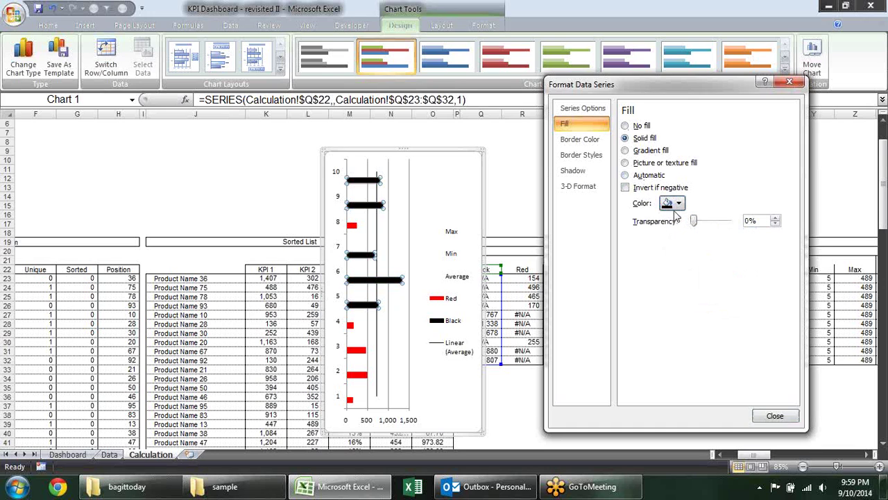
{"action": "left_click", "coordinate": [677, 204]}
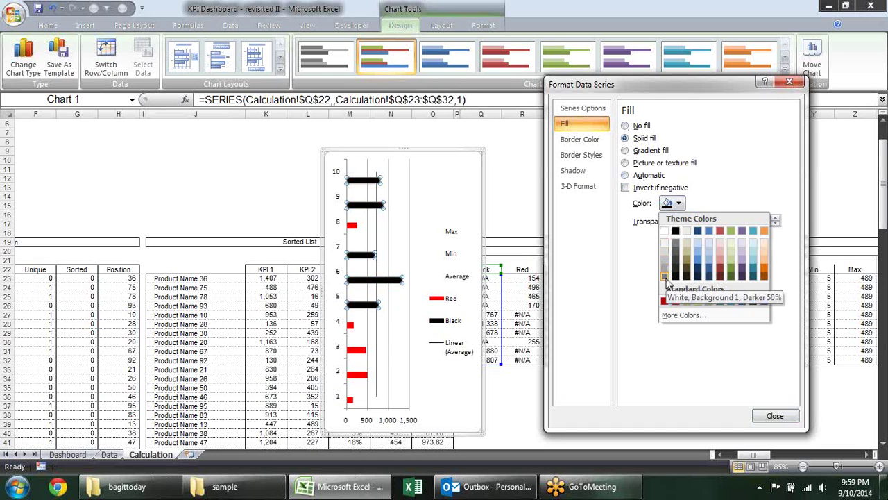
{"action": "left_click", "coordinate": [665, 277]}
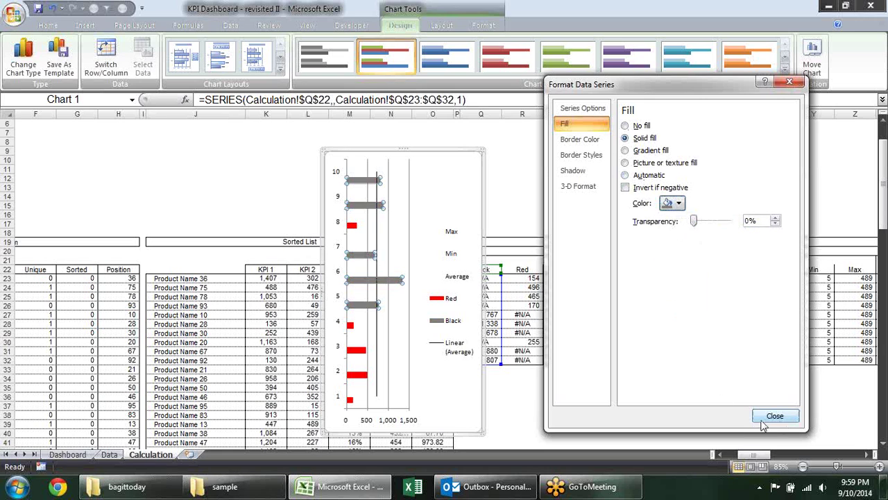
{"action": "left_click", "coordinate": [462, 416]}
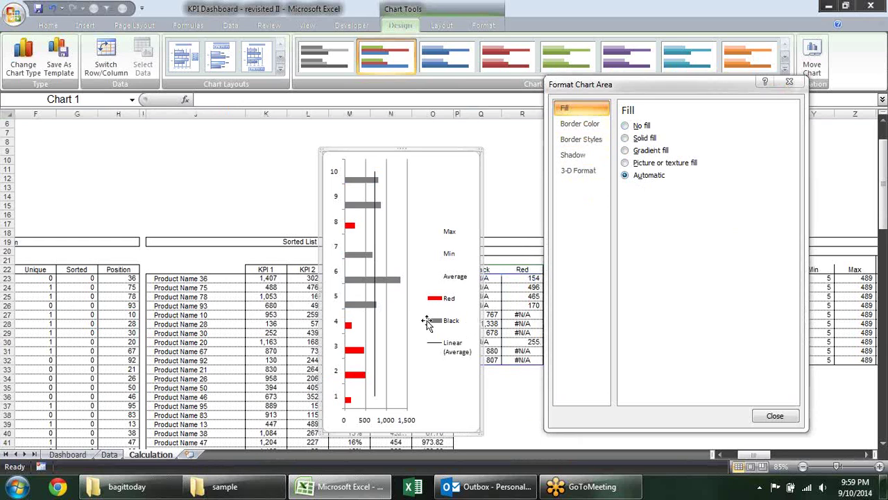
Step: Set the gray and red bar series to 100% overlap with a 14% gap width
{"action": "left_click", "coordinate": [396, 288]}
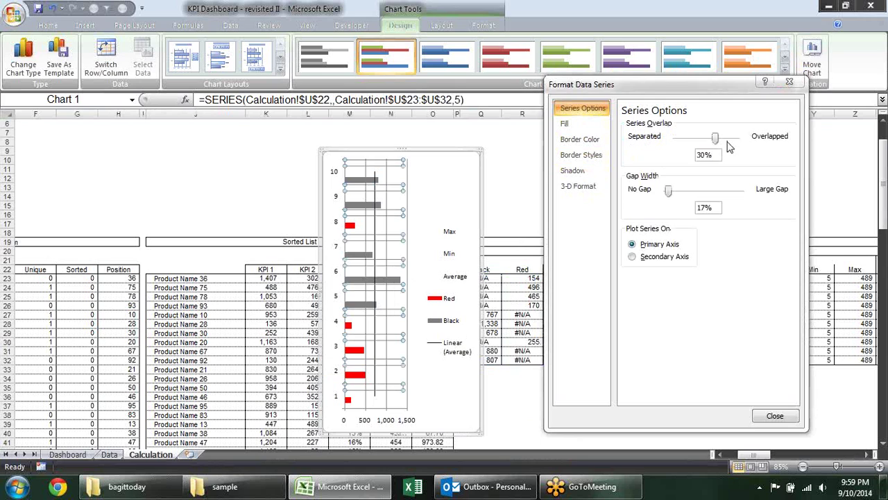
{"action": "left_click_drag", "start_coordinate": [717, 138], "coordinate": [739, 139]}
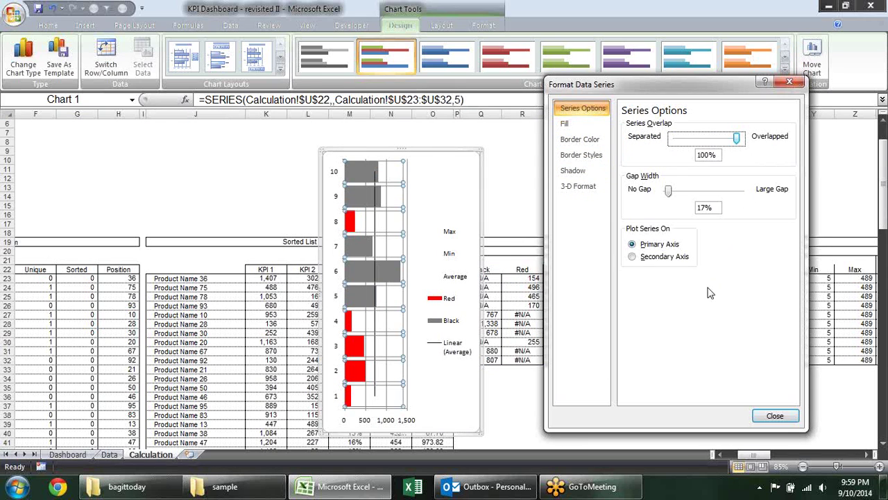
{"action": "left_click_drag", "start_coordinate": [672, 193], "coordinate": [670, 194]}
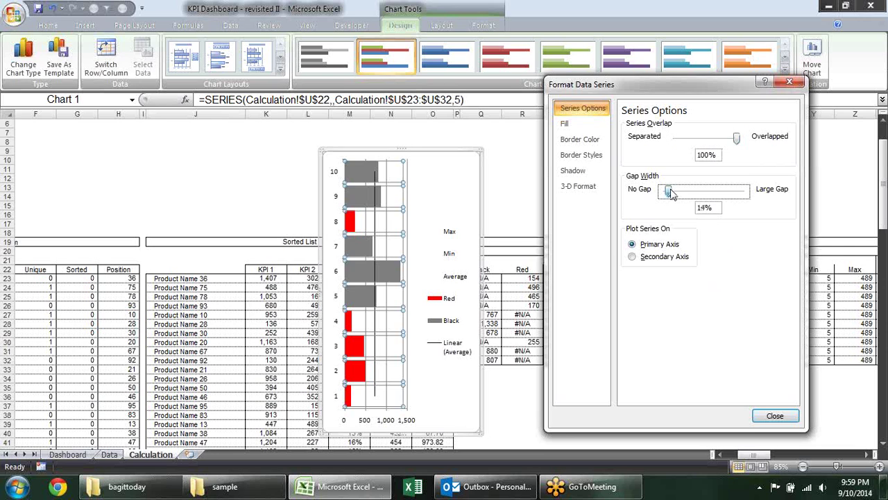
{"action": "left_click", "coordinate": [775, 415]}
Step: Delete the chart legend
{"action": "left_click", "coordinate": [456, 240]}
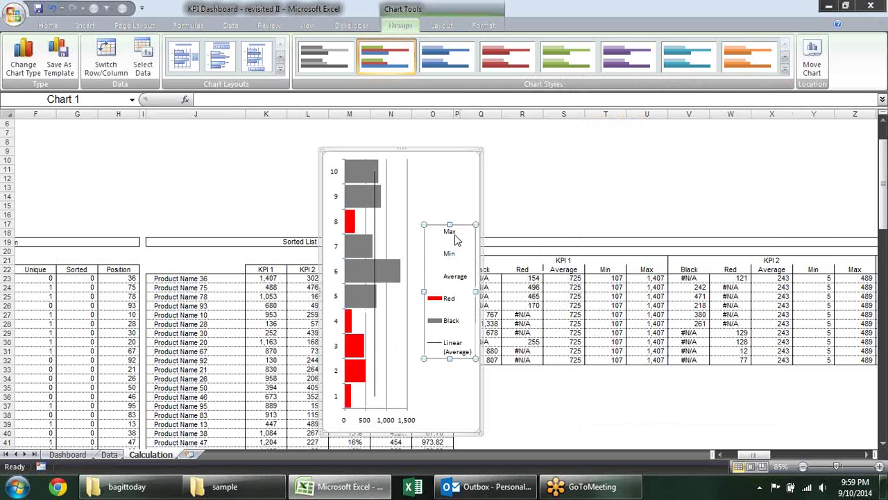
{"action": "key", "text": "Delete"}
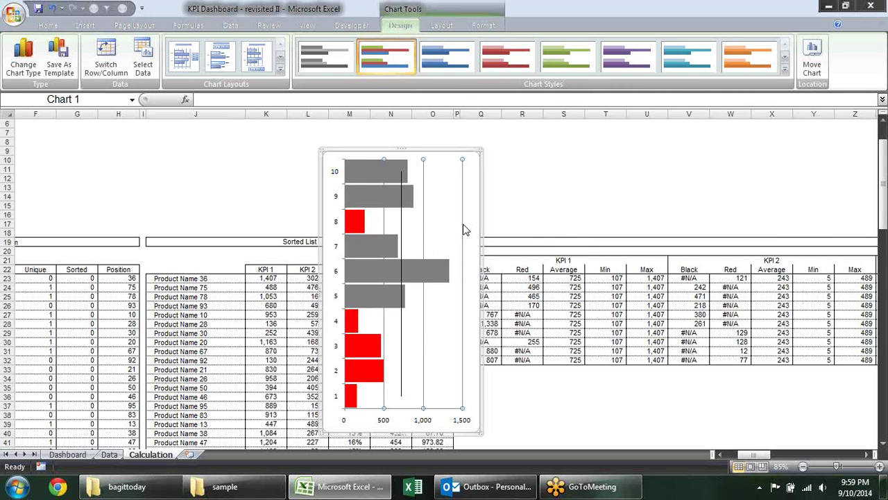
{"action": "right_click", "coordinate": [464, 227]}
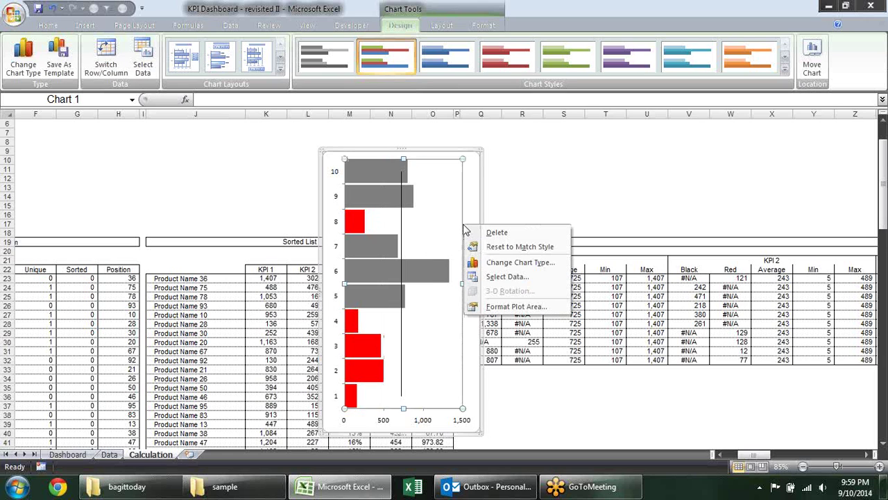
{"action": "left_click", "coordinate": [513, 306]}
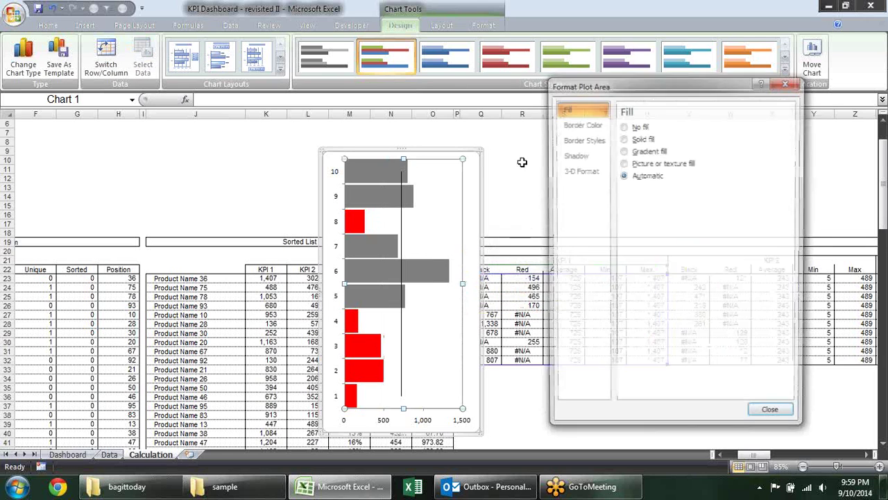
{"action": "left_click", "coordinate": [598, 128]}
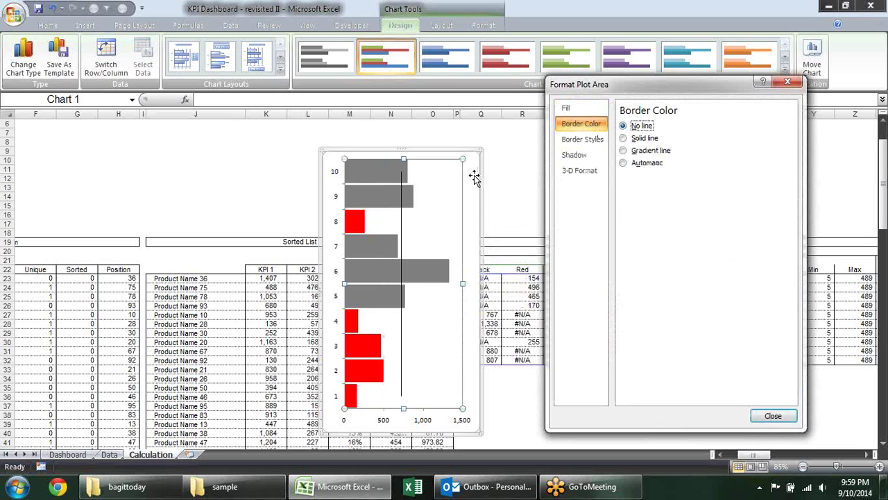
Step: Give the chart area no fill and no border, delete the vertical axis, and reposition the chart
{"action": "left_click", "coordinate": [471, 175]}
{"action": "left_click", "coordinate": [623, 125]}
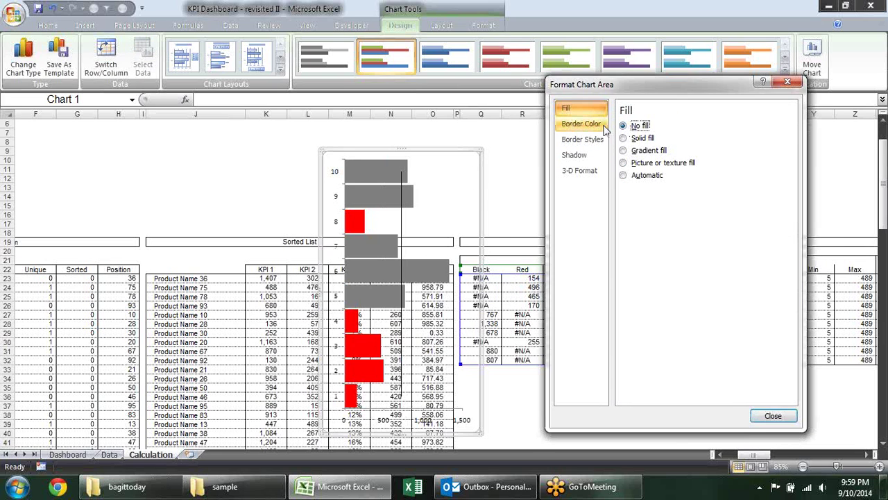
{"action": "left_click", "coordinate": [605, 128]}
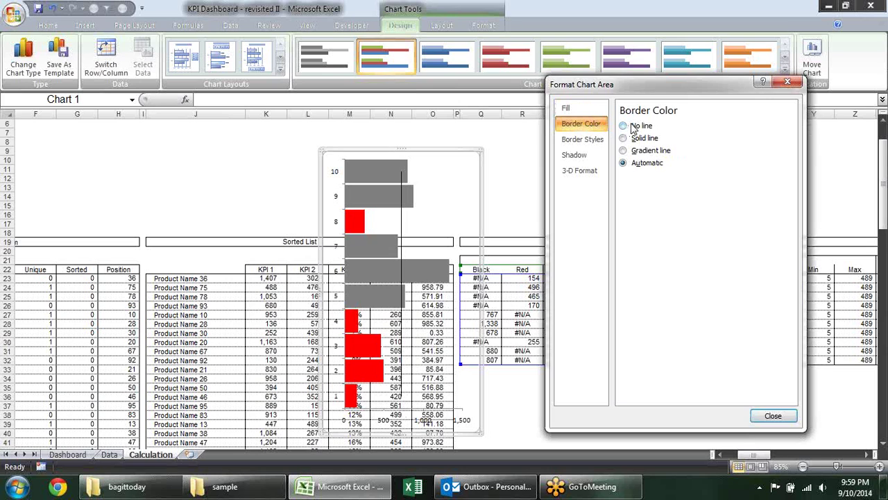
{"action": "left_click", "coordinate": [634, 132]}
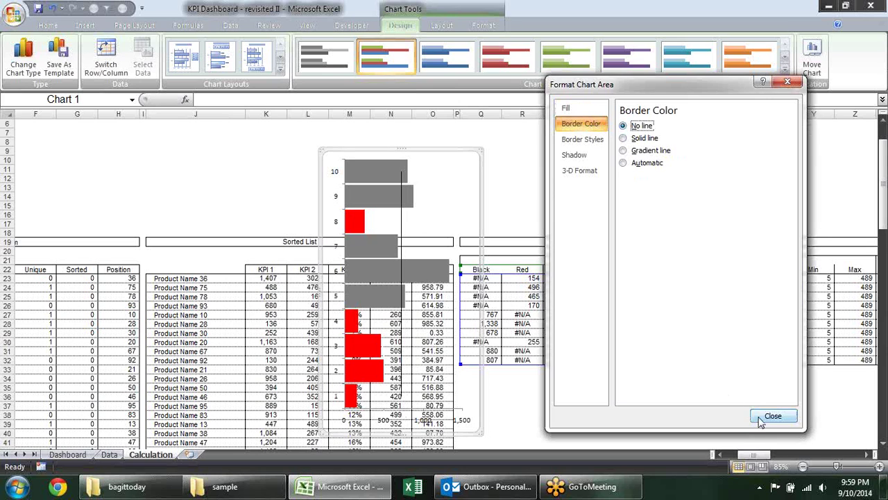
{"action": "left_click", "coordinate": [784, 415]}
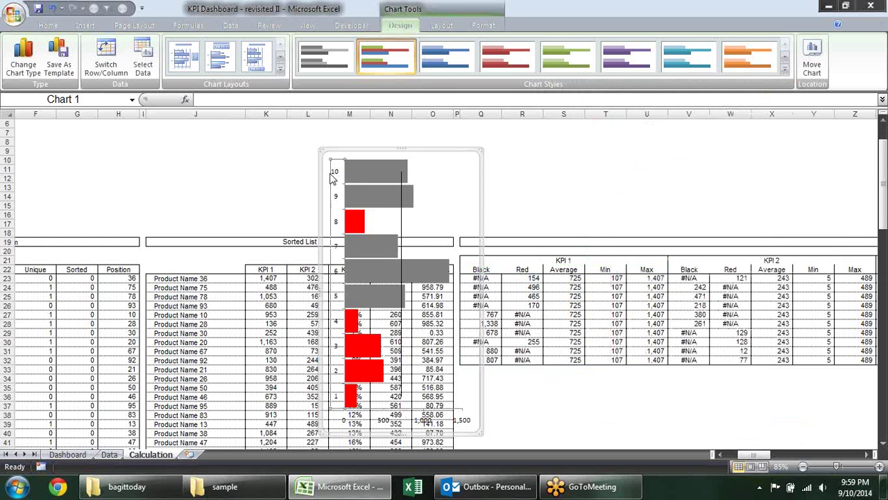
{"action": "key", "text": "Delete"}
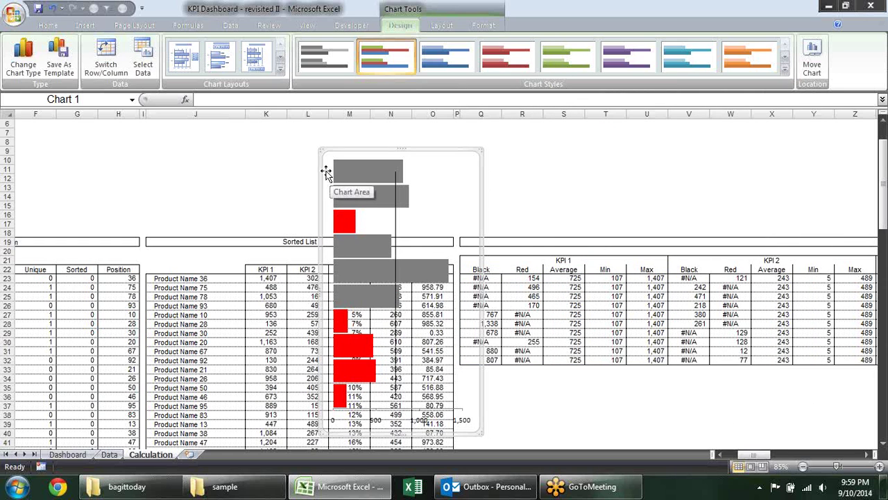
{"action": "left_click_drag", "start_coordinate": [433, 149], "coordinate": [421, 132]}
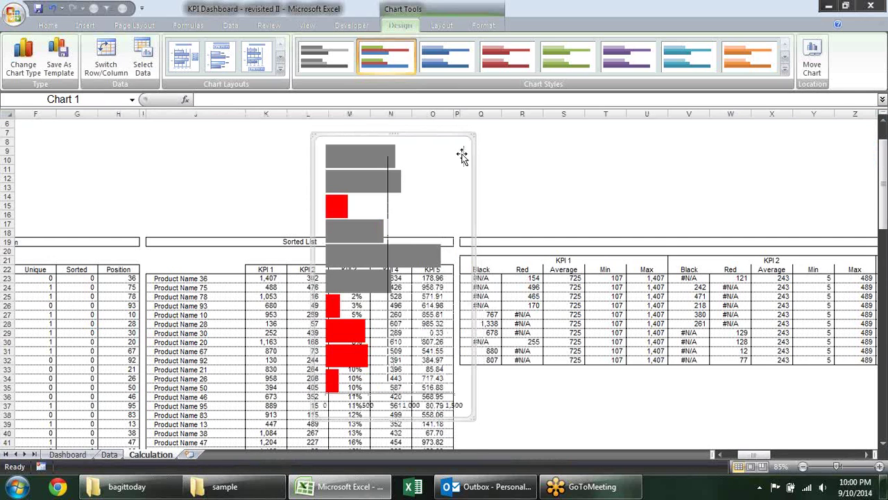
Step: Widen the black average trendline from 0.75 pt to 2 pt
{"action": "right_click", "coordinate": [387, 200]}
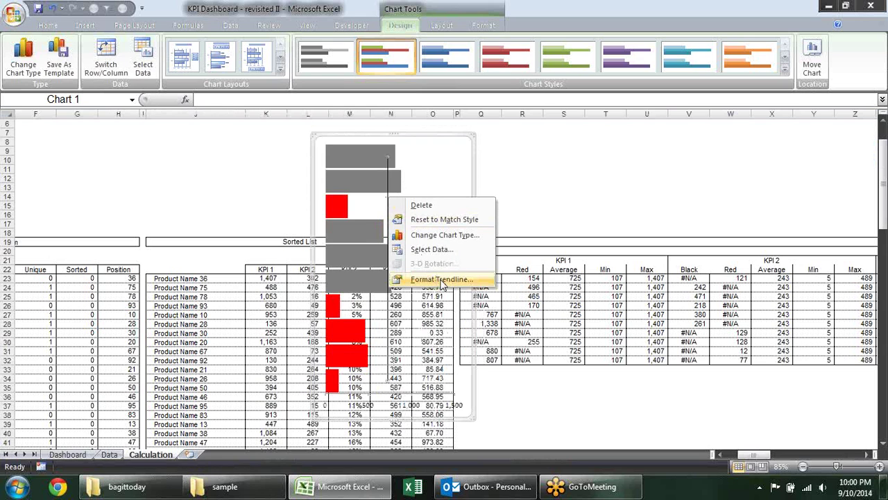
{"action": "left_click", "coordinate": [443, 280]}
{"action": "left_click", "coordinate": [568, 116]}
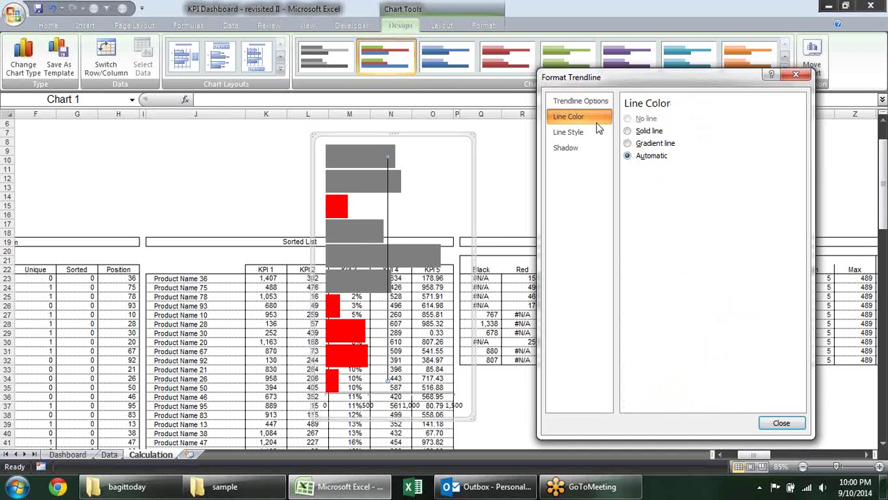
{"action": "left_click", "coordinate": [575, 132]}
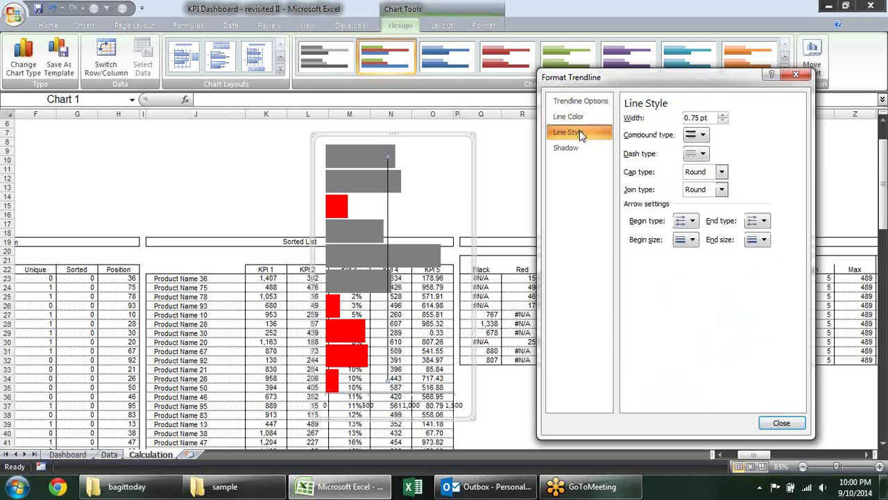
{"action": "left_click", "coordinate": [707, 137]}
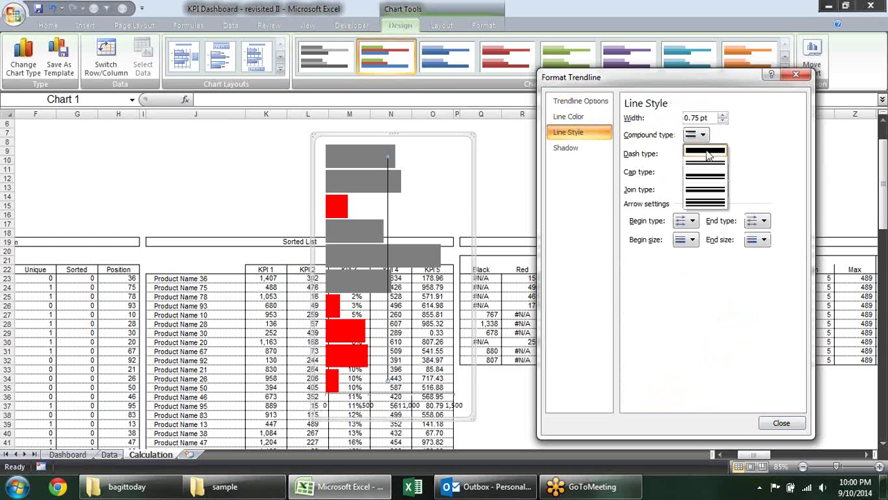
{"action": "left_click", "coordinate": [711, 122]}
{"action": "left_click_drag", "start_coordinate": [709, 119], "coordinate": [670, 122]}
{"action": "type", "text": "2"}
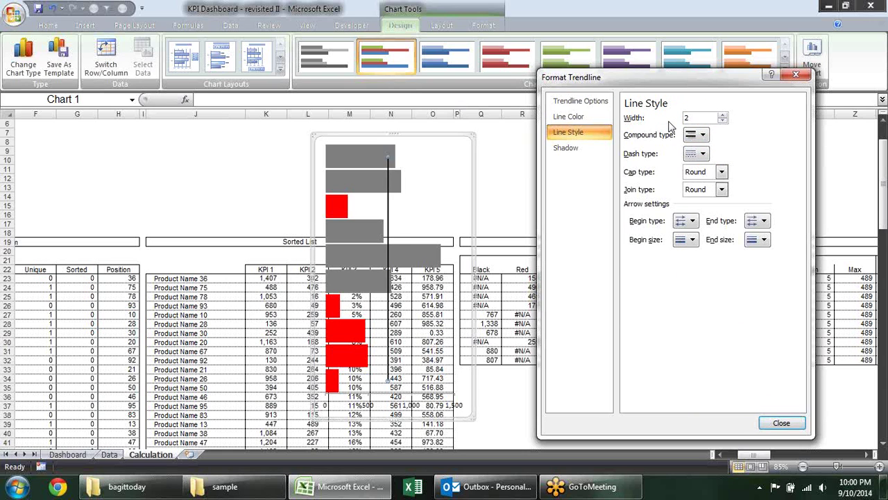
{"action": "key", "text": "Return"}
{"action": "left_click", "coordinate": [474, 198]}
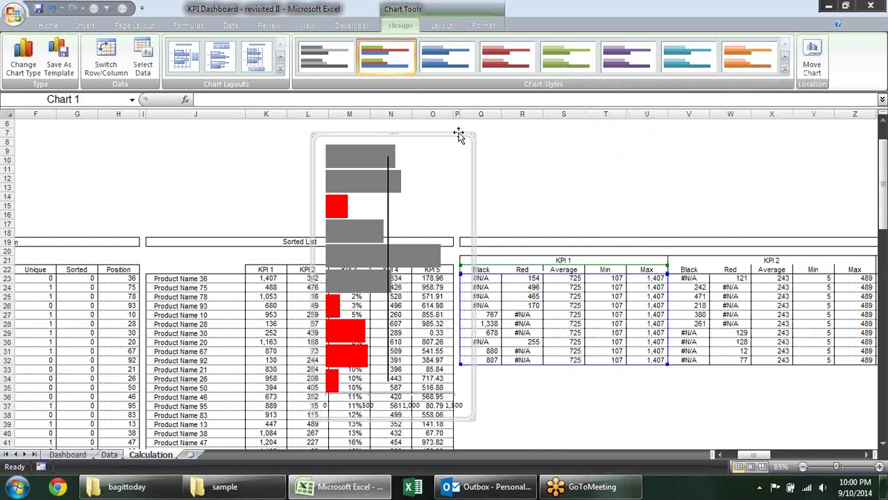
Step: Cut the chart and paste it at W9 on the Dashboard sheet, over the KPI 1 column
{"action": "key", "text": "Delete"}
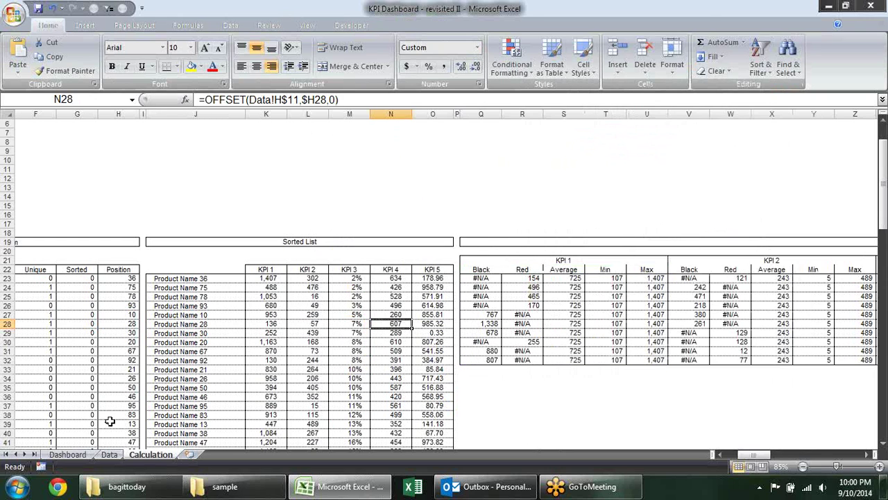
{"action": "left_click", "coordinate": [68, 454]}
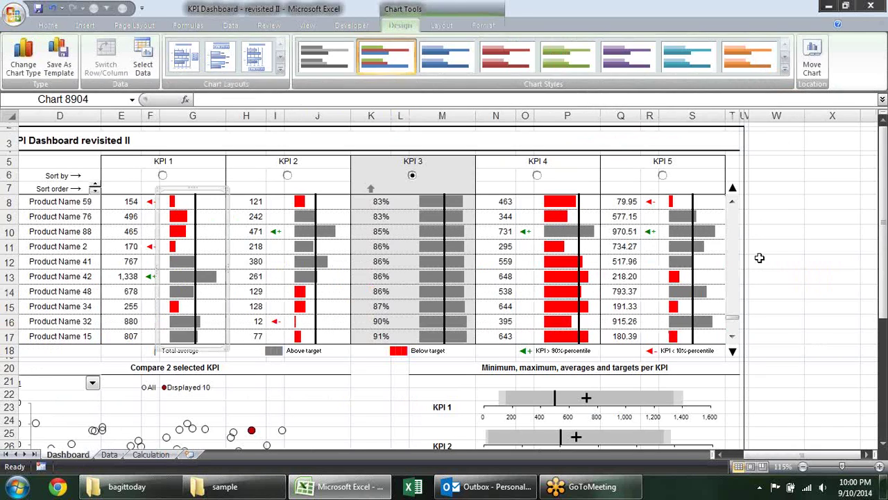
{"action": "left_click", "coordinate": [789, 211]}
{"action": "key", "text": "ctrl+v"}
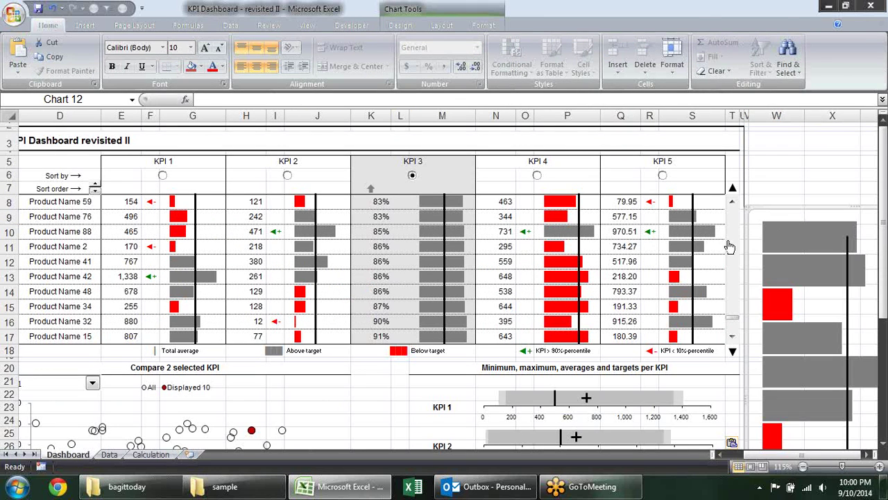
{"action": "left_click_drag", "start_coordinate": [782, 207], "coordinate": [178, 155]}
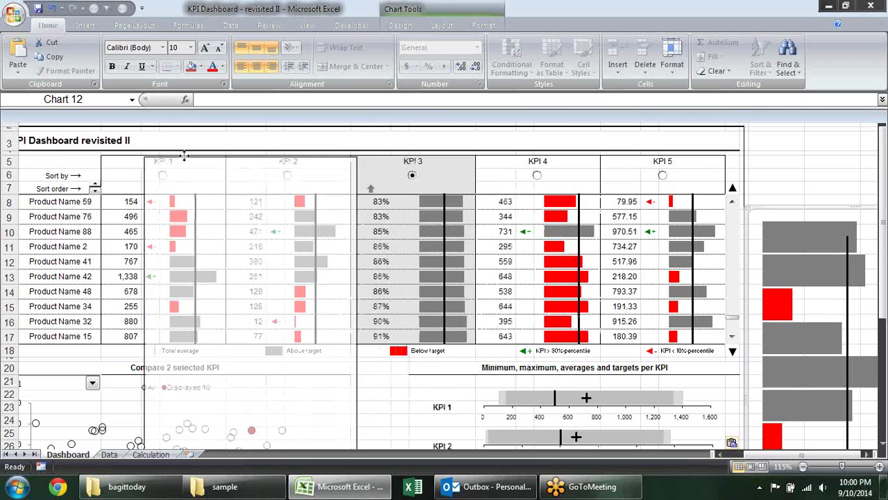
Step: Resize the chart and its plot area to a tall, narrow shape matching one KPI column
{"action": "mouse_move", "coordinate": [254, 154]}
{"action": "left_mouse_down"}
{"action": "mouse_move", "coordinate": [258, 321]}
{"action": "mouse_move", "coordinate": [258, 196]}
{"action": "left_mouse_up"}
{"action": "left_click_drag", "start_coordinate": [360, 306], "coordinate": [235, 306]}
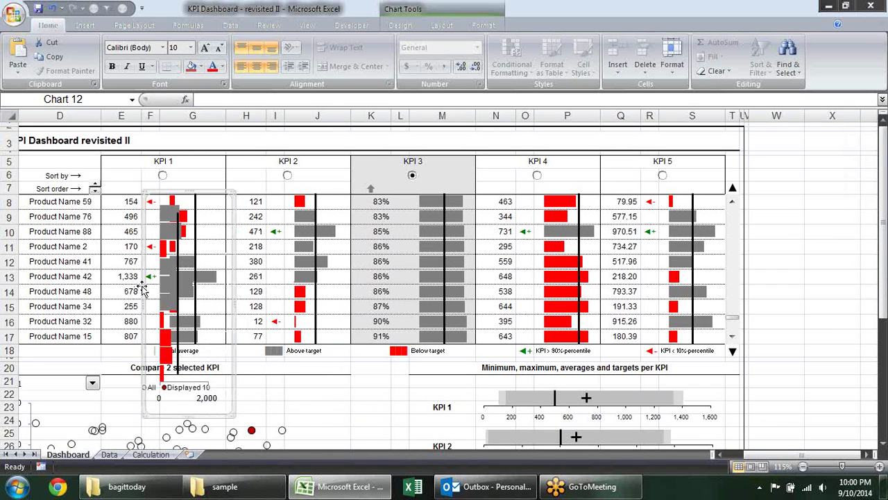
{"action": "mouse_move", "coordinate": [142, 297]}
{"action": "left_mouse_down"}
{"action": "mouse_move", "coordinate": [134, 297]}
{"action": "mouse_move", "coordinate": [152, 301]}
{"action": "left_mouse_up"}
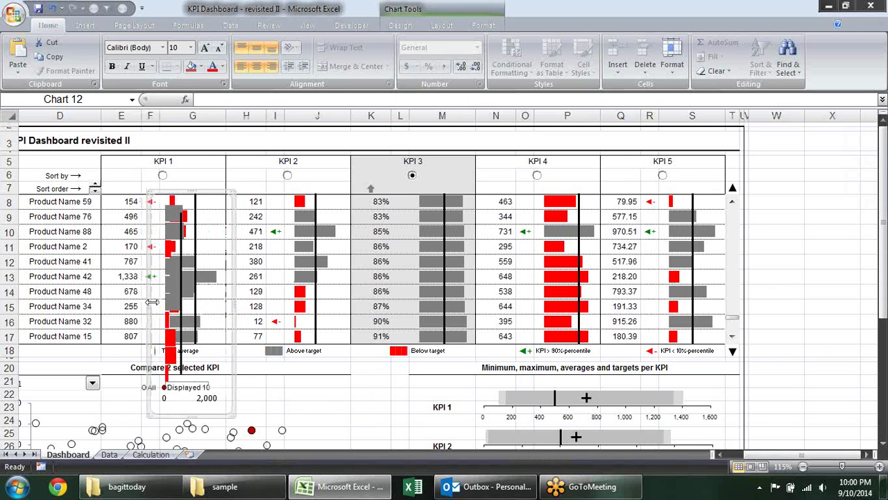
{"action": "left_click", "coordinate": [210, 274]}
{"action": "left_click_drag", "start_coordinate": [218, 291], "coordinate": [223, 292]}
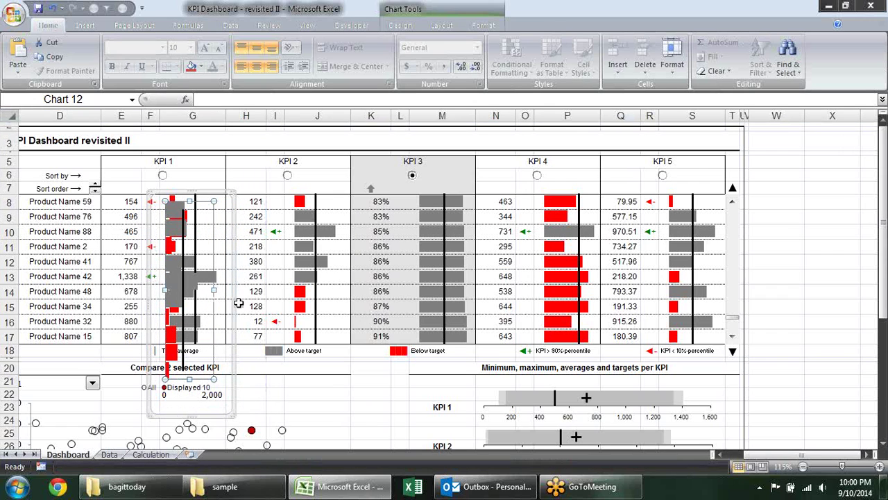
{"action": "left_click_drag", "start_coordinate": [236, 304], "coordinate": [269, 301]}
{"action": "mouse_move", "coordinate": [228, 190]}
{"action": "left_mouse_down"}
{"action": "mouse_move", "coordinate": [228, 148]}
{"action": "mouse_move", "coordinate": [809, 148]}
{"action": "mouse_move", "coordinate": [790, 150]}
{"action": "mouse_move", "coordinate": [818, 178]}
{"action": "left_mouse_up"}
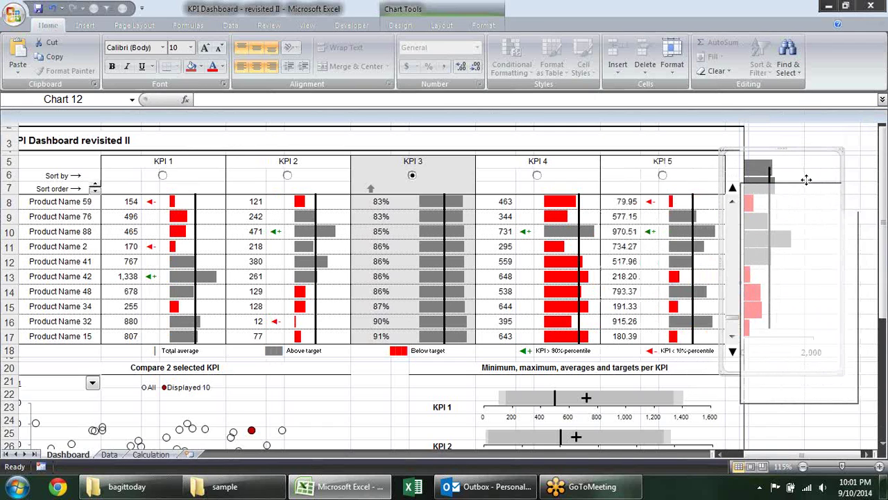
Step: Delete the chart's horizontal axis
{"action": "left_click_drag", "start_coordinate": [818, 179], "coordinate": [812, 179]}
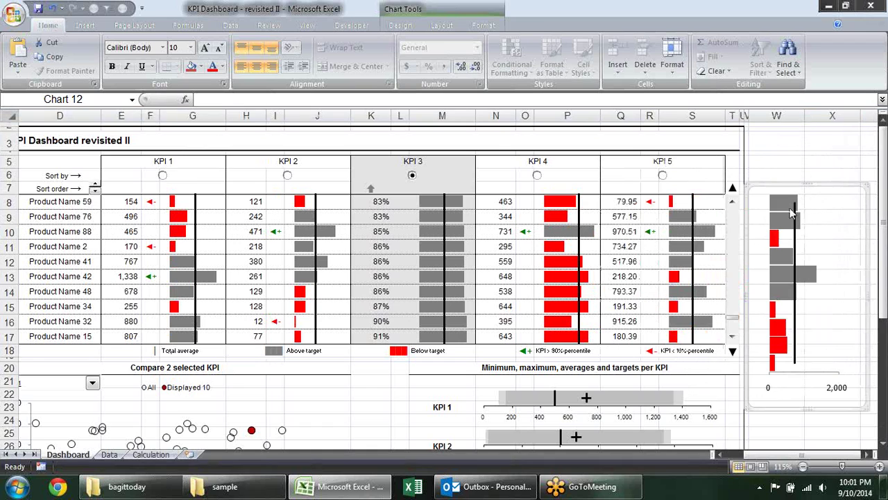
{"action": "left_click", "coordinate": [831, 391]}
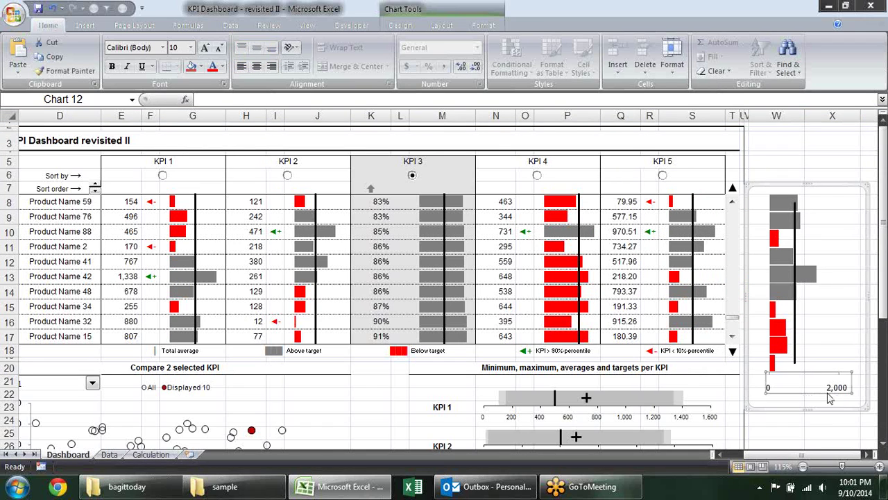
{"action": "key", "text": "Delete"}
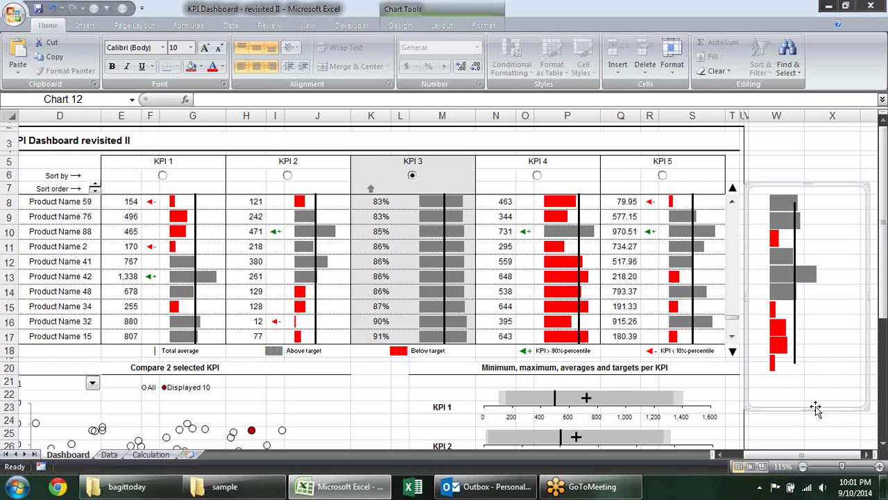
Step: Stretch the plot area to fill the chart and move the chart over the KPI 1 column
{"action": "left_click", "coordinate": [816, 360]}
{"action": "left_click", "coordinate": [825, 374]}
{"action": "left_click_drag", "start_coordinate": [825, 376], "coordinate": [812, 402]}
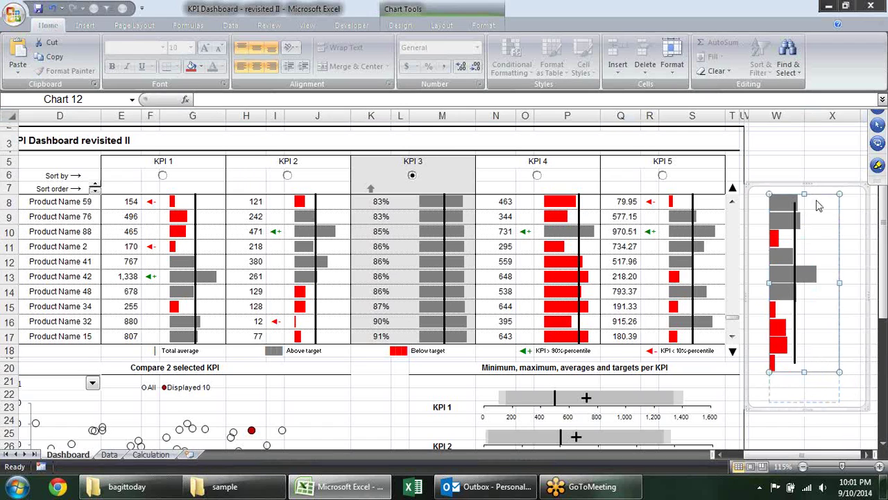
{"action": "left_click_drag", "start_coordinate": [842, 300], "coordinate": [857, 297]}
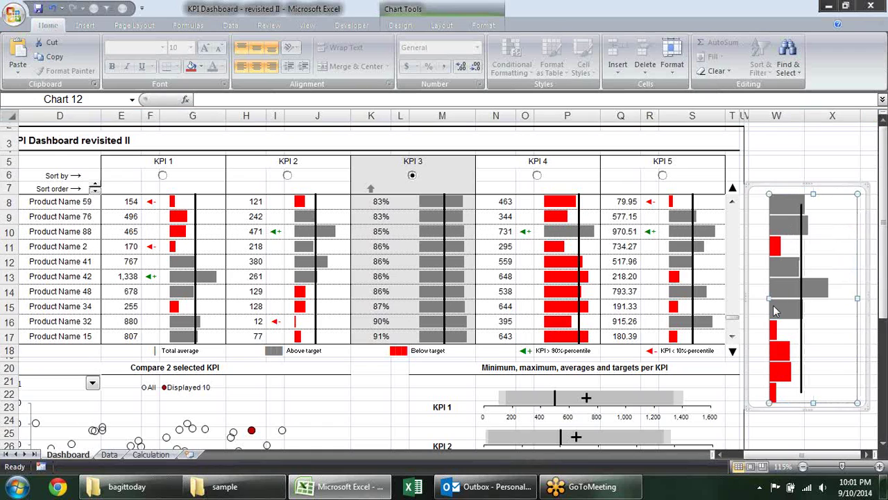
{"action": "left_click_drag", "start_coordinate": [770, 298], "coordinate": [751, 298]}
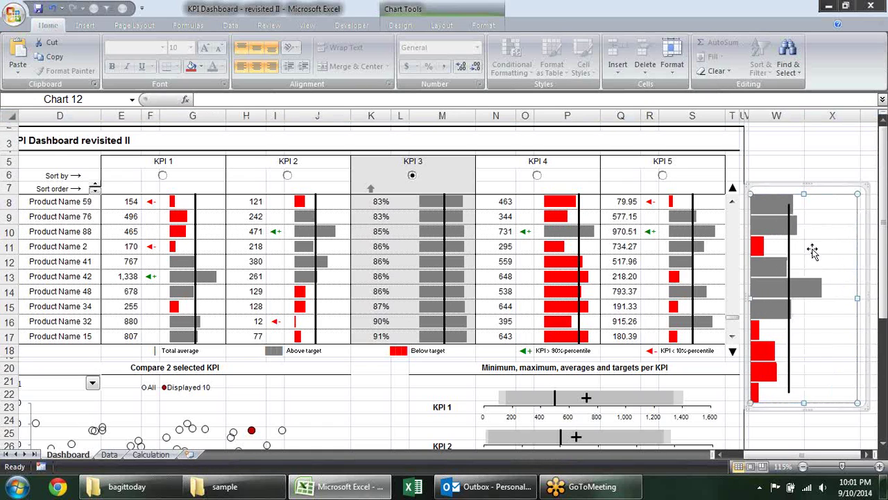
{"action": "left_click", "coordinate": [817, 185]}
{"action": "left_click_drag", "start_coordinate": [817, 185], "coordinate": [262, 141]}
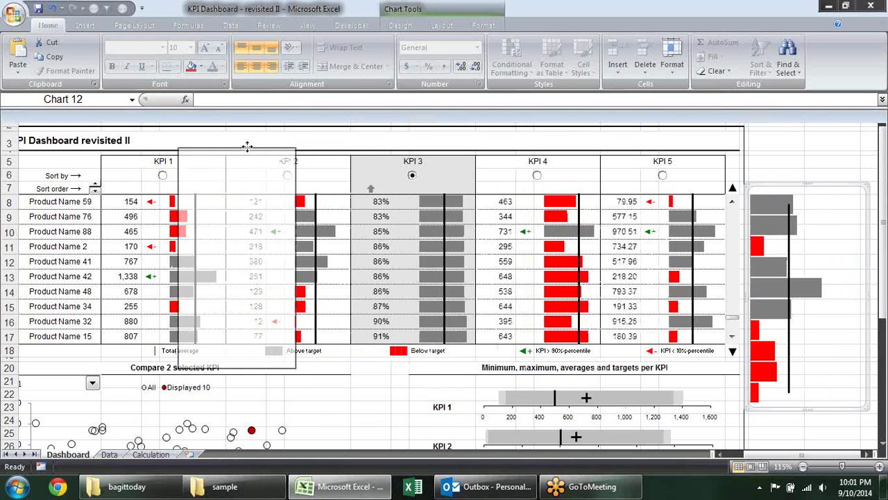
Step: Position the chart over the KPI 2 column and inspect its chart area formatting
{"action": "left_click_drag", "start_coordinate": [261, 145], "coordinate": [299, 144]}
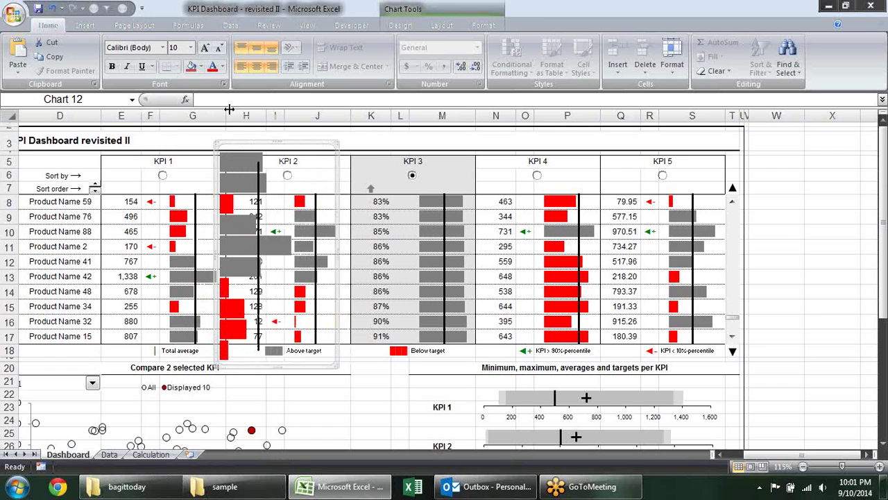
{"action": "left_click_drag", "start_coordinate": [284, 145], "coordinate": [284, 147]}
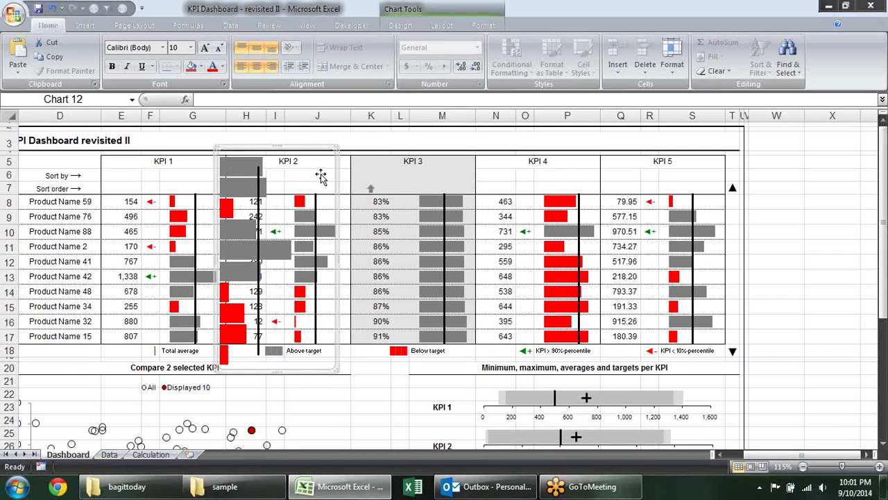
{"action": "right_click", "coordinate": [312, 181]}
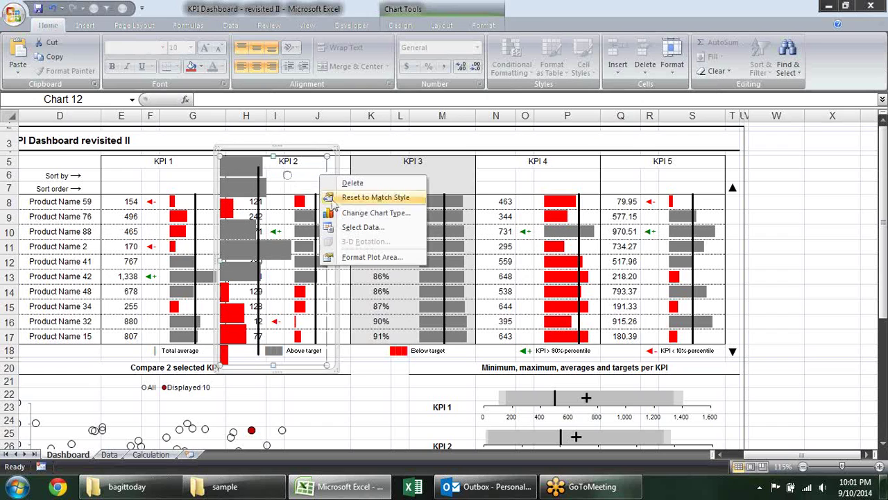
{"action": "left_click", "coordinate": [304, 174]}
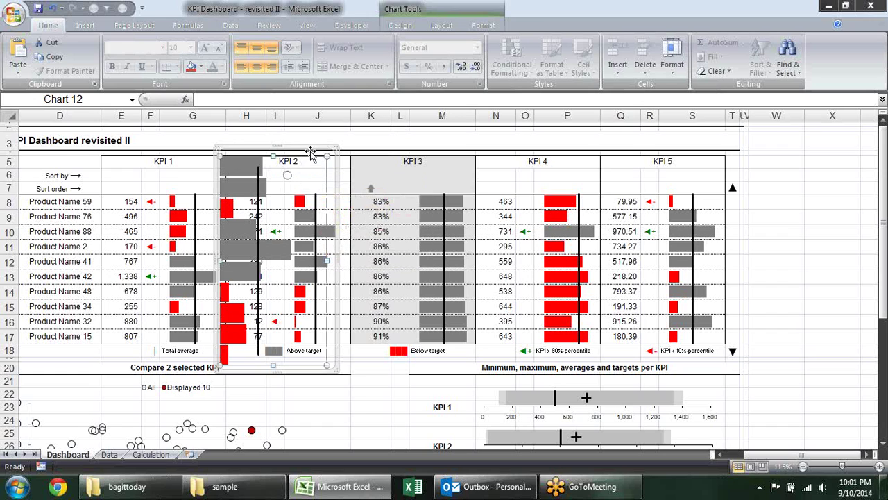
{"action": "right_click", "coordinate": [311, 150]}
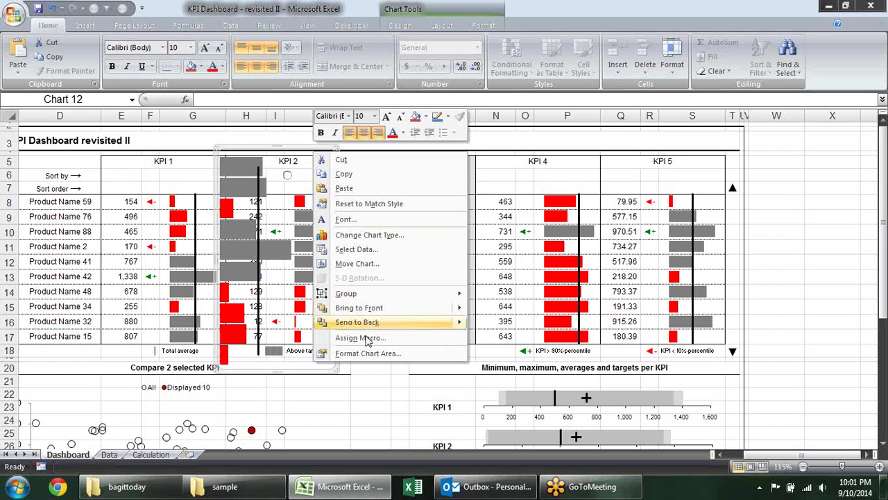
{"action": "left_click", "coordinate": [367, 354]}
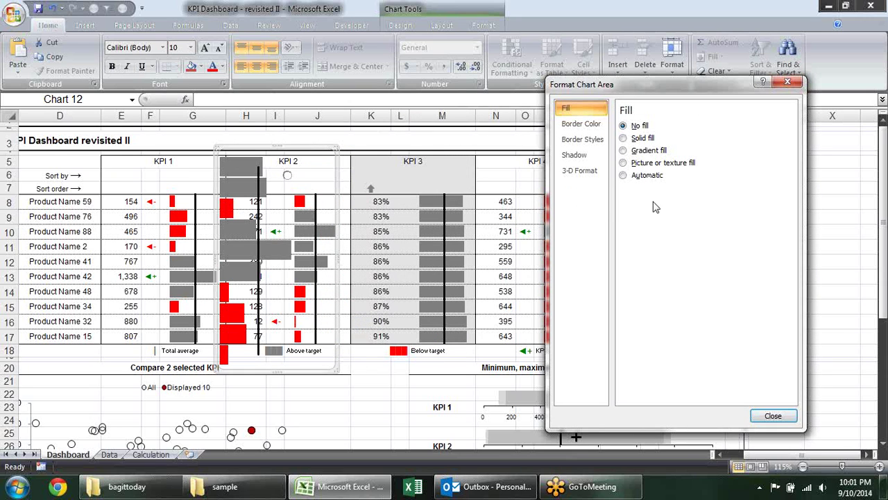
{"action": "key", "text": "Escape"}
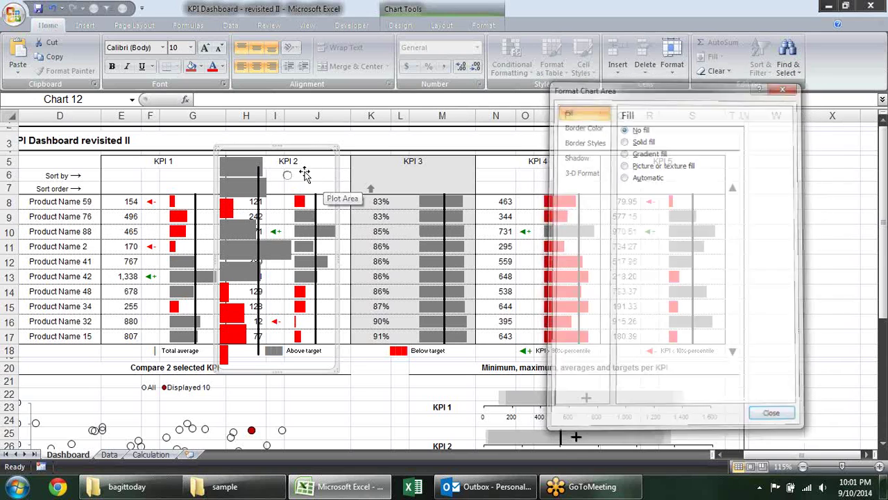
Step: Review the bar series fill, border, border style, shadow and 3-D formatting settings
{"action": "right_click", "coordinate": [252, 167]}
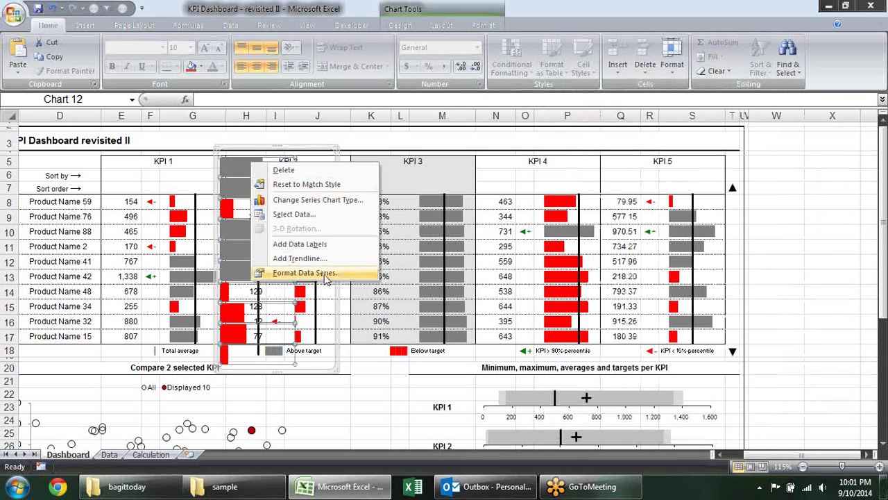
{"action": "key", "text": "Escape"}
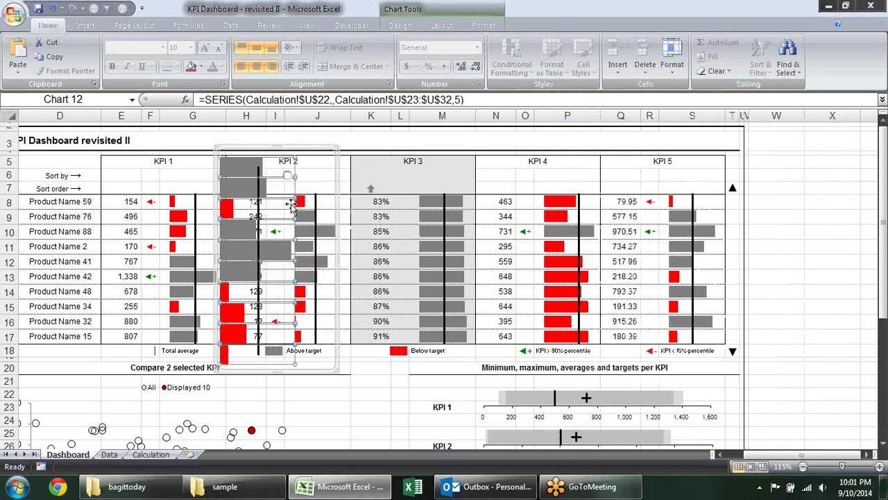
{"action": "left_click", "coordinate": [310, 191]}
{"action": "right_click", "coordinate": [310, 191]}
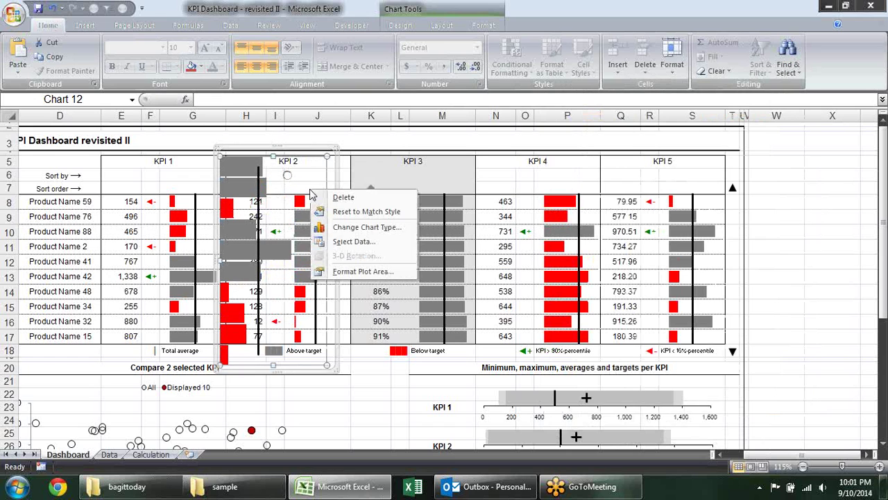
{"action": "left_click", "coordinate": [336, 273]}
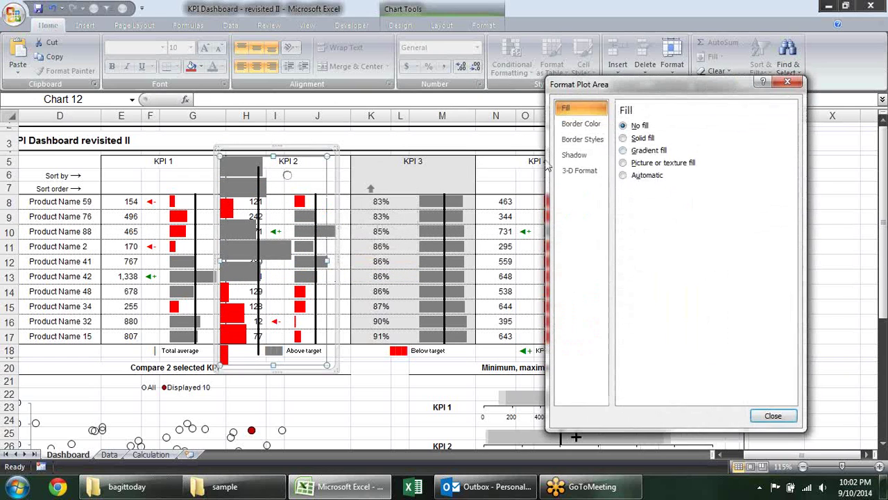
{"action": "left_click", "coordinate": [256, 170]}
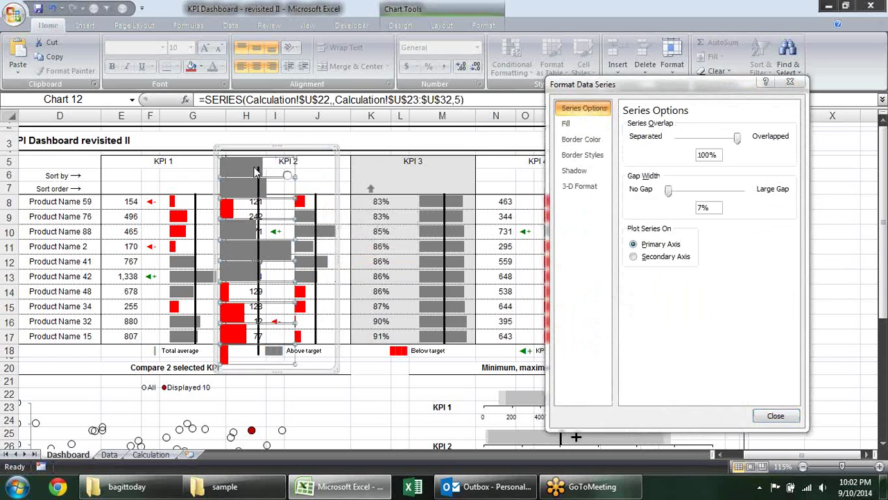
{"action": "left_click", "coordinate": [593, 138]}
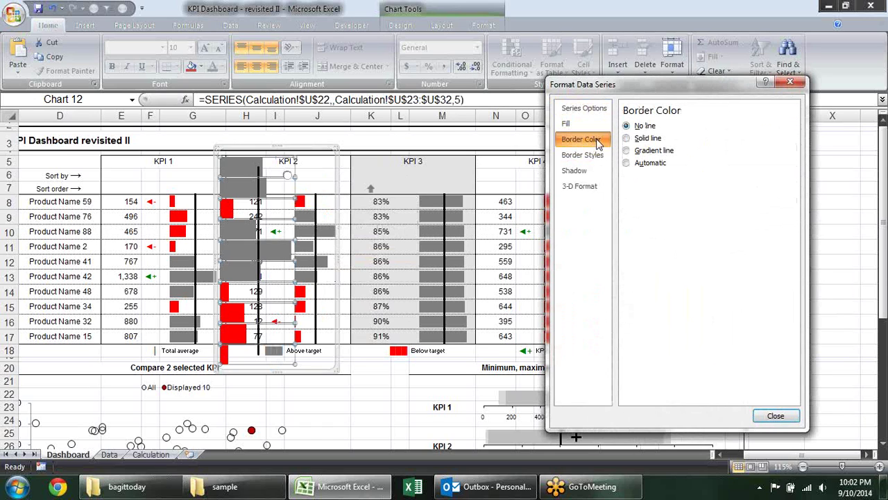
{"action": "left_click", "coordinate": [592, 125]}
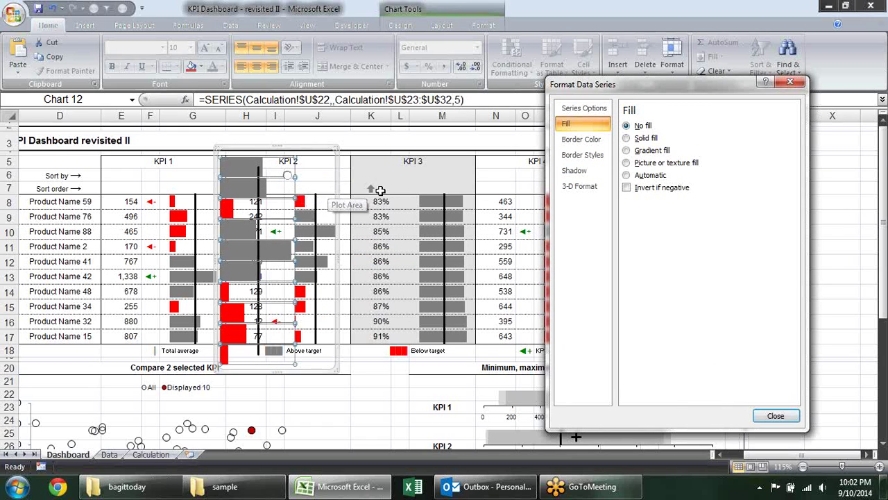
{"action": "left_click", "coordinate": [602, 141]}
{"action": "left_click", "coordinate": [593, 155]}
{"action": "left_click", "coordinate": [582, 170]}
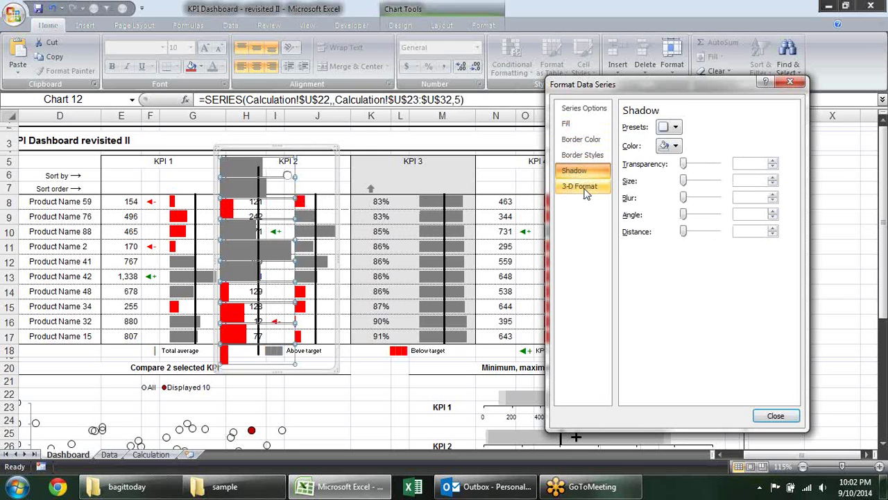
{"action": "left_click", "coordinate": [583, 188]}
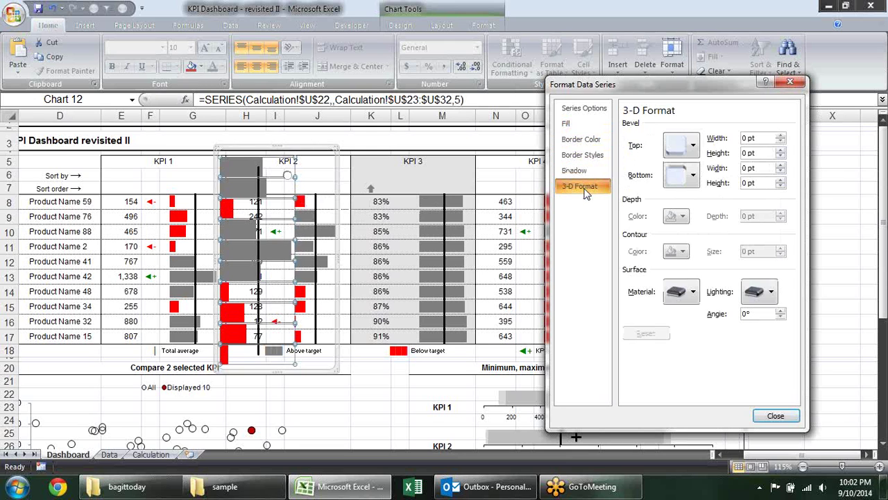
{"action": "key", "text": "Escape"}
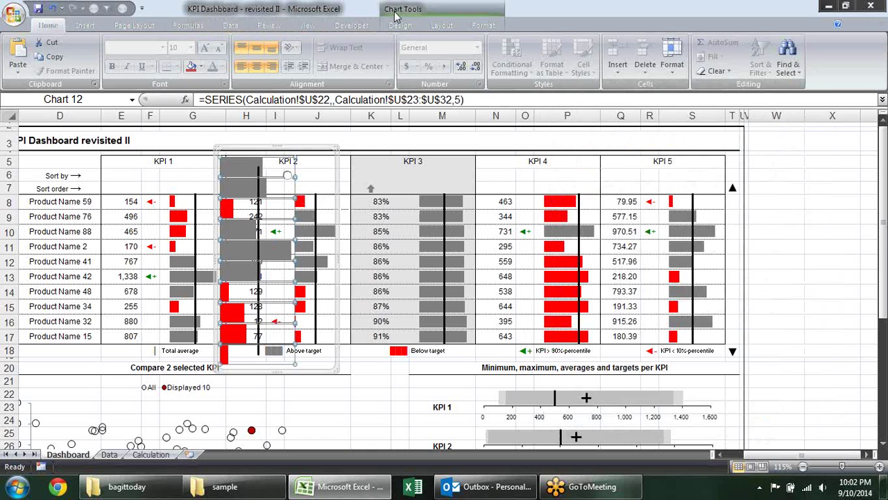
{"action": "left_click", "coordinate": [398, 23]}
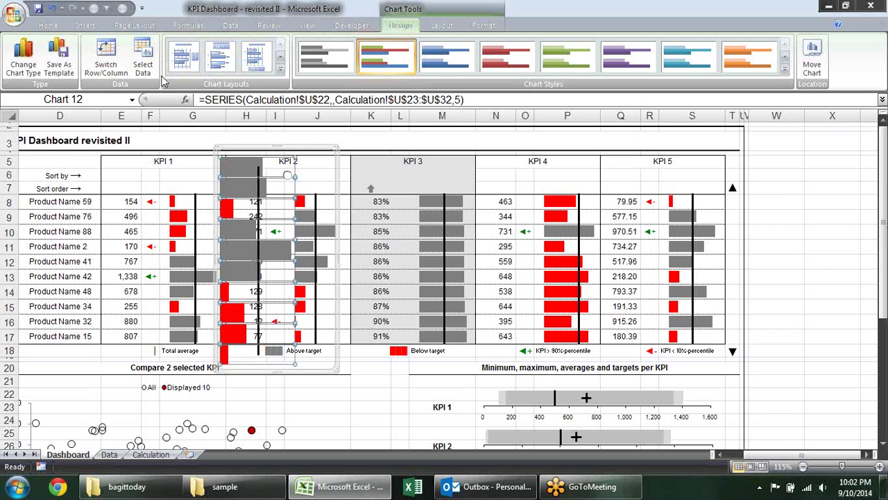
Step: Restore the chart's default horizontal axis and drop a copy of the chart
{"action": "left_click", "coordinate": [441, 25]}
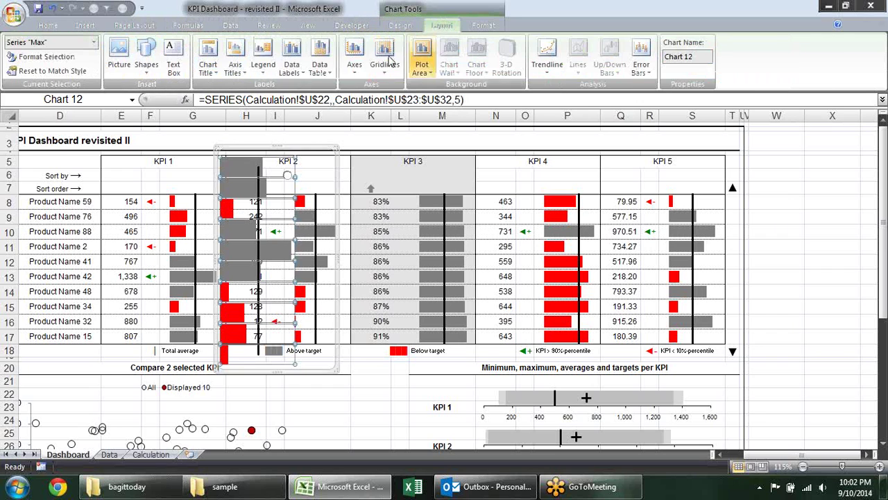
{"action": "left_click", "coordinate": [243, 73]}
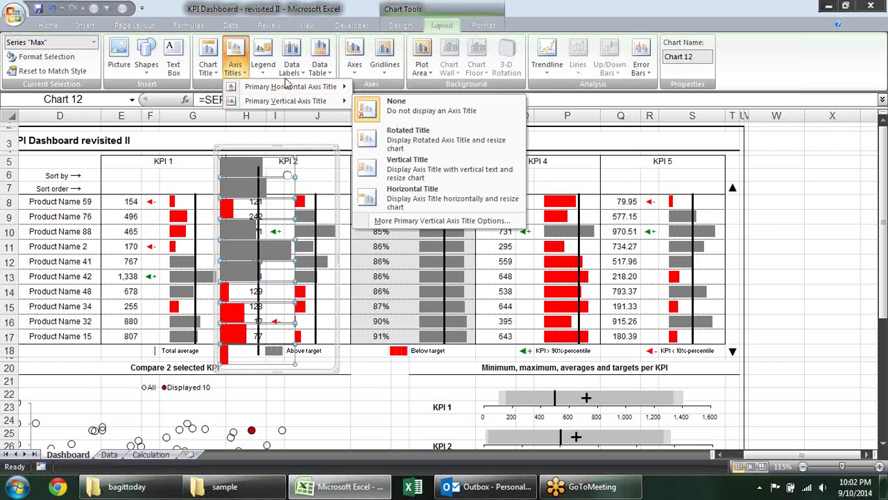
{"action": "left_click", "coordinate": [354, 66]}
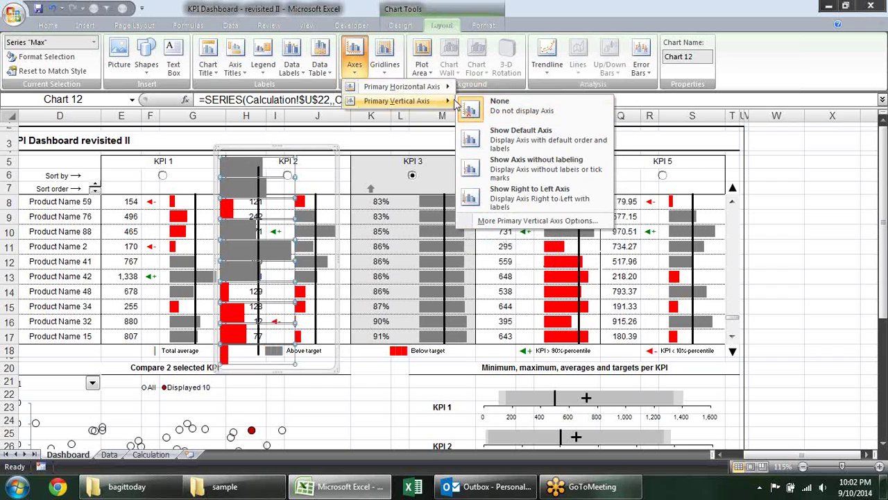
{"action": "mouse_move", "coordinate": [402, 86]}
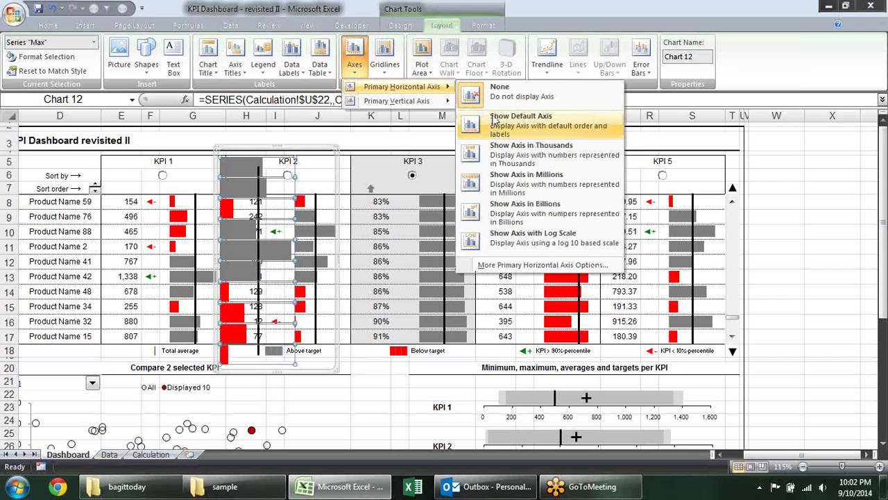
{"action": "left_click", "coordinate": [498, 123]}
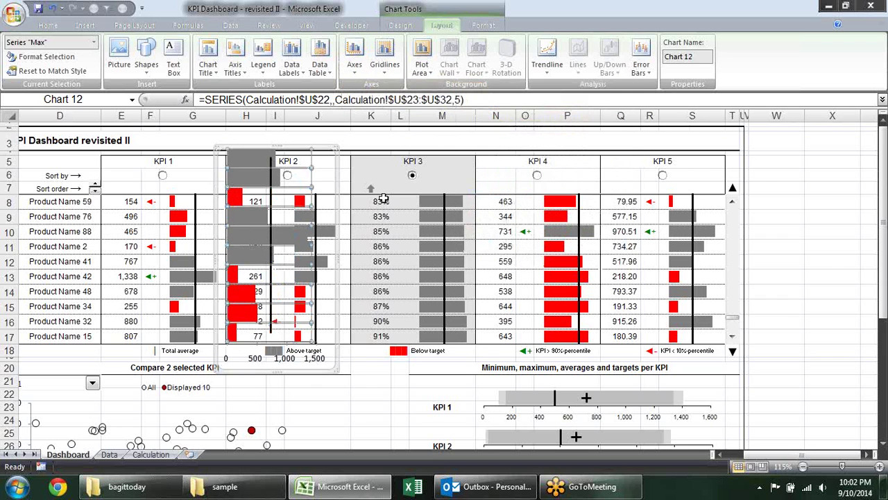
{"action": "right_click", "coordinate": [225, 181]}
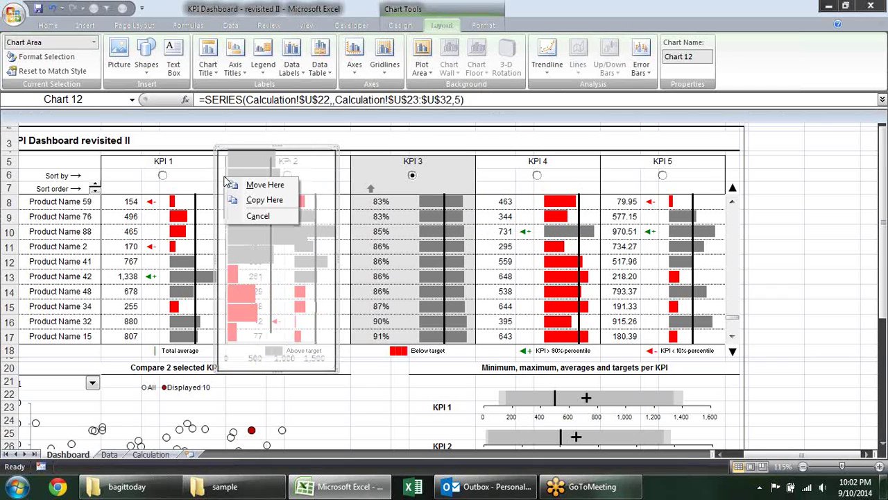
{"action": "left_click", "coordinate": [228, 199]}
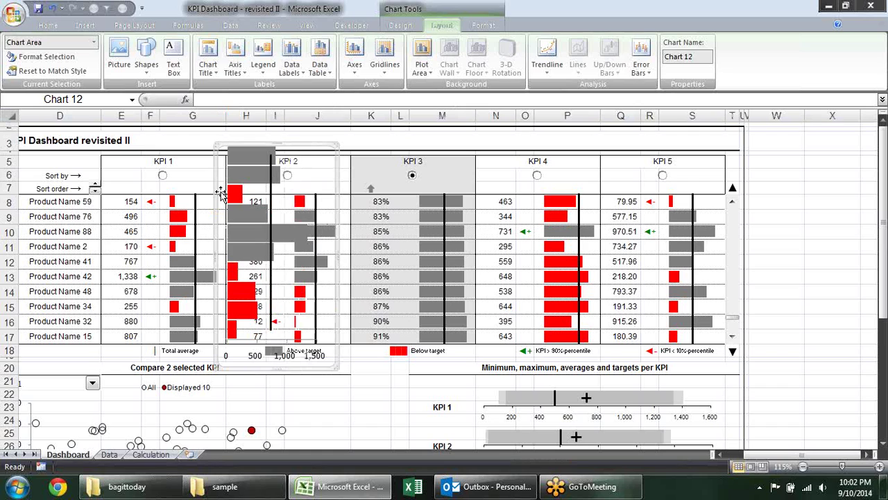
Step: Inspect the value axis formatting options, including text alignment
{"action": "right_click", "coordinate": [292, 360]}
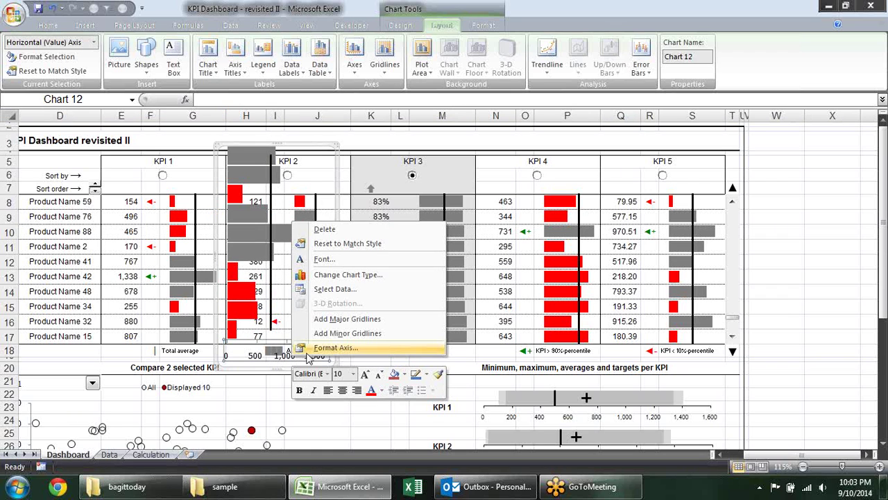
{"action": "left_click", "coordinate": [334, 348]}
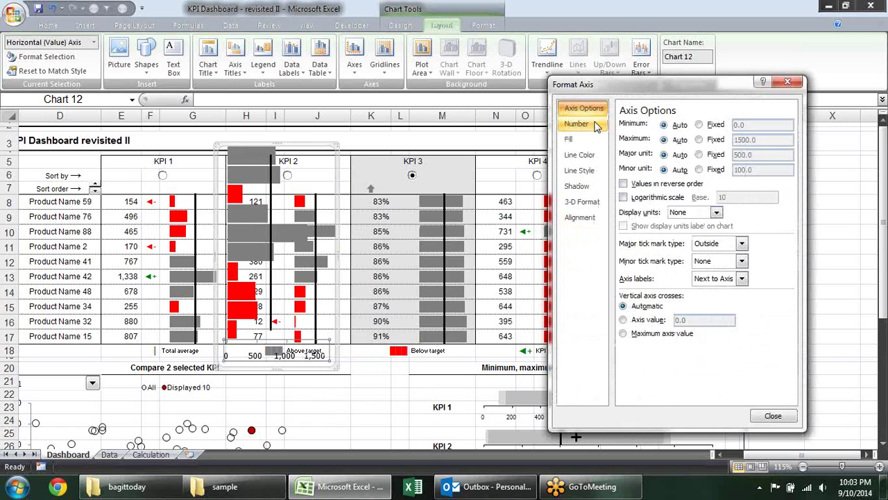
{"action": "left_click", "coordinate": [594, 216]}
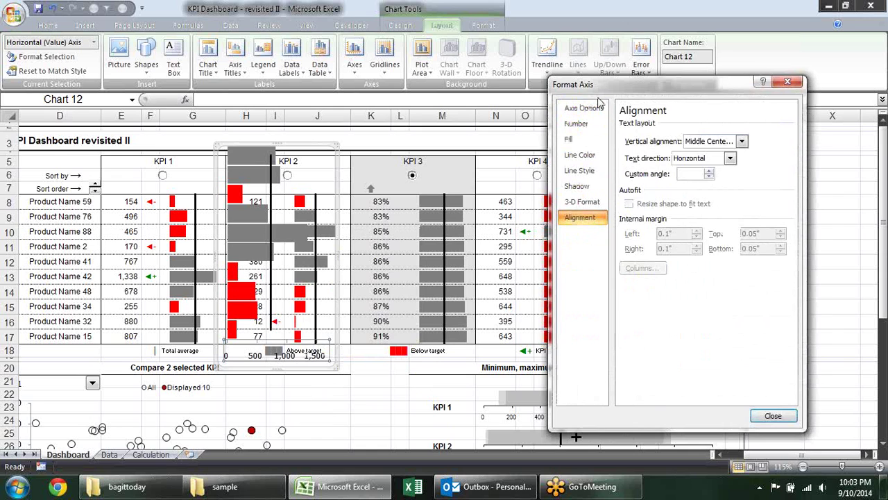
{"action": "left_click", "coordinate": [598, 106]}
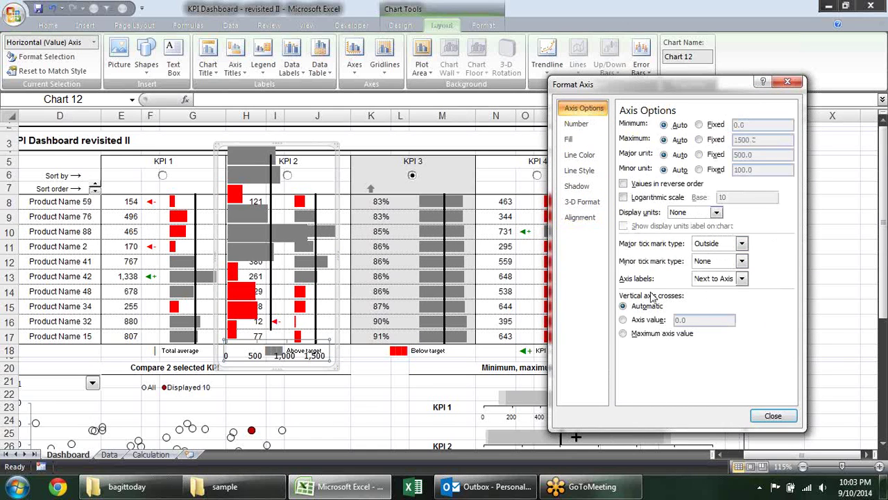
{"action": "key", "text": "Escape"}
Step: Show the vertical category axis, set categories in reverse order, then delete its labels
{"action": "left_click", "coordinate": [354, 56]}
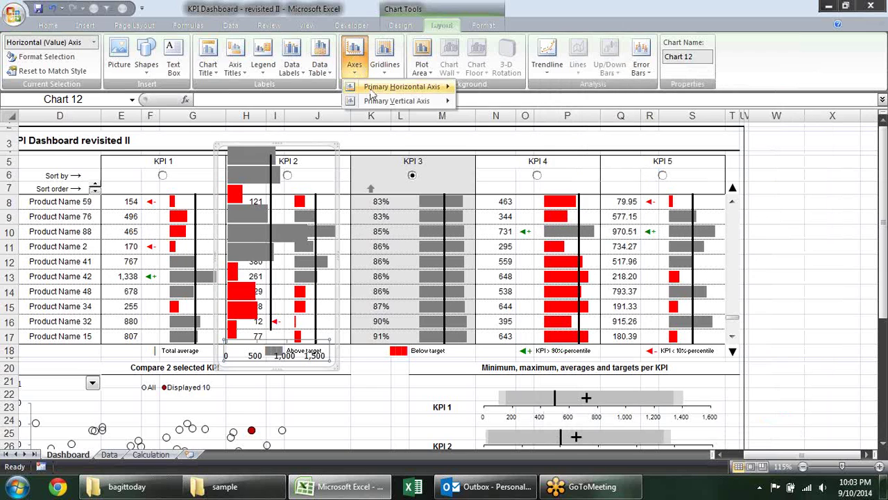
{"action": "mouse_move", "coordinate": [397, 100]}
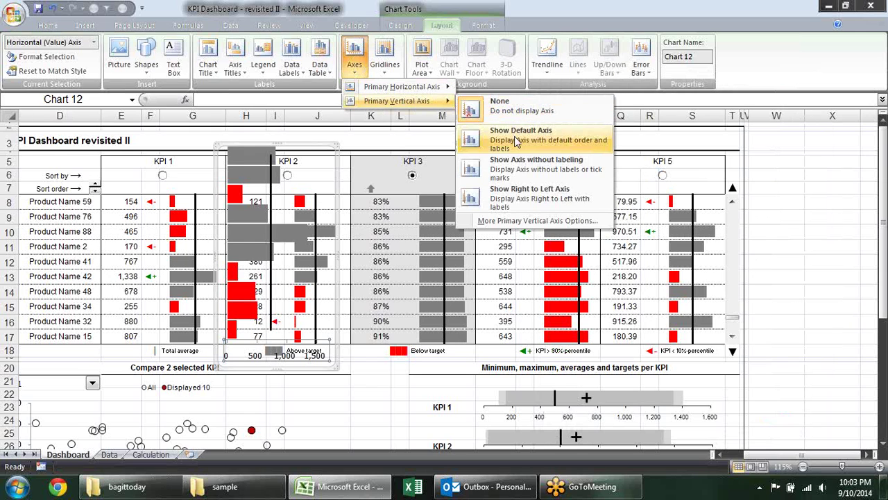
{"action": "left_click", "coordinate": [516, 141]}
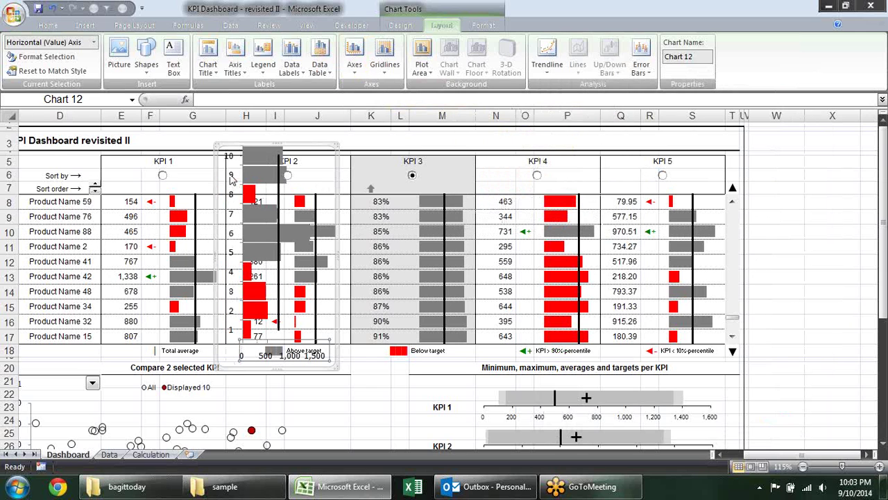
{"action": "right_click", "coordinate": [232, 174]}
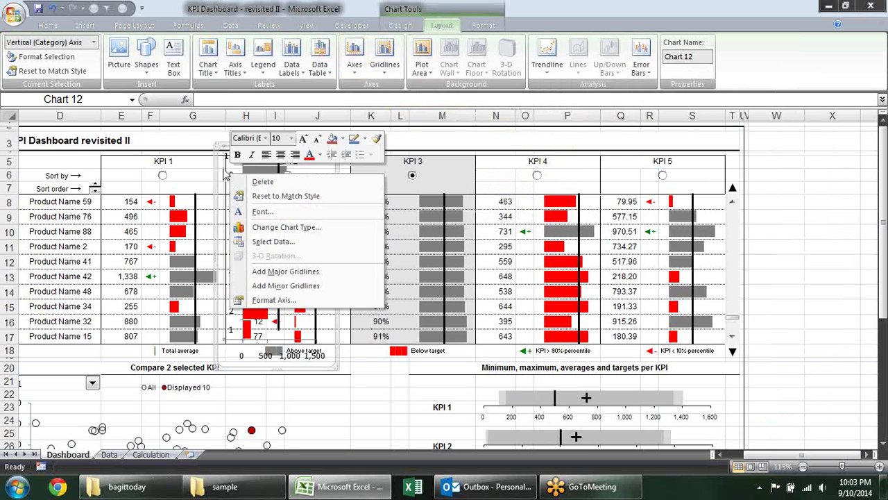
{"action": "left_click", "coordinate": [304, 299]}
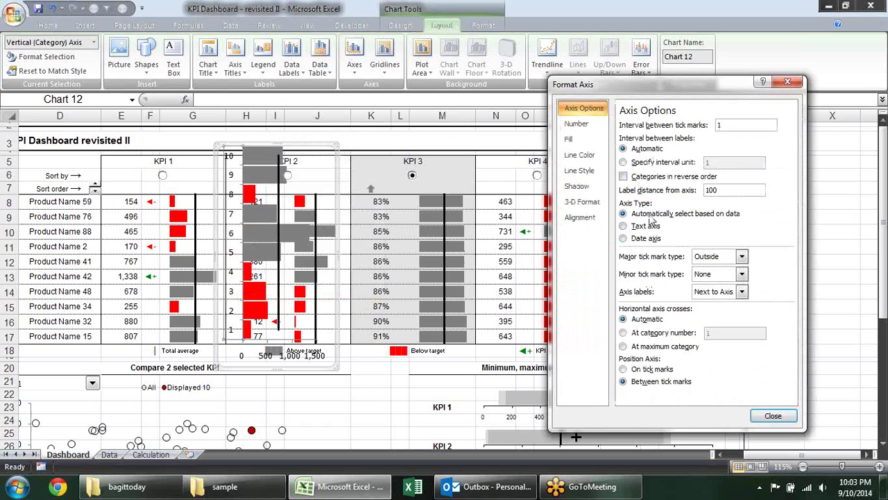
{"action": "left_click", "coordinate": [653, 178]}
{"action": "left_click", "coordinate": [772, 417]}
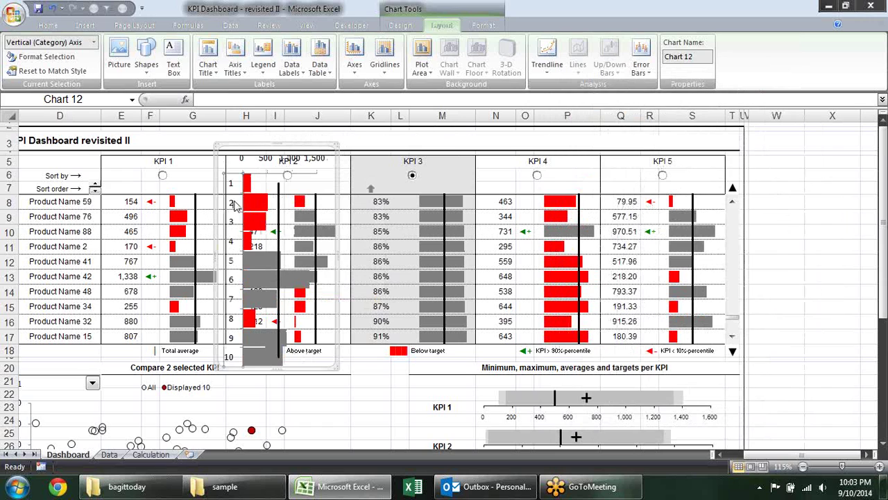
{"action": "key", "text": "Delete"}
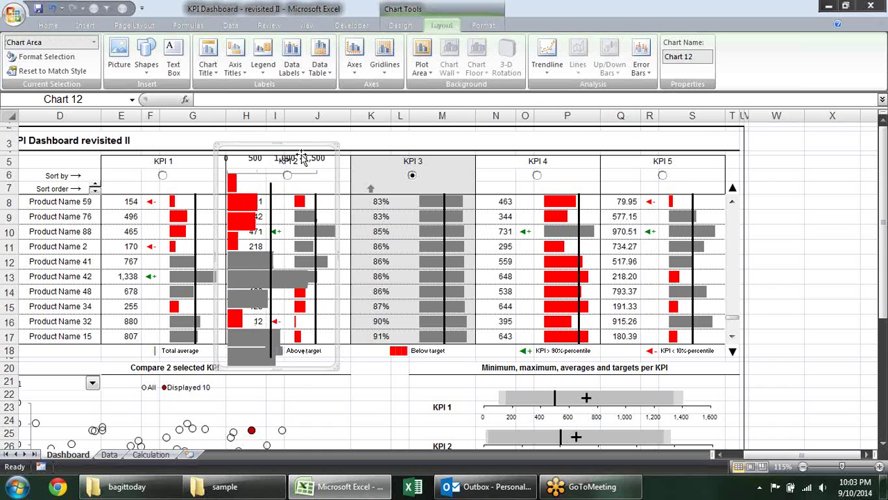
Step: Delete the value axis and fit the chart over the KPI 1 column, aligned with its product rows
{"action": "left_click", "coordinate": [290, 163]}
{"action": "key", "text": "Delete"}
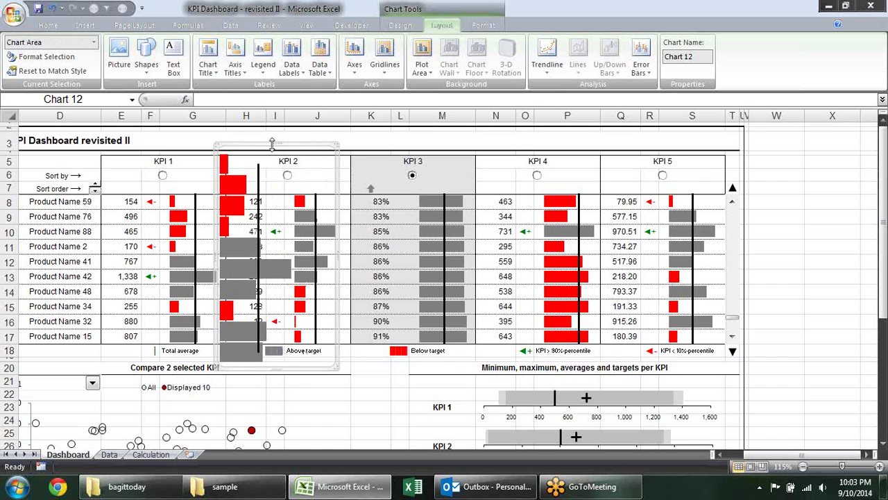
{"action": "left_click_drag", "start_coordinate": [272, 147], "coordinate": [209, 187]}
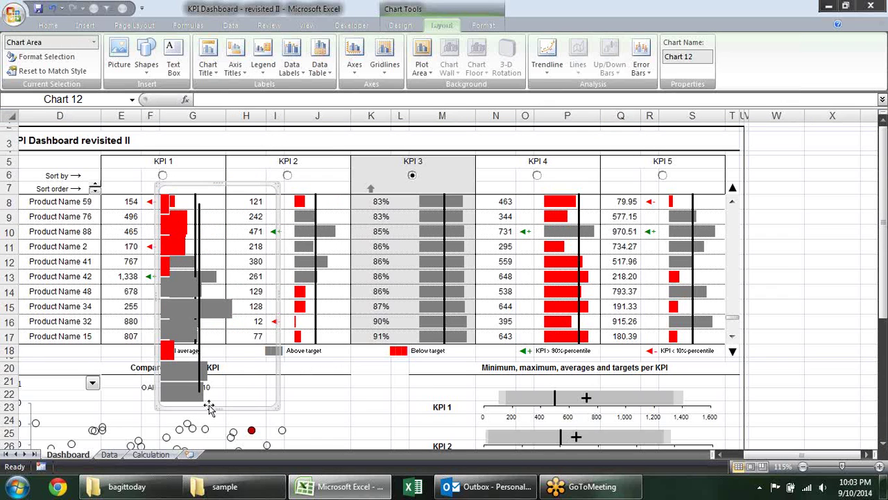
{"action": "left_click_drag", "start_coordinate": [215, 405], "coordinate": [228, 354]}
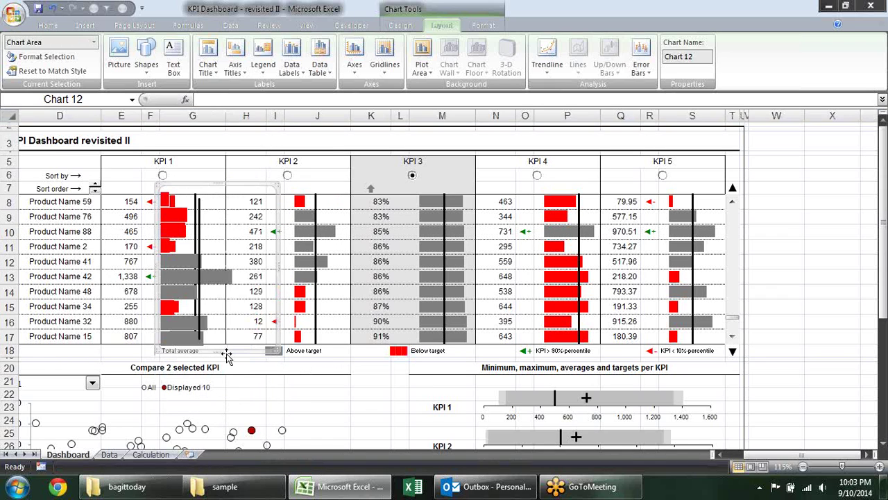
{"action": "left_click_drag", "start_coordinate": [278, 262], "coordinate": [253, 260]}
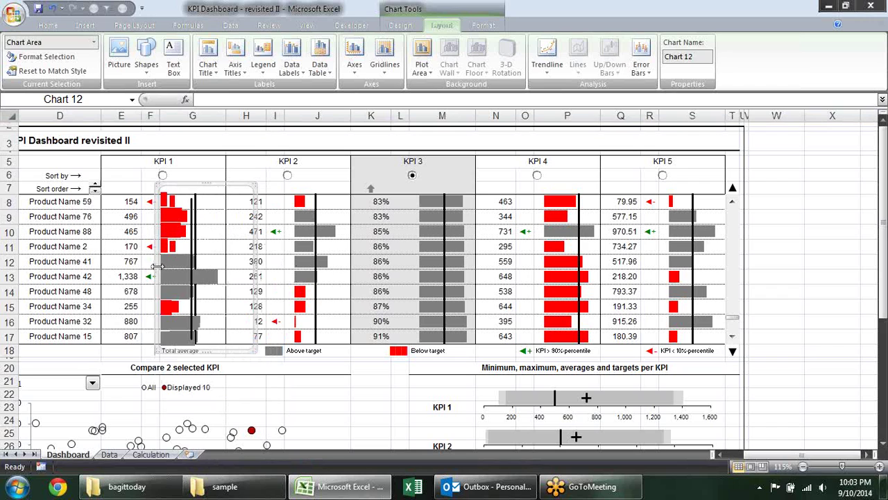
{"action": "left_click_drag", "start_coordinate": [156, 264], "coordinate": [170, 264]}
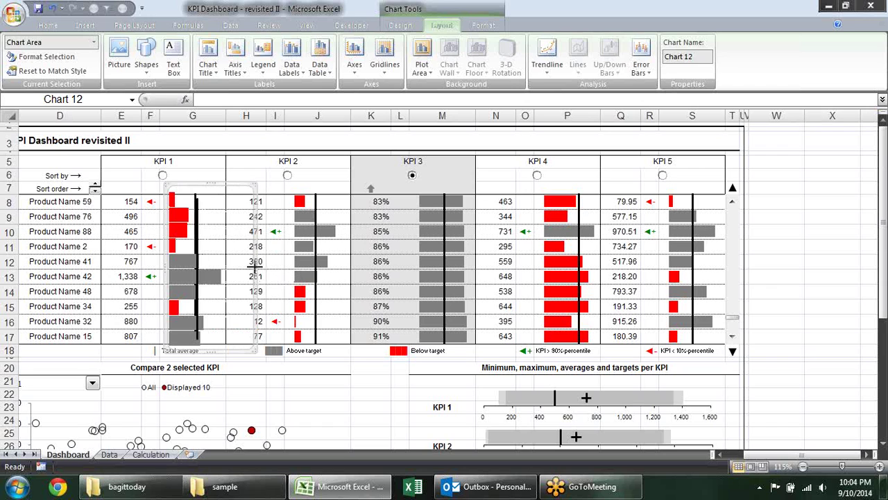
{"action": "left_click_drag", "start_coordinate": [257, 270], "coordinate": [247, 266]}
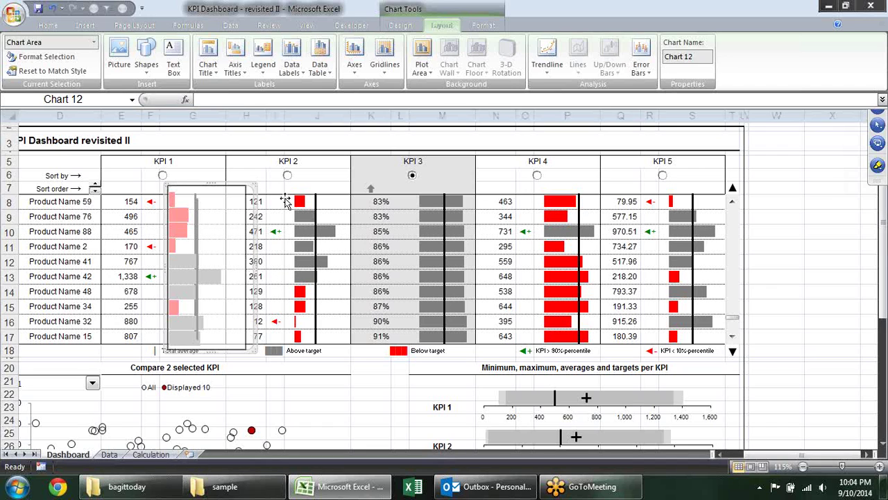
Step: Move the test chart back over KPI 2, scroll the KPI list, then remove the test chart
{"action": "left_click", "coordinate": [825, 213]}
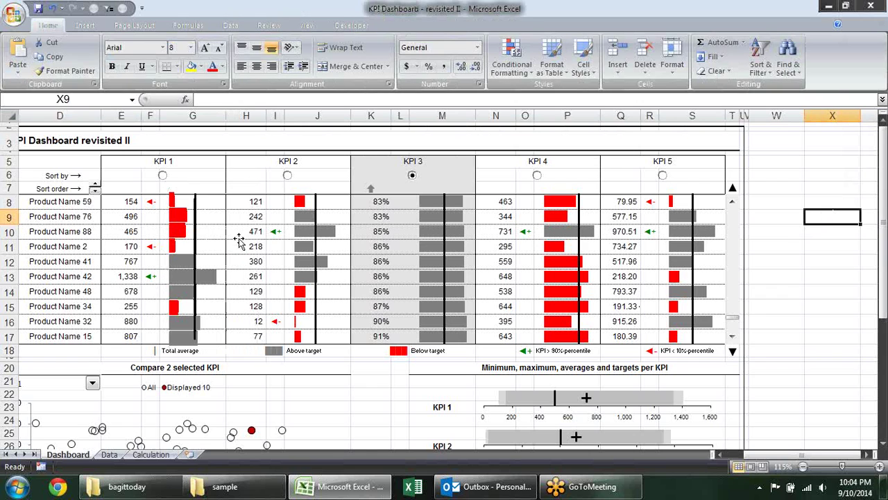
{"action": "left_click", "coordinate": [222, 232]}
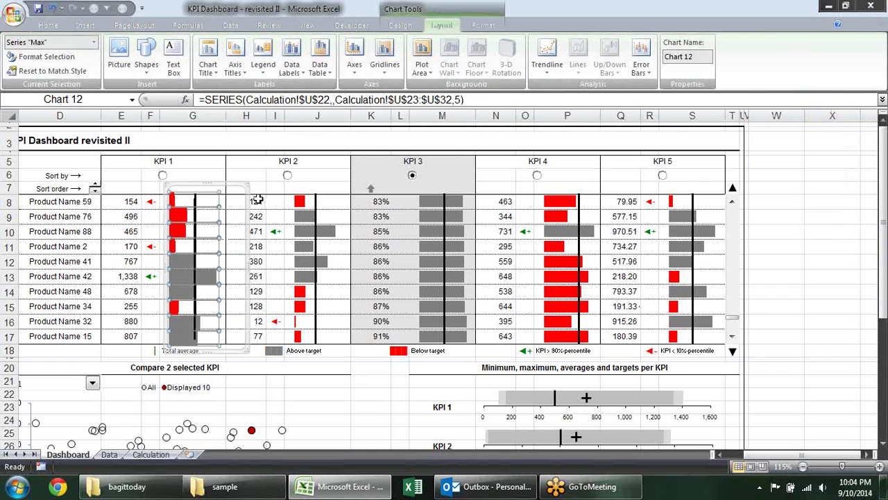
{"action": "mouse_move", "coordinate": [248, 198]}
{"action": "left_mouse_down"}
{"action": "mouse_move", "coordinate": [301, 186]}
{"action": "mouse_move", "coordinate": [321, 202]}
{"action": "left_mouse_up"}
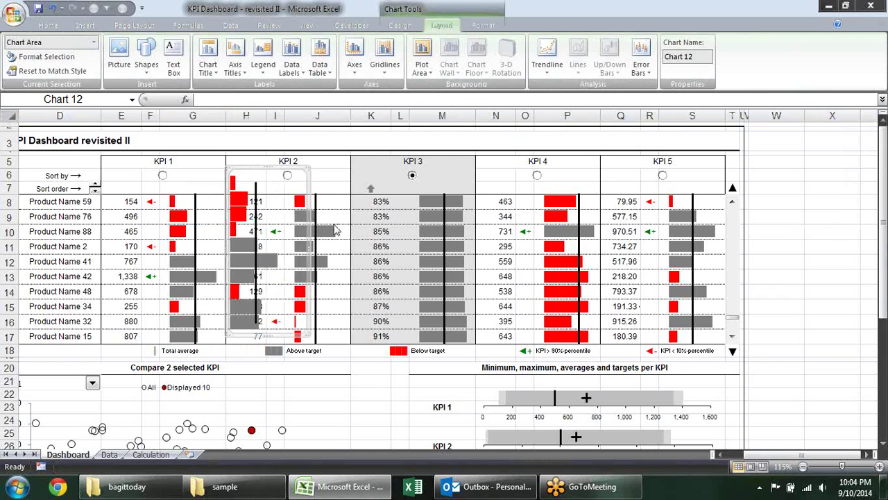
{"action": "left_click", "coordinate": [732, 335]}
{"action": "left_click", "coordinate": [732, 336]}
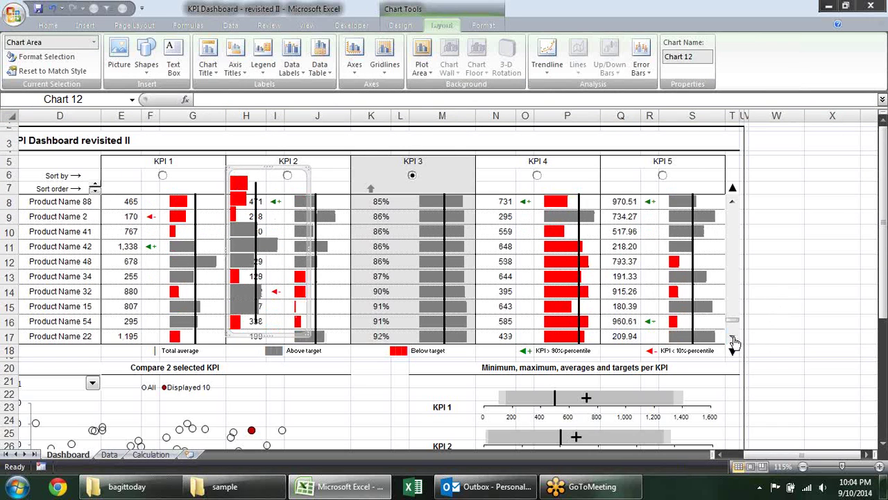
{"action": "left_click", "coordinate": [732, 336]}
{"action": "left_click", "coordinate": [732, 336]}
{"action": "left_click", "coordinate": [732, 336]}
{"action": "left_click", "coordinate": [732, 335]}
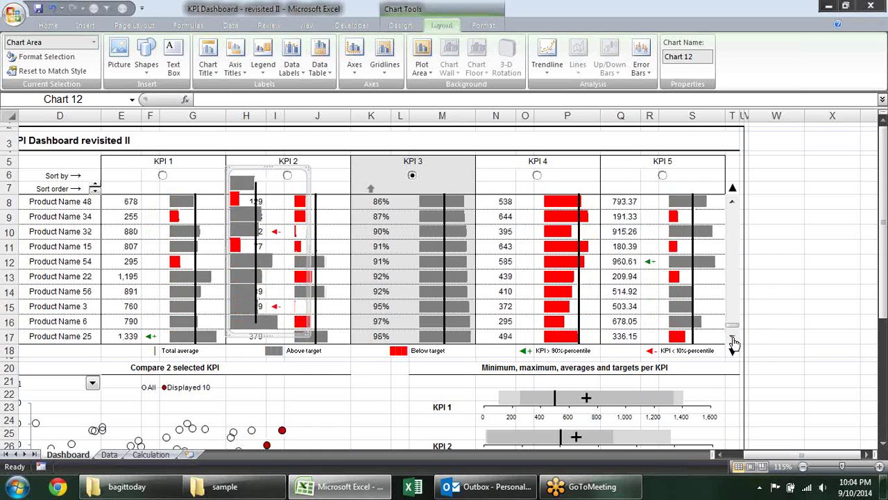
{"action": "left_click", "coordinate": [733, 336]}
{"action": "left_click_drag", "start_coordinate": [310, 174], "coordinate": [309, 170]}
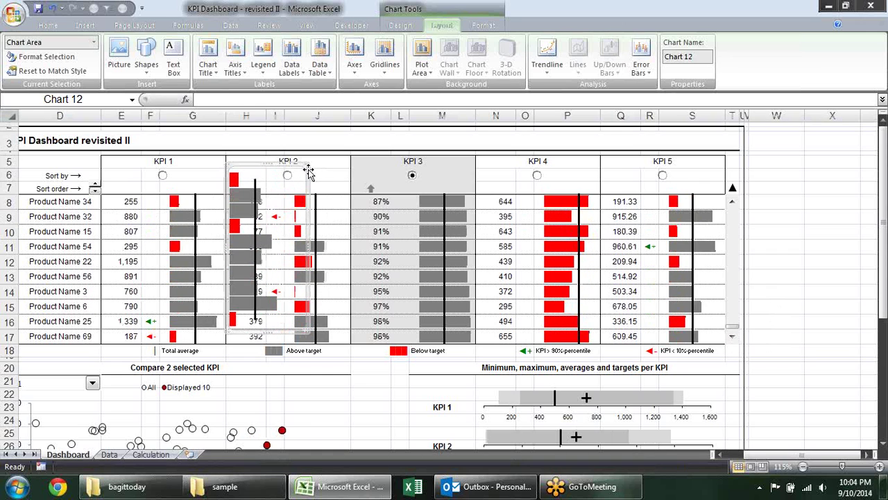
{"action": "key", "text": "Escape"}
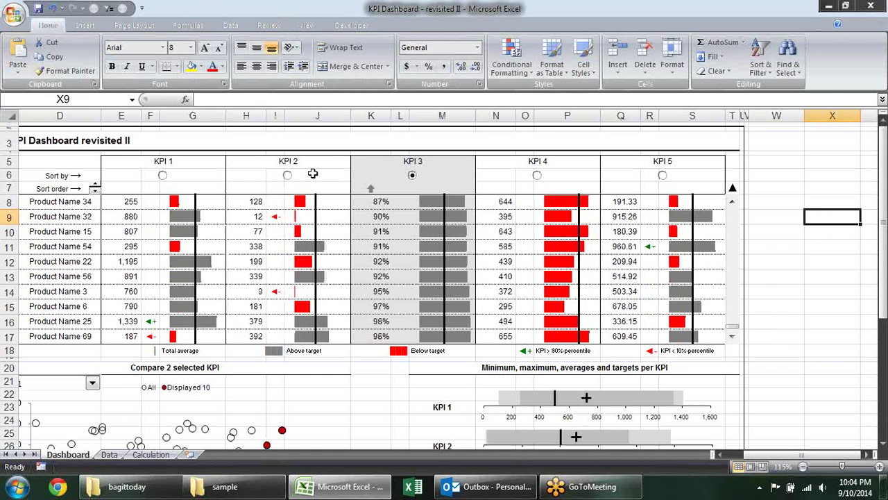
Step: Try sorting the dashboard by KPI 4, 5 and 3, ending sorted by KPI 1
{"action": "left_click", "coordinate": [800, 172]}
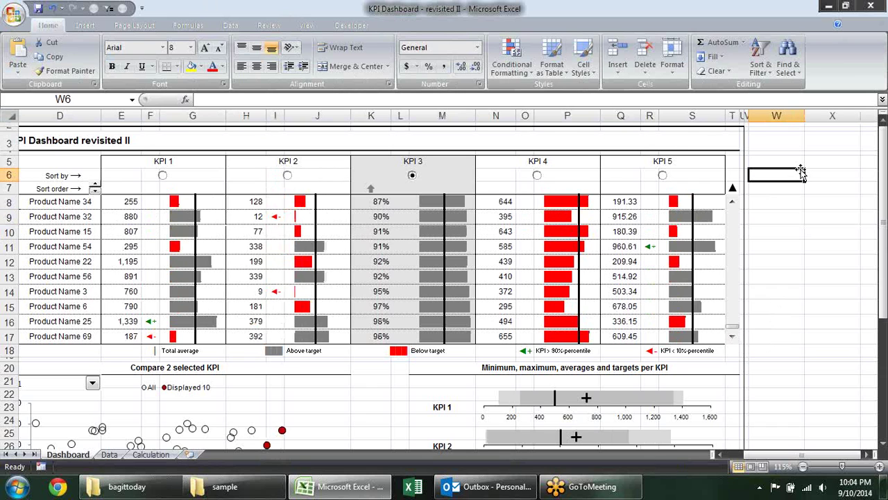
{"action": "left_click", "coordinate": [536, 178]}
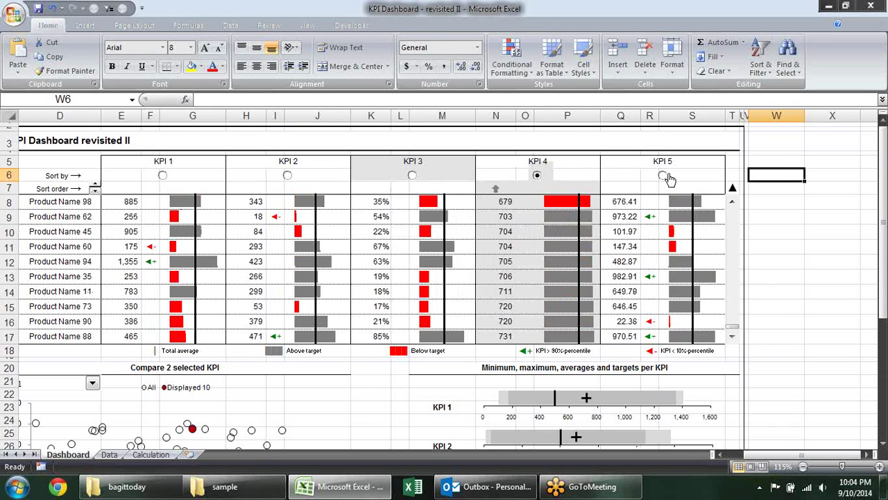
{"action": "left_click", "coordinate": [662, 176]}
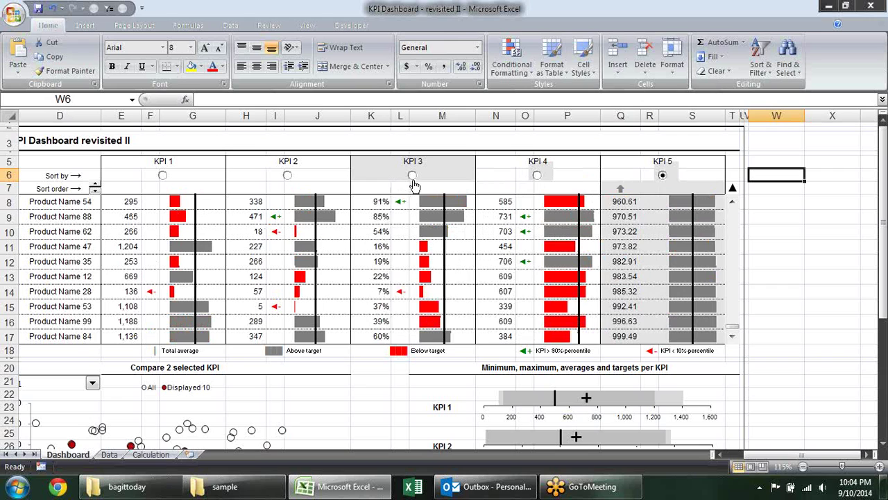
{"action": "left_click", "coordinate": [411, 176]}
{"action": "left_click", "coordinate": [161, 175]}
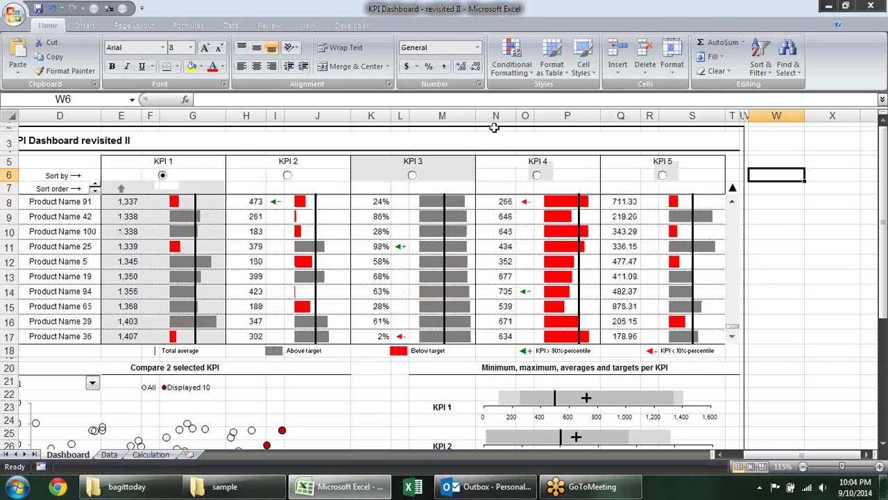
{"action": "left_click", "coordinate": [838, 286]}
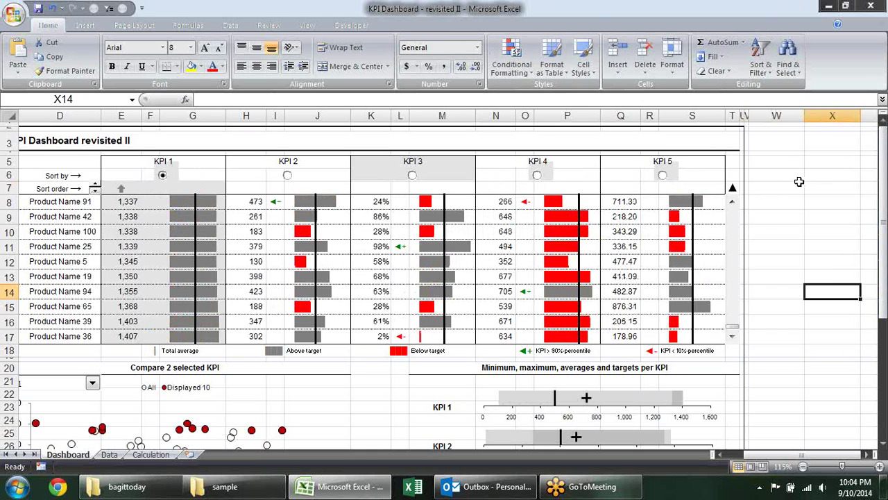
{"action": "left_click", "coordinate": [761, 233]}
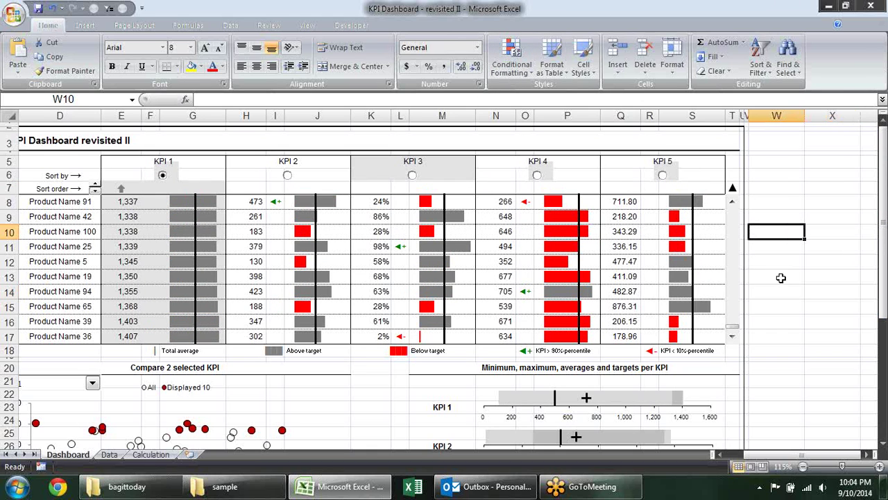